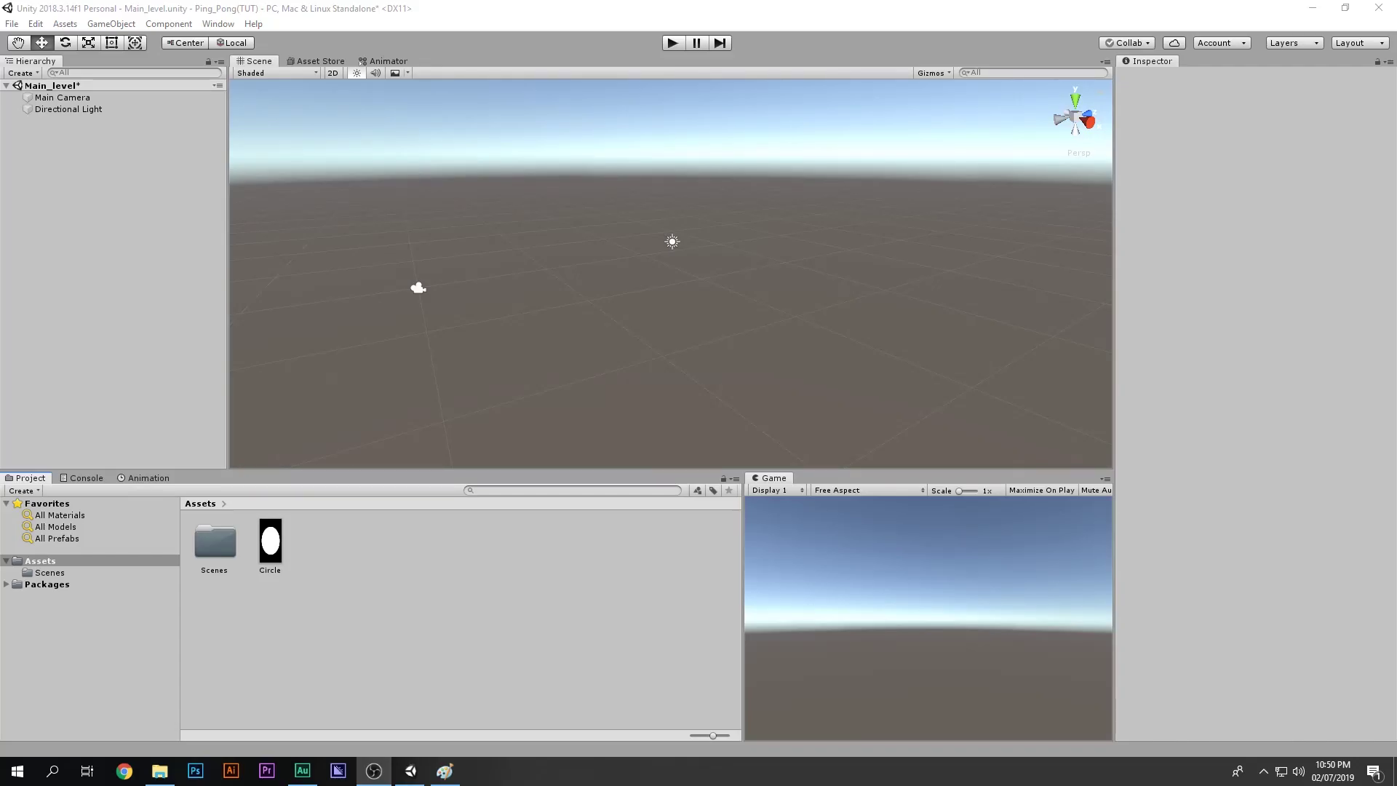
Inspect the scene, the Circle texture's import settings and the Directional Light's properties
scroll(671, 274, "down", 2)
middle_click_drag(655, 291, 726, 286)
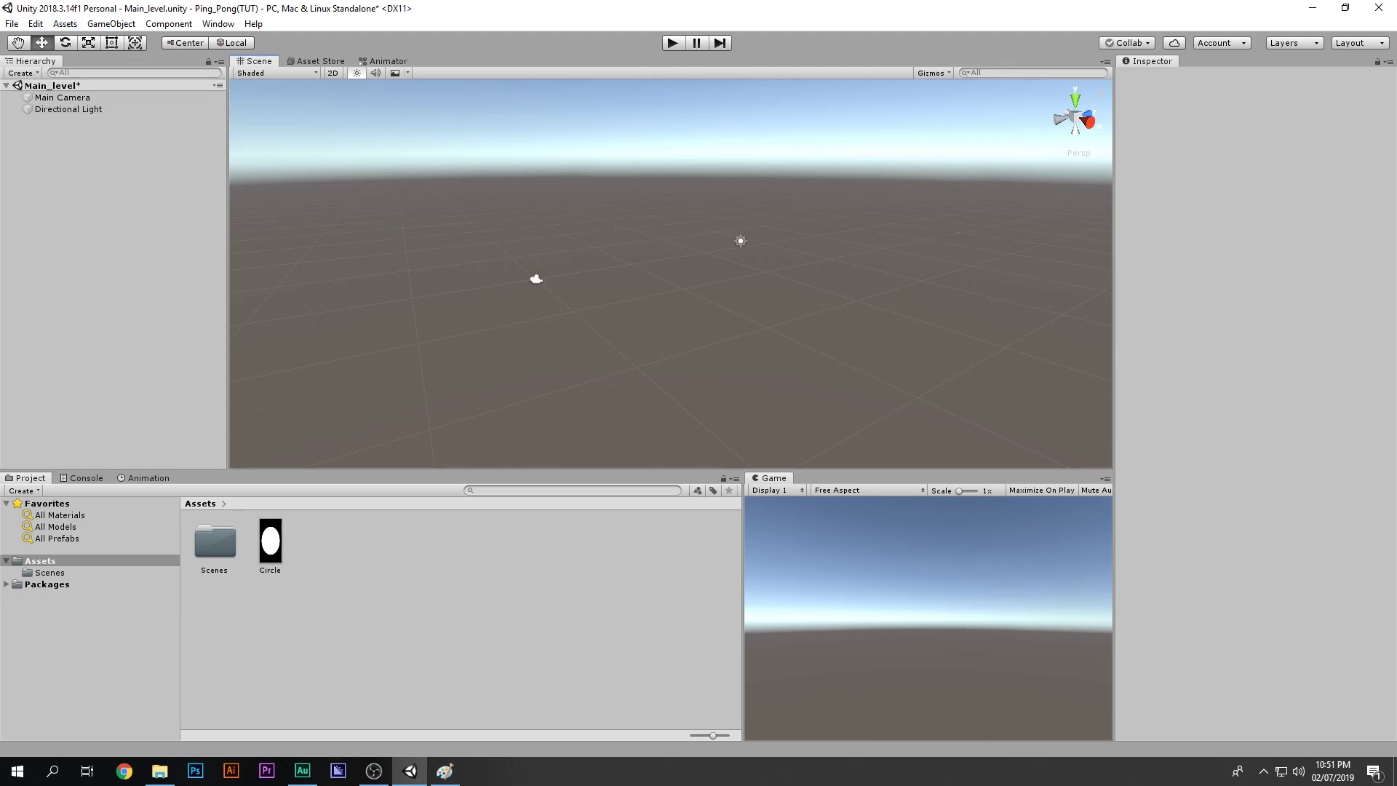
left_click(270, 541)
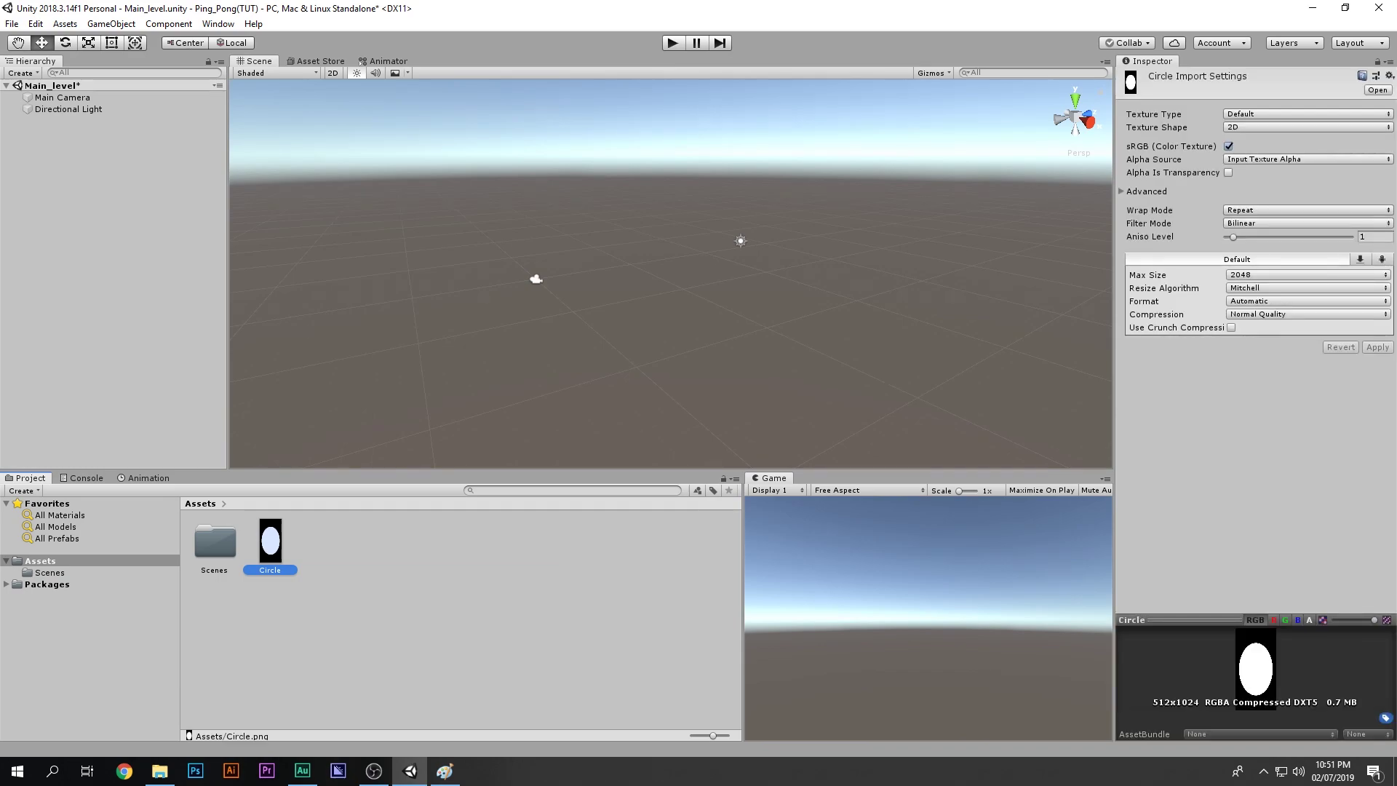
left_click(87, 168)
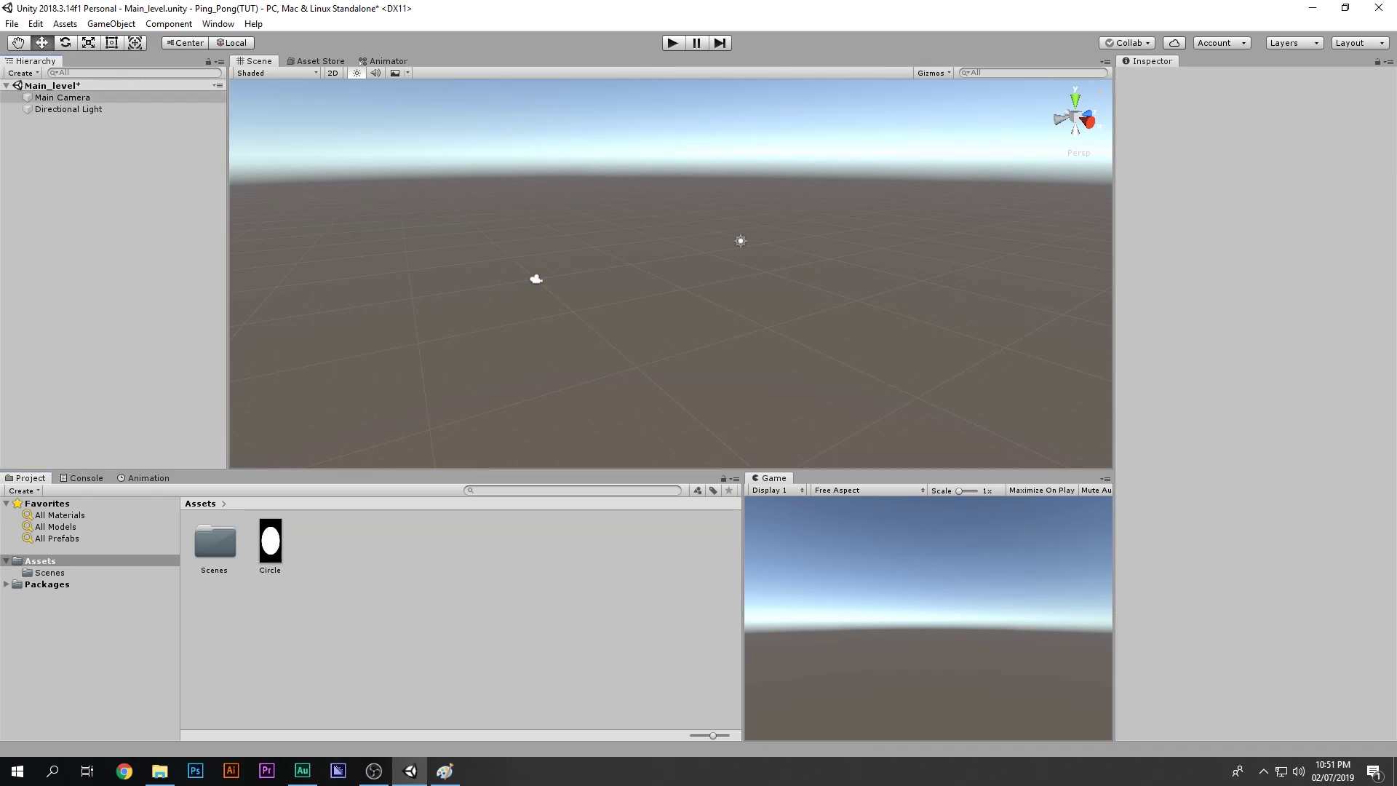
left_click(68, 109)
left_click(62, 98)
left_click(68, 110)
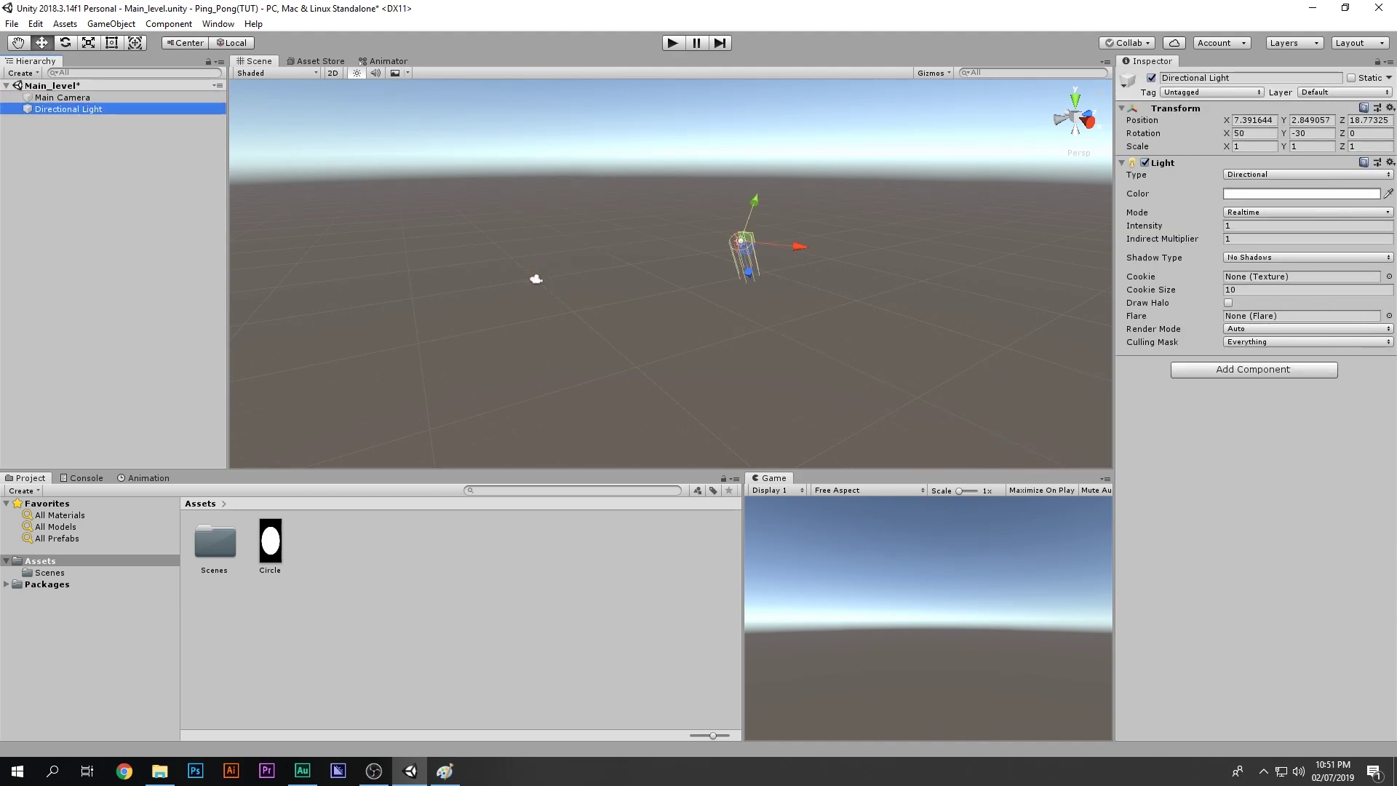
left_click(95, 182)
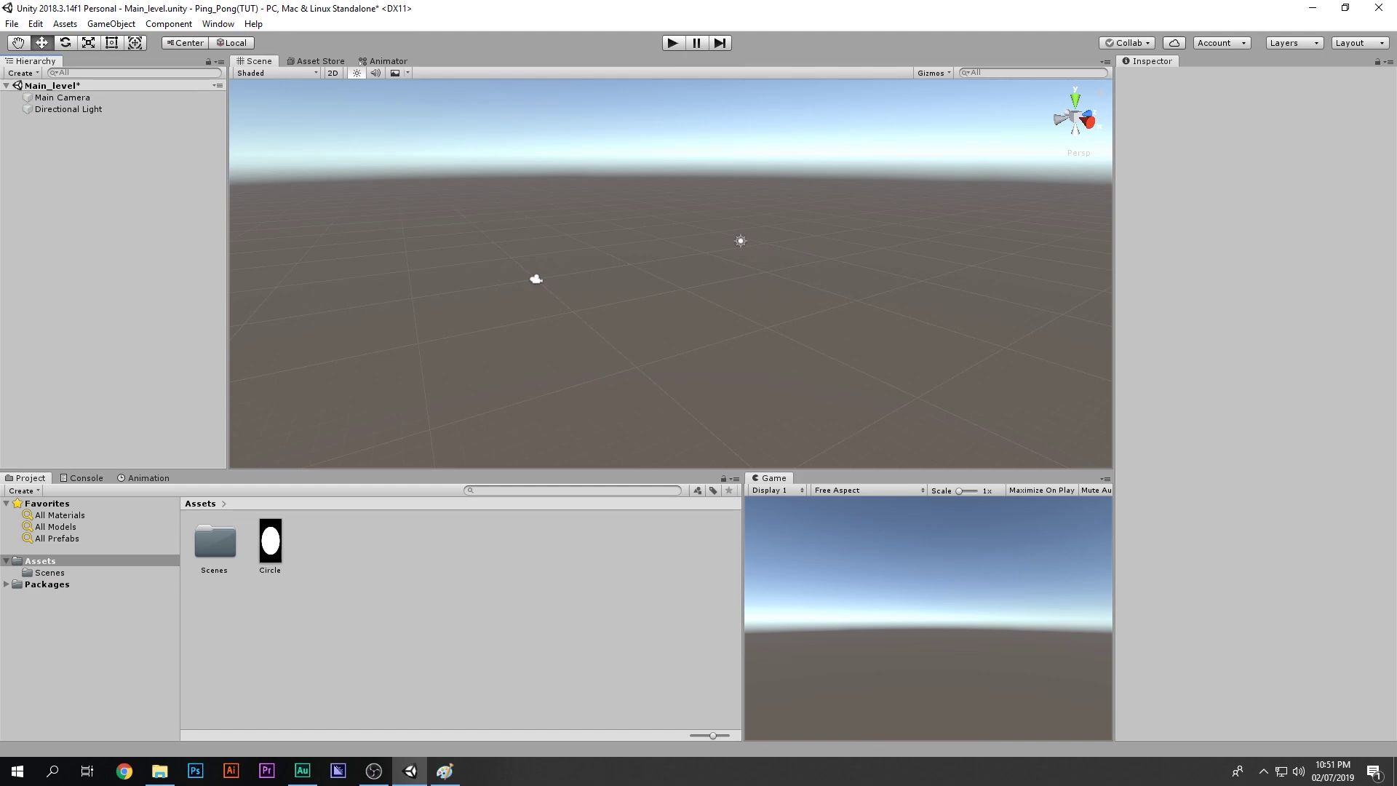
Switch to Paint and sketch a small black ball with one red arrow pointing up and another pointing down beside it
left_click(445, 770)
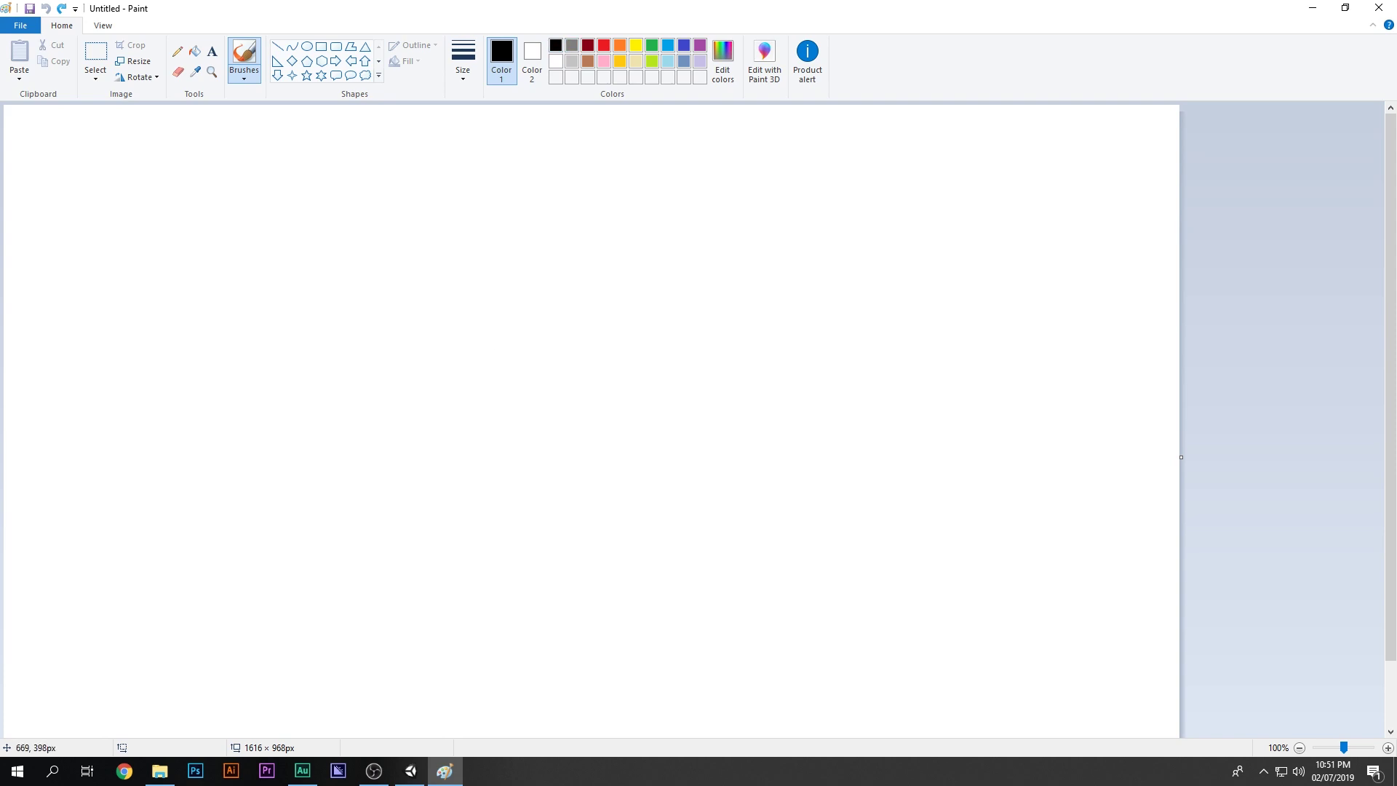
left_click_drag(496, 387, 491, 404)
left_click(501, 394)
left_click(603, 45)
mouse_move(518, 391)
left_mouse_down()
mouse_move(512, 261)
mouse_move(524, 268)
left_mouse_up()
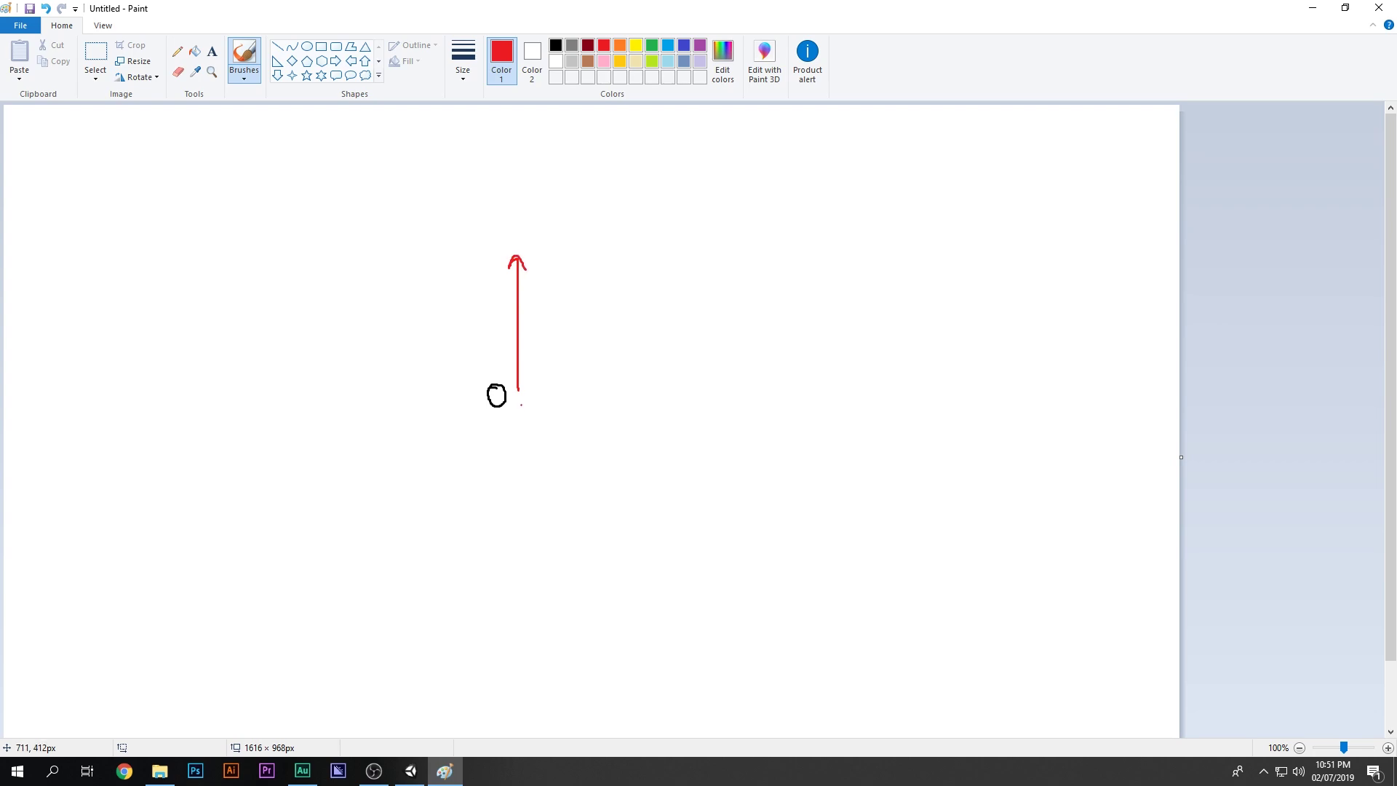
mouse_move(521, 402)
left_mouse_down()
mouse_move(528, 548)
mouse_move(538, 530)
left_mouse_up()
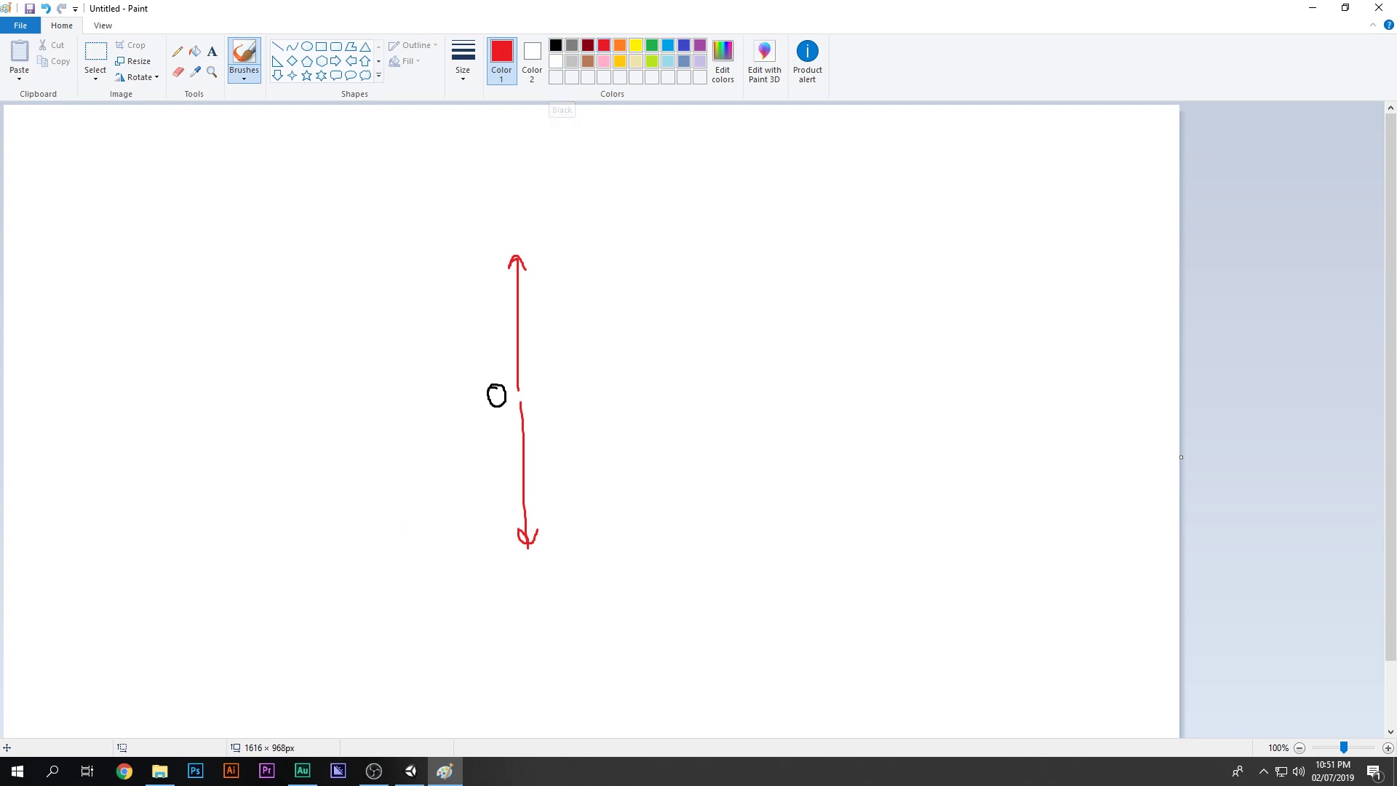
Draw a yellow and a blue circle side by side below the down arrow and another such pair above the up arrow
left_click(636, 45)
mouse_move(503, 530)
left_mouse_down()
mouse_move(475, 540)
mouse_move(509, 614)
mouse_move(538, 555)
mouse_move(499, 520)
left_mouse_up()
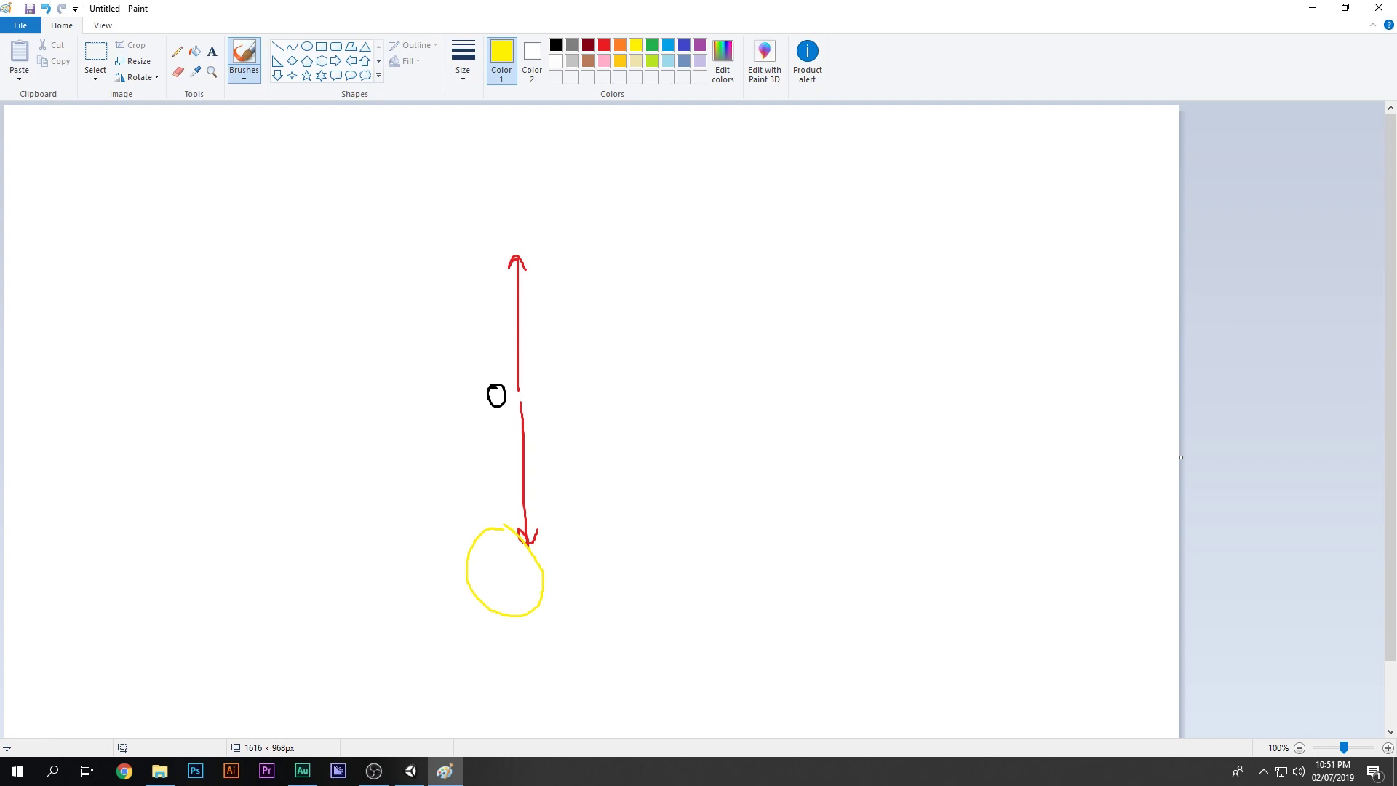
left_click(667, 45)
mouse_move(622, 532)
left_mouse_down()
mouse_move(574, 547)
mouse_move(593, 604)
mouse_move(645, 574)
mouse_move(626, 532)
left_mouse_up()
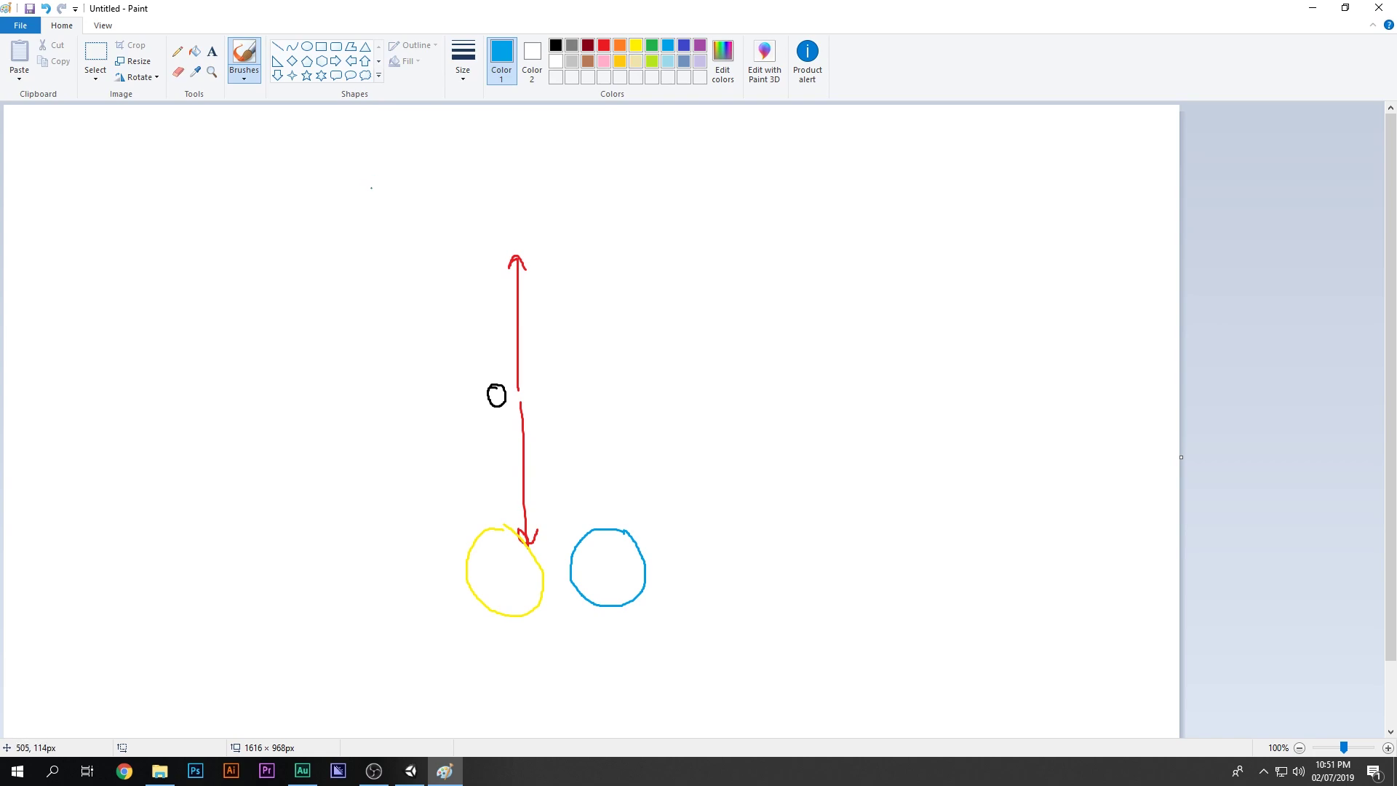
mouse_move(485, 193)
left_mouse_down()
mouse_move(468, 204)
mouse_move(524, 266)
mouse_move(540, 188)
mouse_move(457, 222)
left_mouse_up()
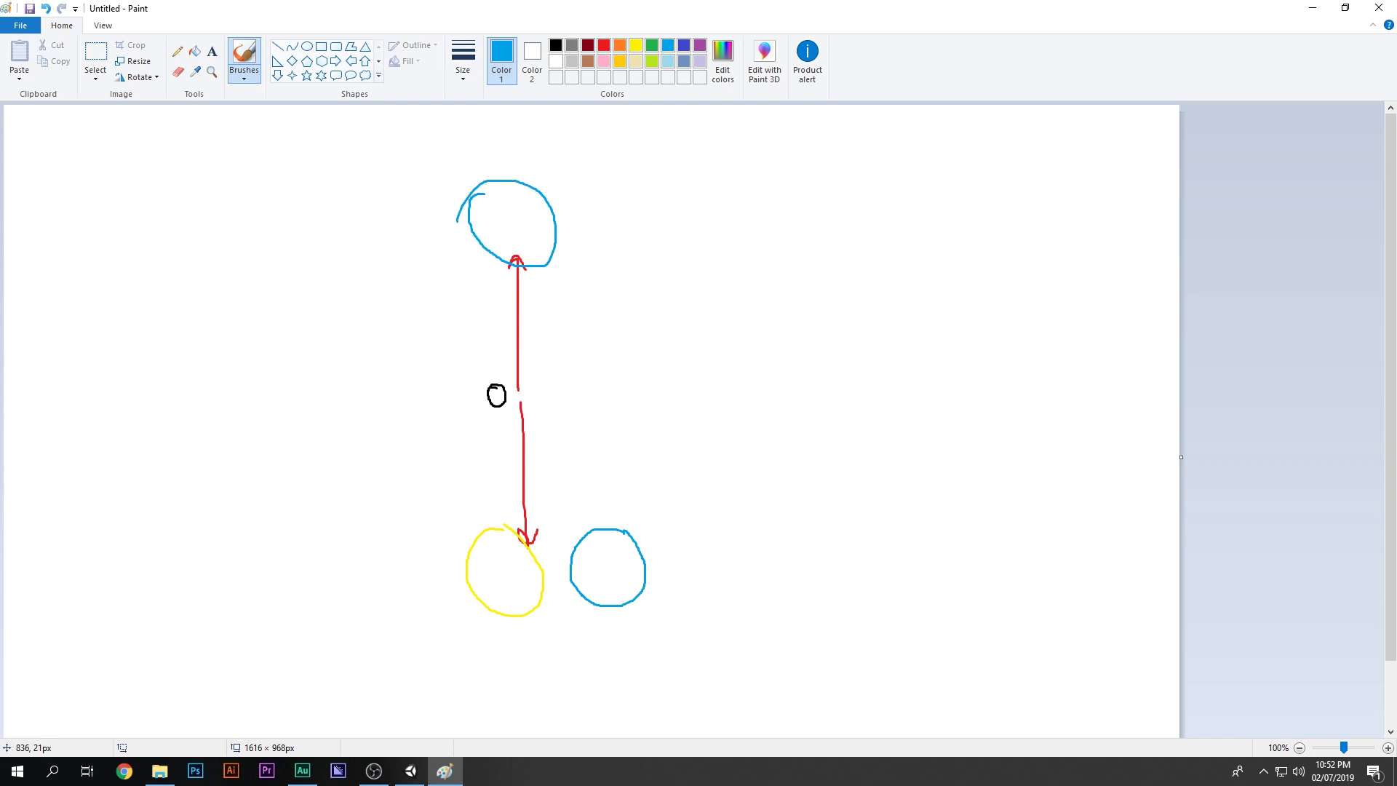
left_click(636, 45)
mouse_move(373, 171)
left_mouse_down()
mouse_move(349, 221)
mouse_move(442, 253)
mouse_move(406, 178)
mouse_move(376, 171)
left_mouse_up()
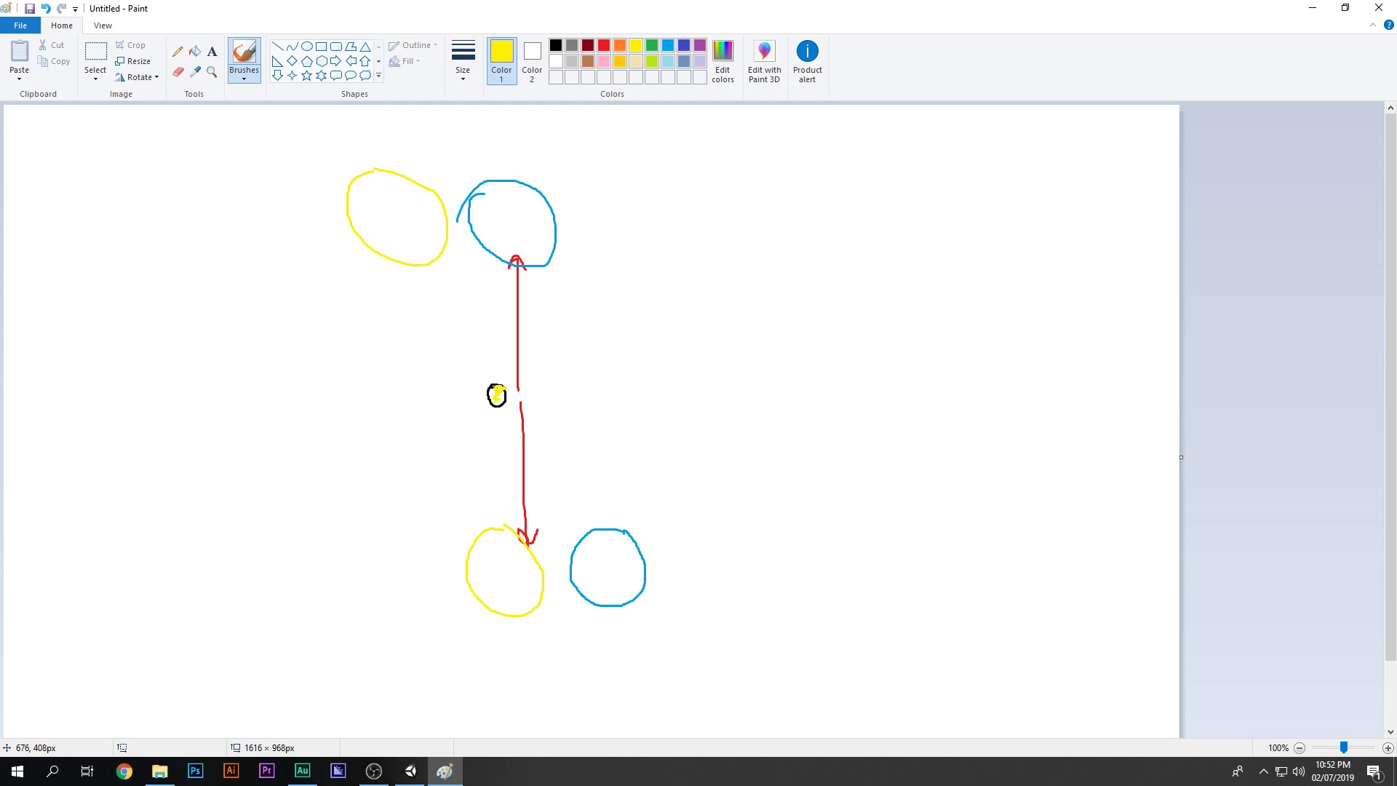
key("ctrl+z")
left_click(667, 45)
left_click_drag(497, 396, 501, 399)
key("ctrl+z")
key("ctrl+z")
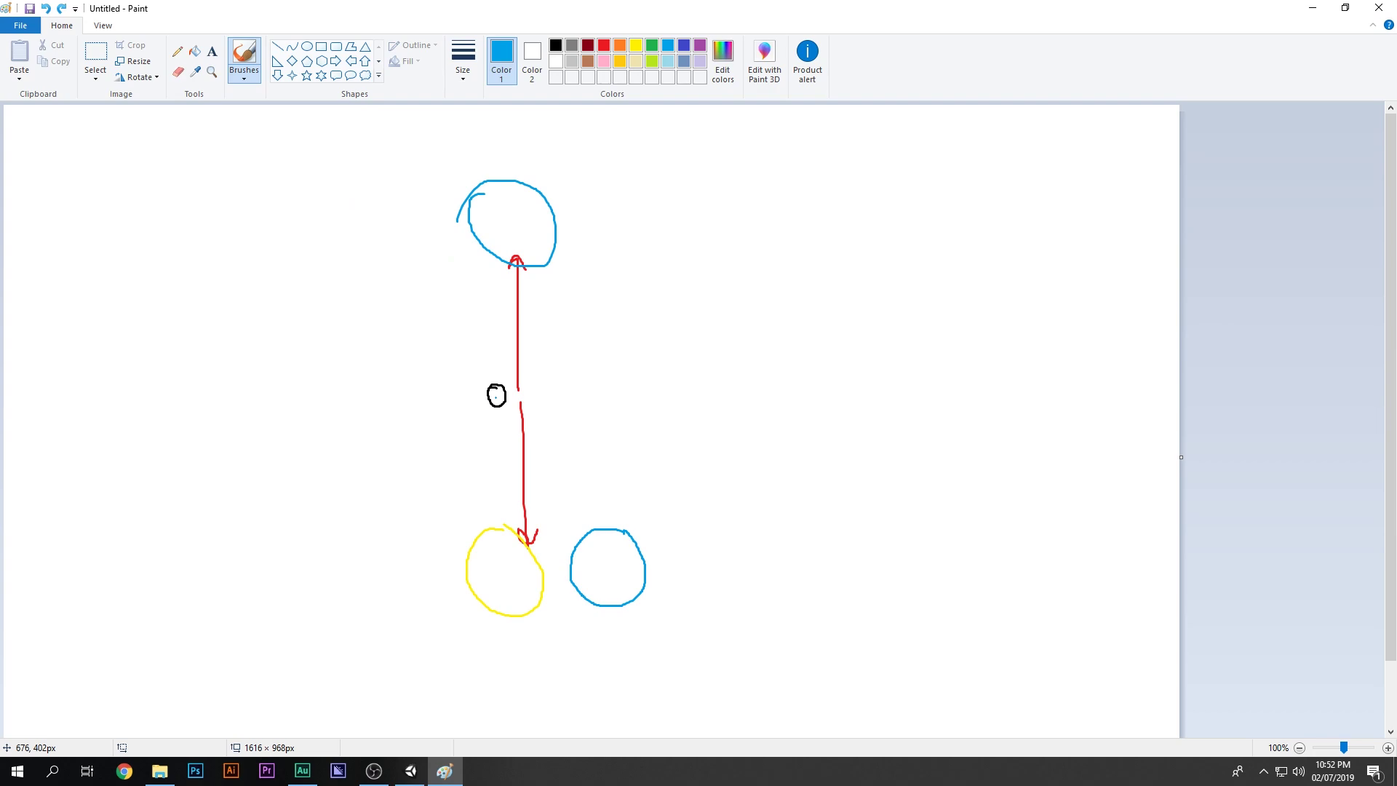
key("ctrl+y")
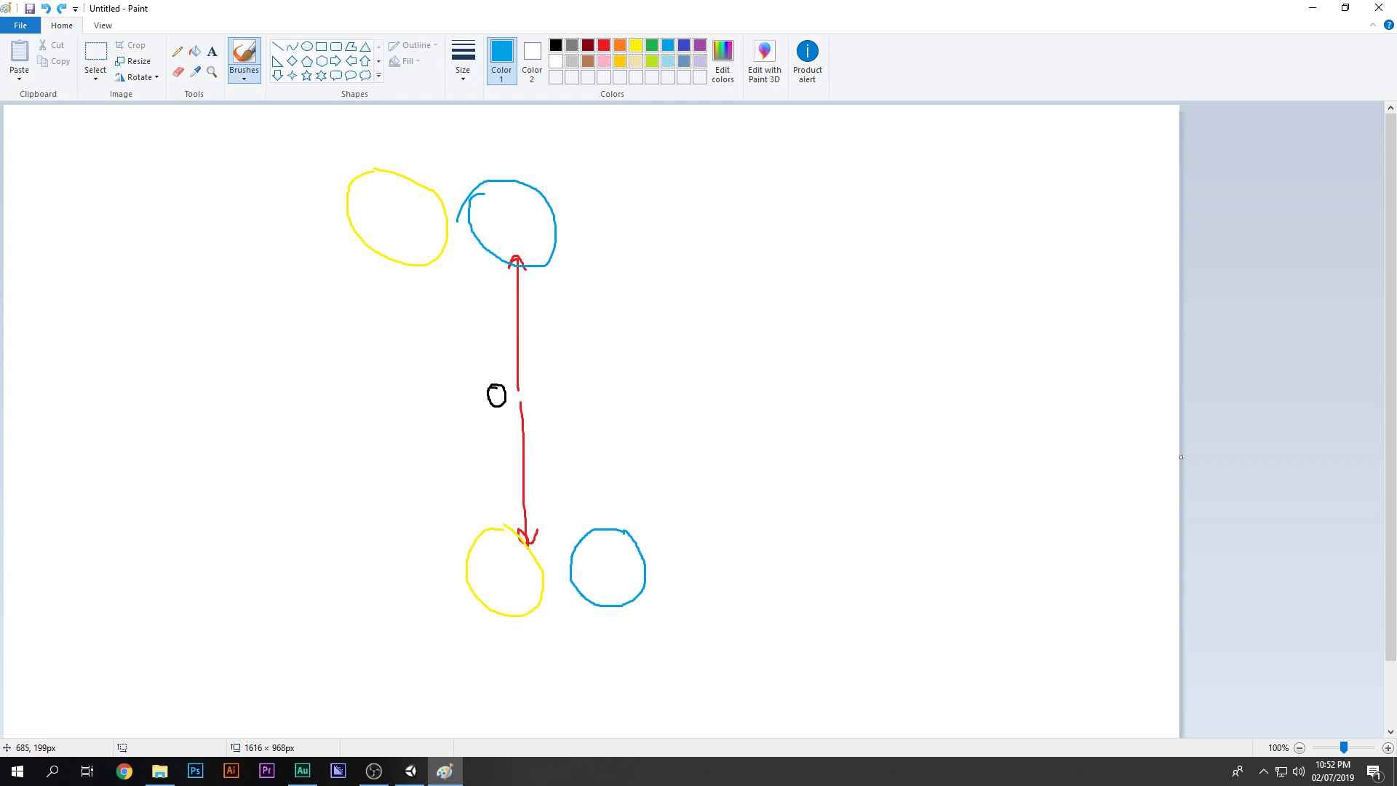
Draw a blue rectangular frame around the whole sketch and write "TOP" in red inside its right side
mouse_move(646, 147)
left_mouse_down()
mouse_move(296, 144)
mouse_move(328, 658)
mouse_move(664, 658)
mouse_move(709, 574)
mouse_move(680, 146)
mouse_move(619, 140)
left_mouse_up()
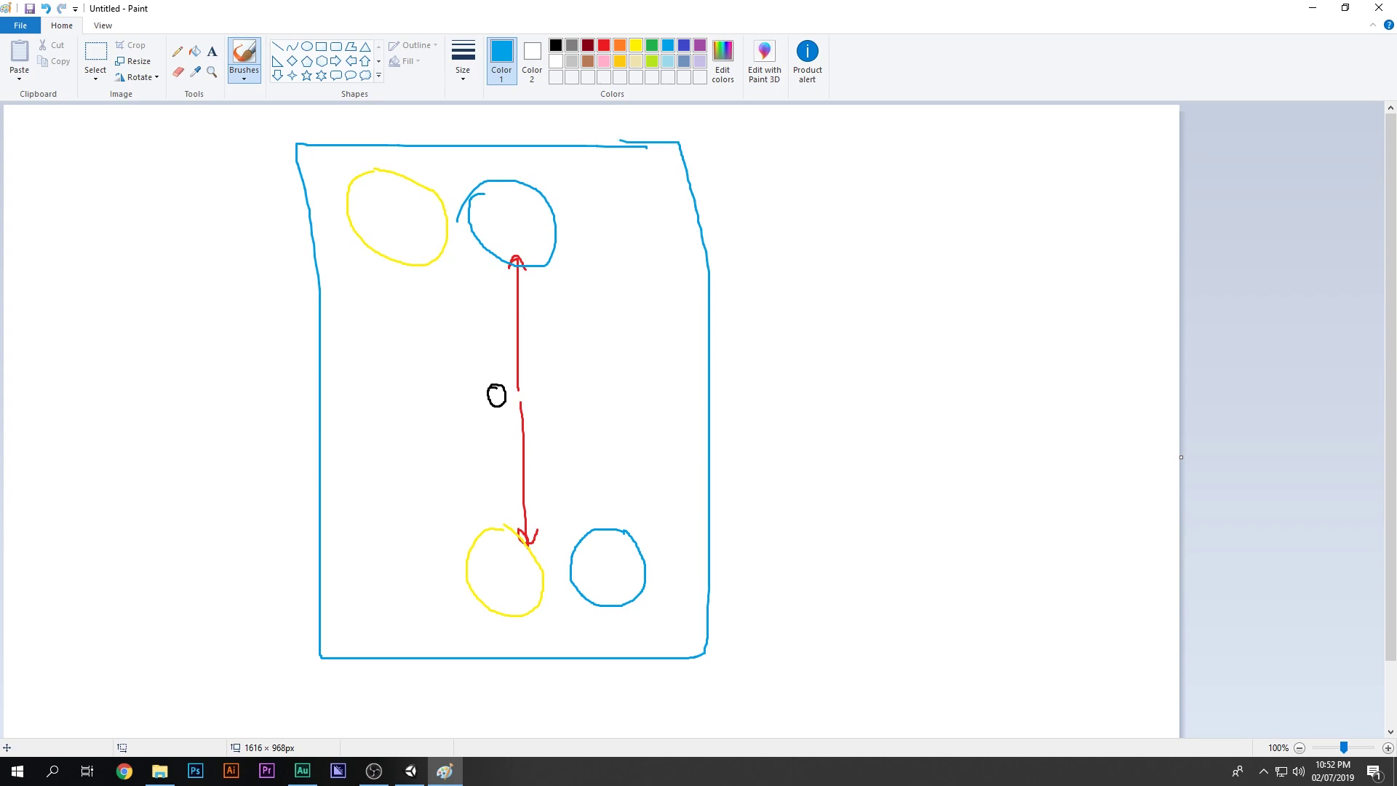
left_click(603, 45)
left_click_drag(620, 324, 628, 347)
mouse_move(609, 328)
left_mouse_down()
mouse_move(647, 306)
mouse_move(645, 331)
mouse_move(654, 323)
left_mouse_up()
mouse_move(655, 321)
left_mouse_down()
mouse_move(677, 355)
mouse_move(658, 318)
left_mouse_up()
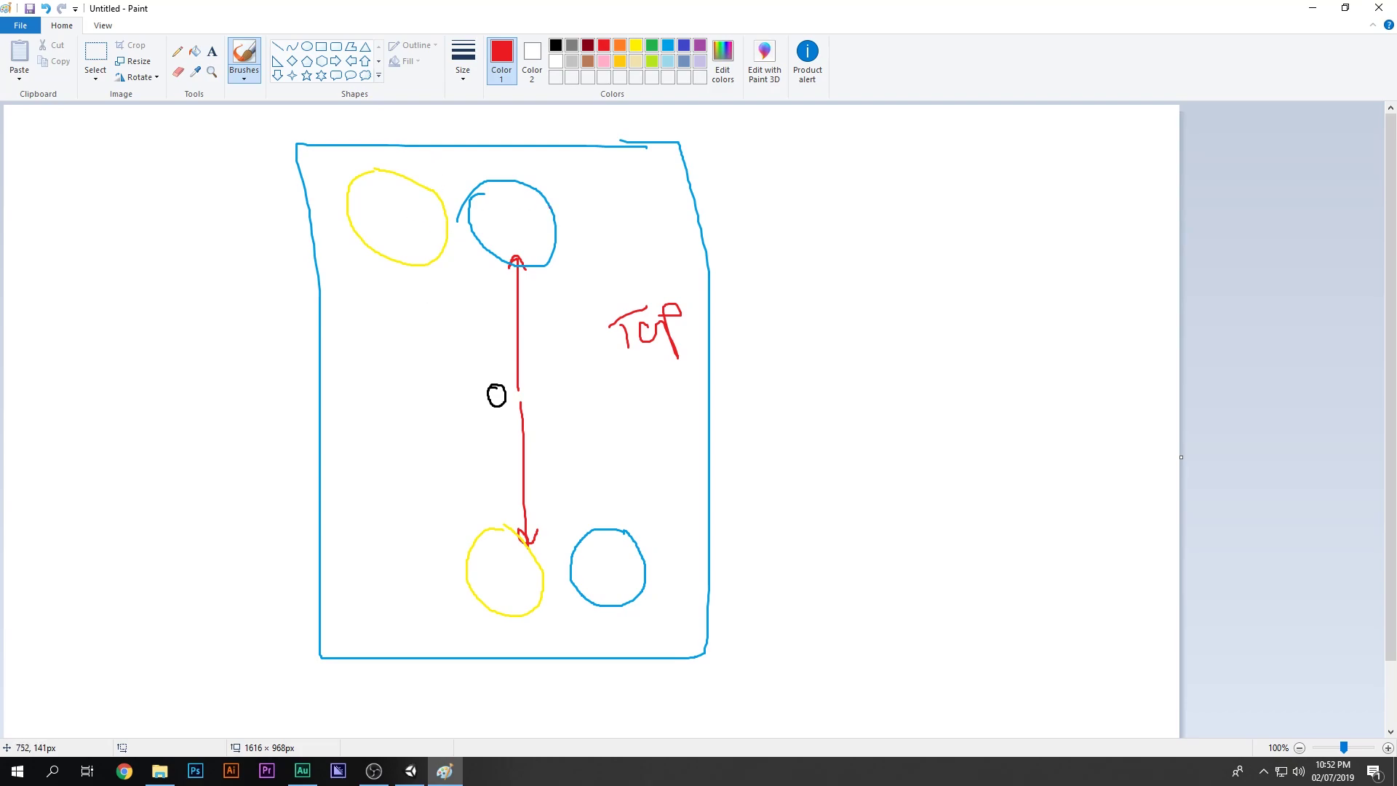
Draw a red brace and a right-pointing arrow beside the upper circles, plus red arcs leading rightward from each upper circle
mouse_move(556, 171)
left_mouse_down()
mouse_move(588, 260)
mouse_move(569, 266)
left_mouse_up()
mouse_move(608, 220)
left_mouse_down()
mouse_move(679, 214)
mouse_move(667, 210)
mouse_move(671, 233)
left_mouse_up()
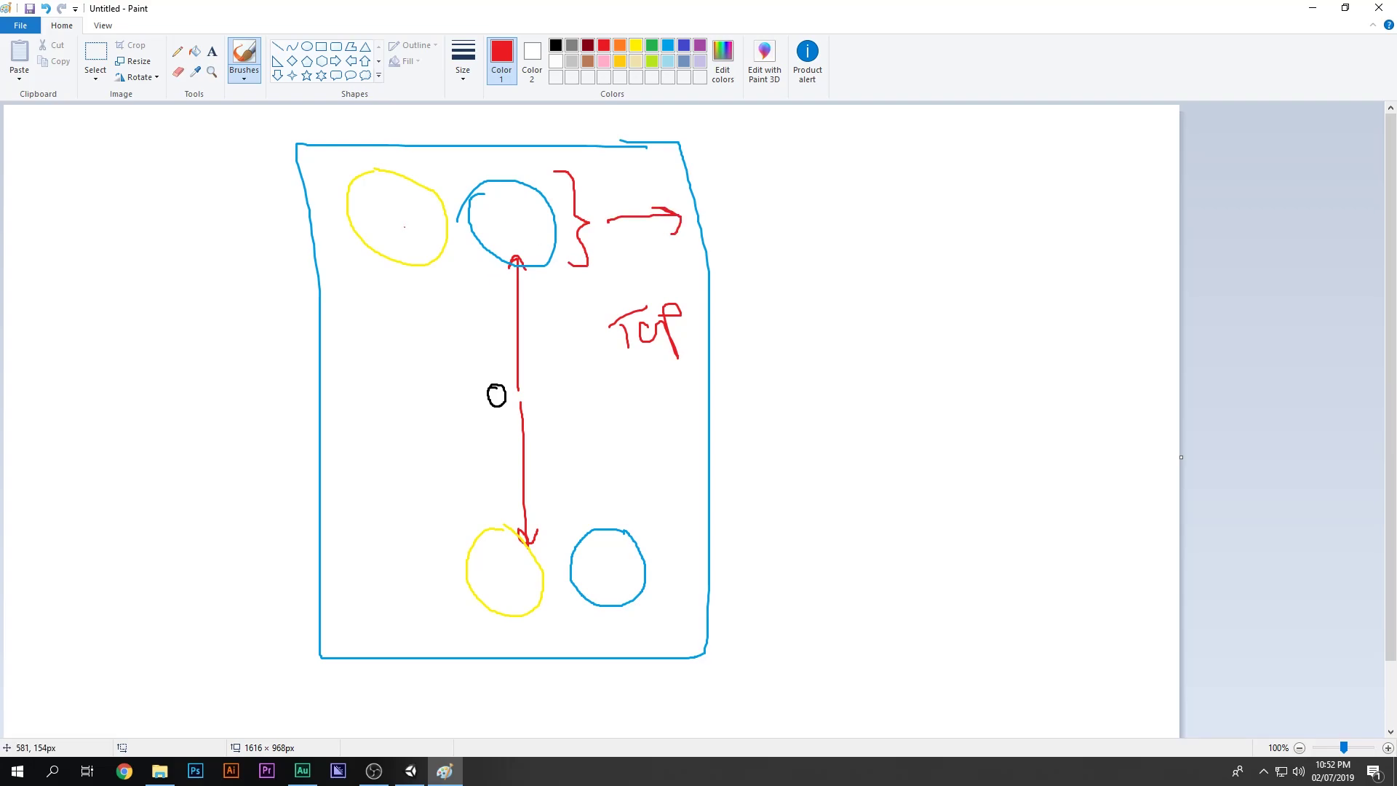
mouse_move(493, 195)
left_mouse_down()
mouse_move(478, 247)
mouse_move(525, 198)
left_mouse_up()
key("ctrl+z")
mouse_move(410, 224)
left_mouse_down()
mouse_move(443, 173)
mouse_move(486, 210)
mouse_move(522, 186)
mouse_move(617, 217)
left_mouse_up()
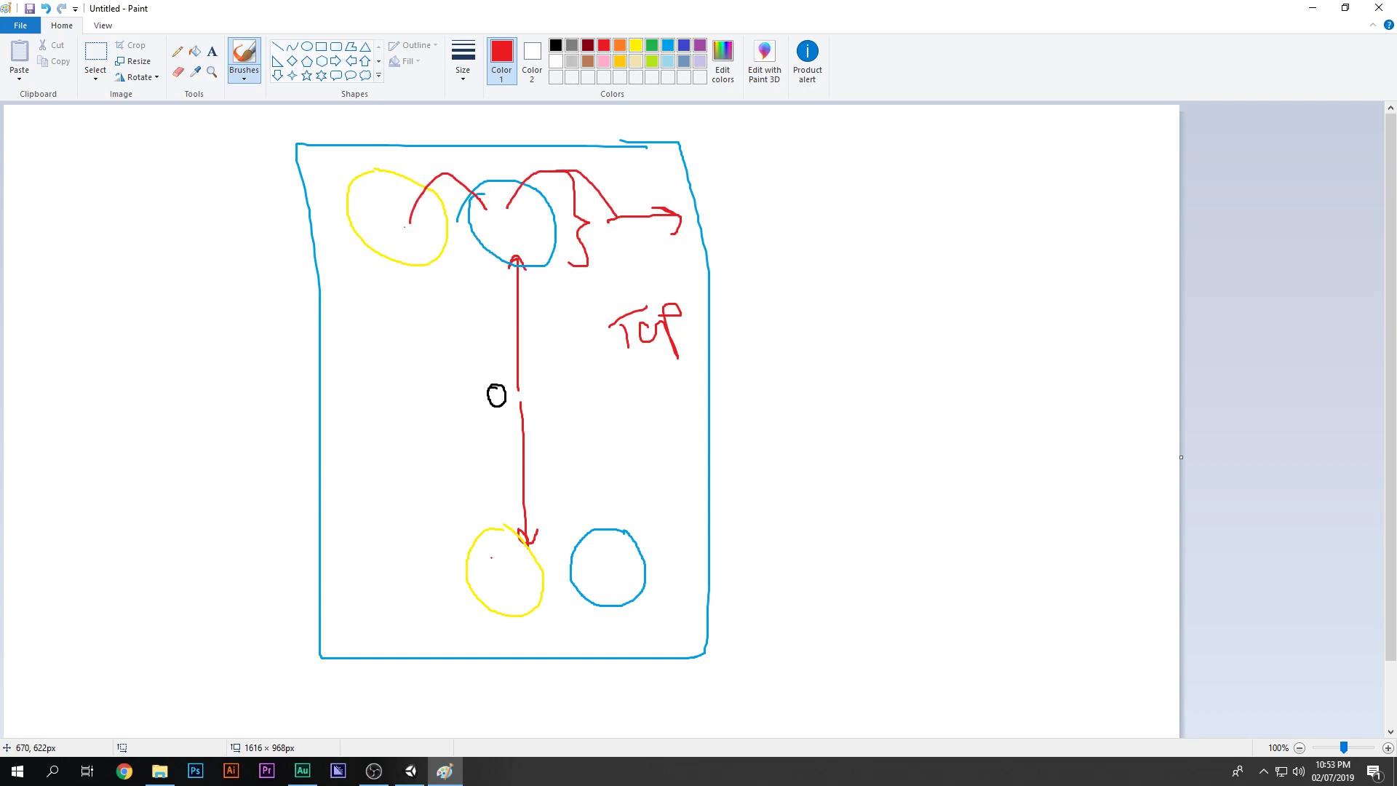
Draw red curved arrows leading leftward from the two lower circles and add arrowheads to the upper arc
mouse_move(506, 569)
left_mouse_down()
mouse_move(480, 548)
mouse_move(393, 568)
left_mouse_up()
mouse_move(602, 568)
left_mouse_down()
mouse_move(550, 550)
mouse_move(512, 568)
mouse_move(527, 581)
left_mouse_up()
left_click_drag(393, 544, 428, 578)
left_click_drag(488, 189, 477, 208)
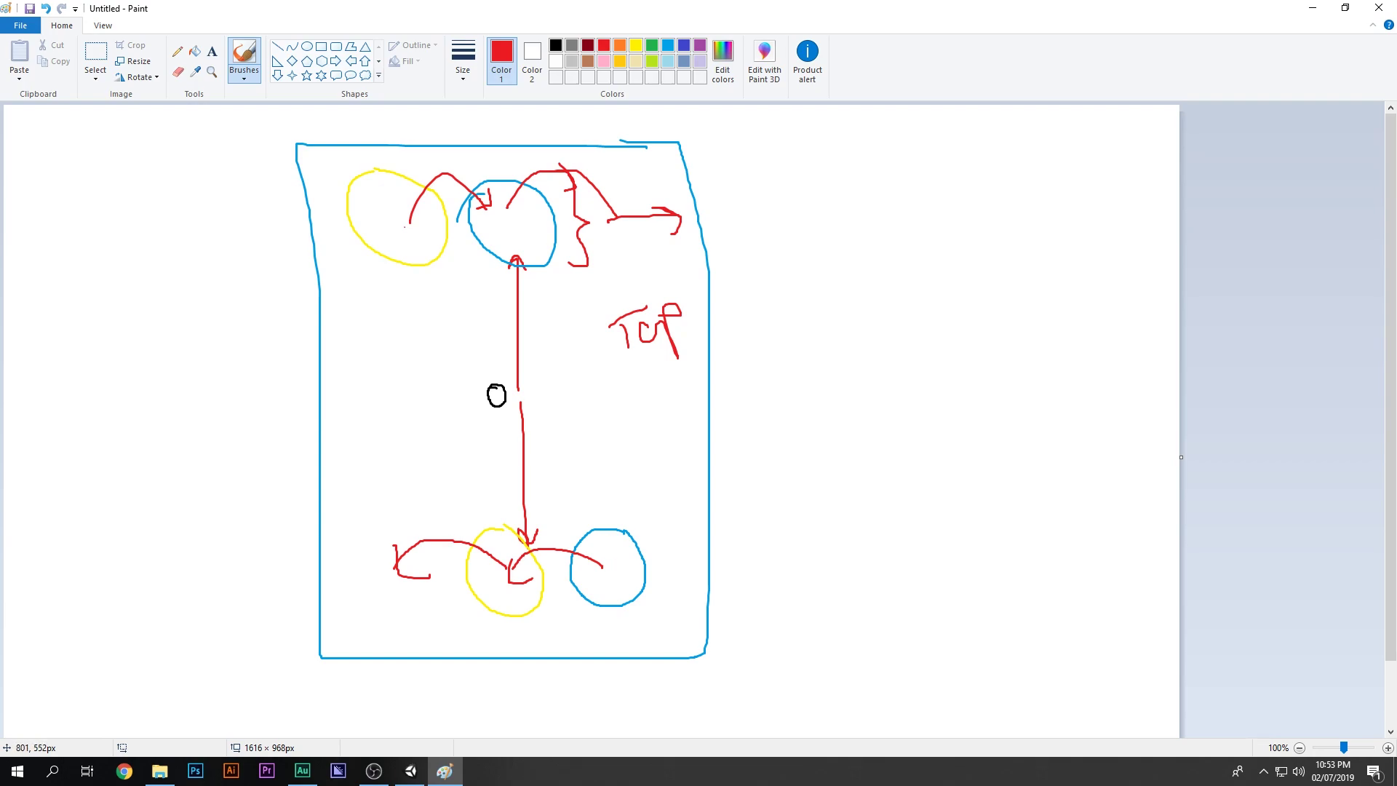
Draw a red horizontal line through each row of circles and a red vertical line joining the two rows
left_click_drag(384, 567, 684, 567)
left_click_drag(364, 211, 648, 211)
left_click_drag(500, 214, 534, 547)
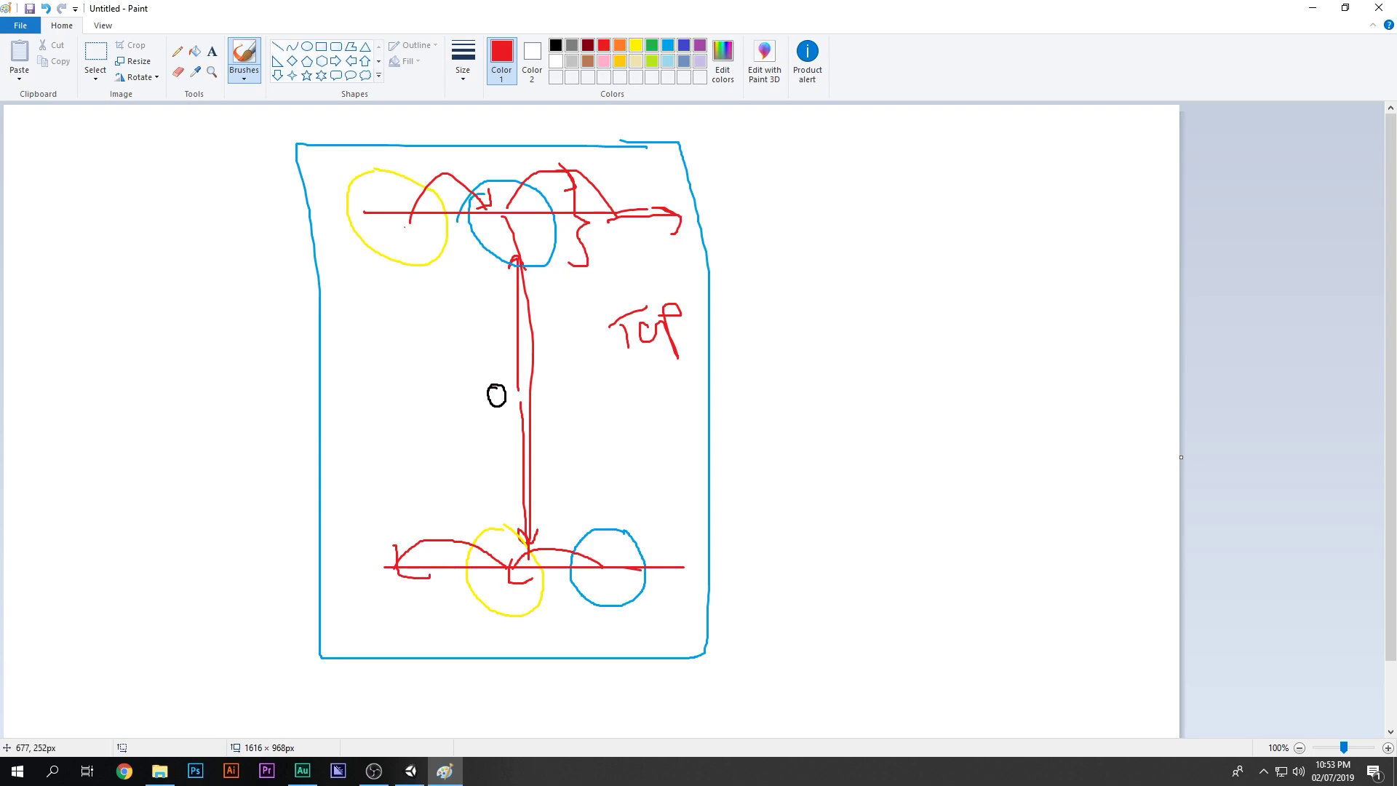
Circle the ball and the tip of the up arrow in red, and connect both with a curved line
mouse_move(500, 385)
left_mouse_down()
mouse_move(483, 411)
mouse_move(517, 387)
mouse_move(495, 376)
left_mouse_up()
mouse_move(502, 257)
left_mouse_down()
mouse_move(512, 280)
mouse_move(518, 261)
left_mouse_up()
mouse_move(499, 391)
left_mouse_down()
mouse_move(492, 285)
mouse_move(510, 258)
left_mouse_up()
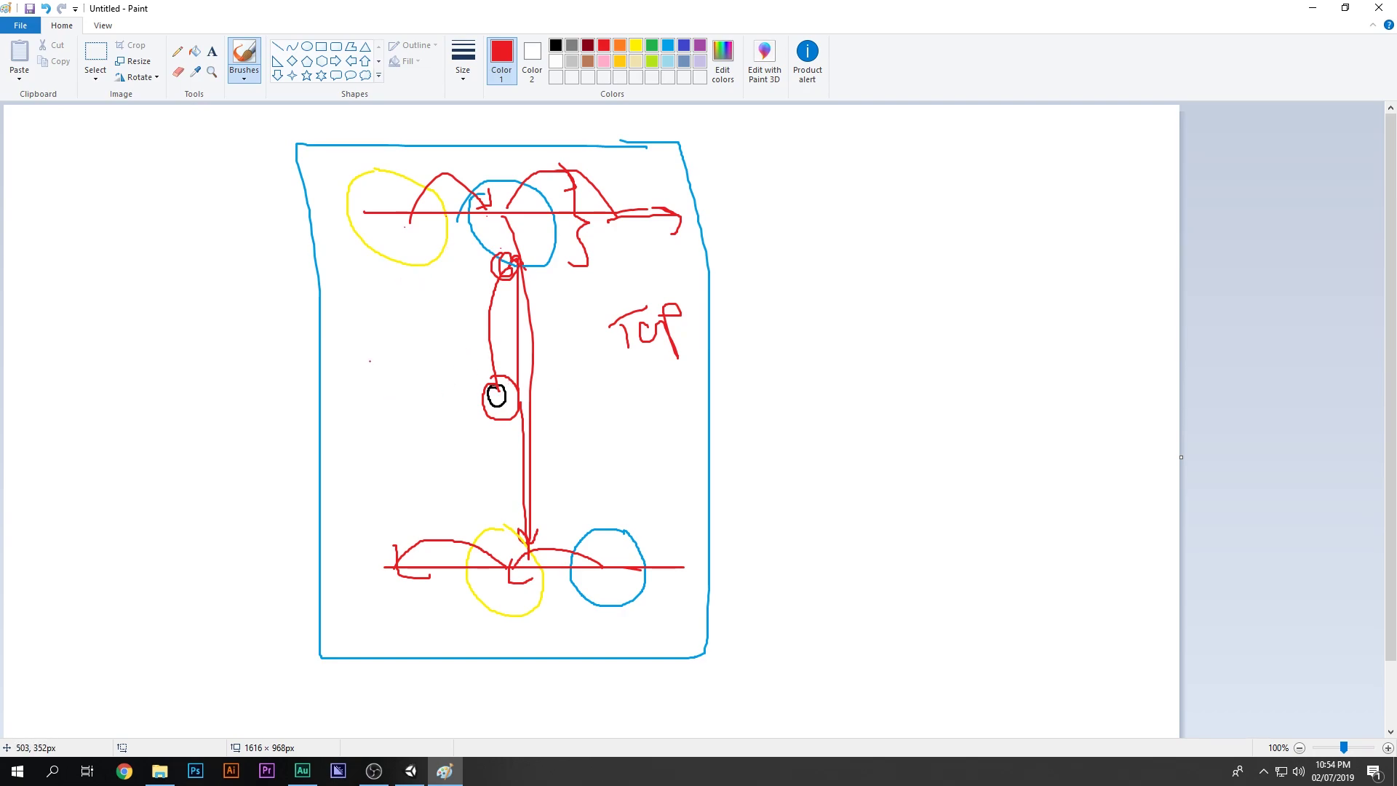
Sketch red up and down direction arrows left of the ball, underline the frame's upper edge in red, and return to Unity
left_click_drag(382, 343, 368, 362)
left_click_drag(371, 420, 419, 420)
left_click_drag(379, 337, 365, 370)
mouse_move(360, 376)
left_mouse_down()
mouse_move(361, 351)
mouse_move(386, 412)
mouse_move(425, 395)
left_mouse_up()
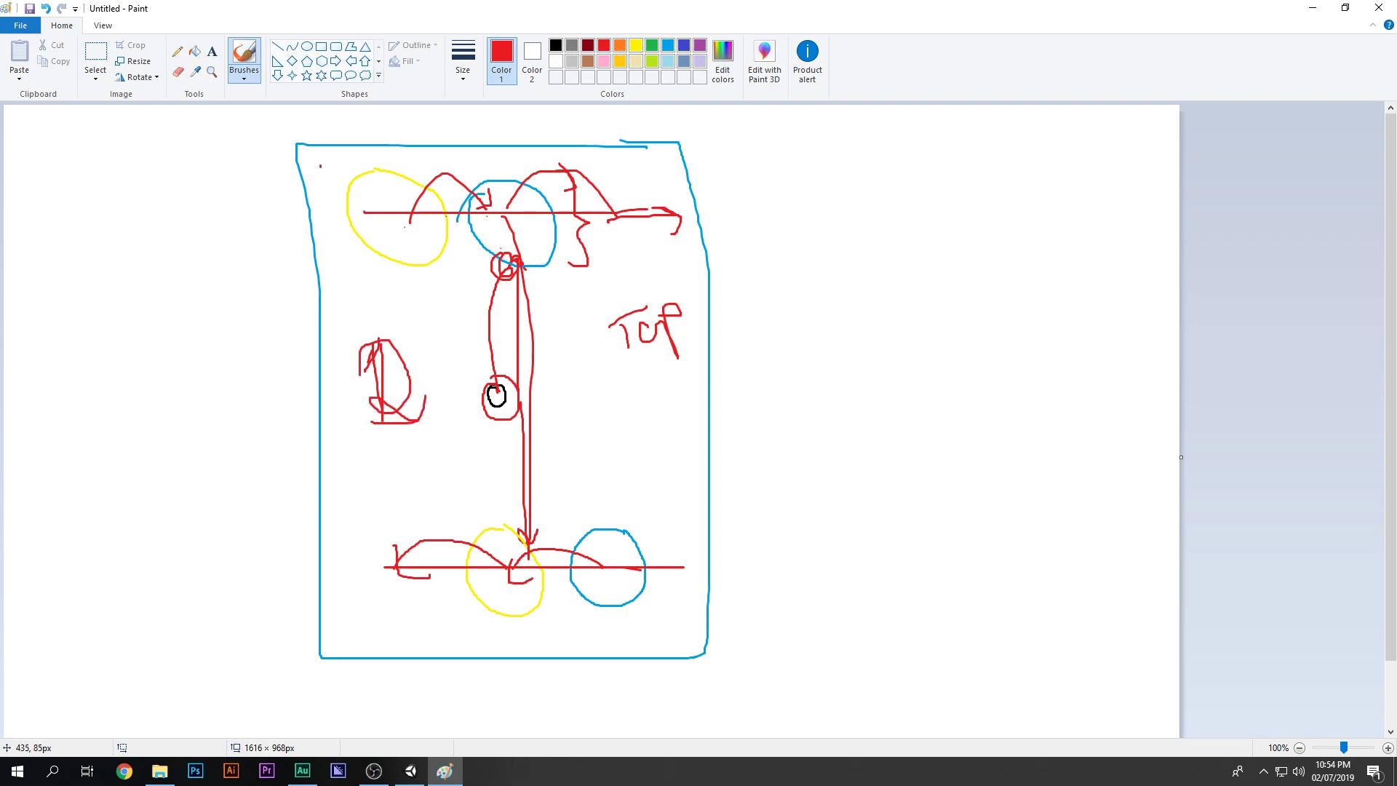
left_click_drag(332, 152, 535, 152)
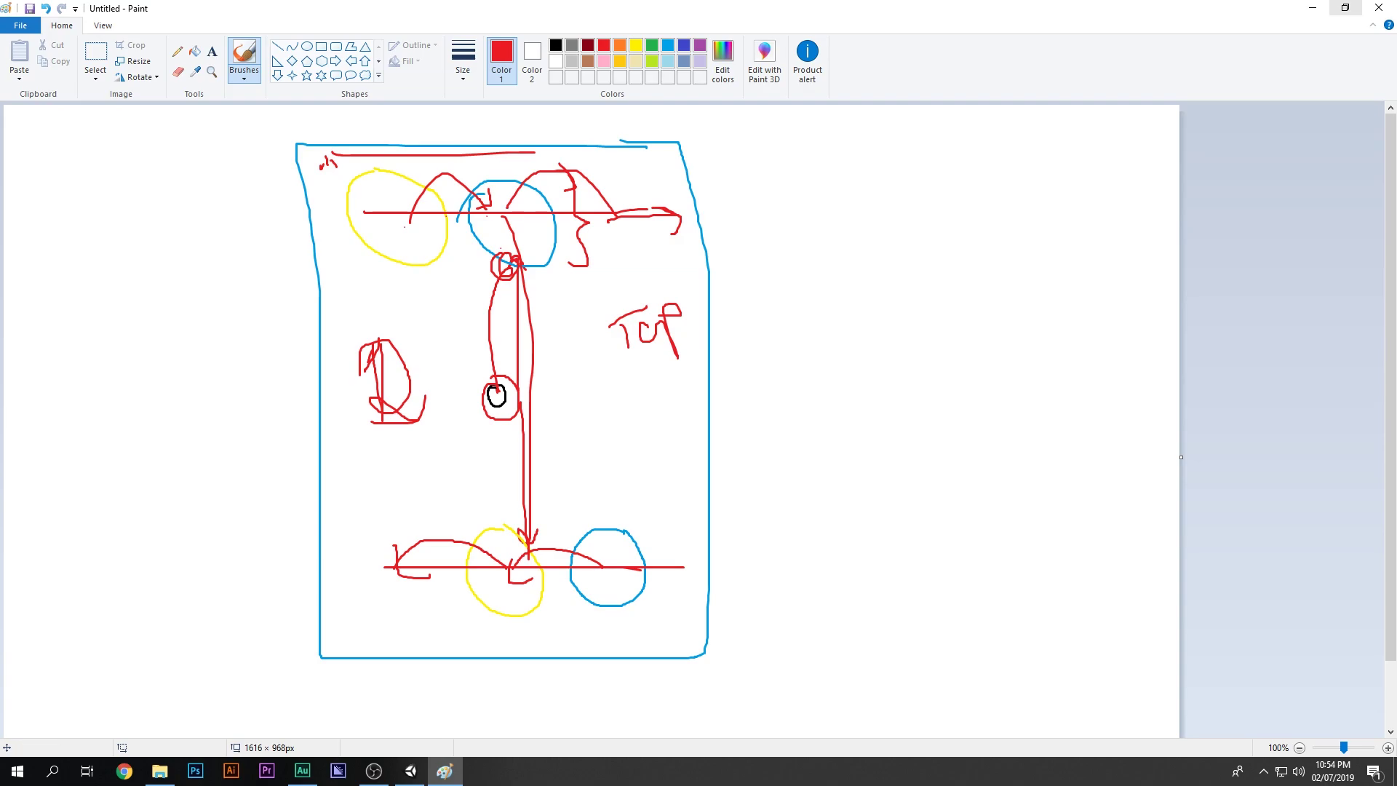
left_click(1312, 7)
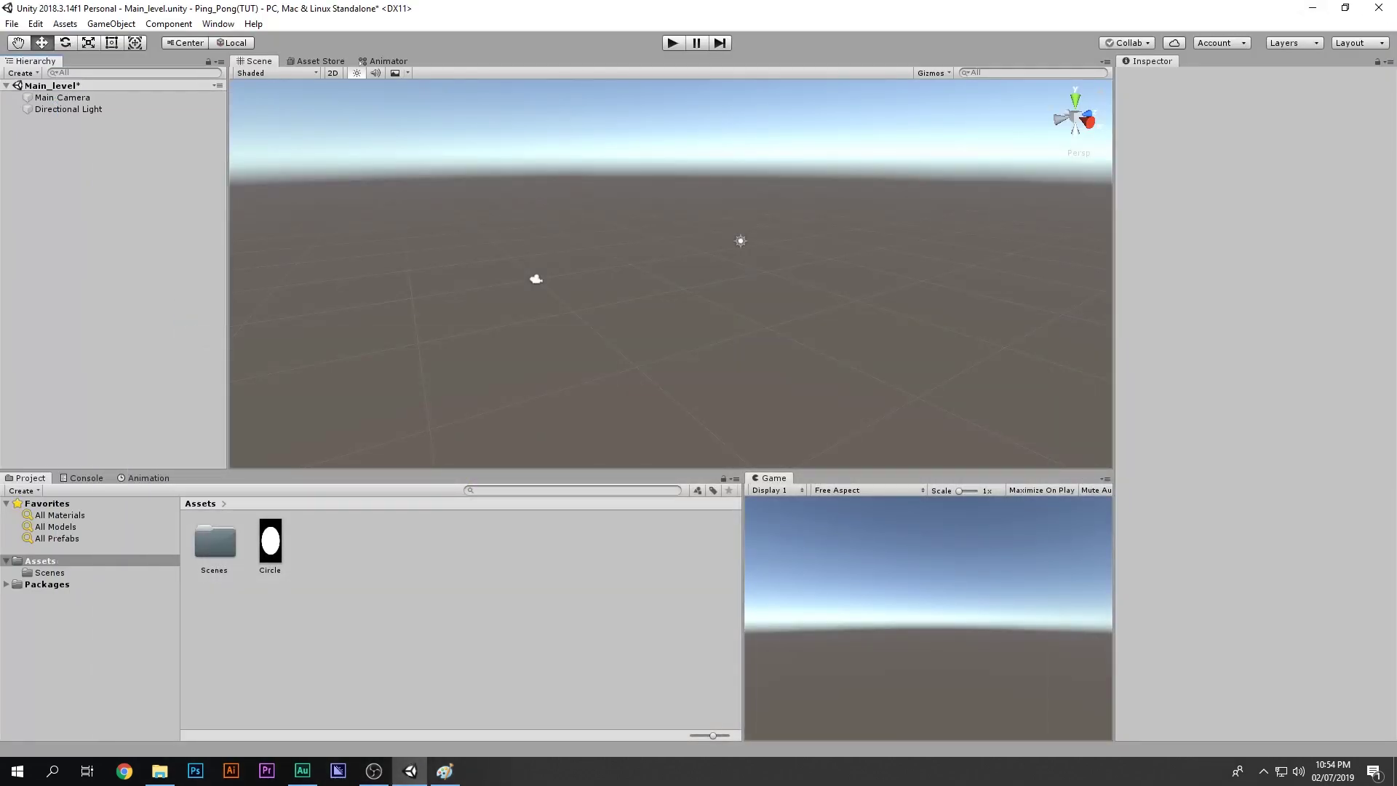
Switch back to the Paint sketch, mark the upper circles, the ball and the lower circles with red strokes, and return to Unity
left_click(444, 771)
mouse_move(403, 206)
left_mouse_down()
mouse_move(367, 234)
mouse_move(375, 171)
mouse_move(363, 213)
left_mouse_up()
mouse_move(504, 177)
left_mouse_down()
mouse_move(624, 244)
mouse_move(570, 179)
left_mouse_up()
left_click_drag(520, 366, 511, 374)
mouse_move(509, 526)
left_mouse_down()
mouse_move(438, 559)
mouse_move(523, 604)
mouse_move(524, 545)
left_mouse_up()
mouse_move(656, 538)
left_mouse_down()
mouse_move(572, 575)
mouse_move(751, 565)
left_mouse_up()
left_click(1312, 8)
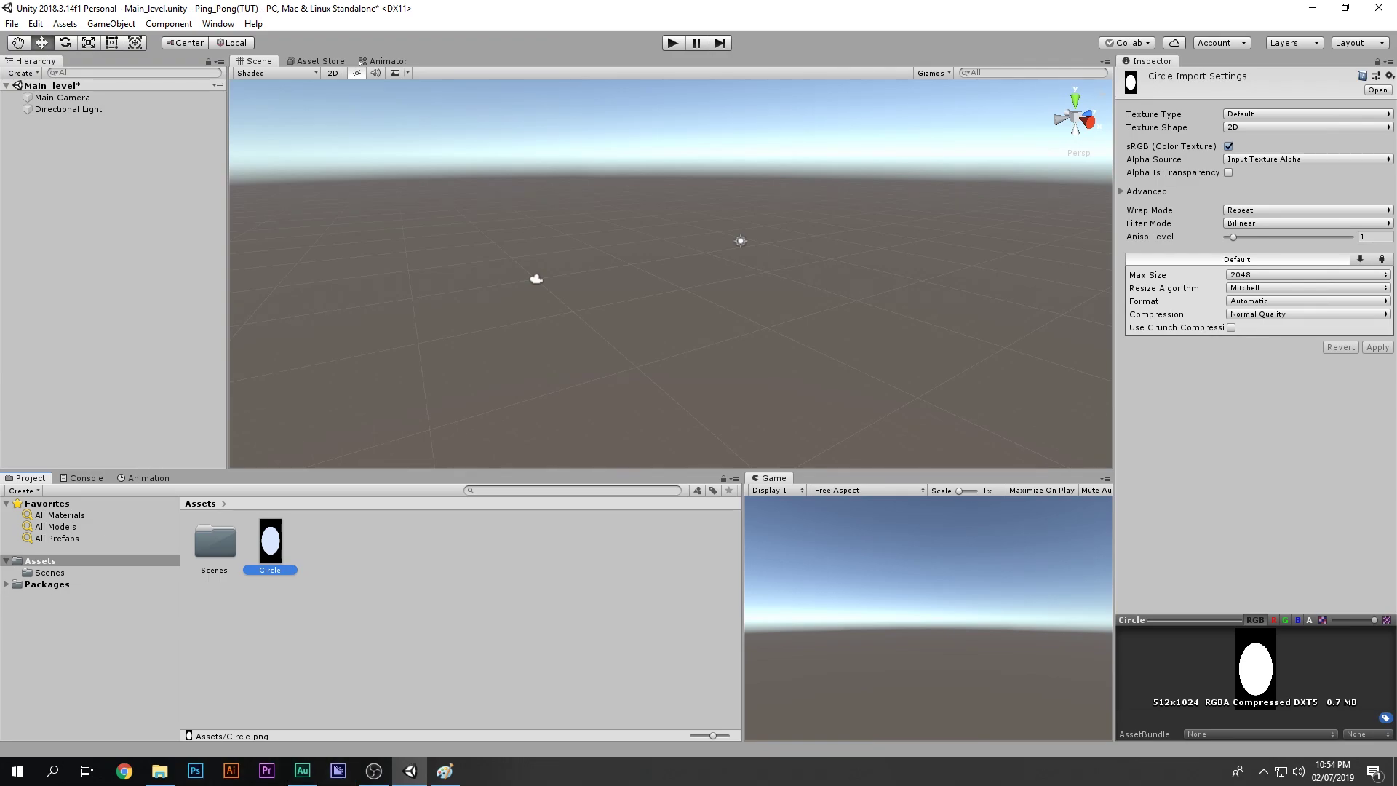
Set the Circle image's texture type to Sprite (2D and UI) and its max size to 256, and apply the import settings
left_click(1306, 113)
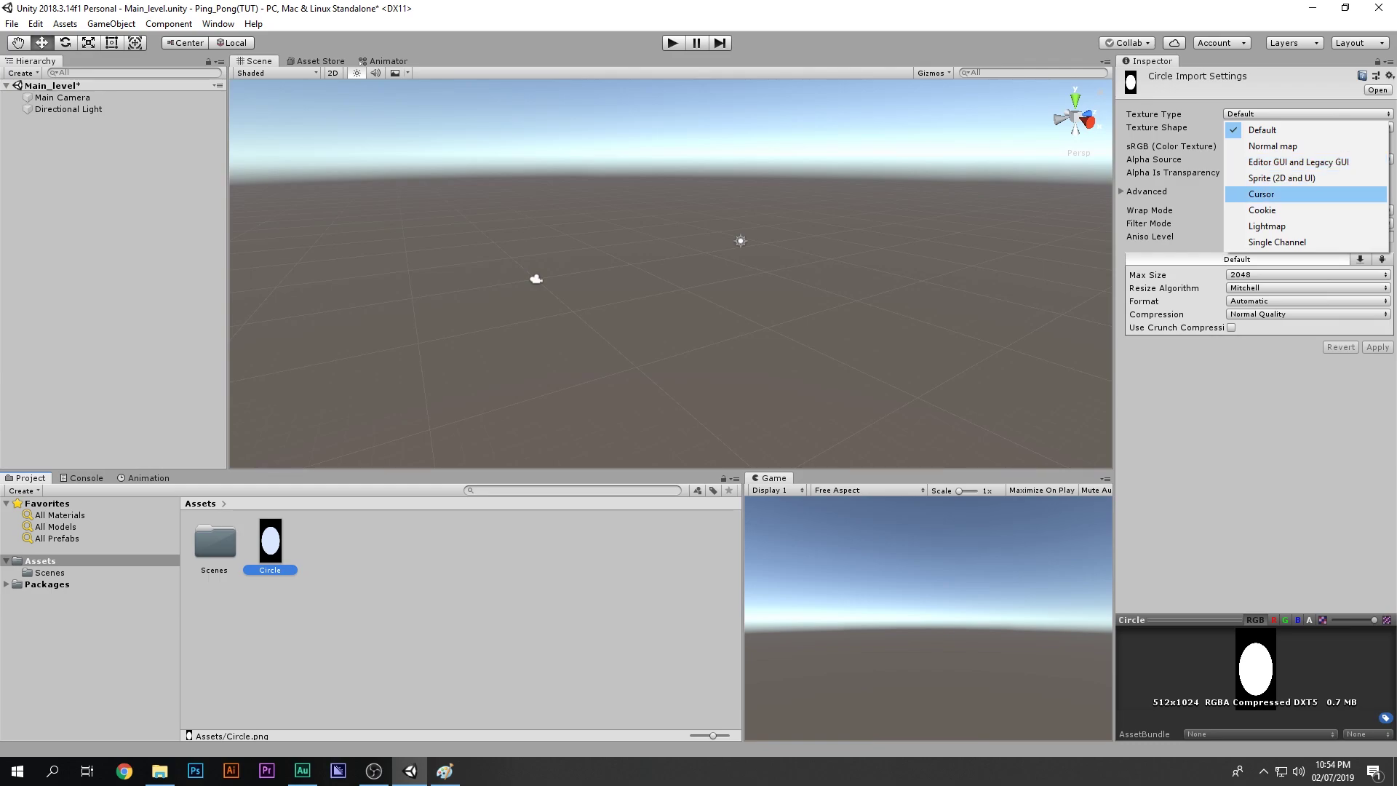
left_click(1282, 177)
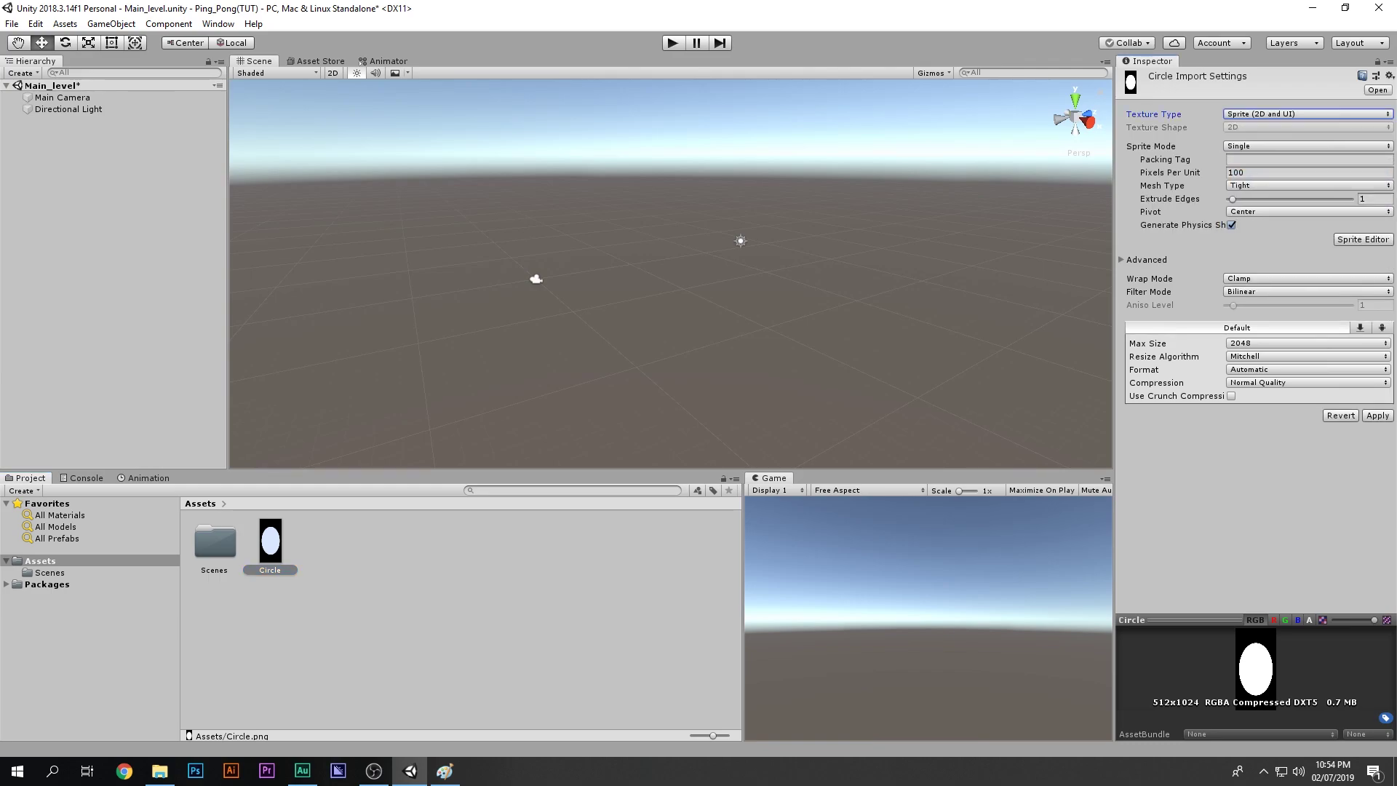
left_click(1307, 343)
left_click(1307, 115)
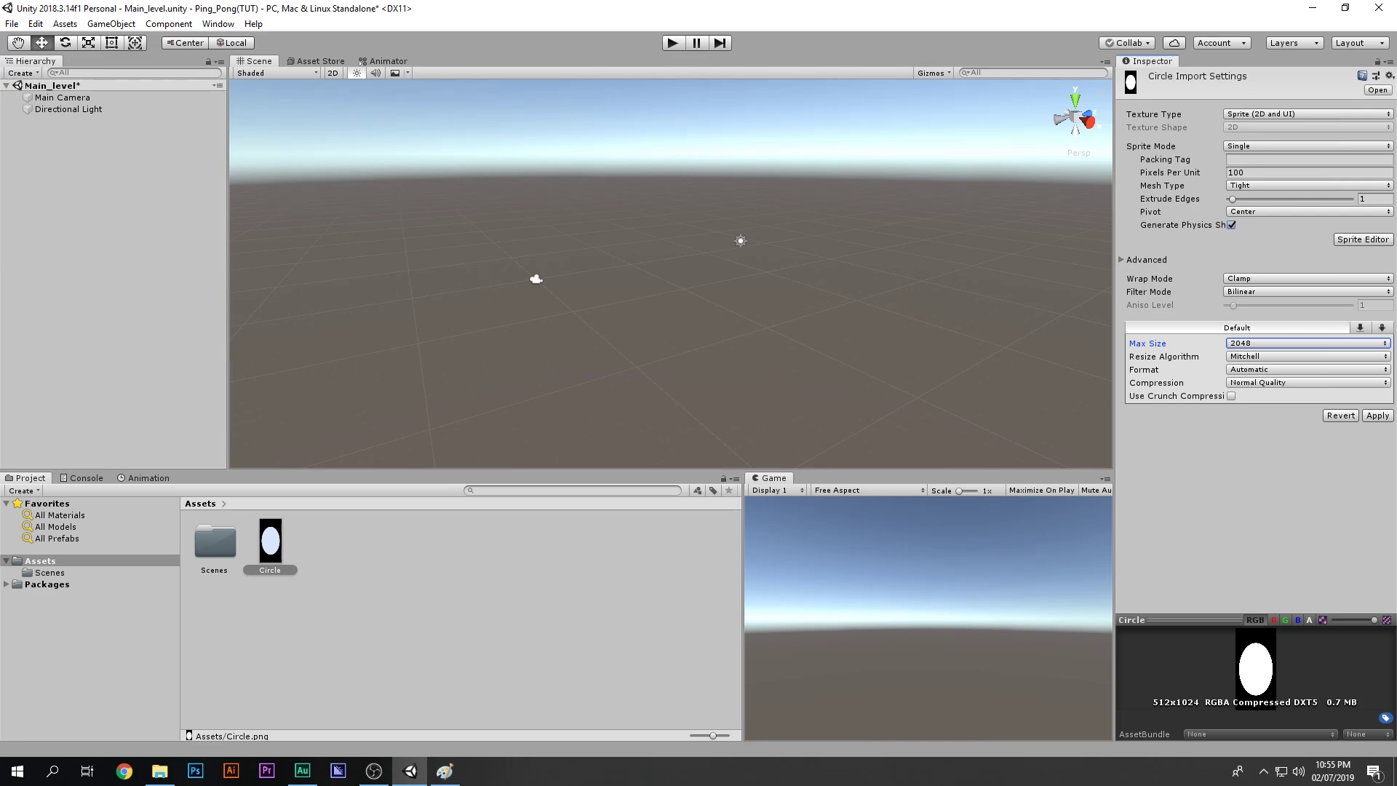
left_click(1307, 114)
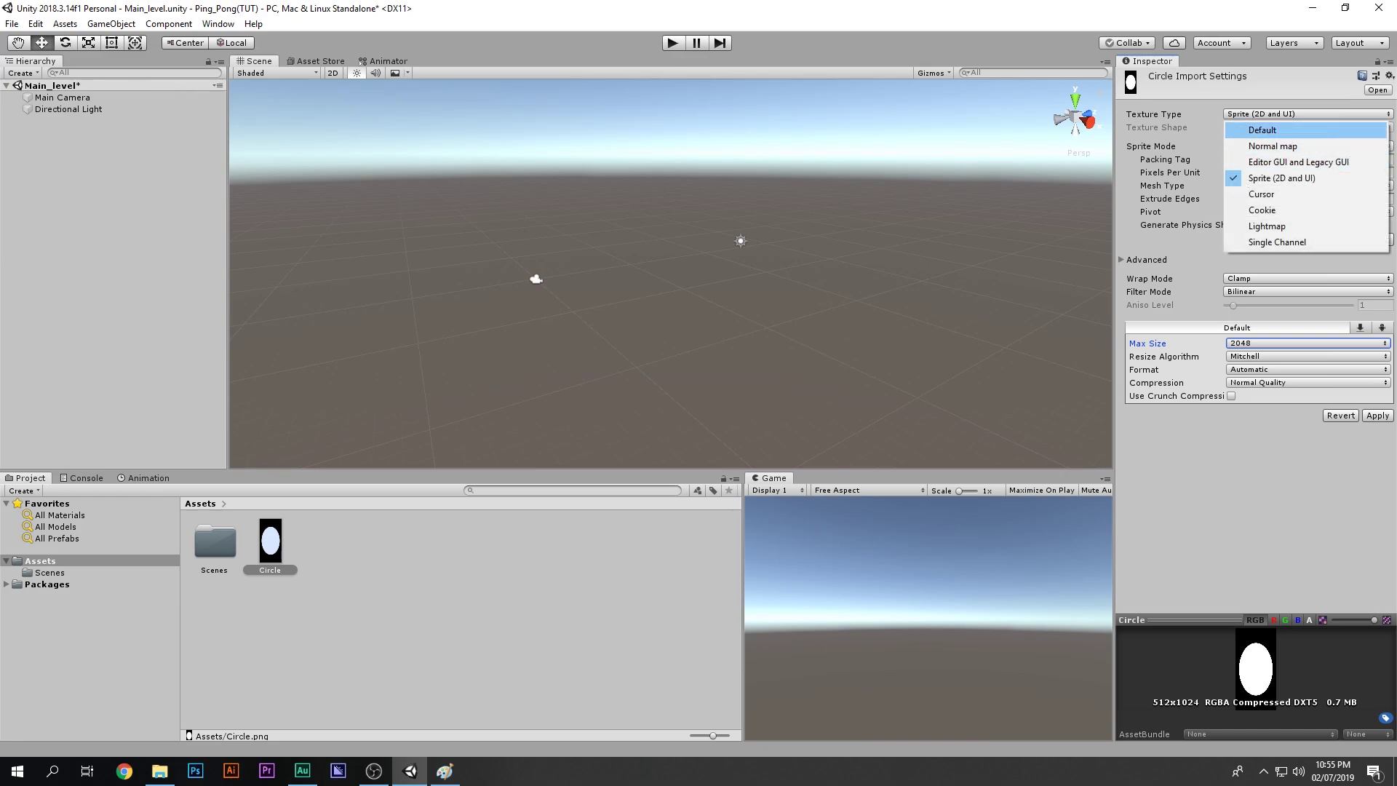
left_click(1282, 178)
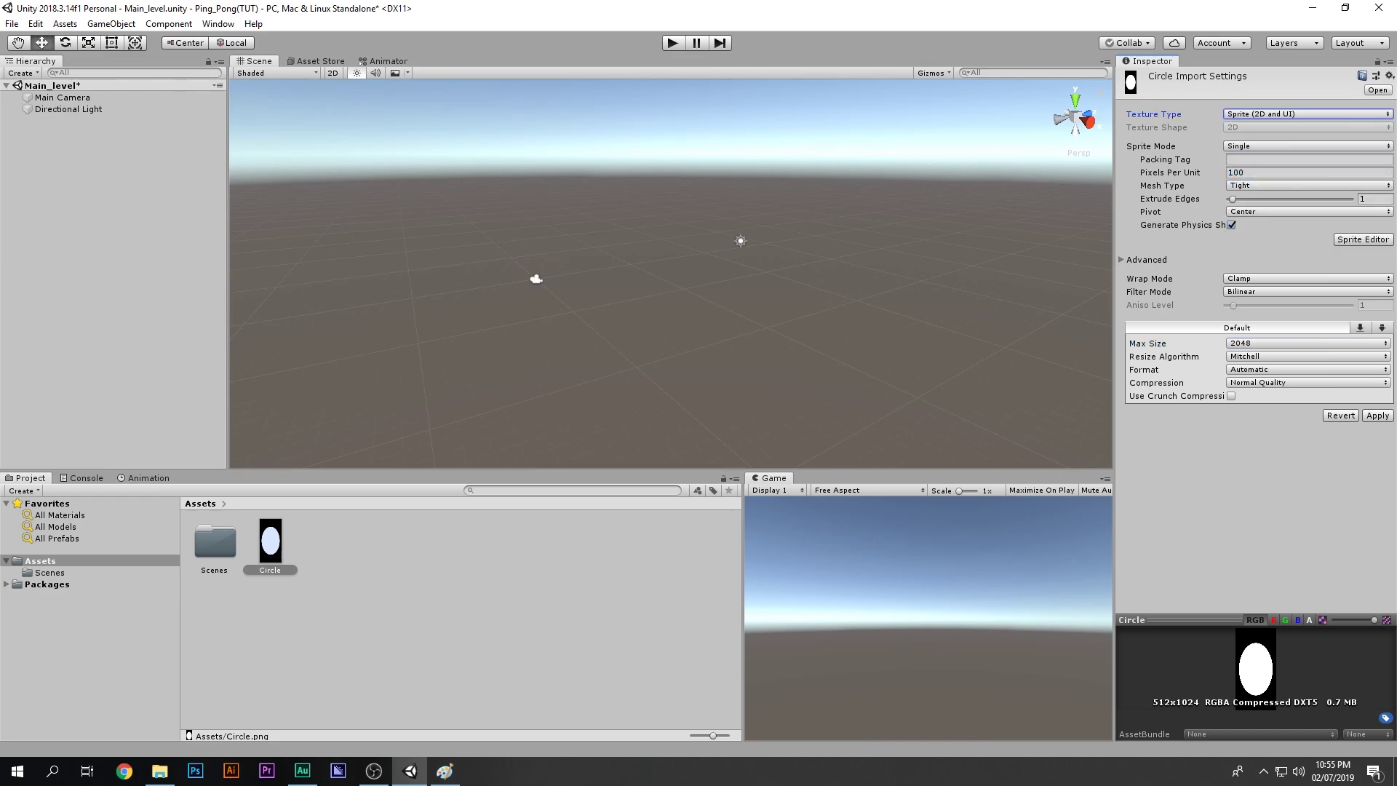
left_click(1306, 343)
left_click(1265, 404)
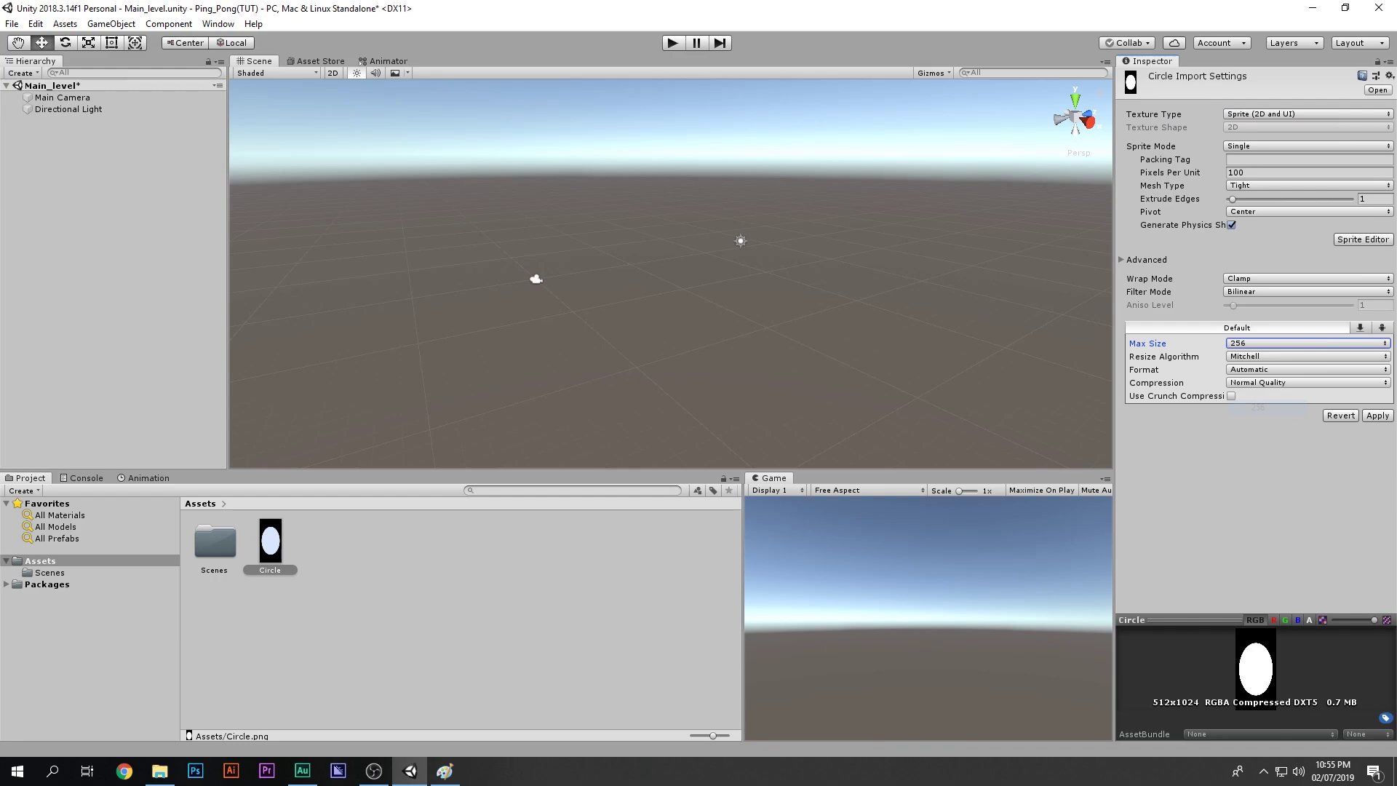
left_click(1377, 416)
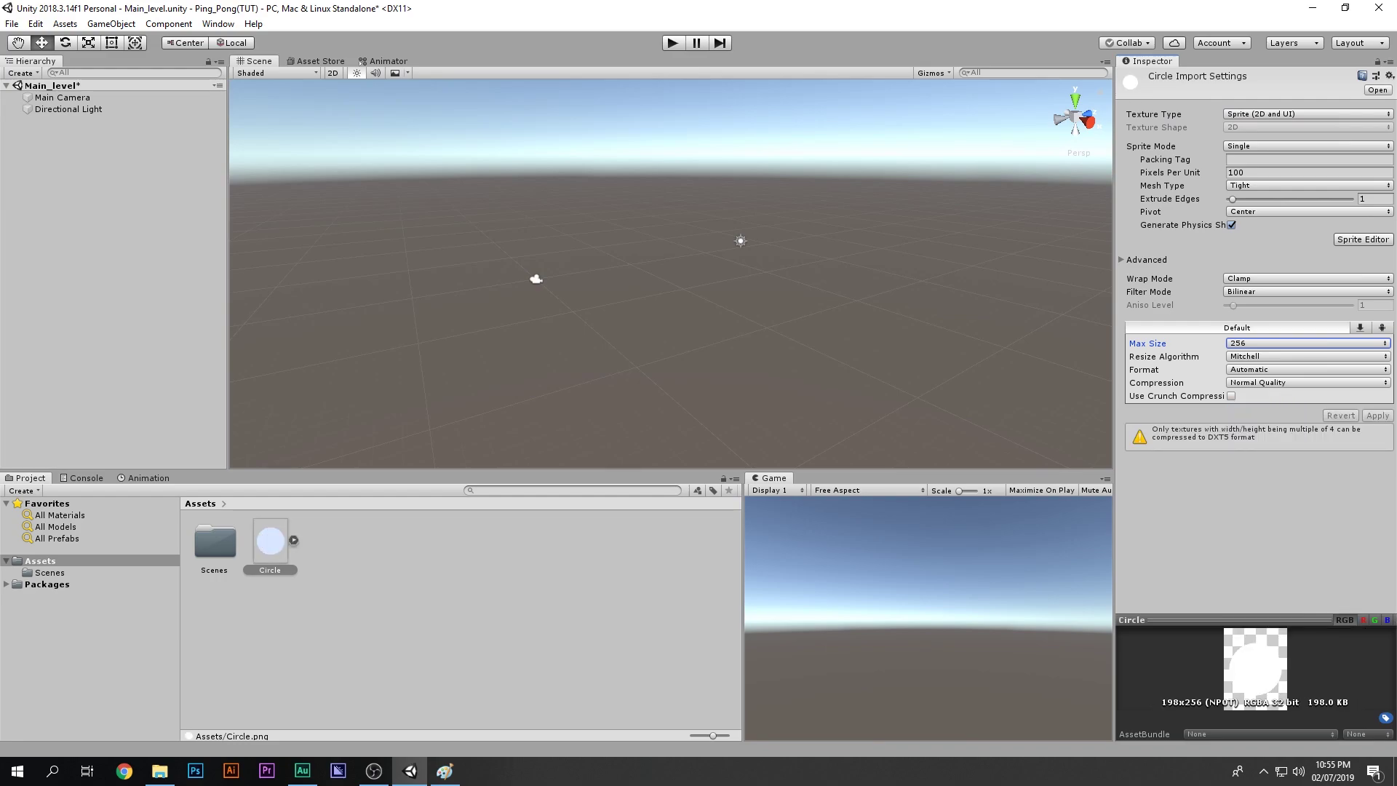
left_click(437, 619)
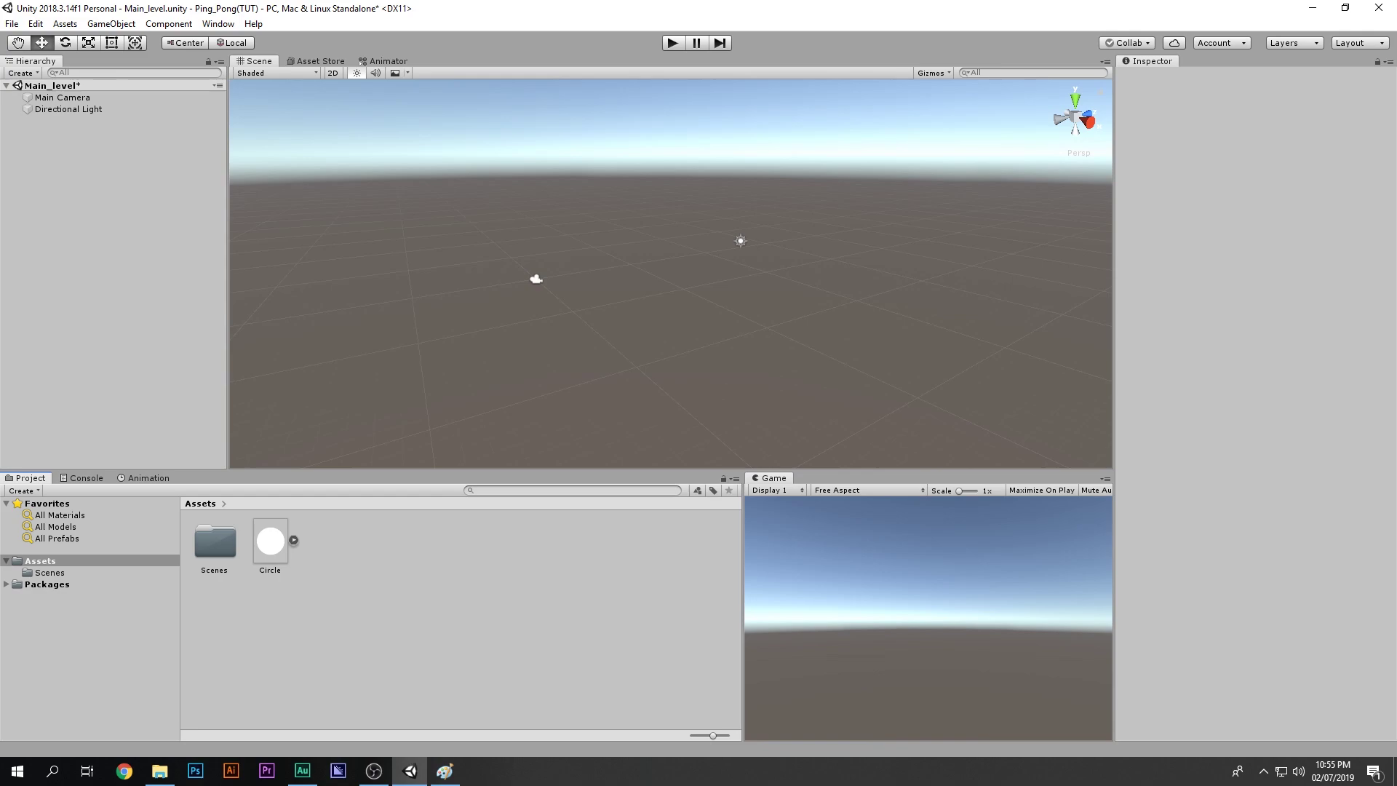
Delete the Directional Light from the Main_level scene
left_click(109, 197)
left_click(68, 110)
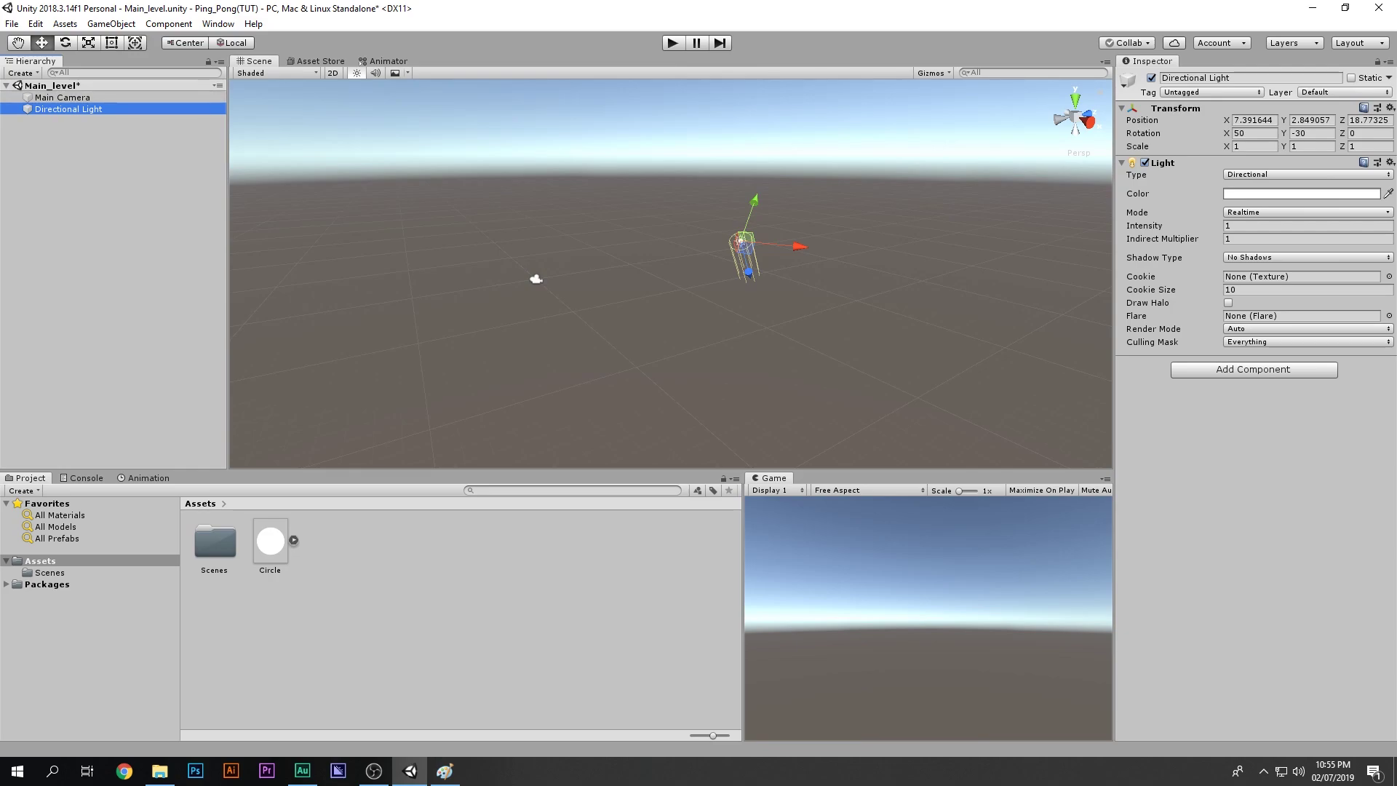
key("Delete")
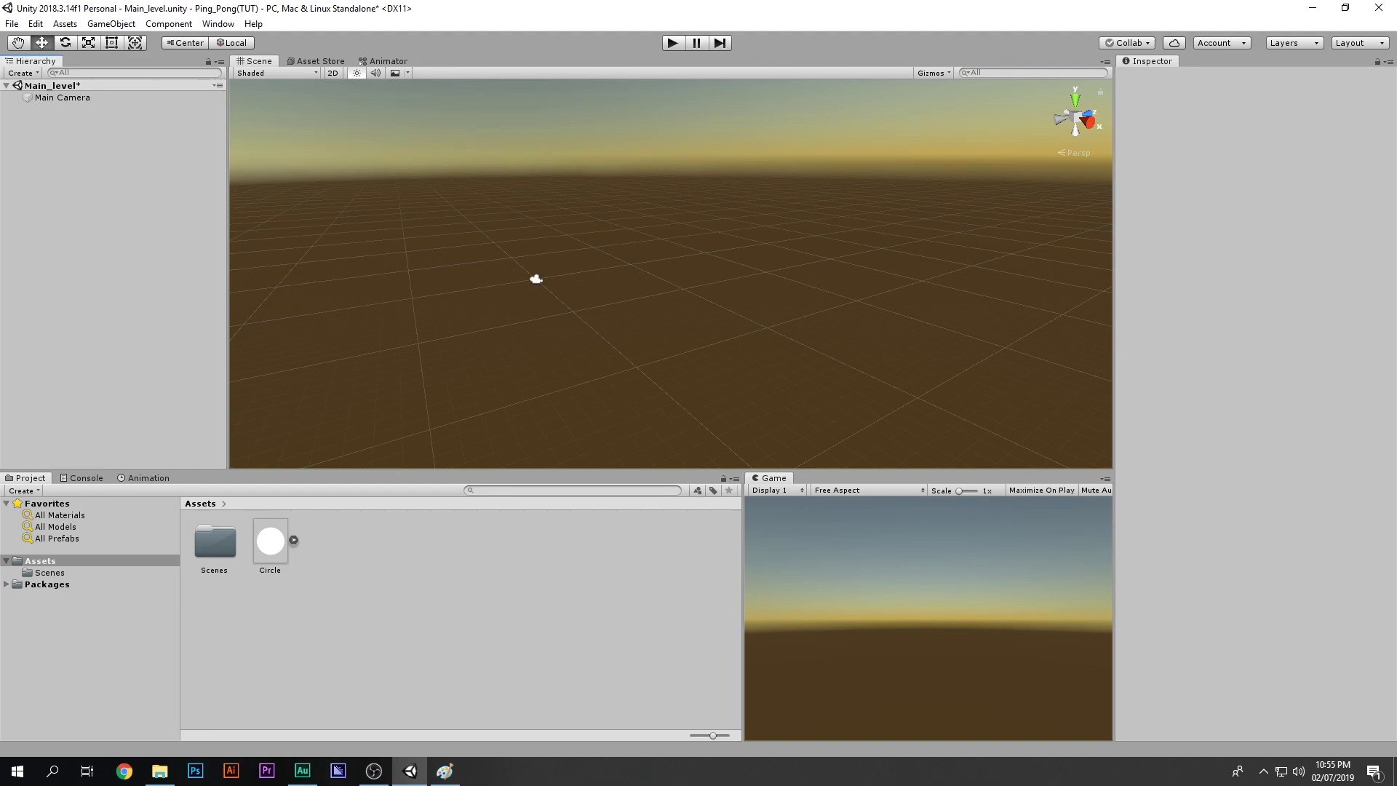
Set the Main Camera's clear flags to Solid Color
left_click(63, 98)
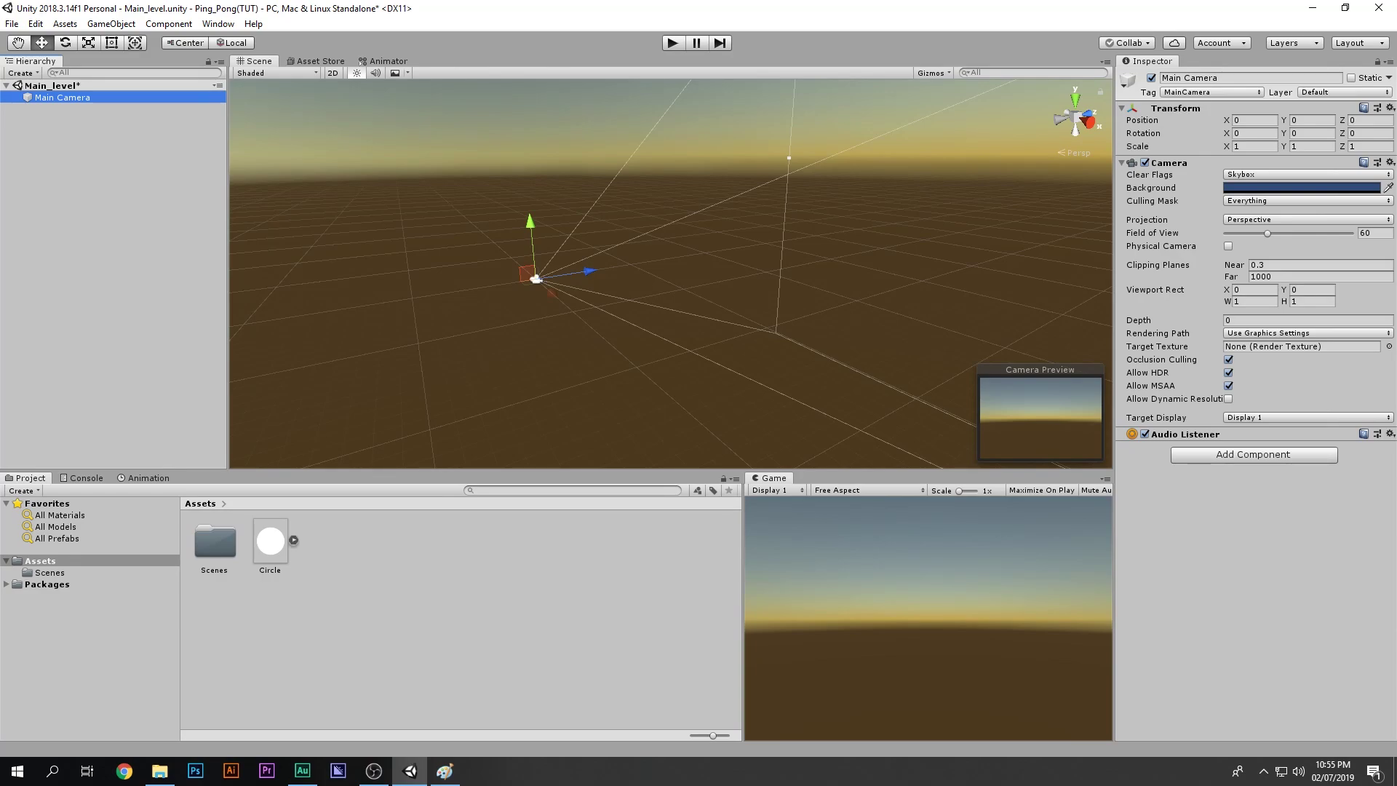
left_click(1307, 173)
left_click(1253, 196)
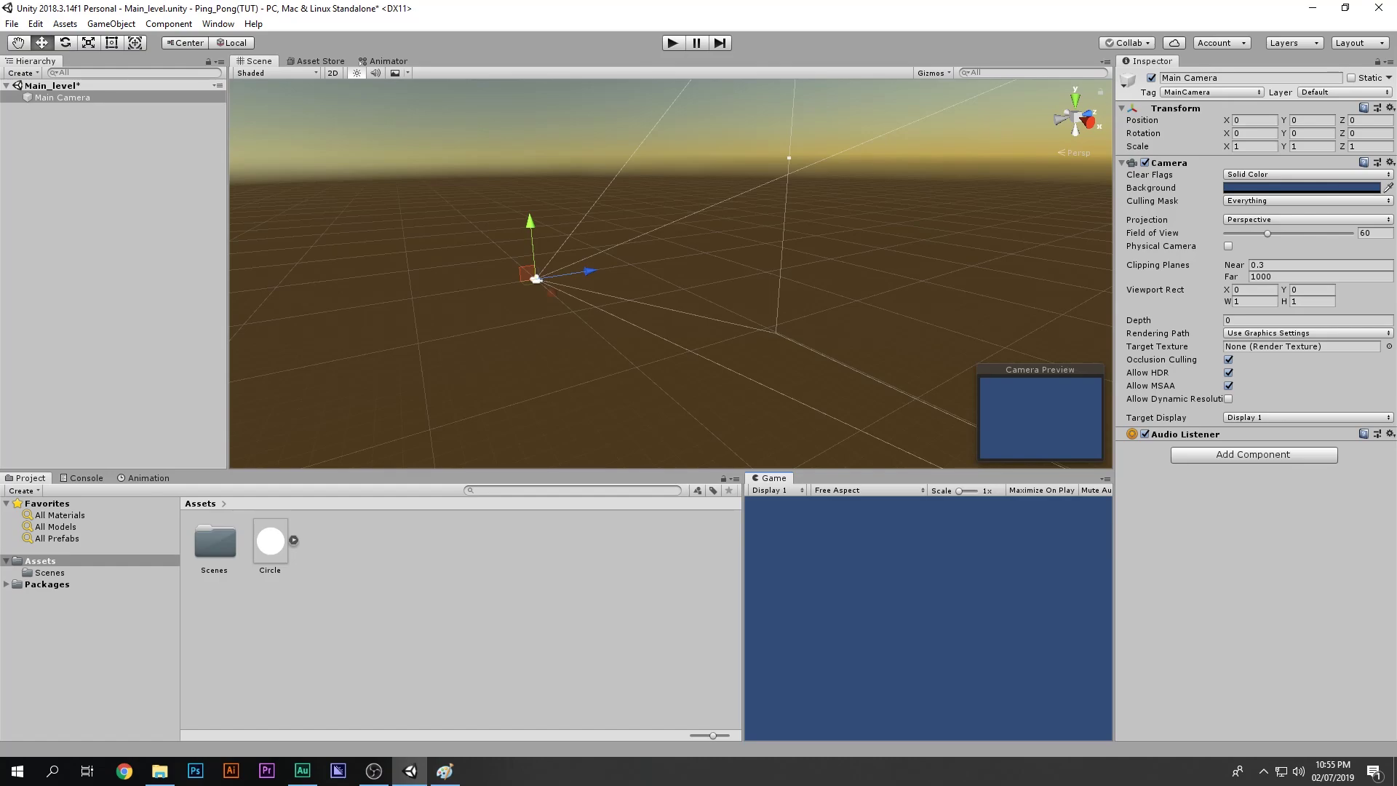
key("shift+space")
key("shift+space")
Set the Main Camera's background color to hex FC5253
left_click(1300, 188)
mouse_move(98, 139)
left_mouse_down()
mouse_move(149, 99)
mouse_move(160, 134)
left_mouse_up()
left_click(141, 317)
type("FC5253")
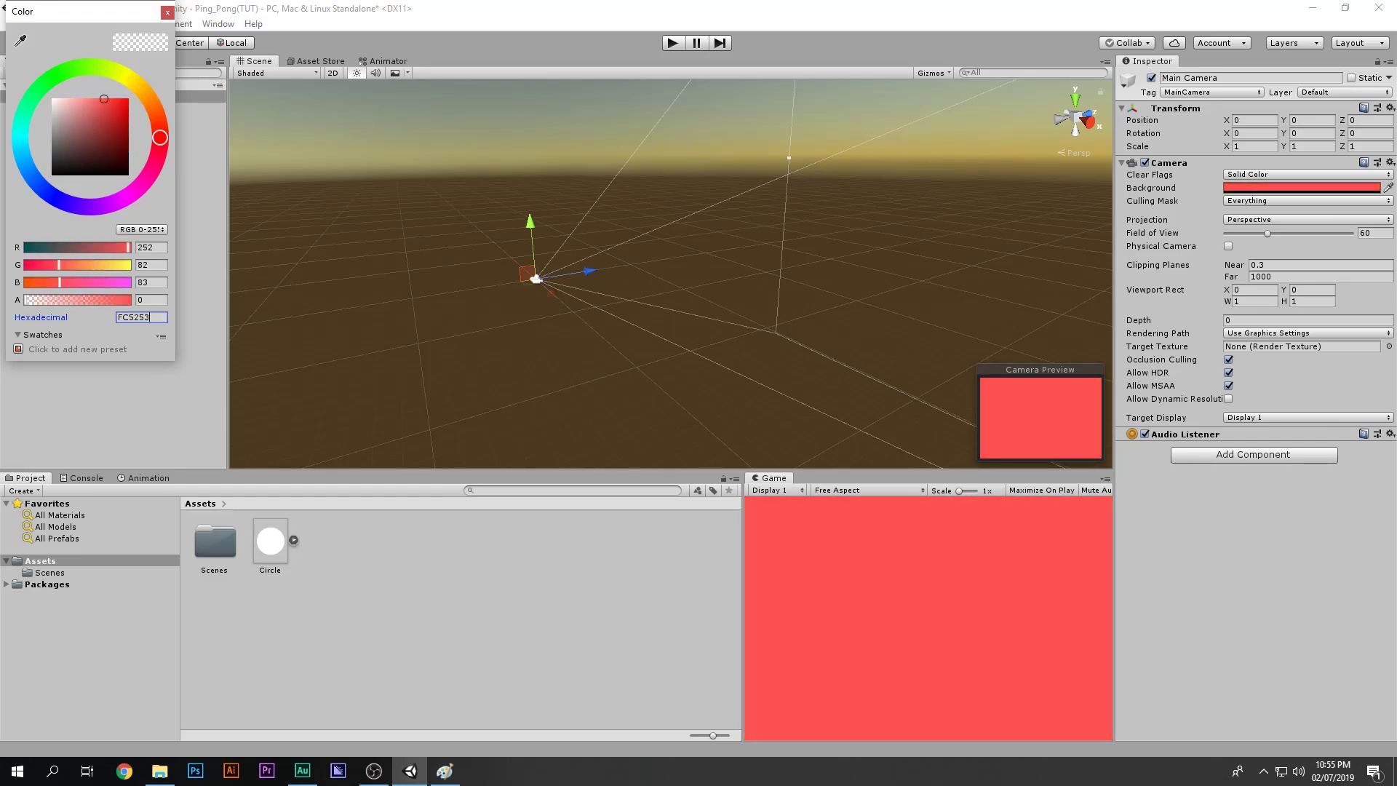
left_click(168, 12)
Maximize the Game view and set its display resolution to Portrait (480x800)
double_click(773, 477)
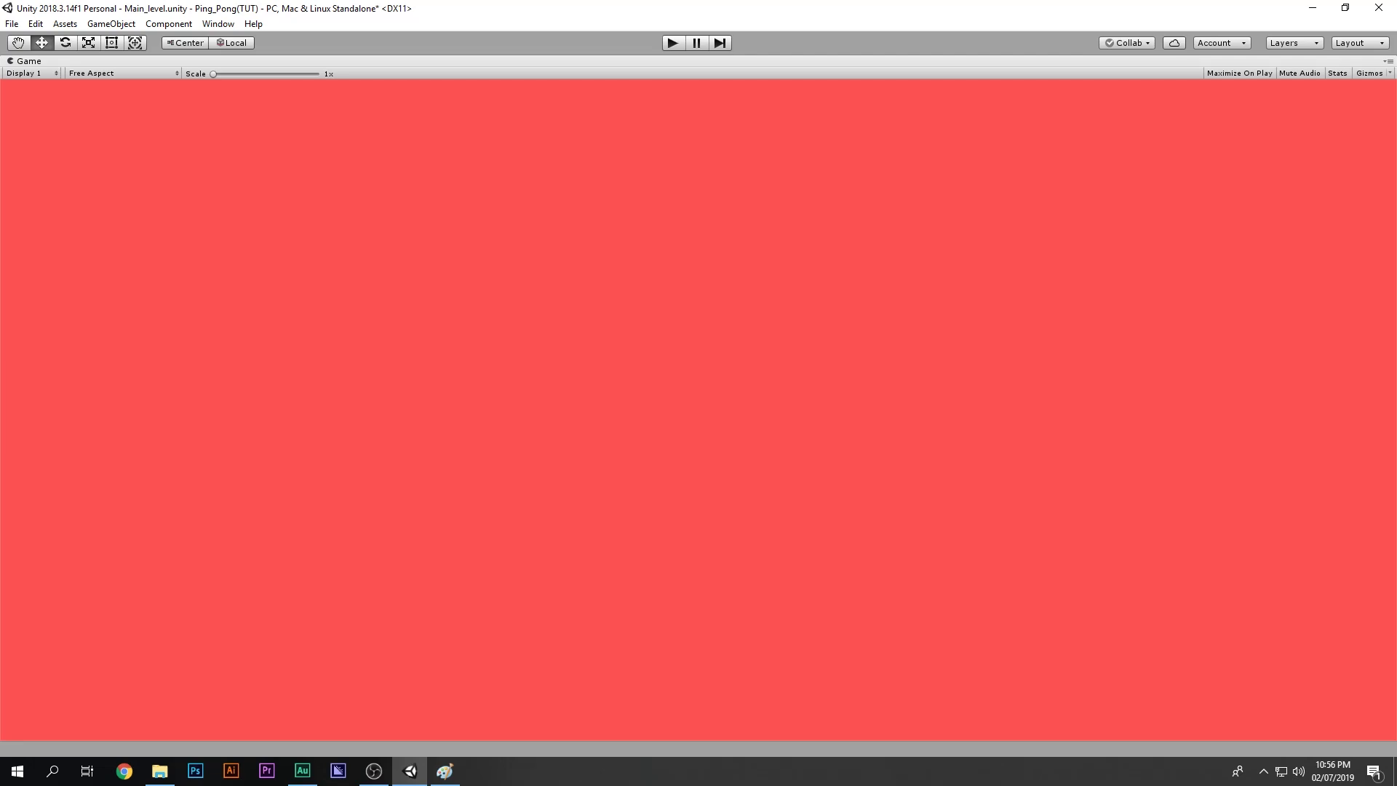
key("shift+space")
key("shift+space")
left_click(120, 72)
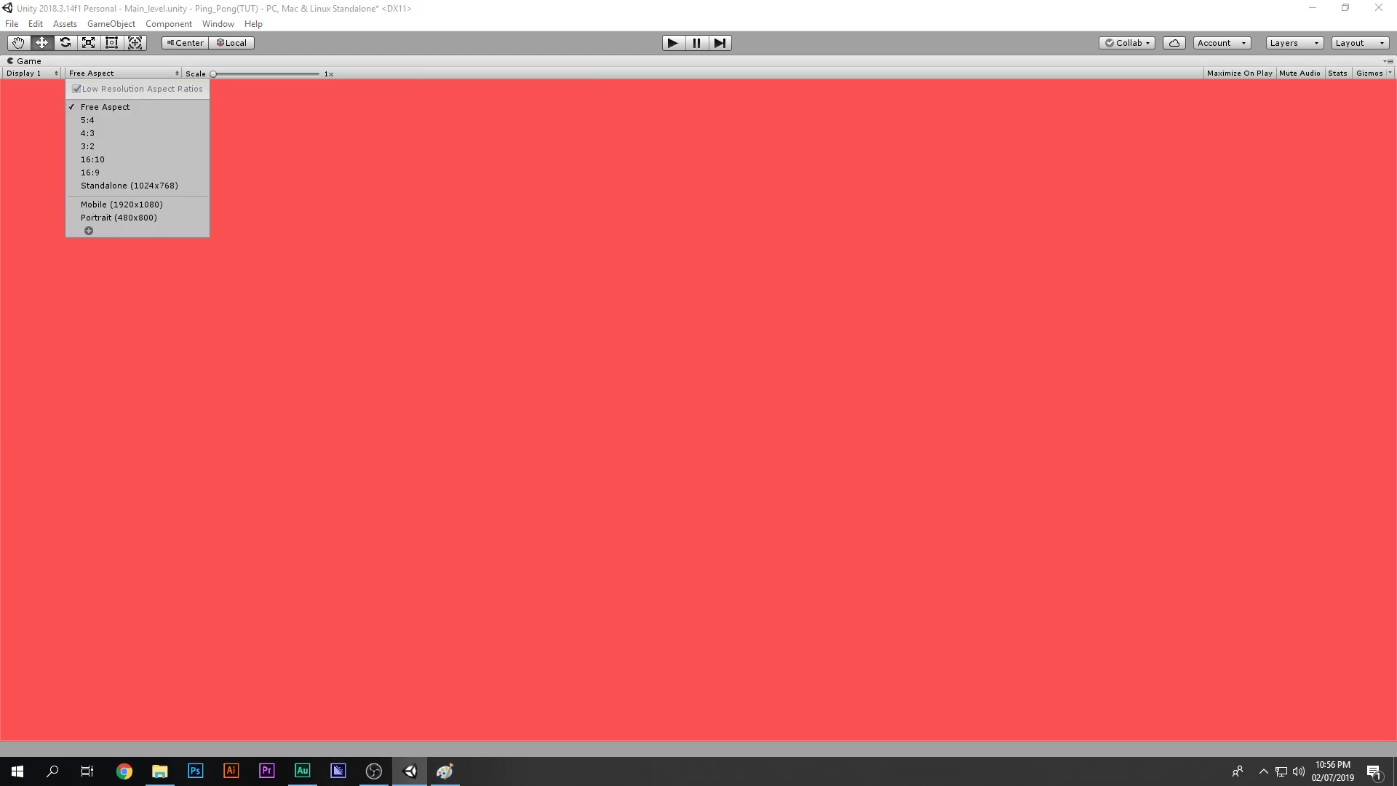
left_click(117, 205)
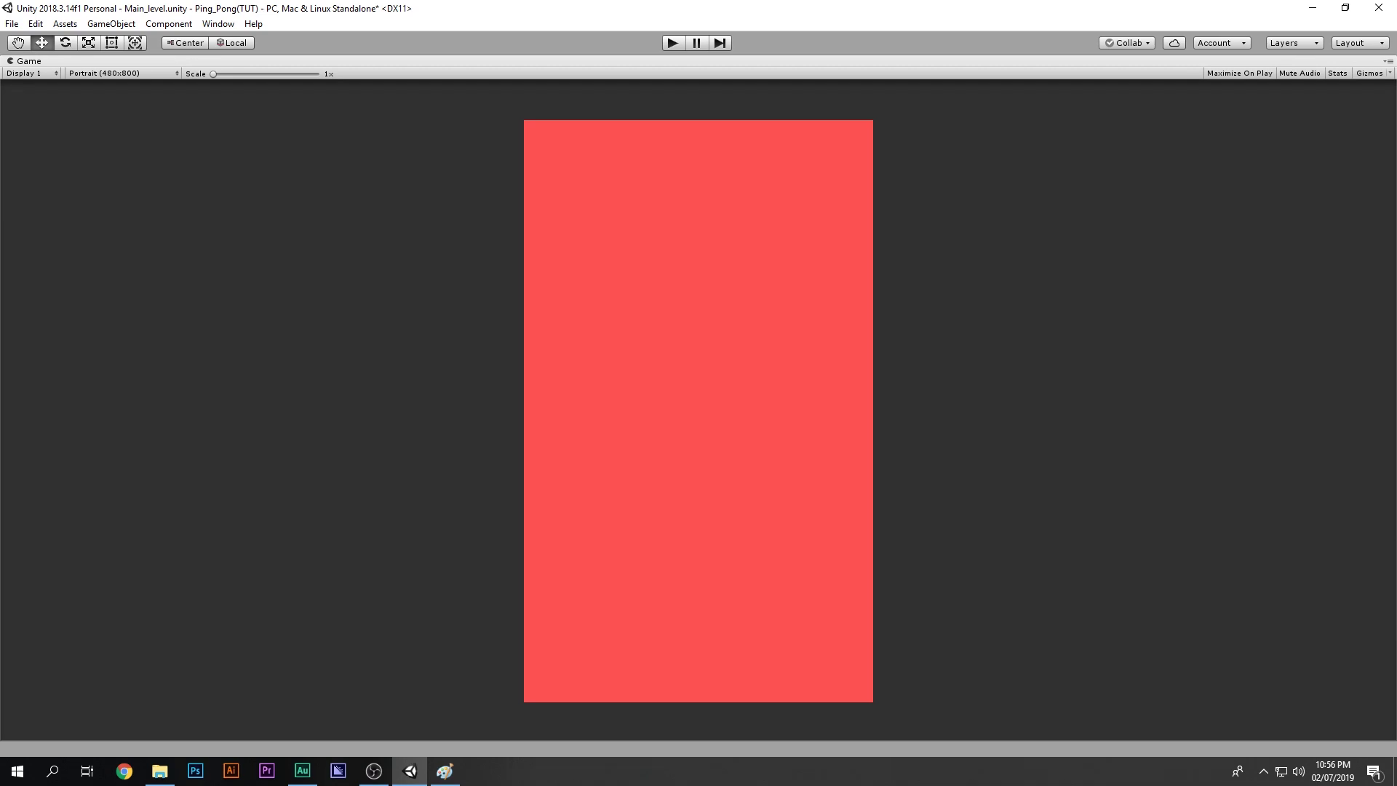
left_click(120, 73)
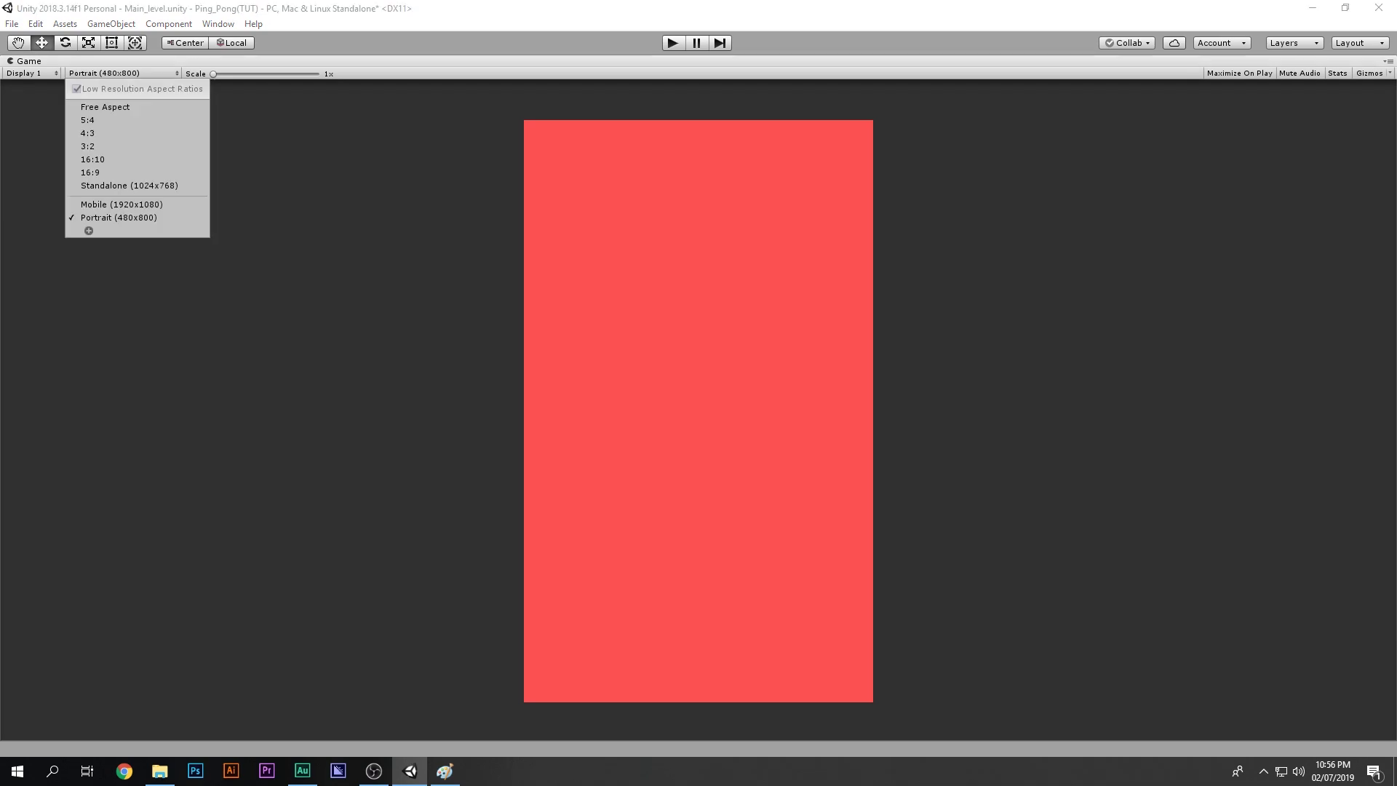
left_click(89, 231)
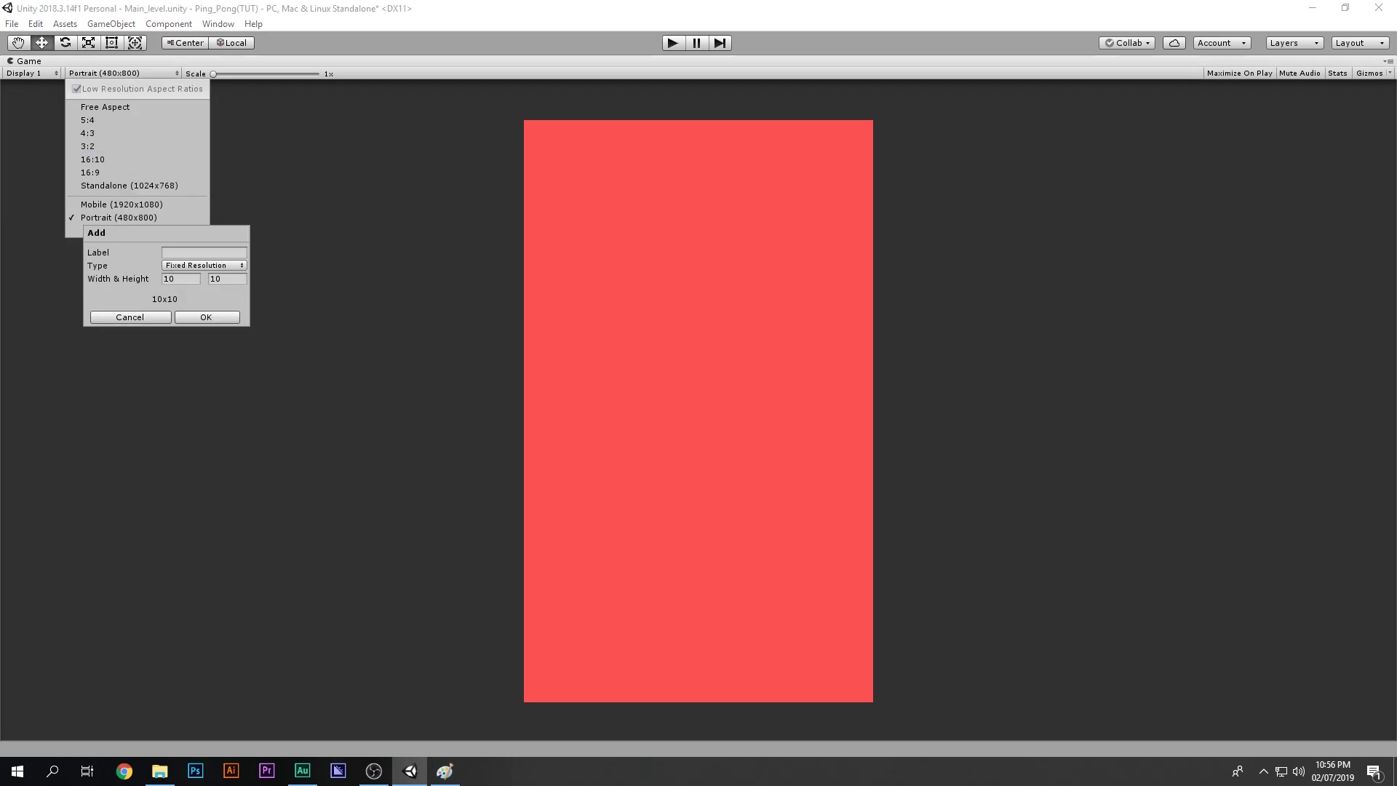
left_click(204, 252)
left_click(181, 279)
left_click(227, 279)
left_click(204, 266)
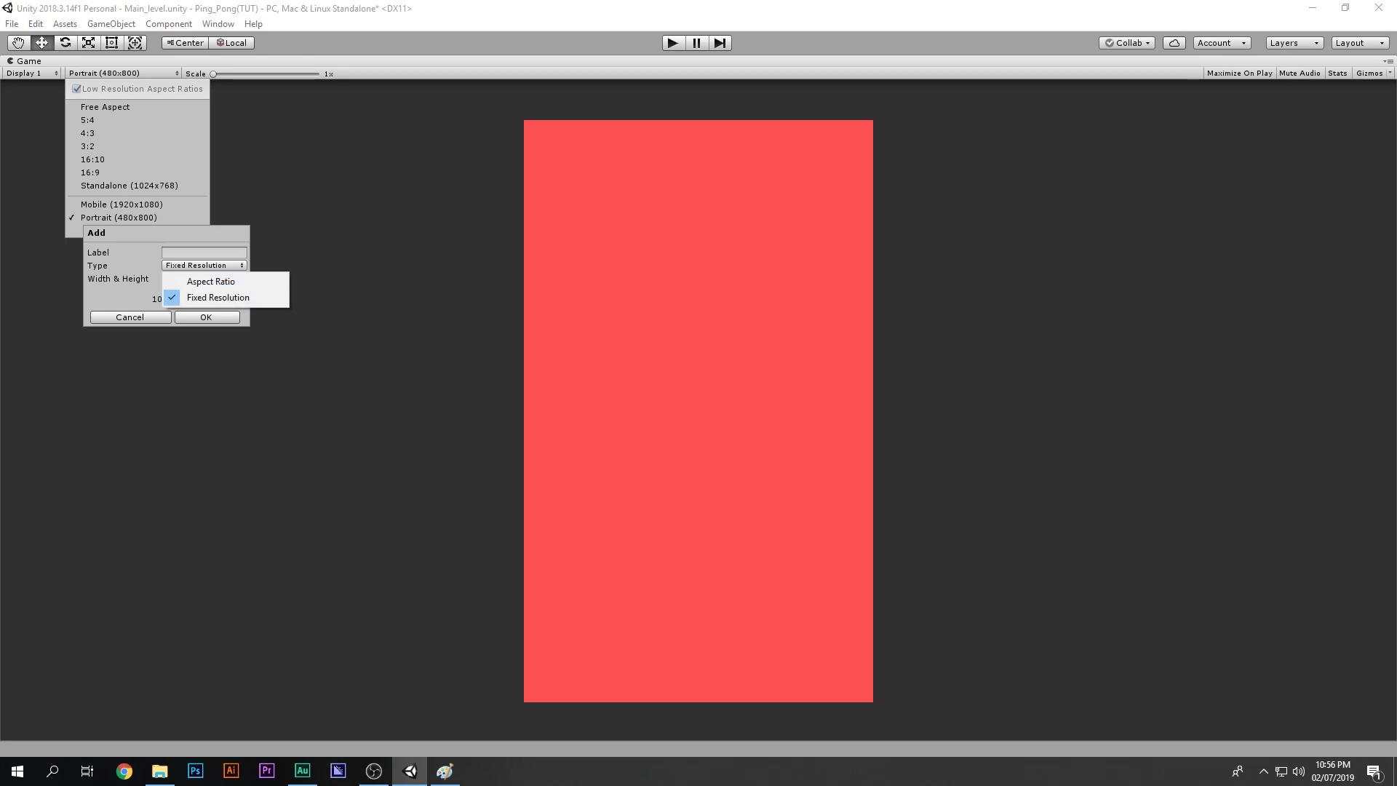
key("Escape")
key("Escape")
key("Escape")
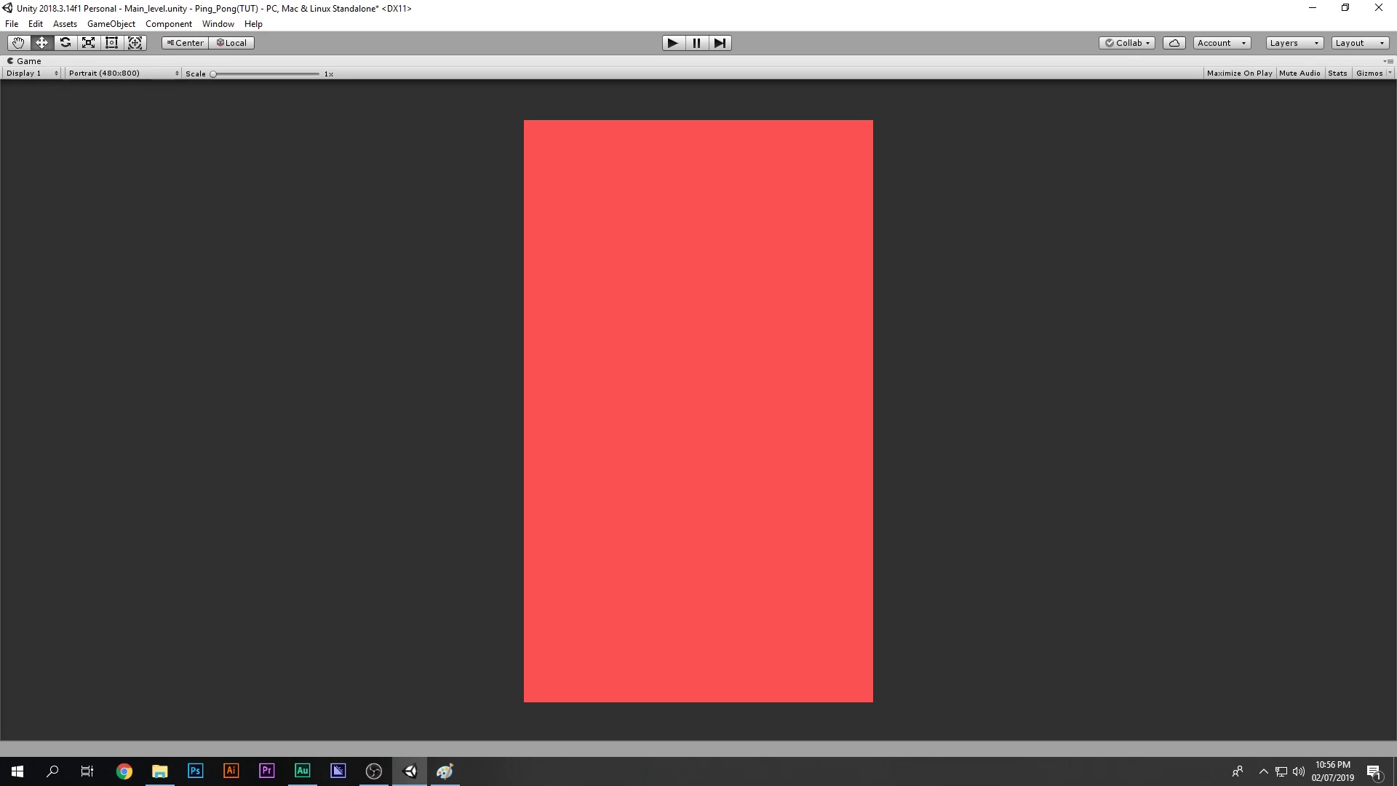
Restore the full editor layout and set the Main Camera's projection to Orthographic
key("shift+space")
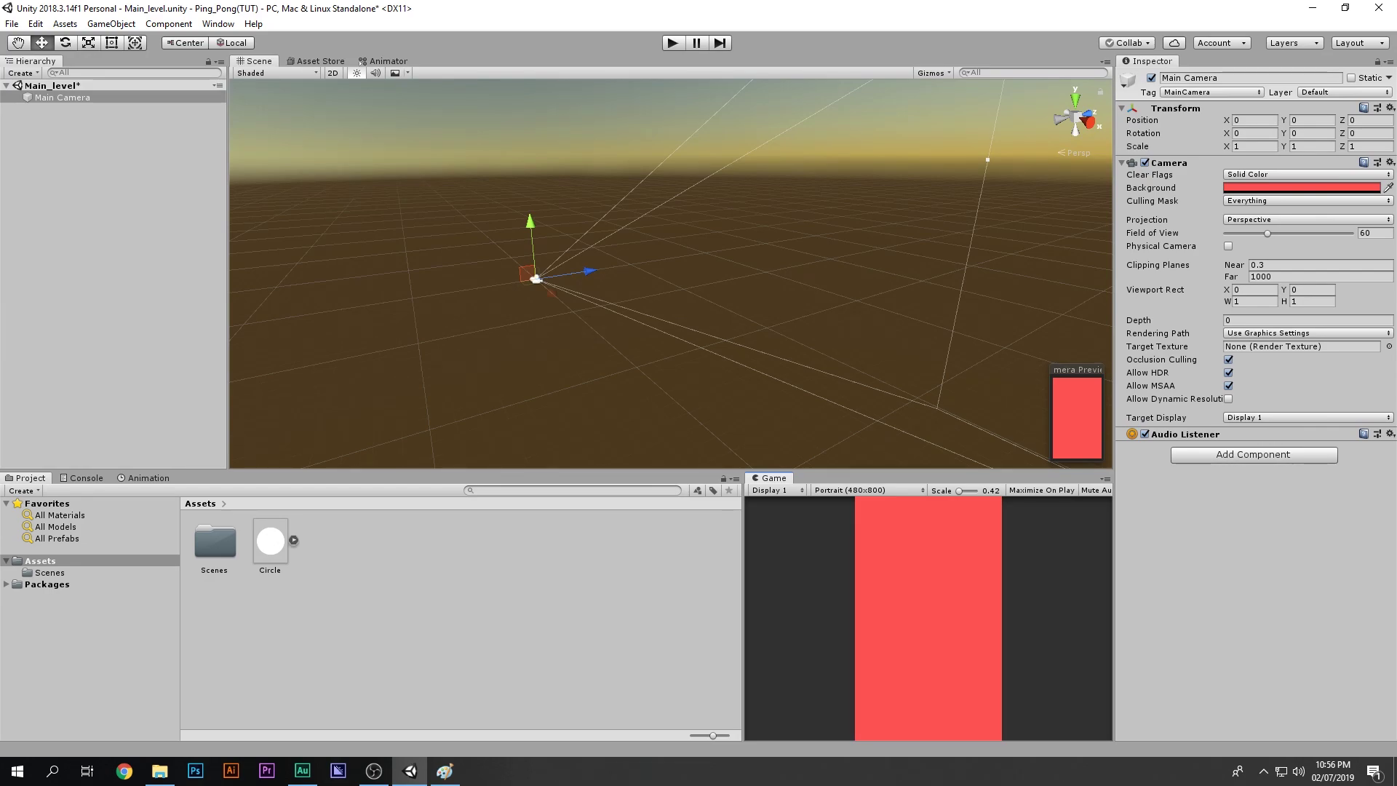
left_click(1060, 119)
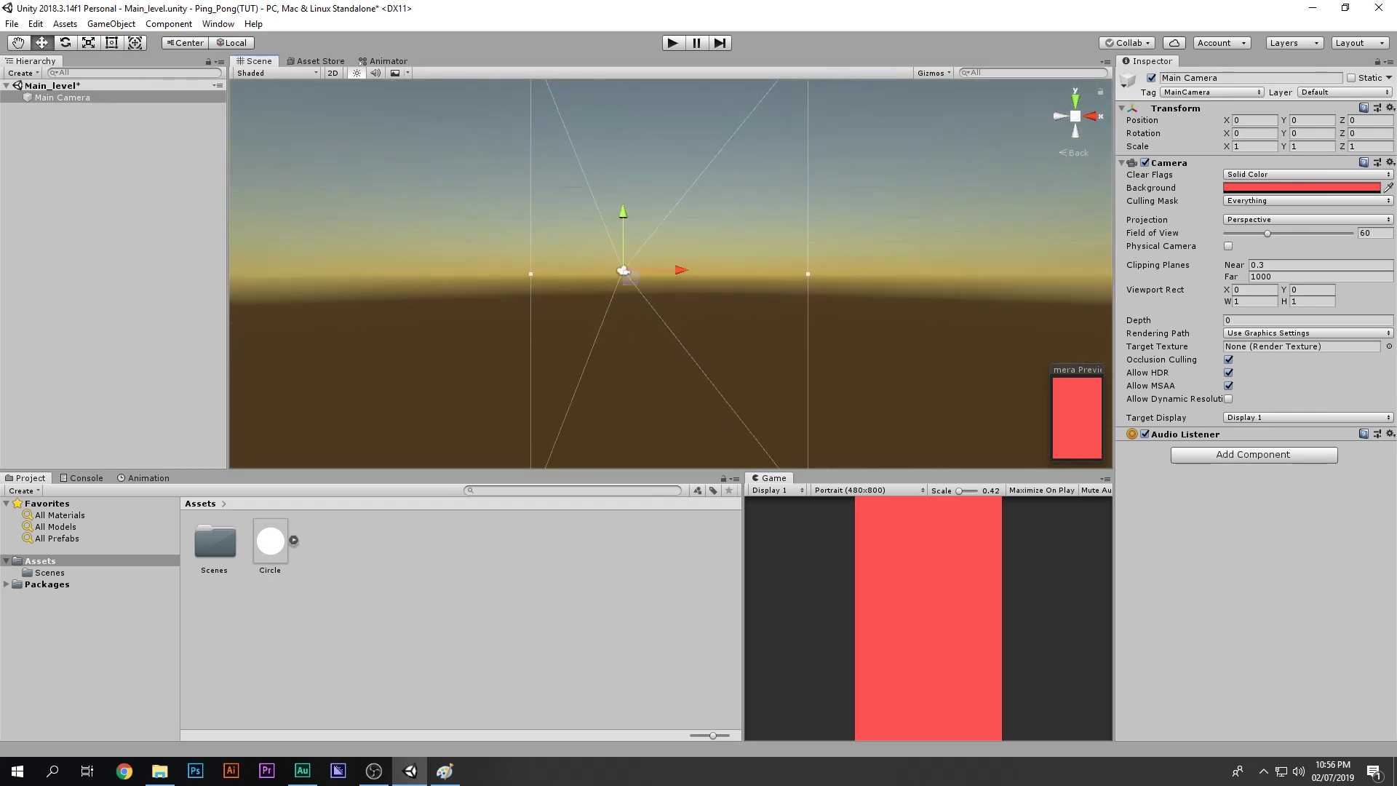
right_click_drag(756, 240, 565, 287)
key("d")
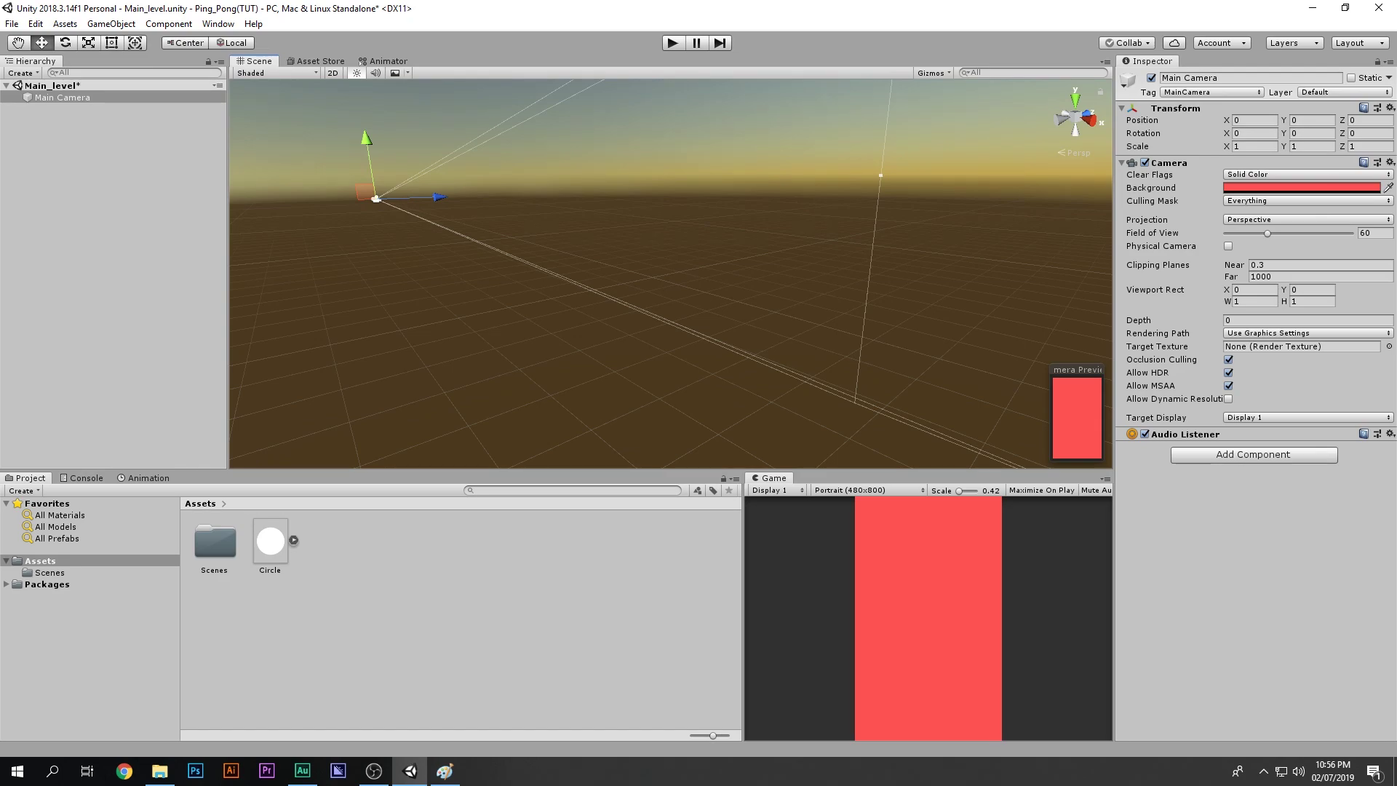
left_click(1307, 219)
left_click(1274, 251)
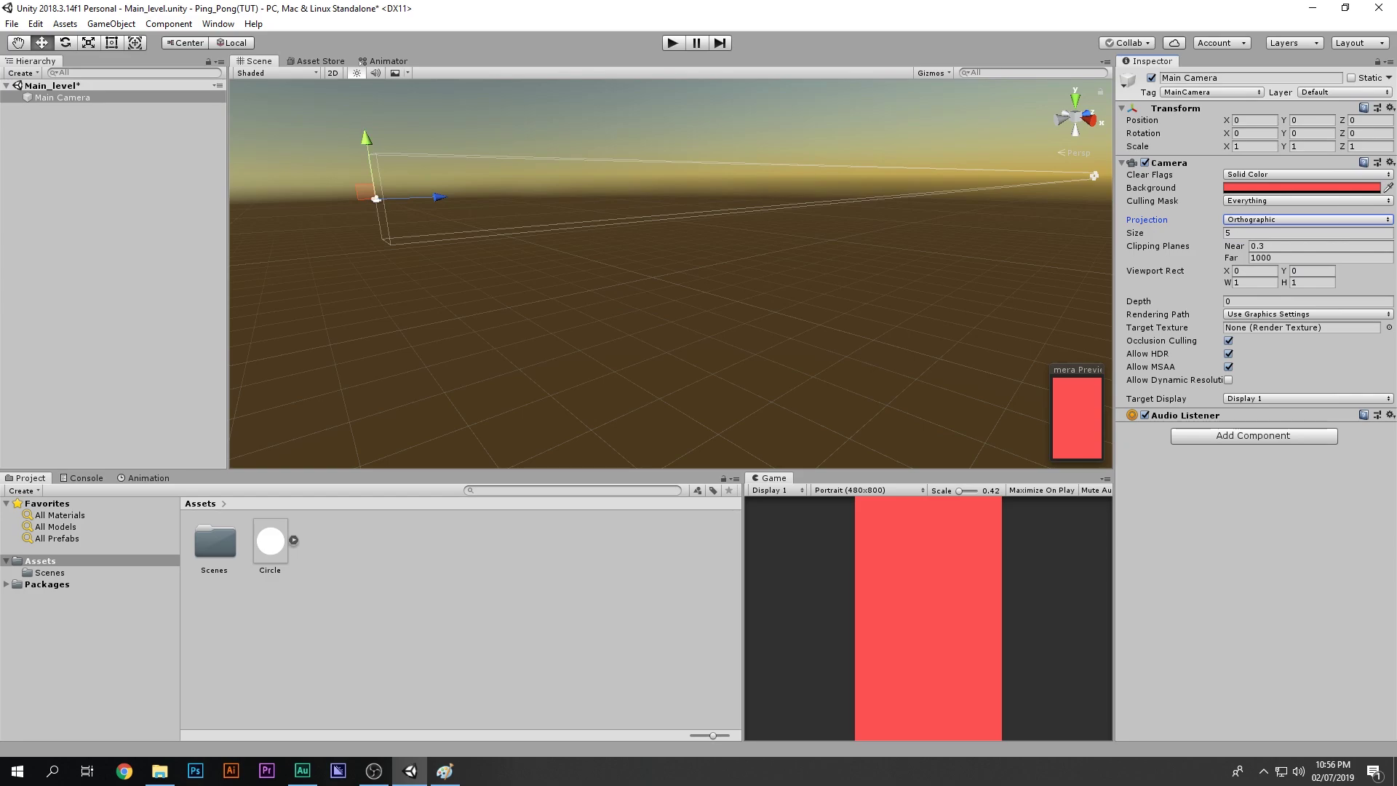
View the scene straight along the camera's axis and add a 2D sprite object to the Main_level scene
left_click(1060, 120)
left_click(1075, 116)
middle_click_drag(679, 179, 672, 323)
scroll(664, 321, "up", 15)
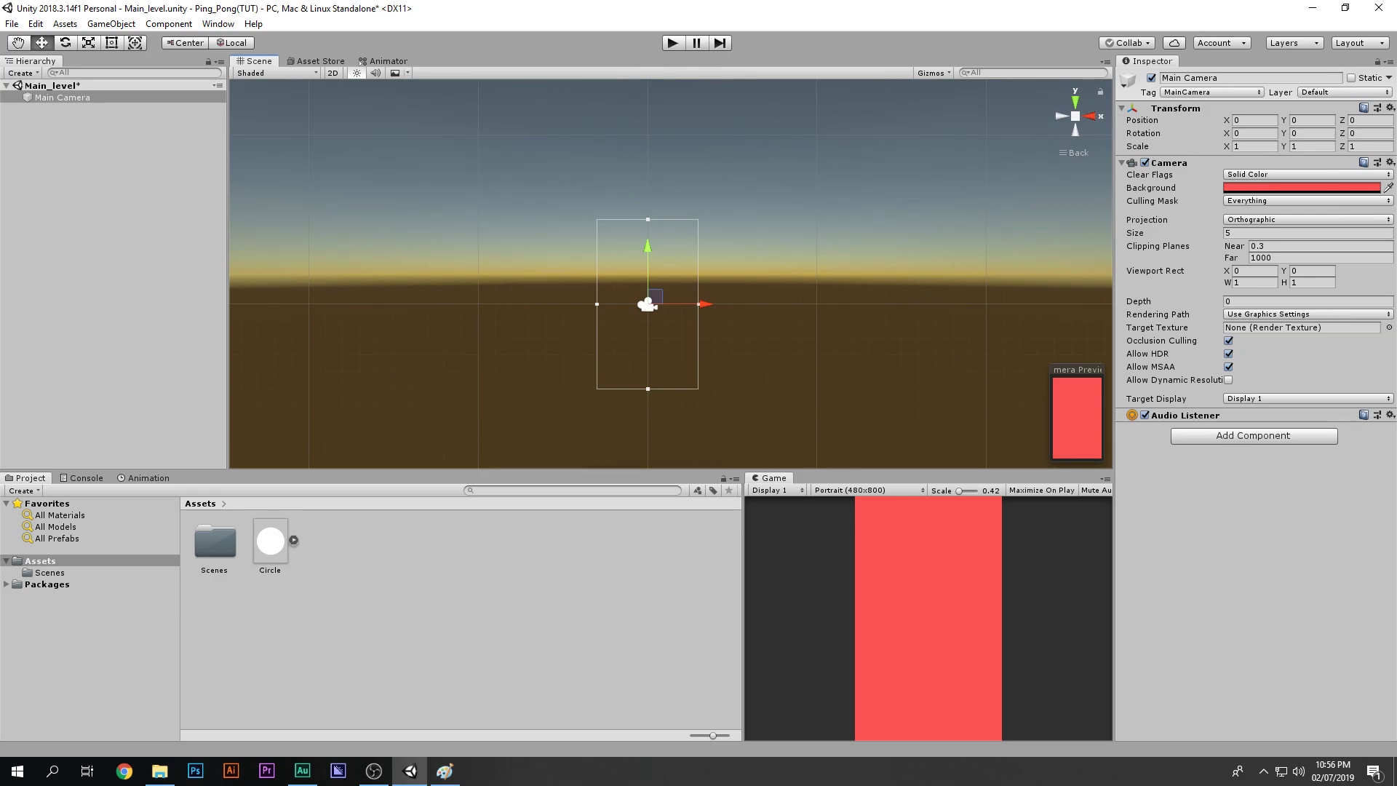
scroll(655, 298, "up", 5)
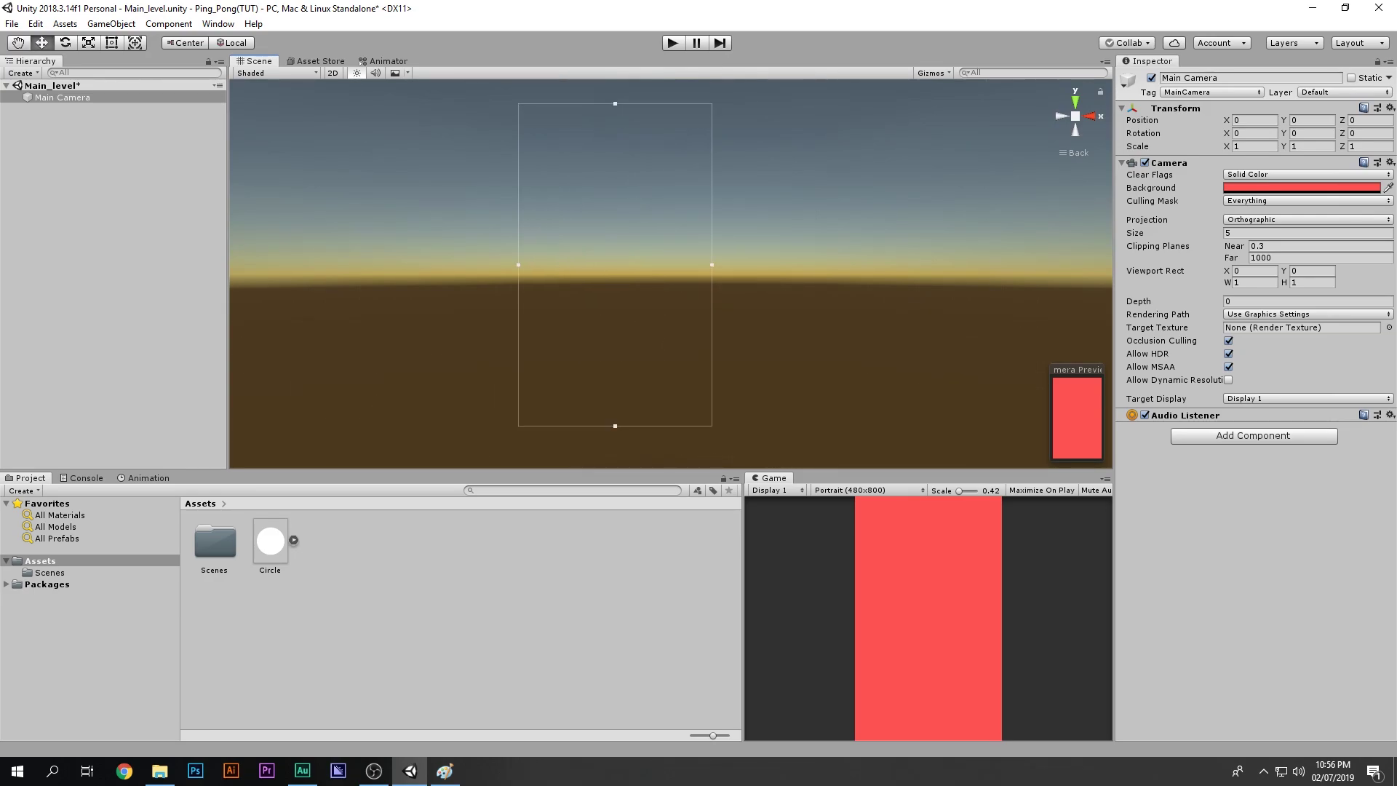
left_click(109, 255)
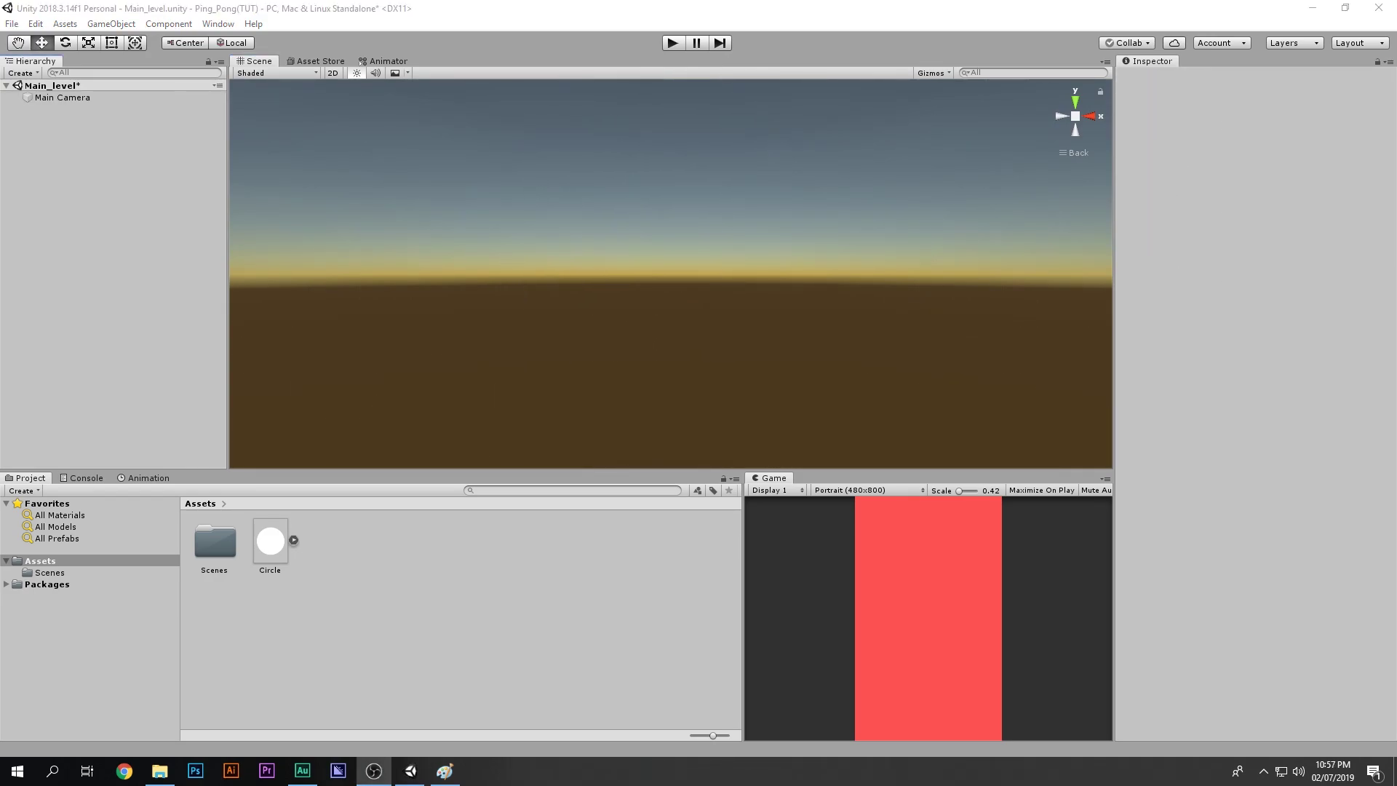
middle_click(671, 274)
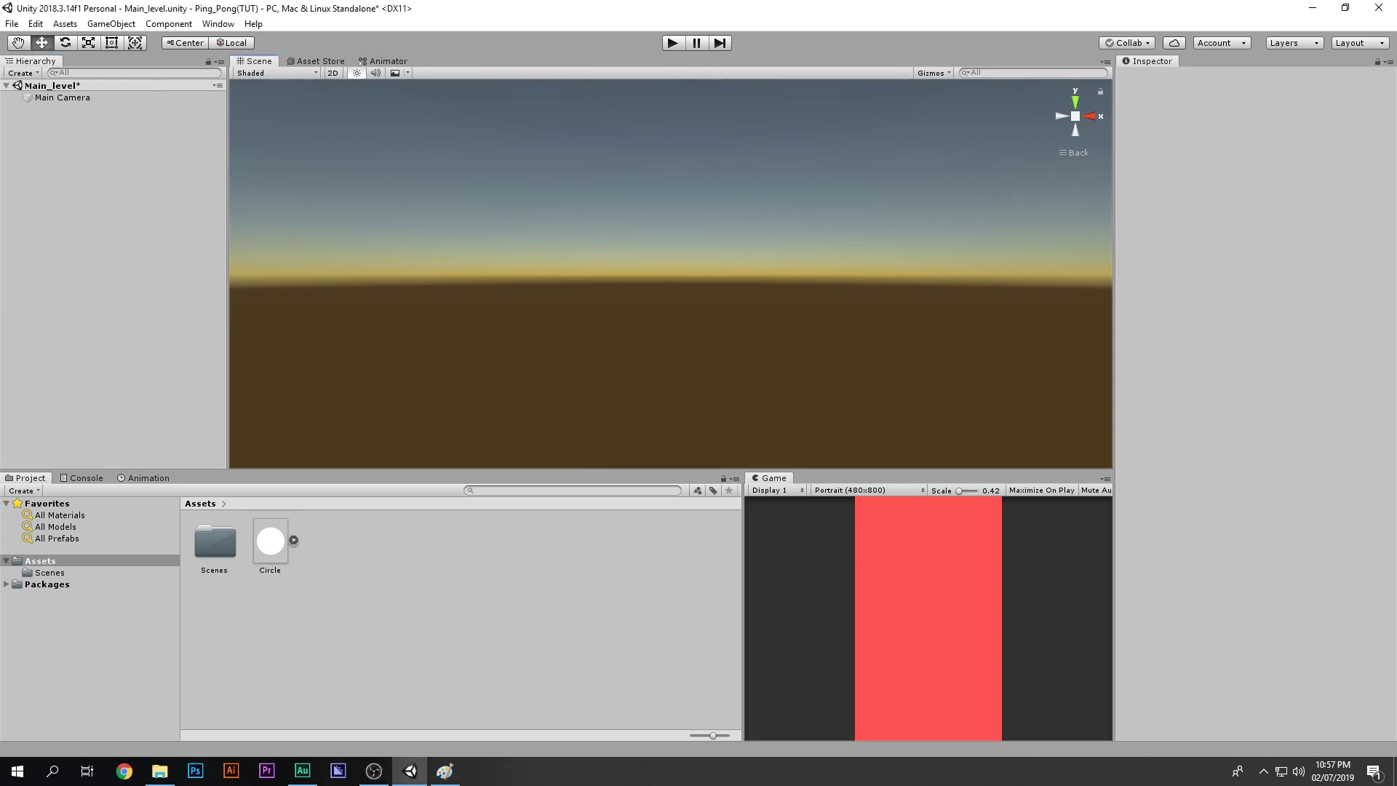
right_click(114, 153)
mouse_move(155, 288)
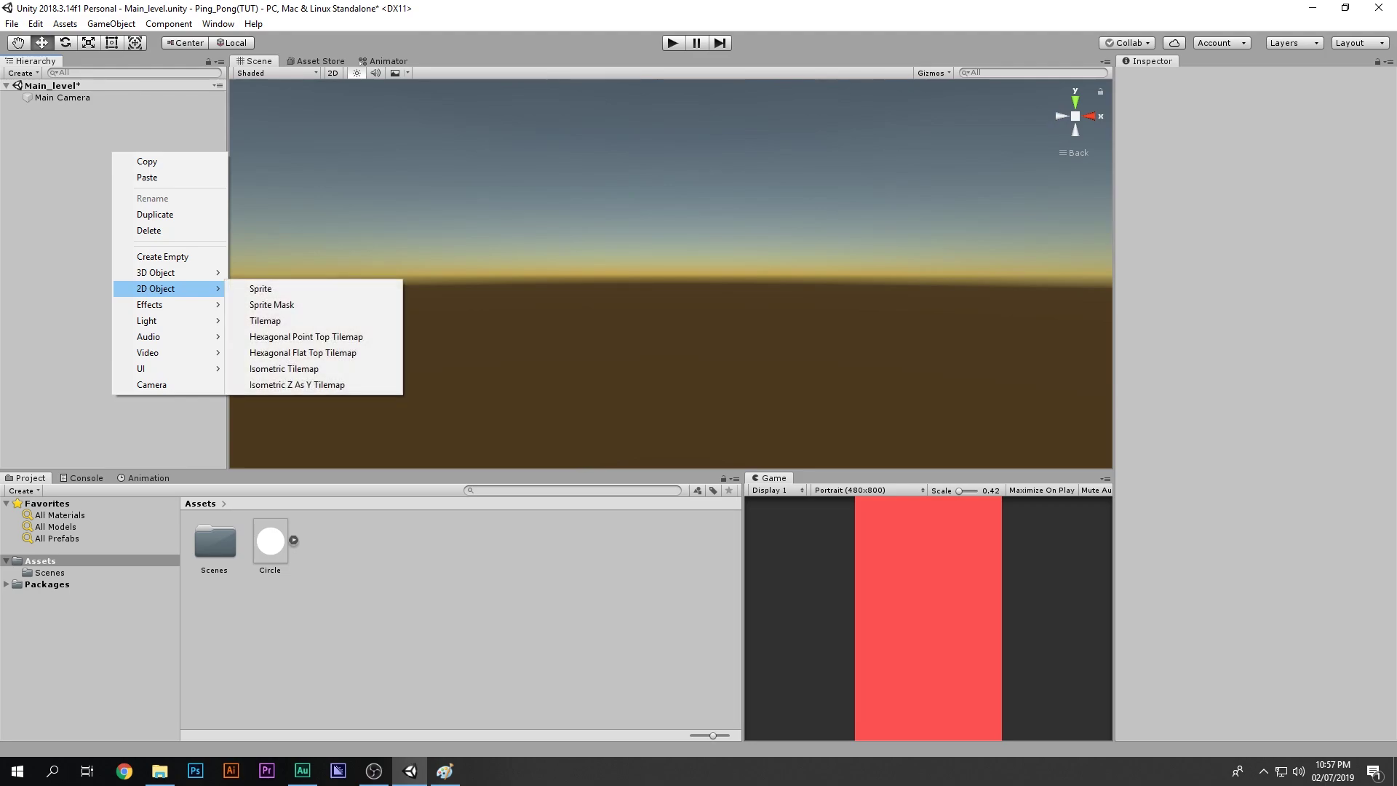
left_click(261, 288)
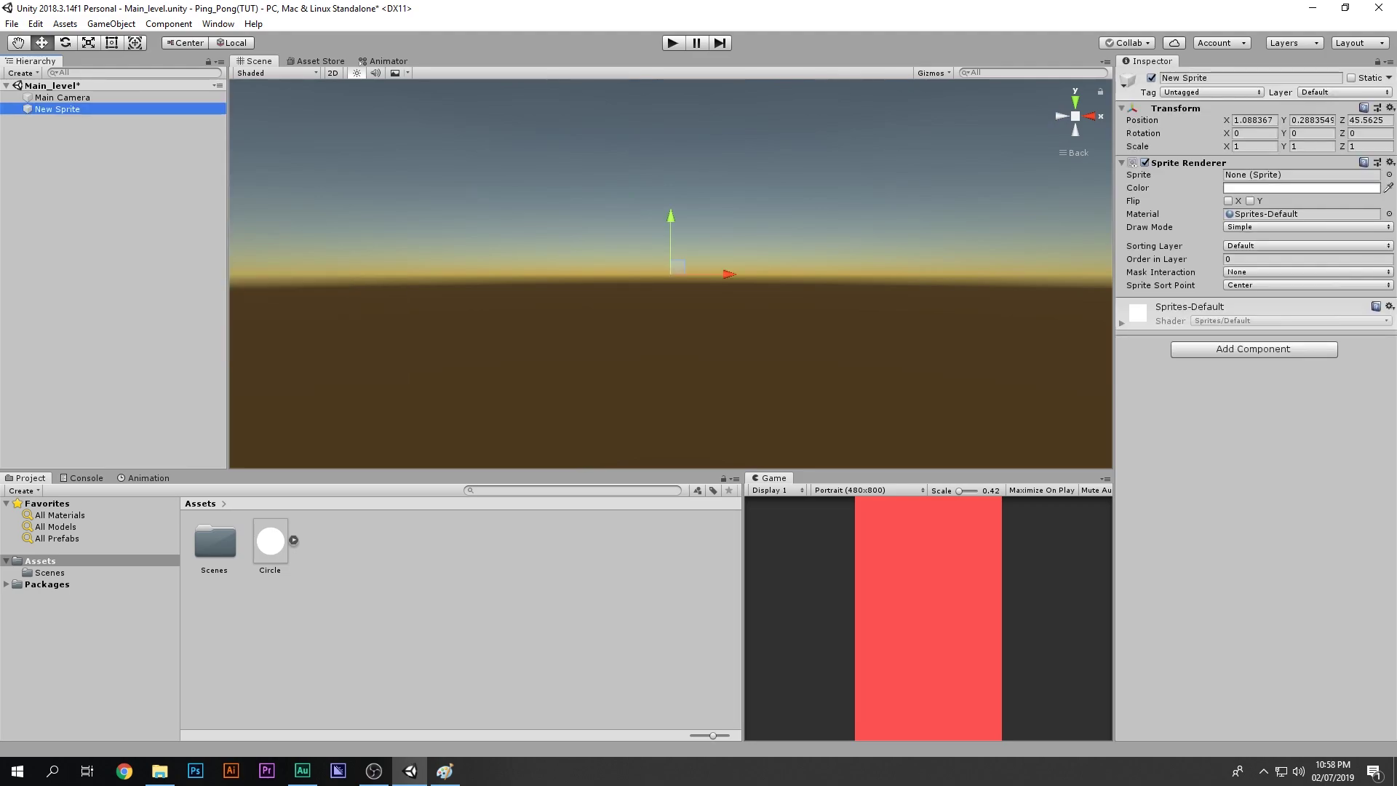
Switch the Scene view to 2D mode and frame the camera's rectangle
left_click(671, 305)
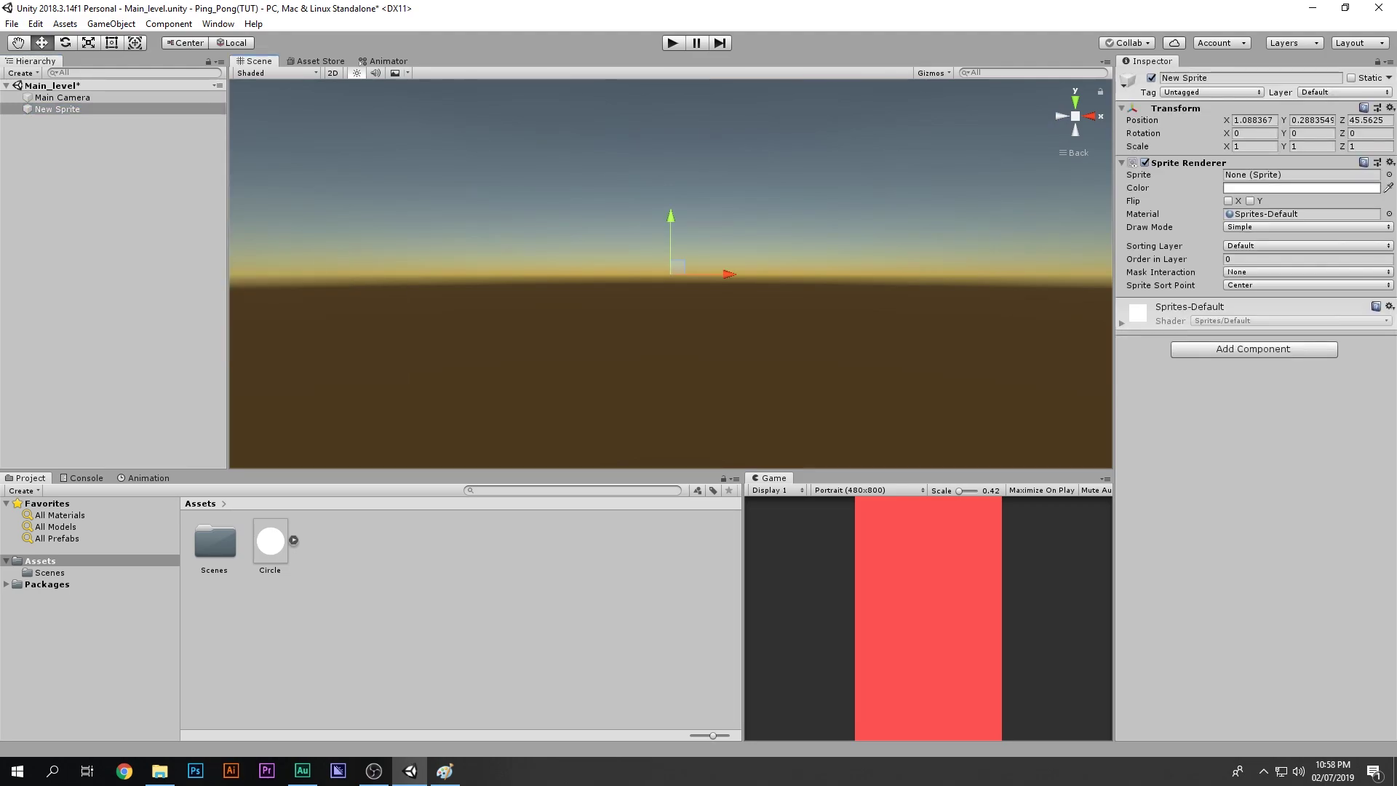
left_click(332, 73)
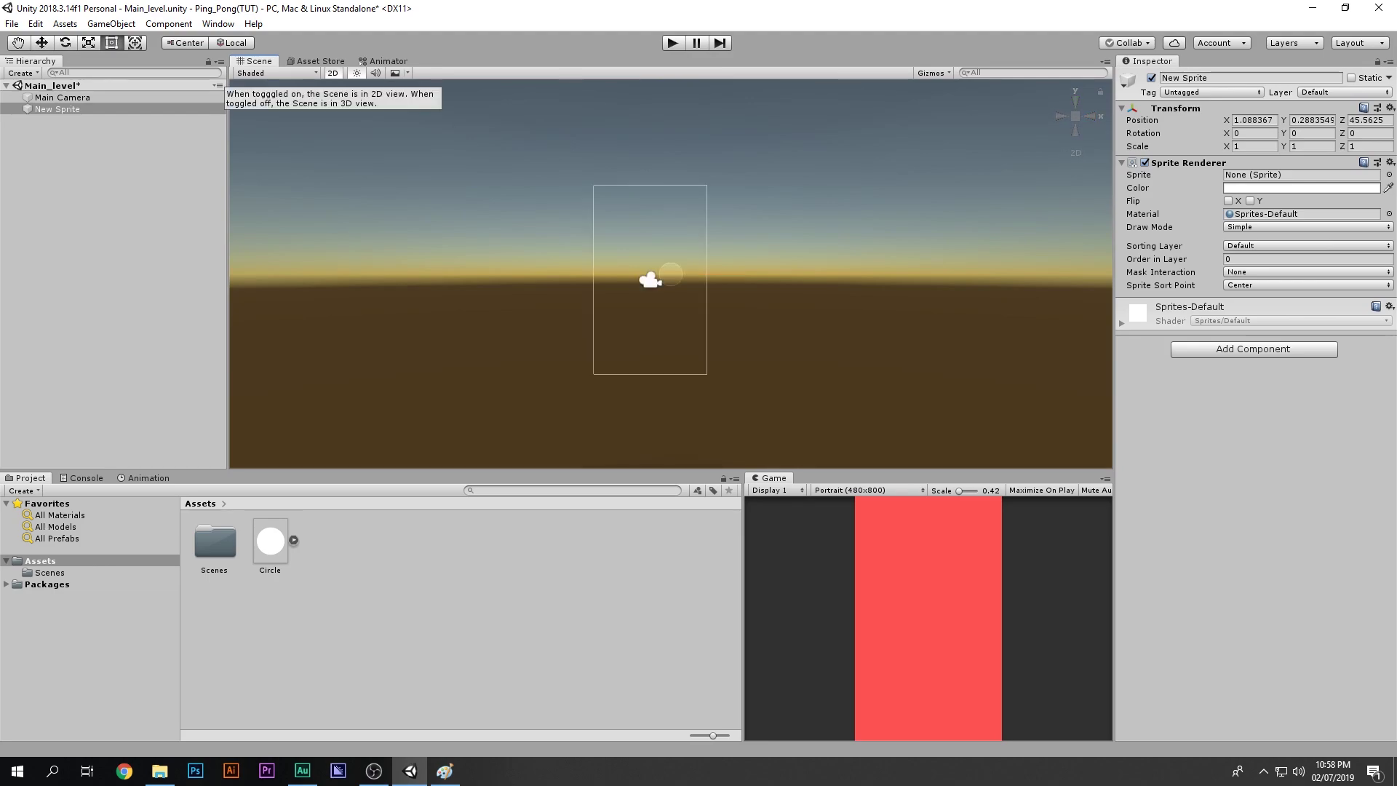
left_click(332, 73)
key("2")
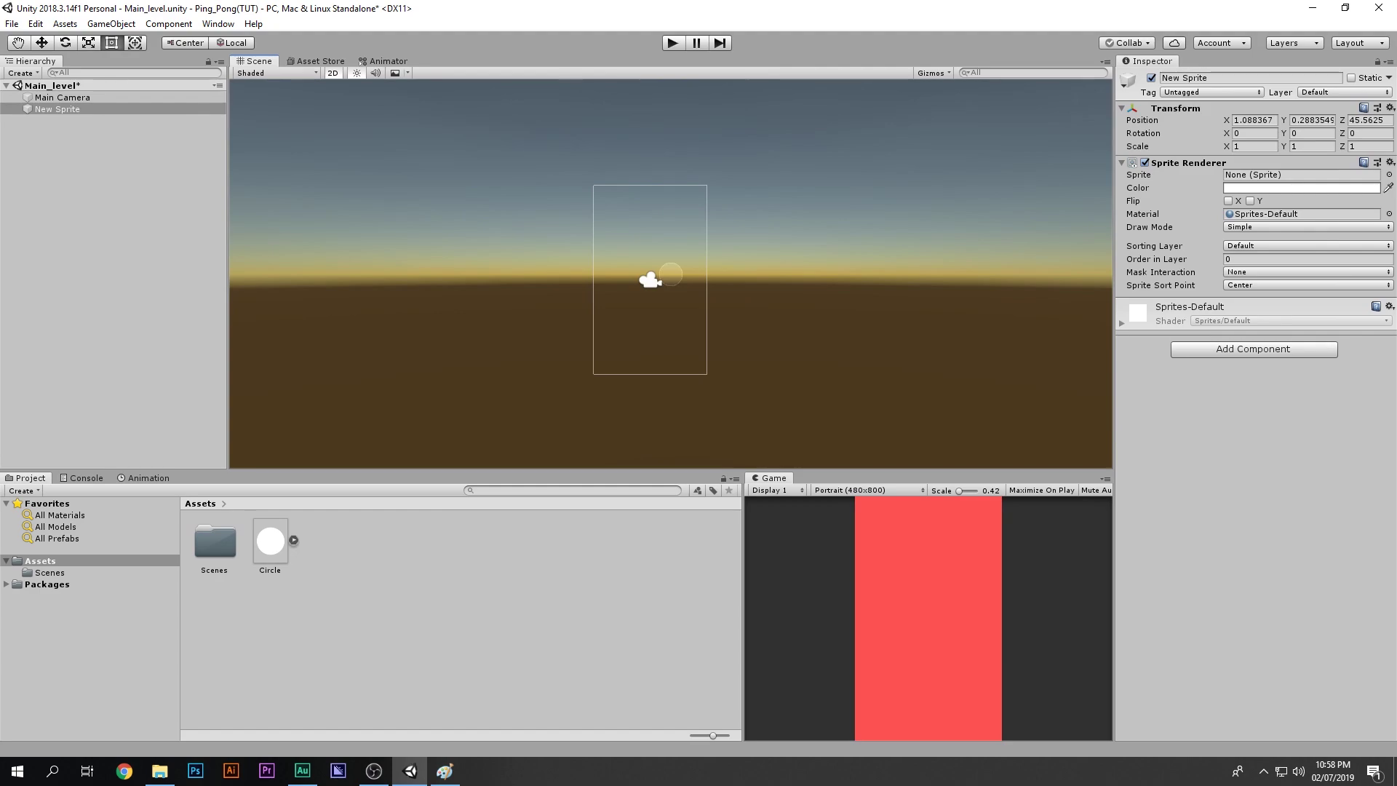
scroll(656, 258, "up", 10)
middle_click_drag(655, 257, 655, 219)
Reset the new sprite's Transform to its default position, rotation and scale
left_click(66, 98)
left_click(58, 109)
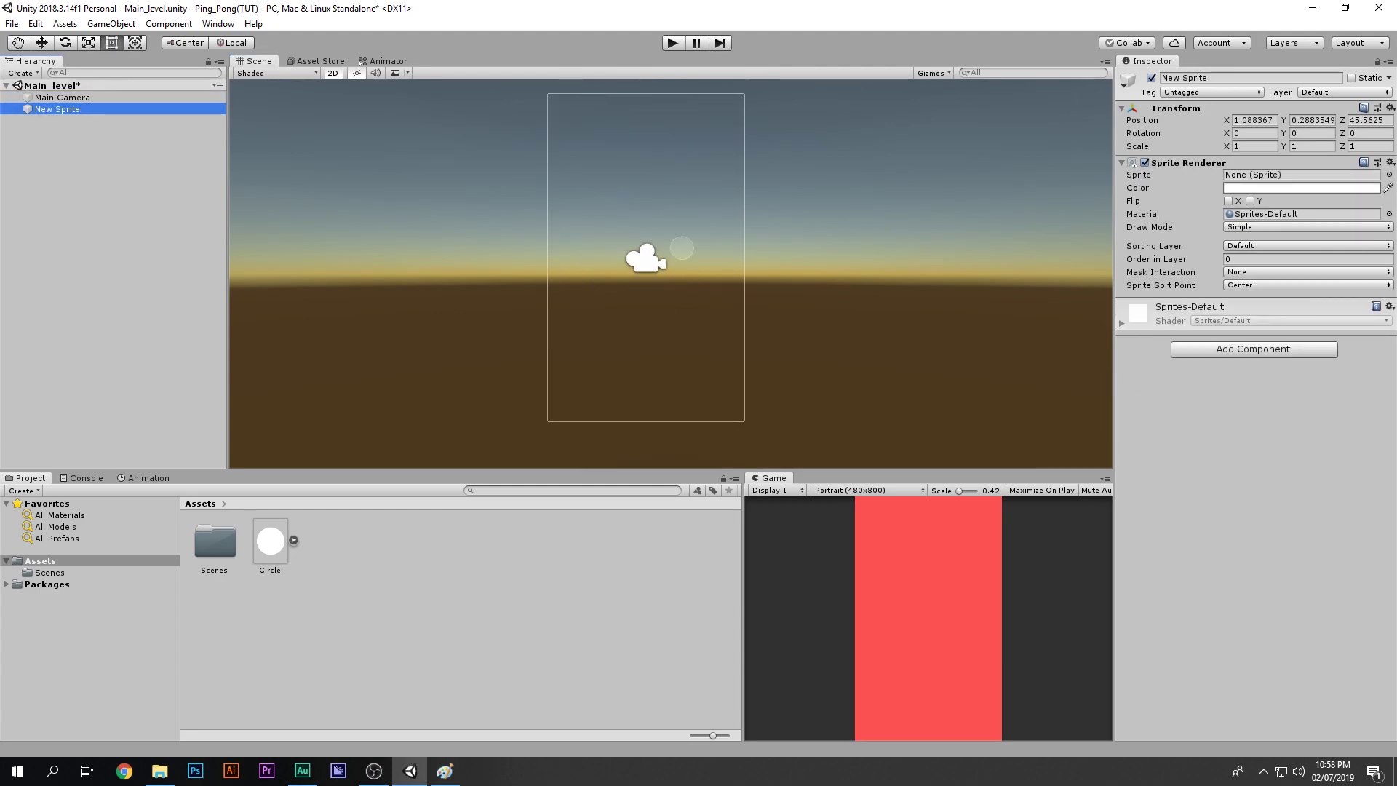
left_click(1390, 108)
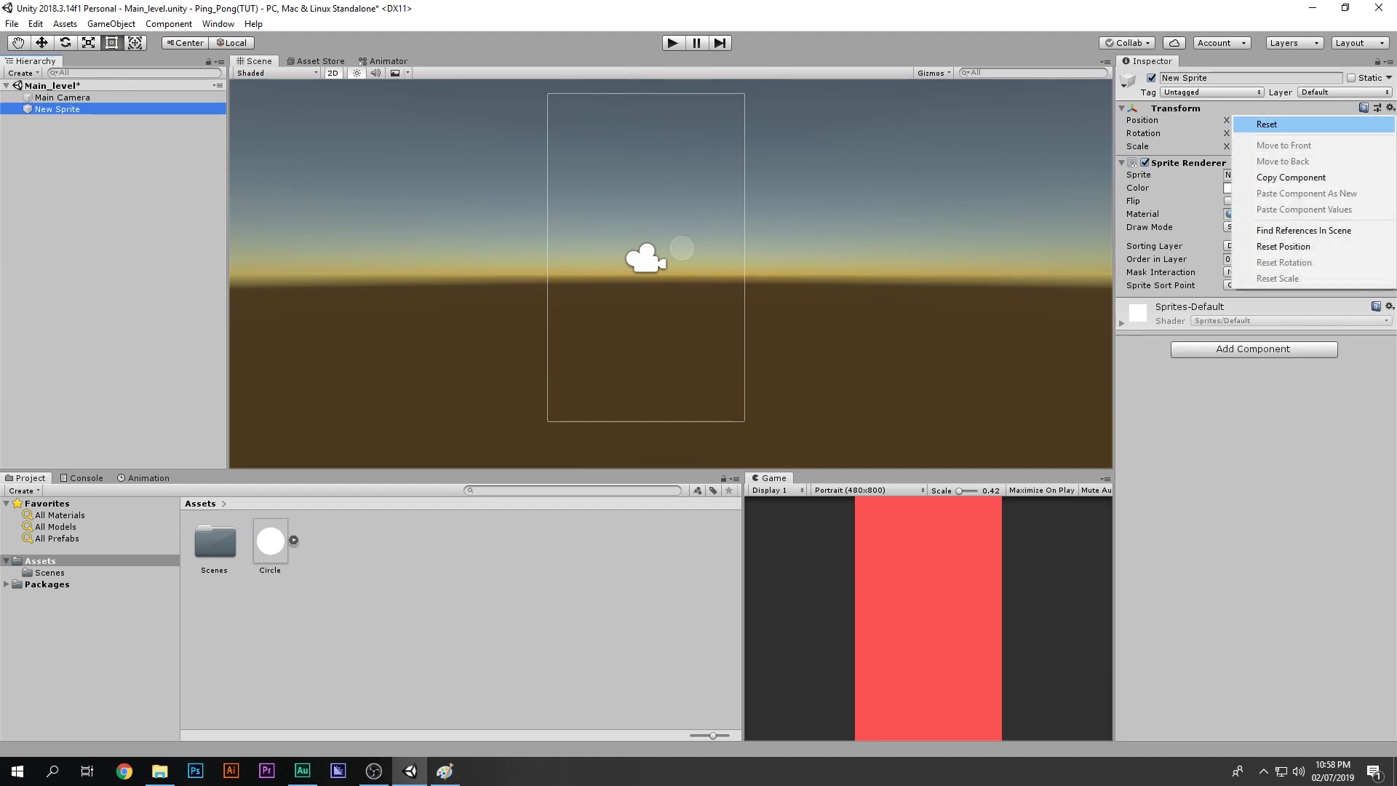
left_click(1267, 124)
Assign the Circle image to the new sprite's Sprite Renderer and check the result in the maximized Game view
scroll(932, 183, "up", 4)
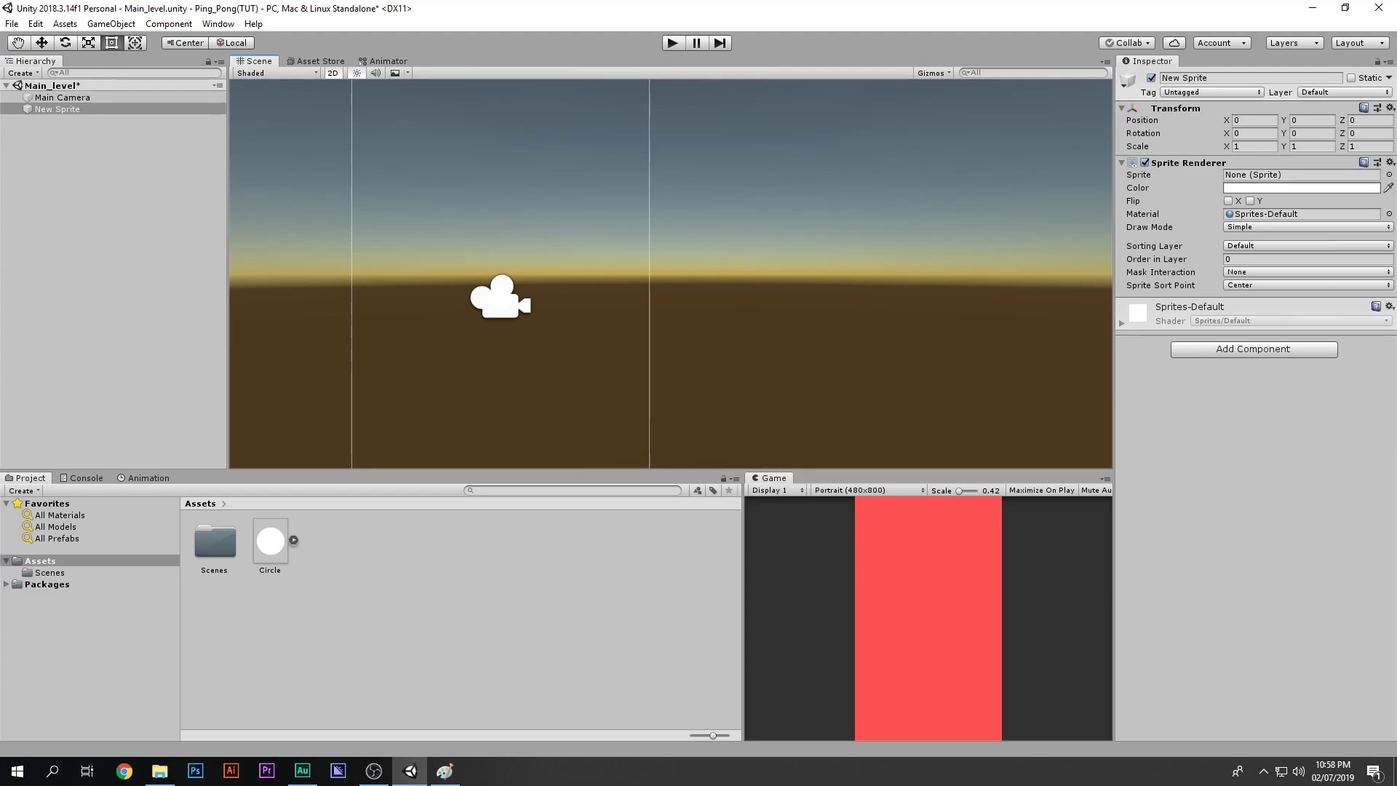
scroll(389, 317, "up", 3)
scroll(670, 273, "down", 5)
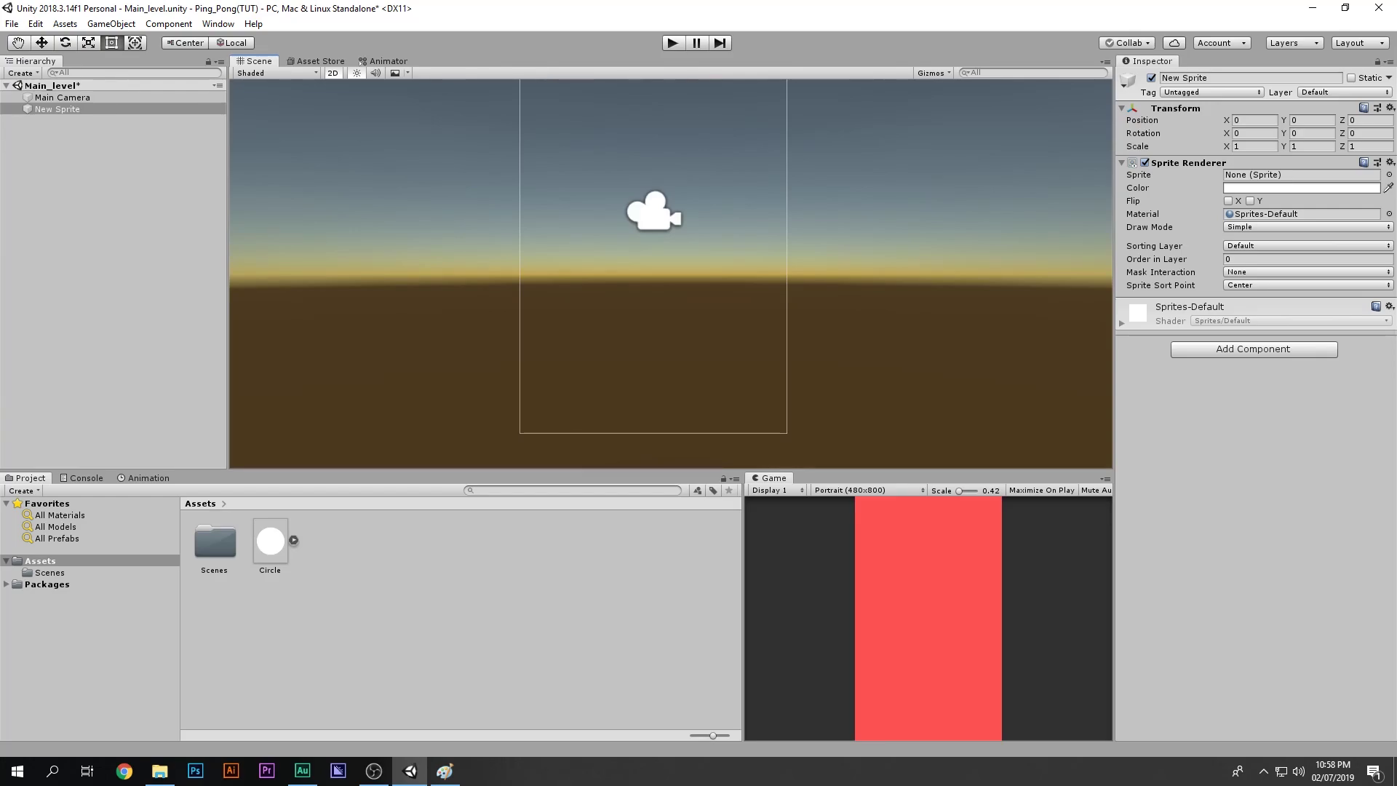
left_click_drag(270, 542, 1302, 175)
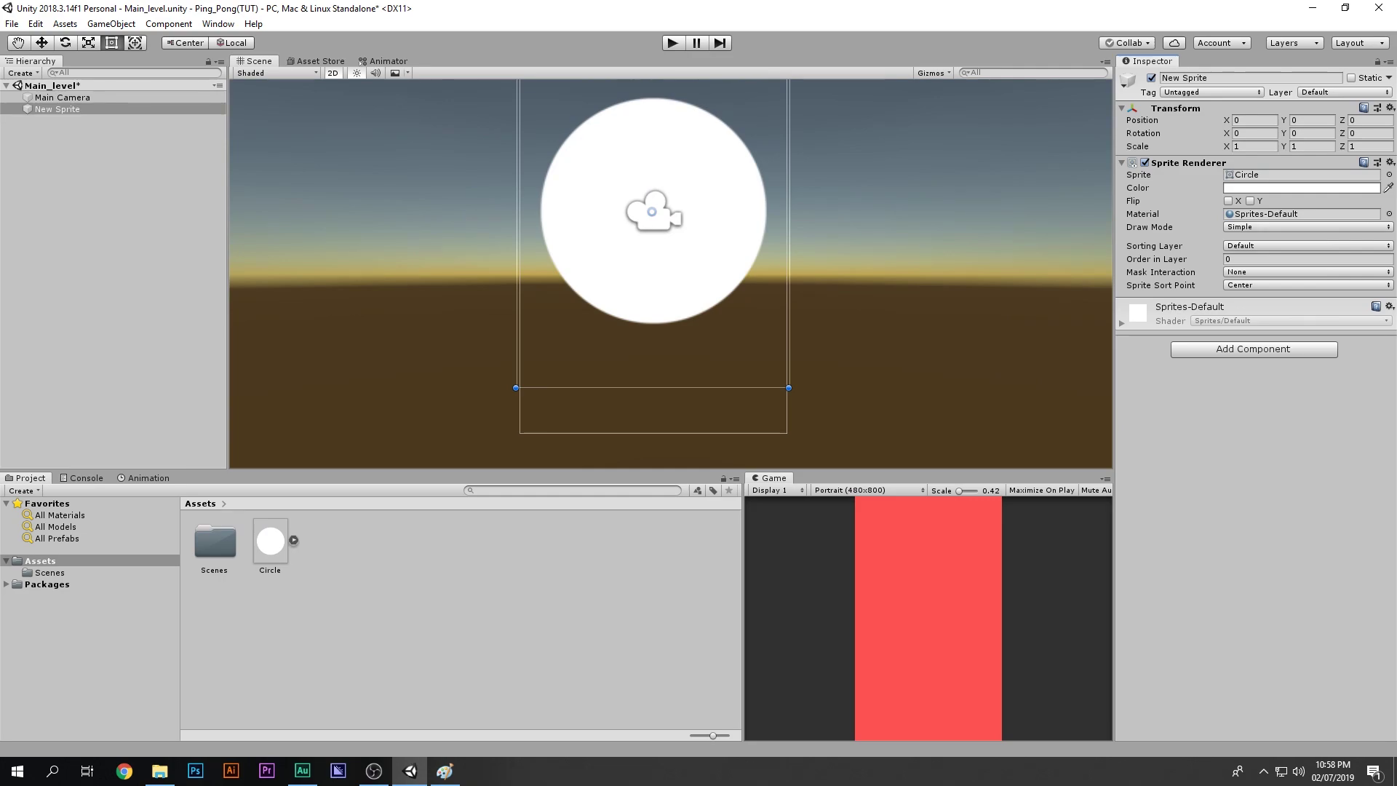
scroll(770, 304, "down", 2)
middle_click_drag(769, 304, 738, 359)
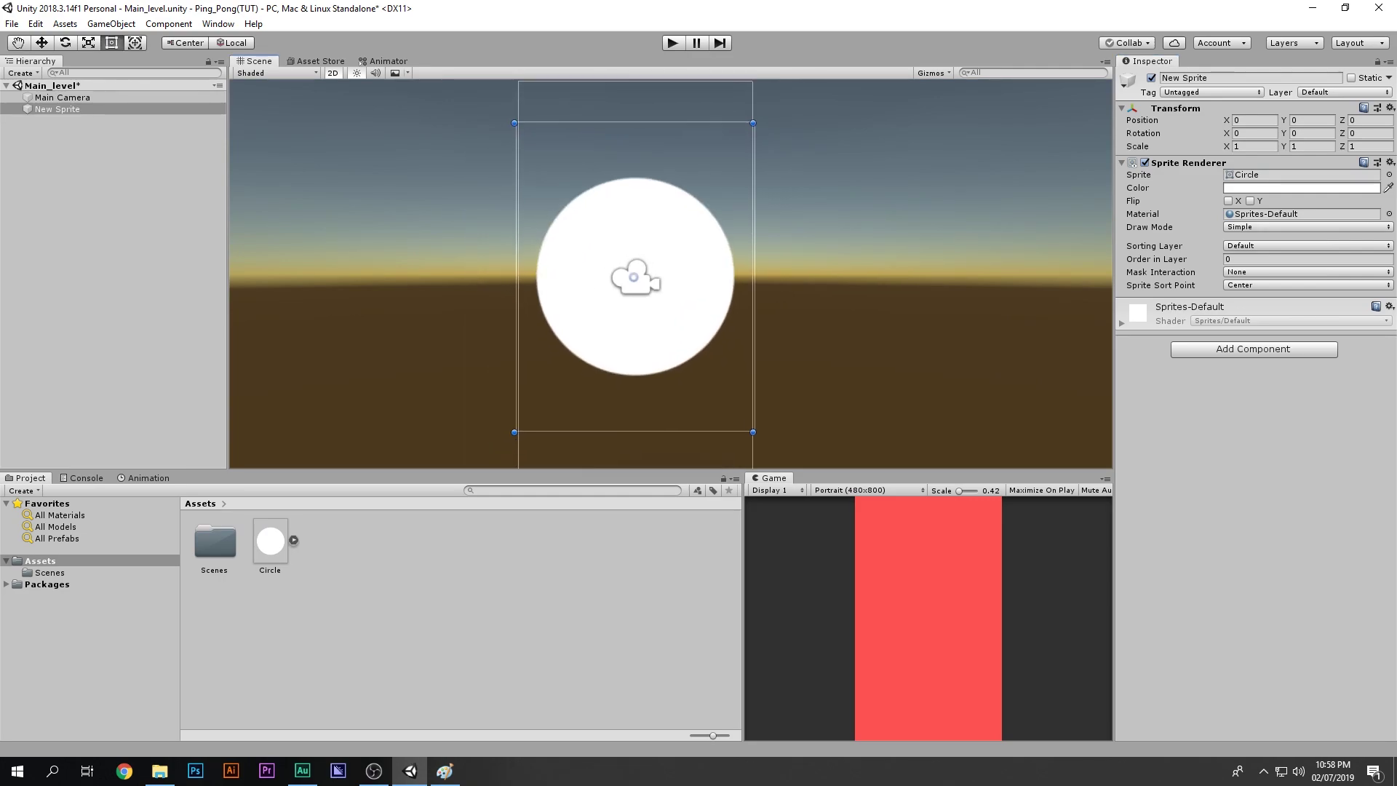
double_click(773, 478)
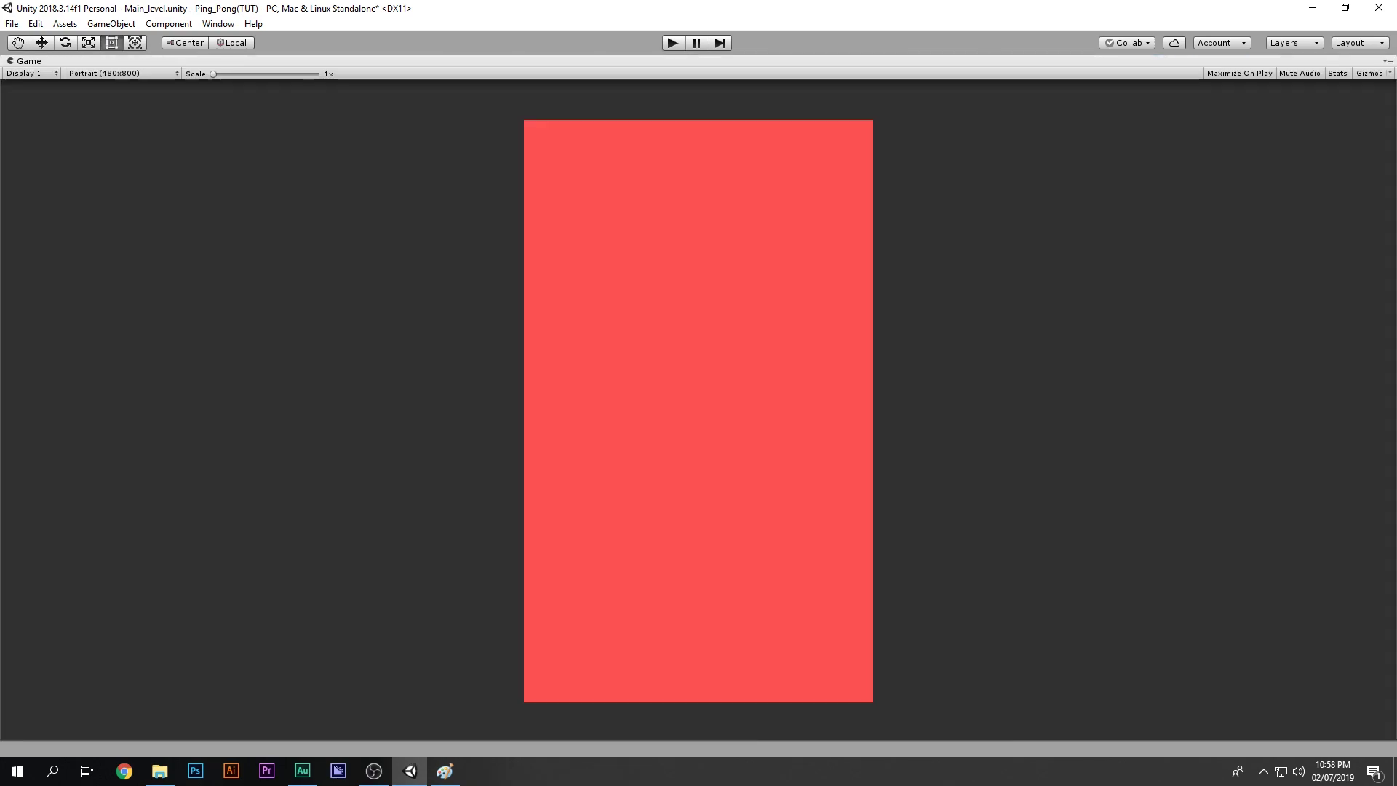
key("shift+space")
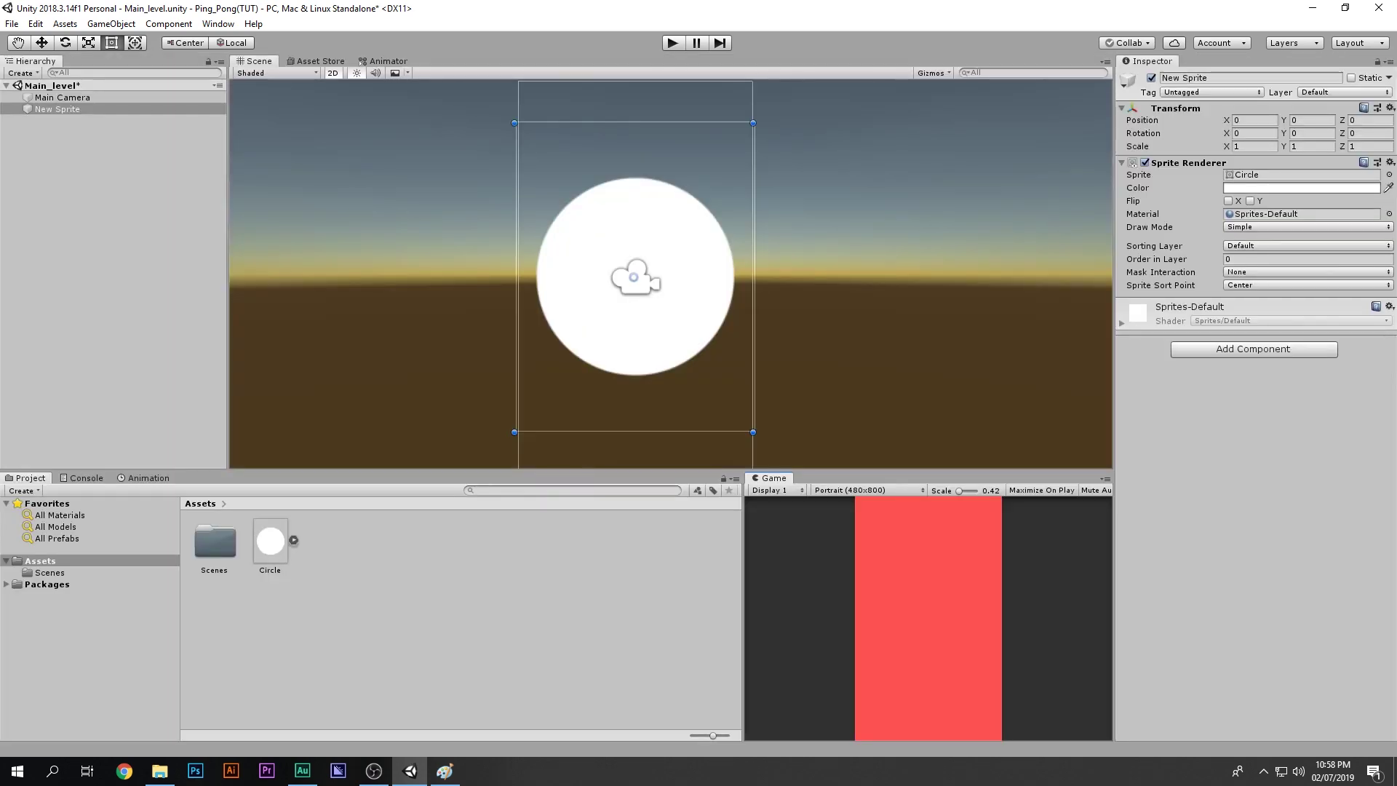
middle_click_drag(734, 313, 735, 248)
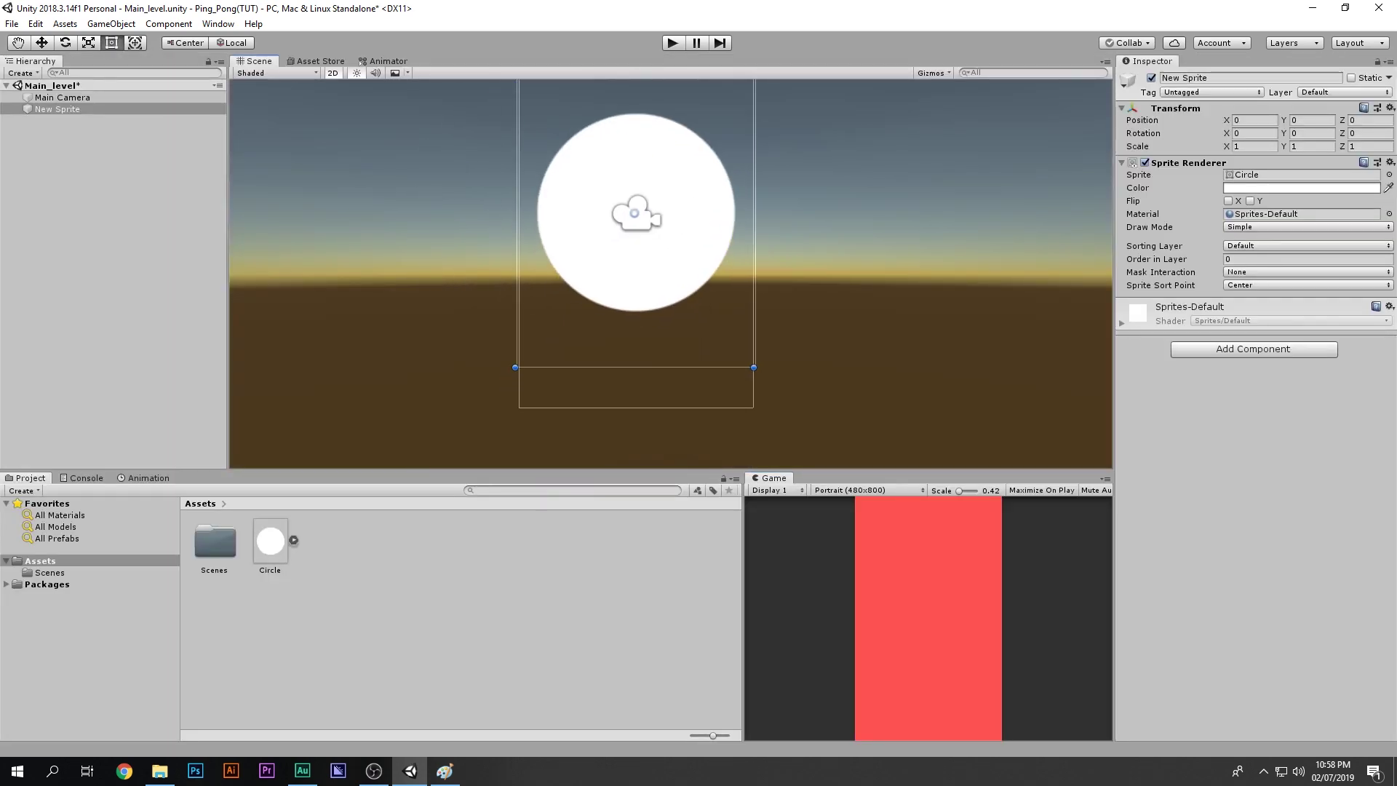
In 3D view, move the Main Camera back from the circle to about Z -2.82, and return the Scene view to 2D
left_click(333, 73)
scroll(671, 274, "down", 4)
key("f")
right_click_drag(671, 274, 848, 210)
middle_click_drag(597, 313, 761, 242)
scroll(671, 273, "up", 3)
scroll(671, 274, "up", 2)
middle_click_drag(655, 273, 715, 267)
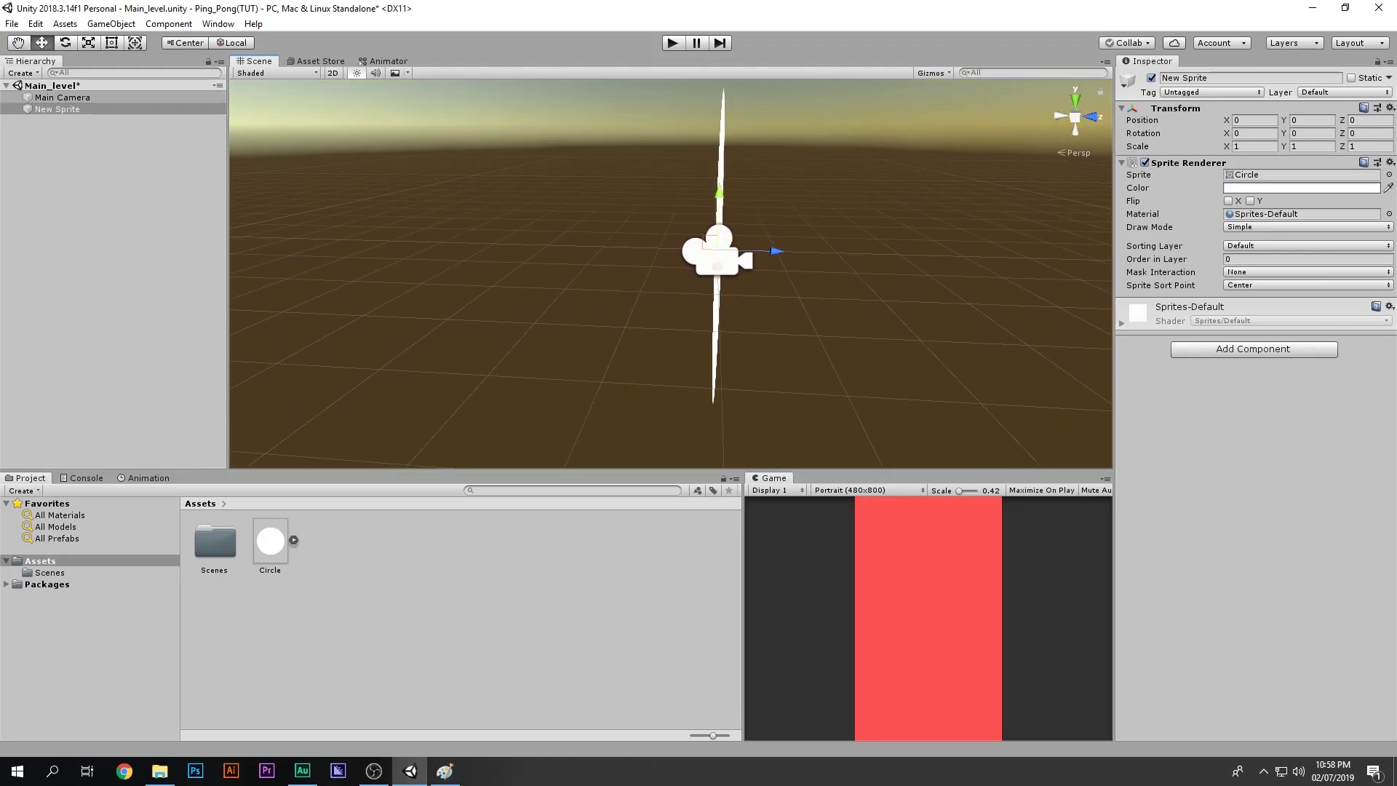
left_click(63, 97)
left_click_drag(776, 251, 615, 247)
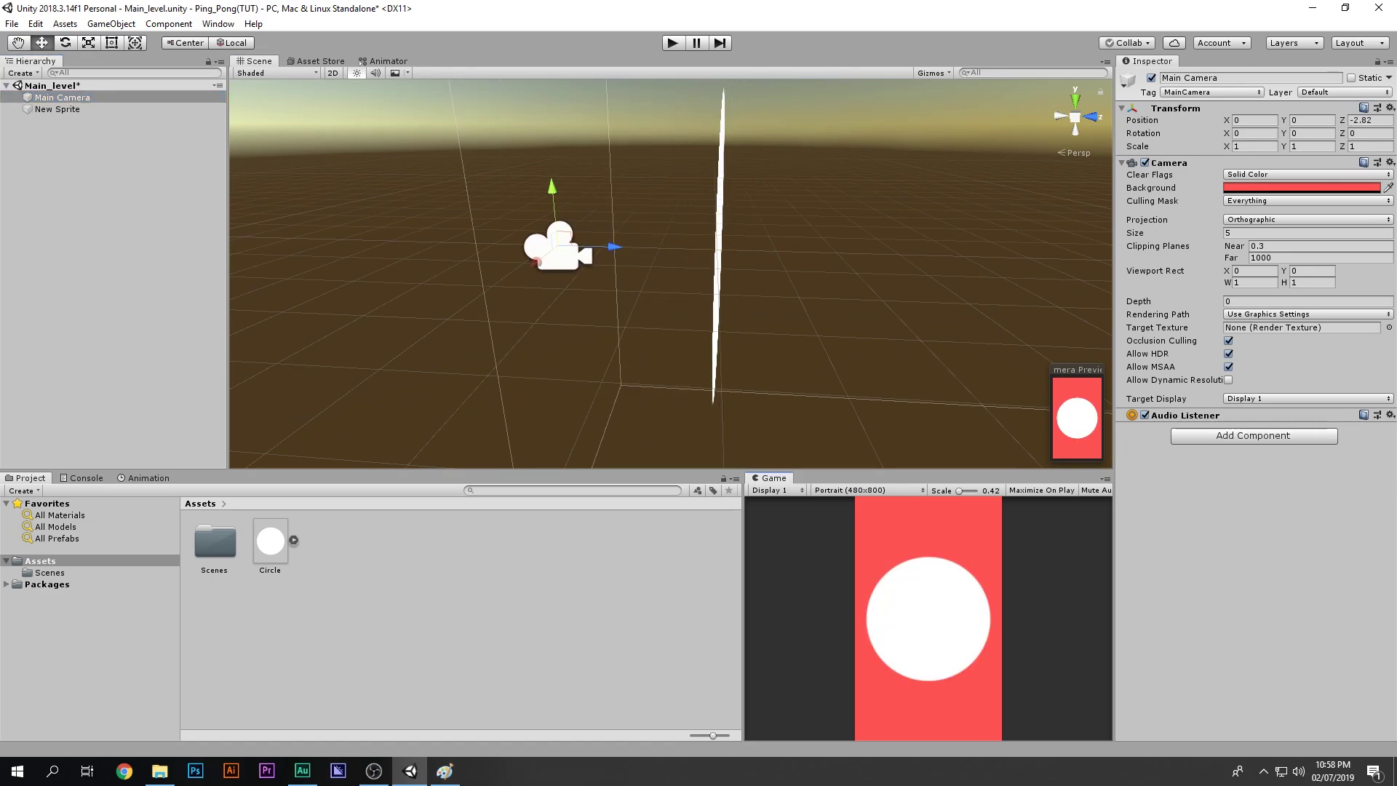
left_click(332, 72)
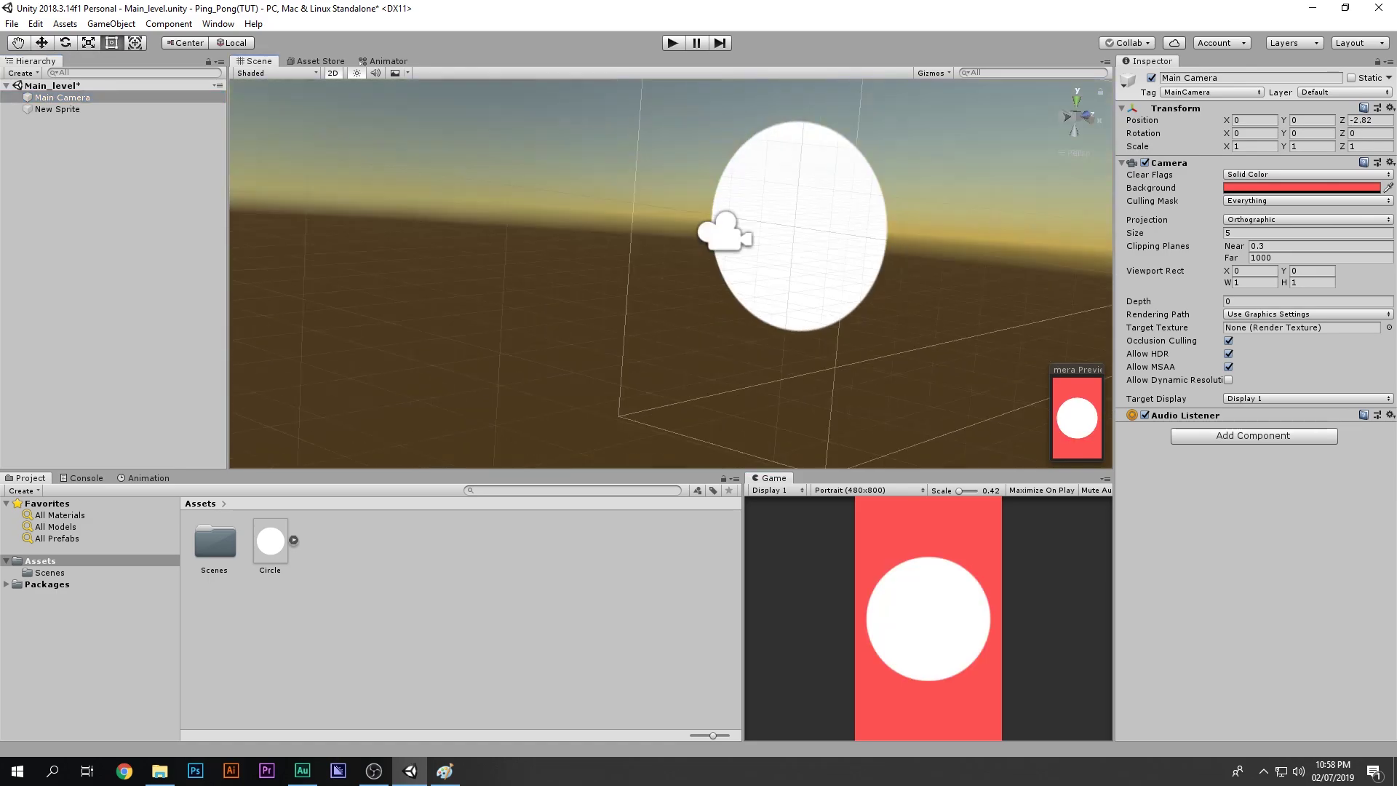
Check the circle's size in the maximized Game view and compare it with the layout sketch in Paint
scroll(626, 276, "up", 4)
middle_click_drag(625, 280, 716, 272)
left_click(109, 240)
left_click(58, 109)
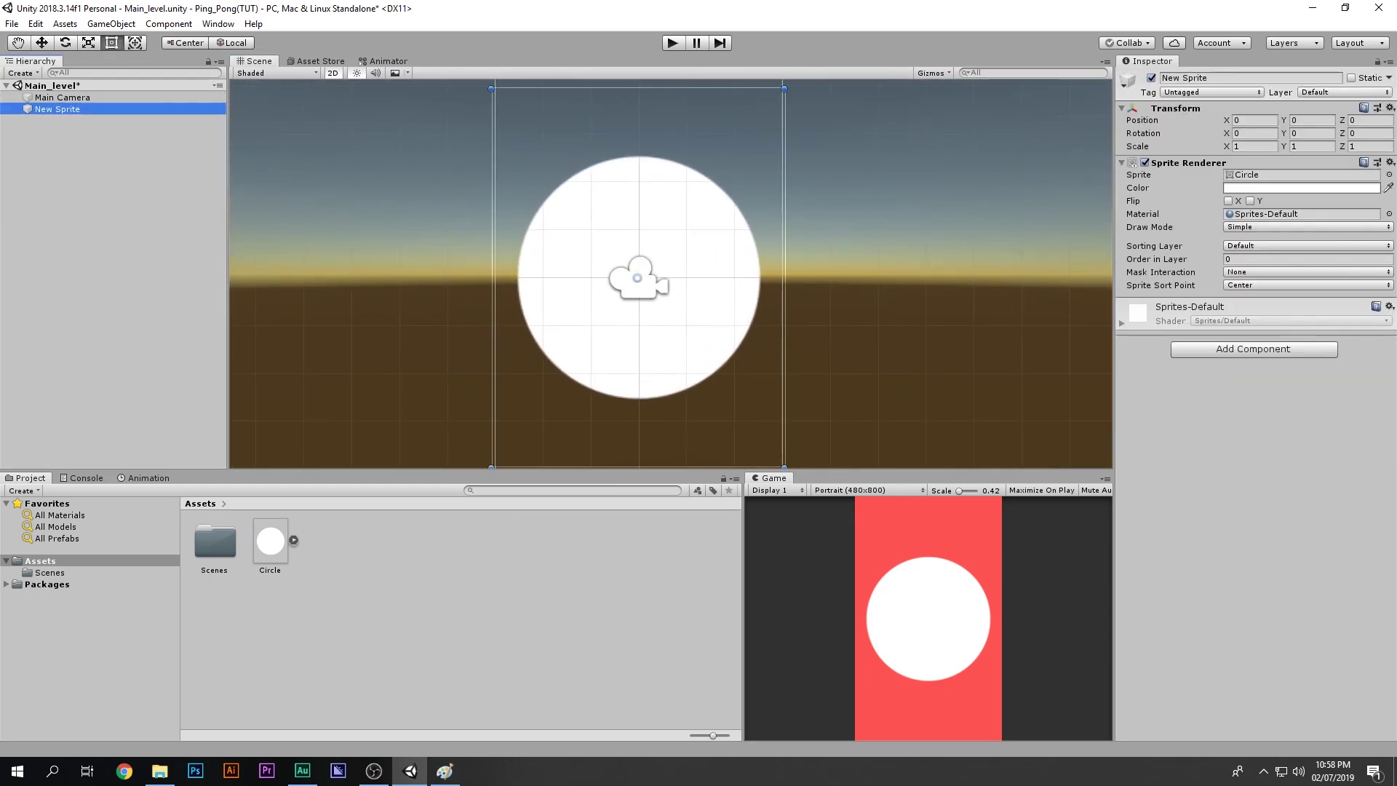
left_click(928, 618)
key("shift+space")
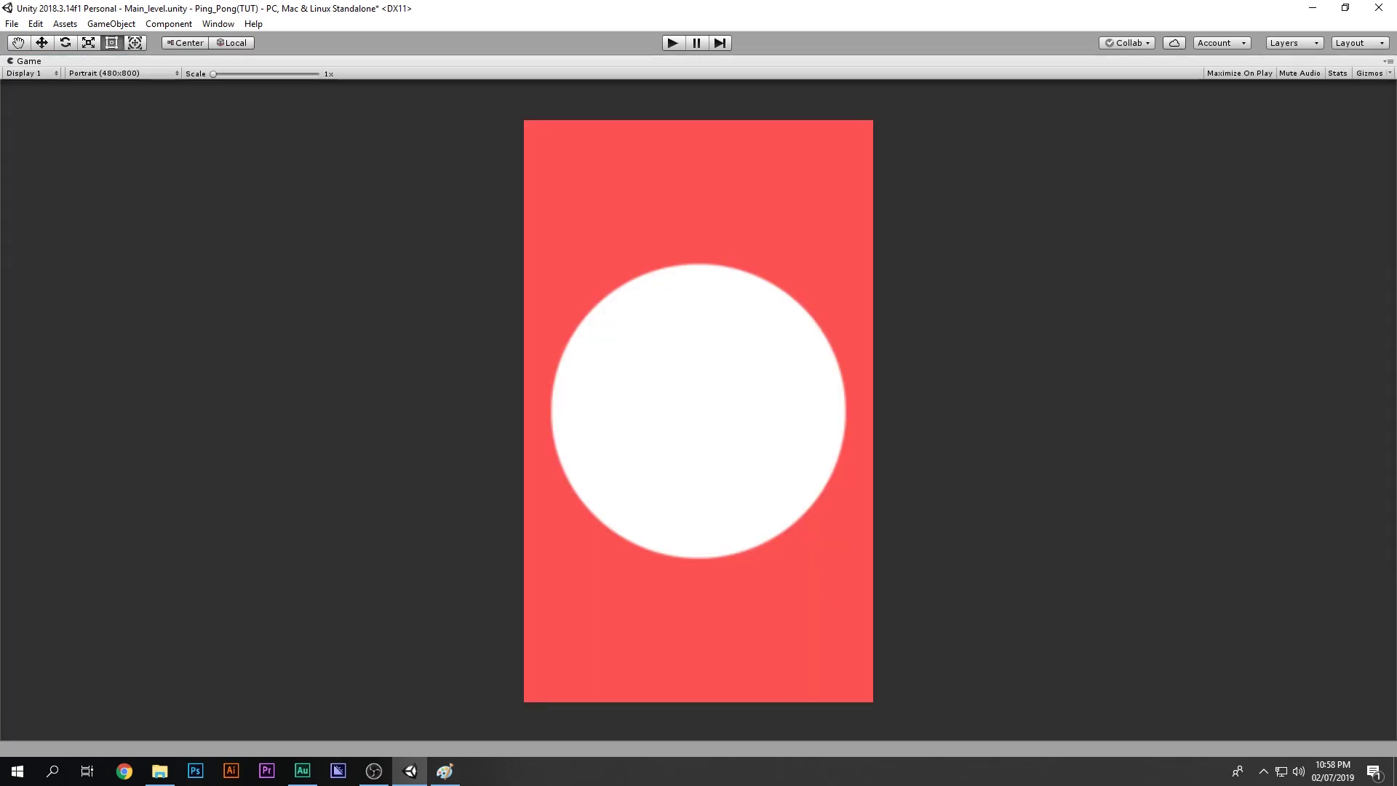
key("shift+space")
left_click(444, 771)
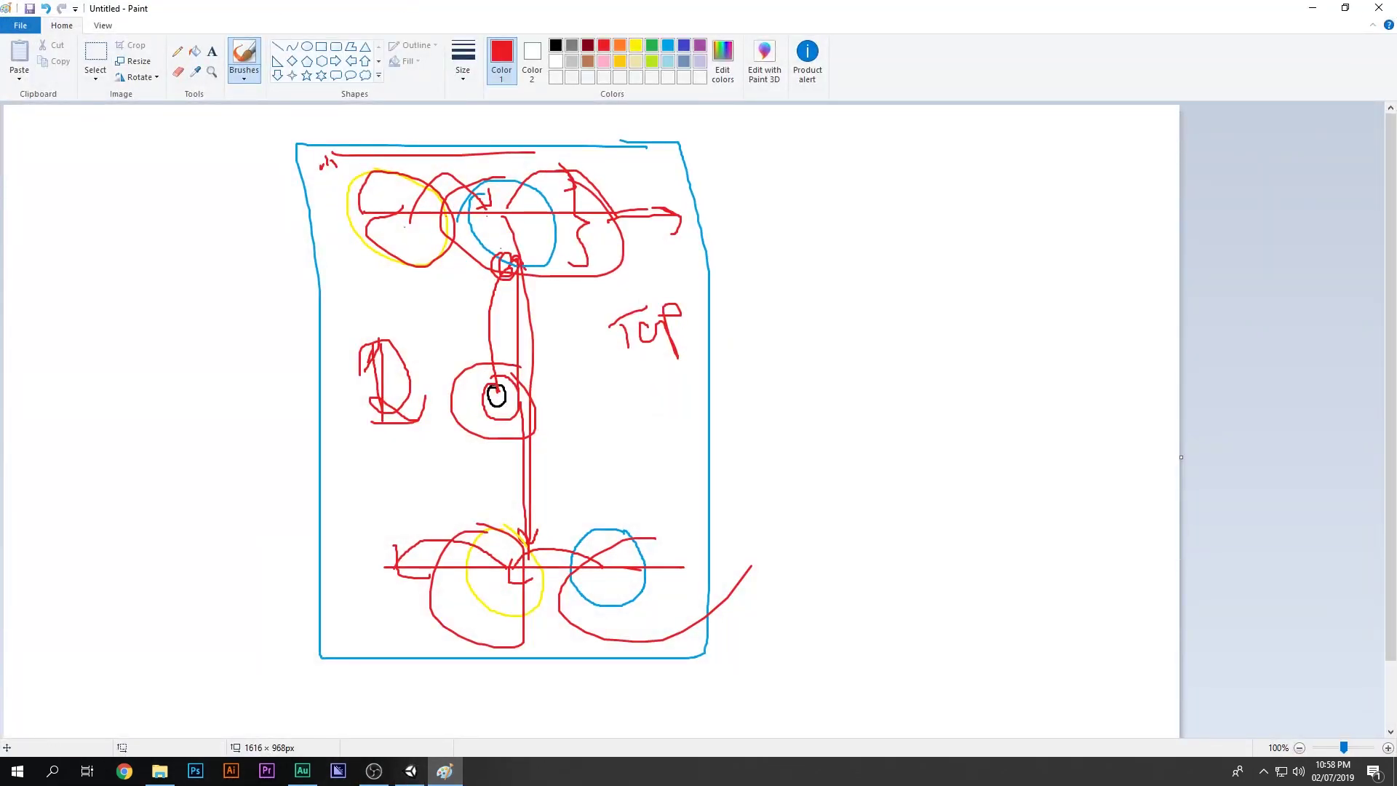
left_click(1312, 9)
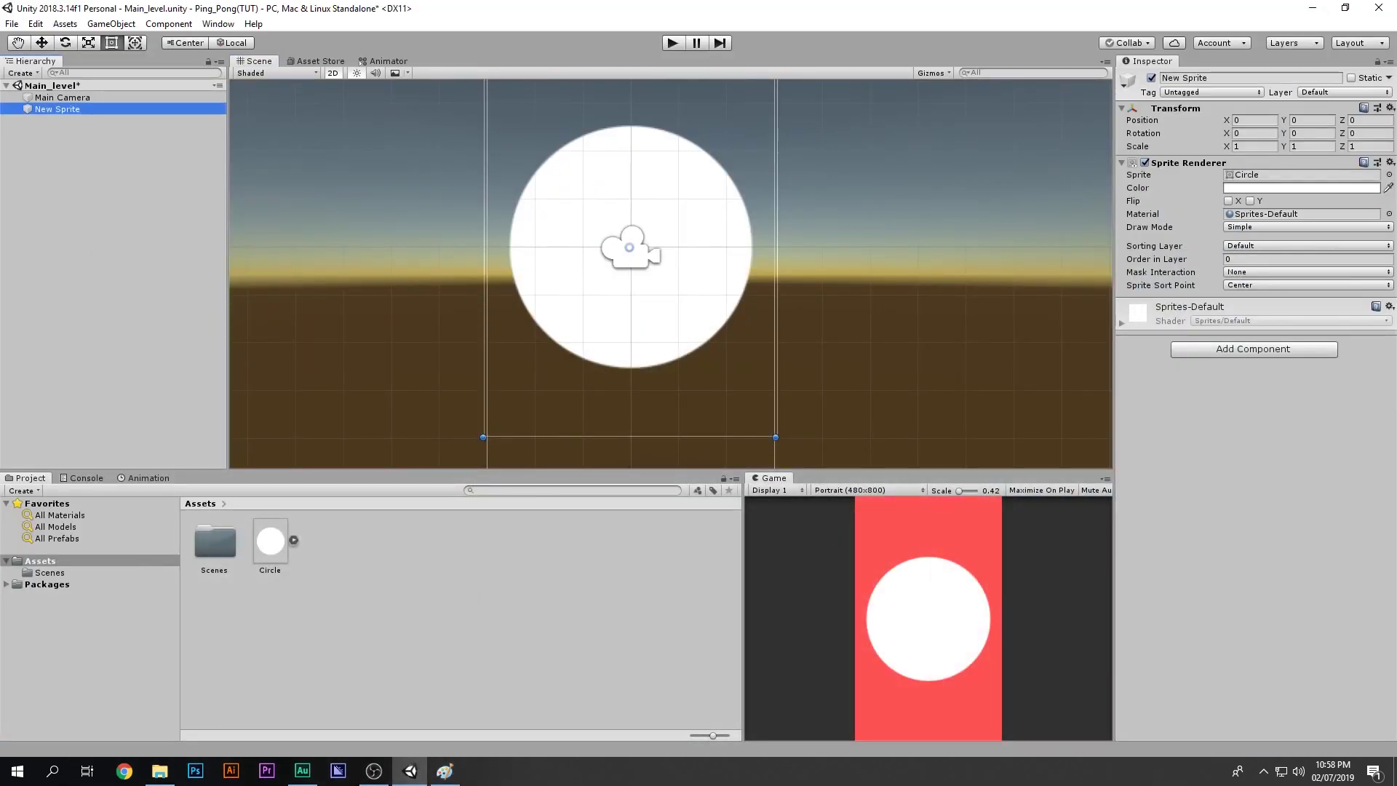
Rename the circle sprite as Player_Ball
left_click(1230, 78)
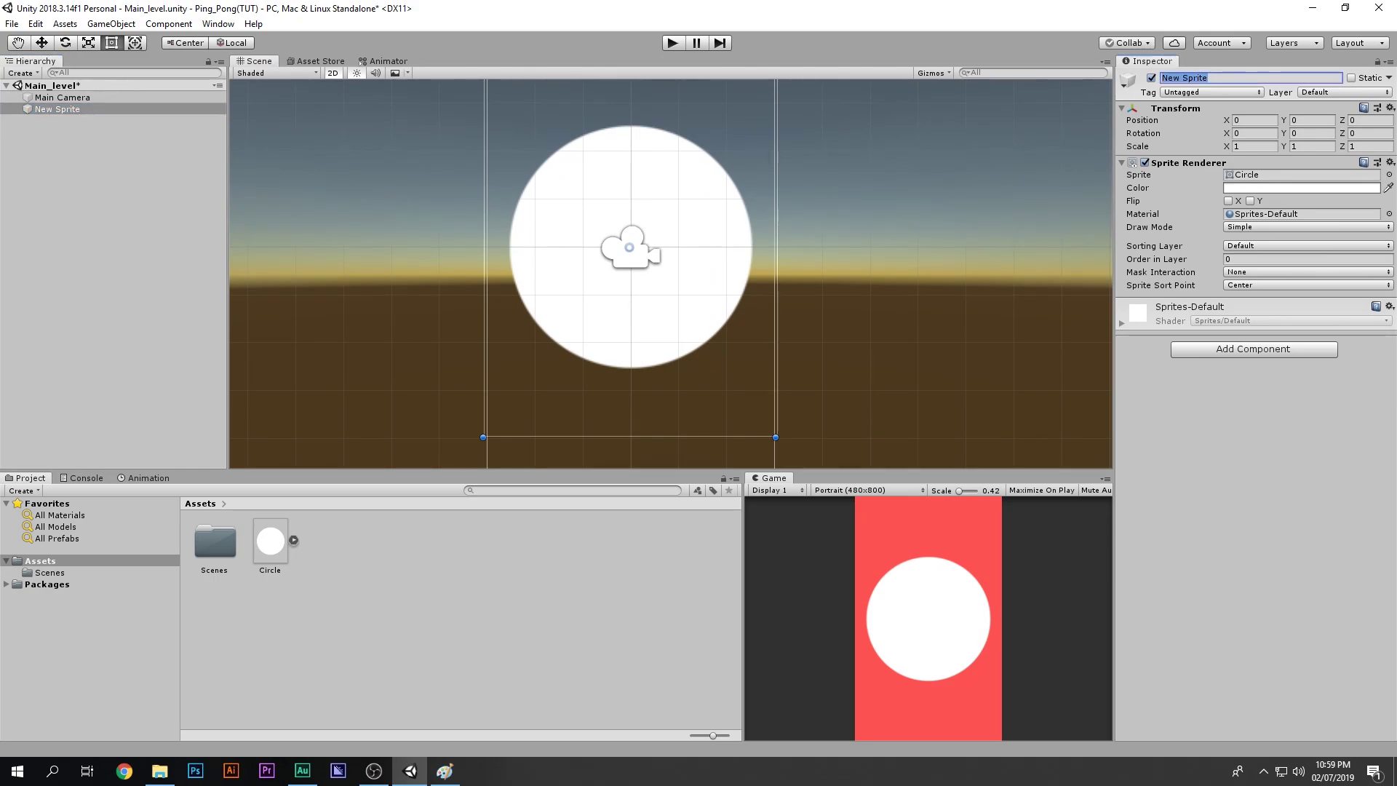
type("Player_Ball")
key("Return")
Scale Player_Ball down uniformly to about 0.064 and check its size in the maximized Game view
middle_click_drag(631, 247, 657, 242)
key("r")
left_click_drag(658, 242, 590, 244)
double_click(772, 478)
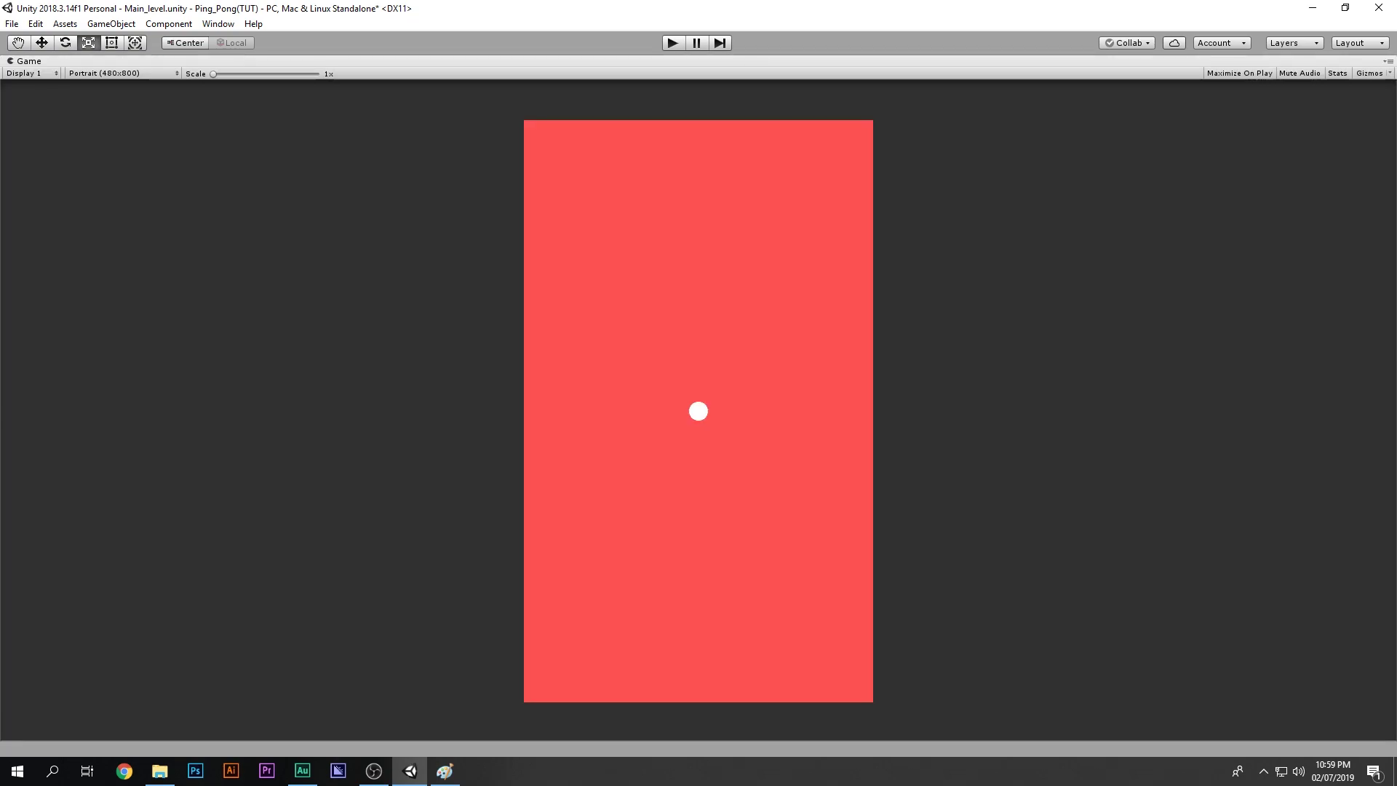
key("shift+space")
Create an empty game object at the scene's root level and name it Upper
scroll(602, 272, "down", 4)
middle_click_drag(603, 273, 564, 349)
scroll(564, 348, "down", 3)
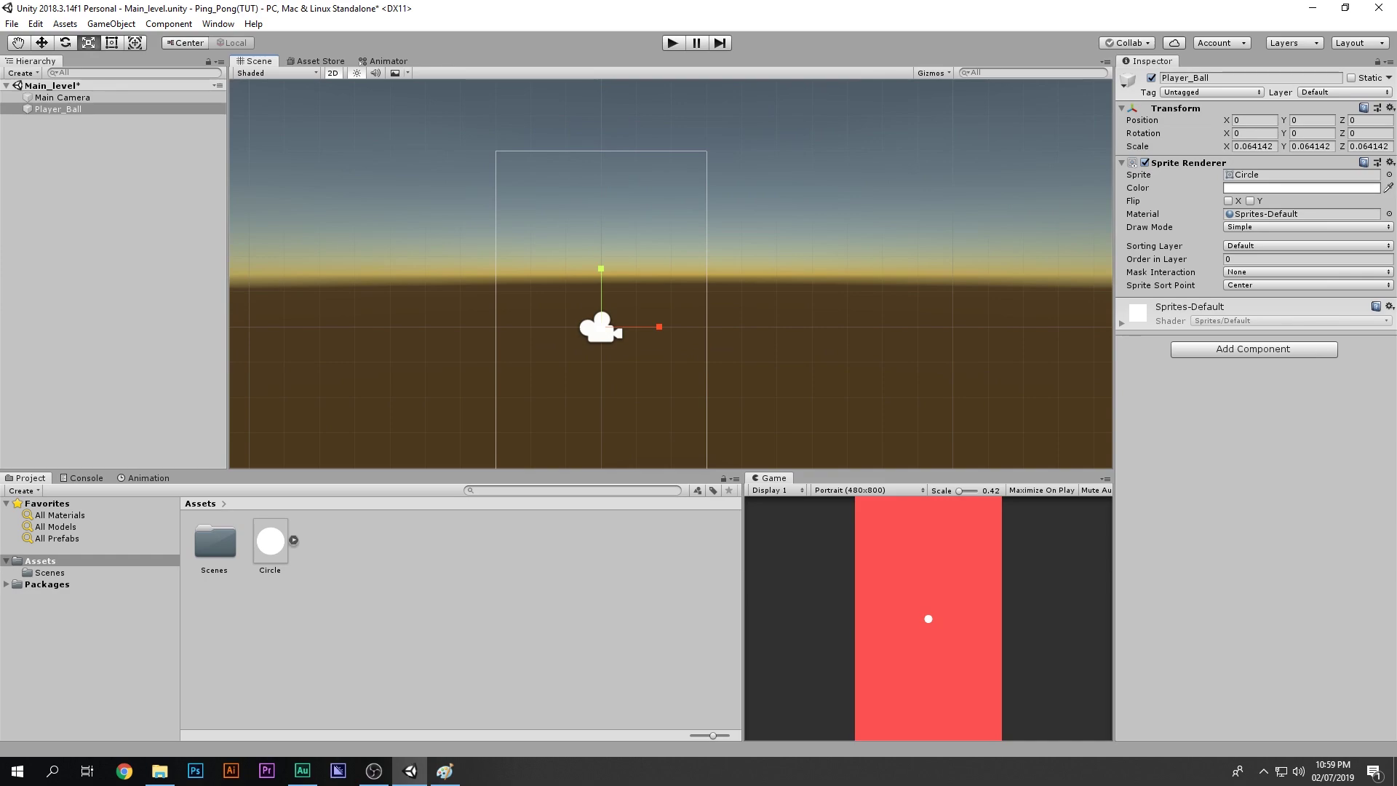
left_click(109, 218)
right_click(108, 149)
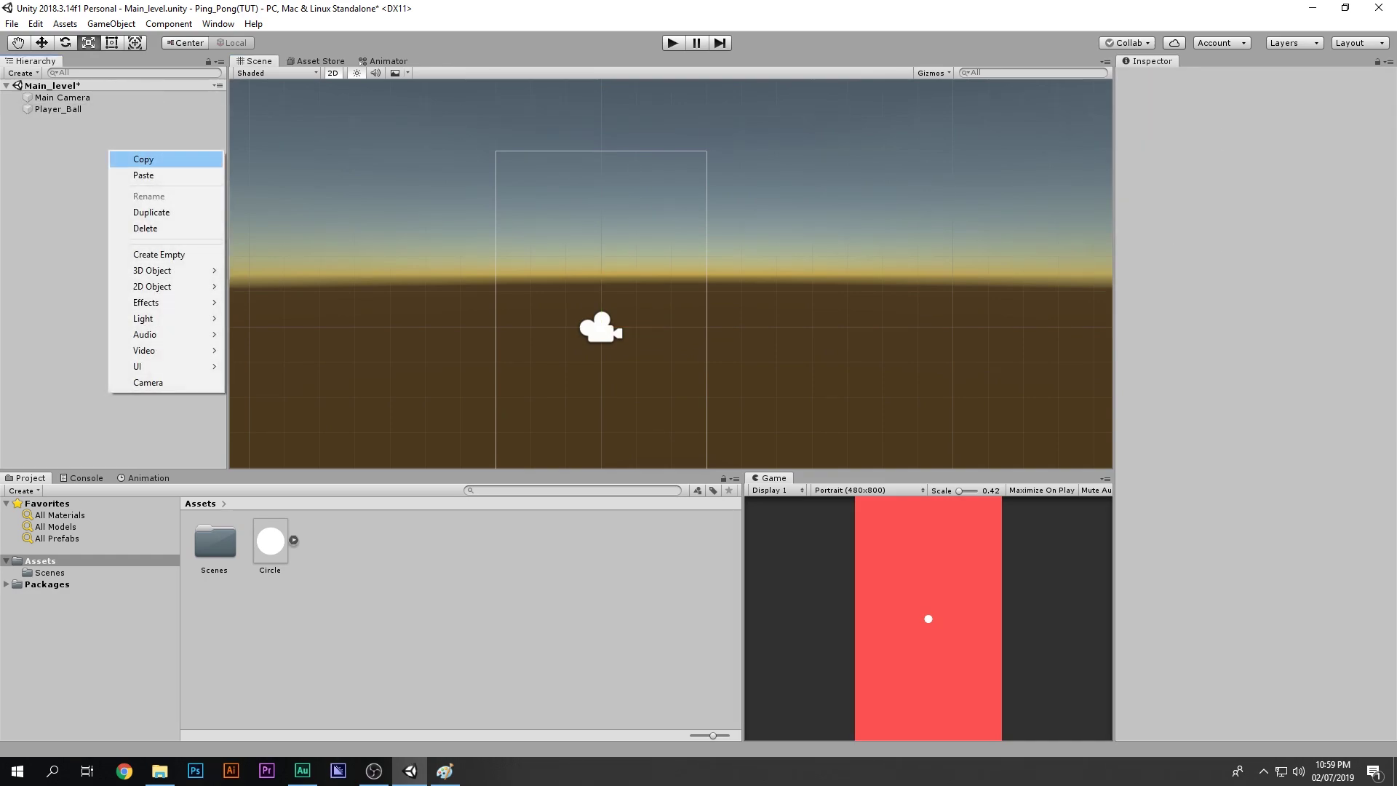
left_click(146, 255)
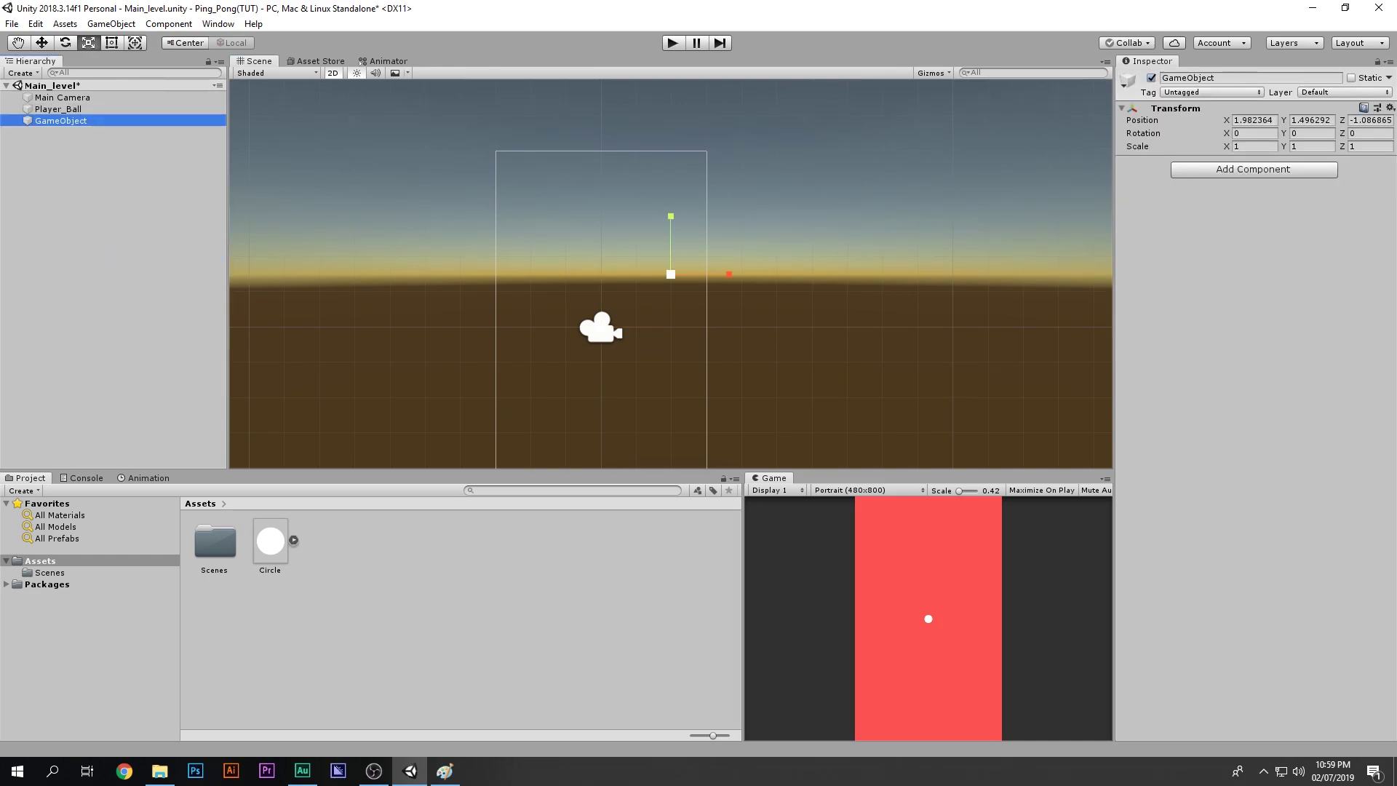
left_click(1237, 78)
type("Upper")
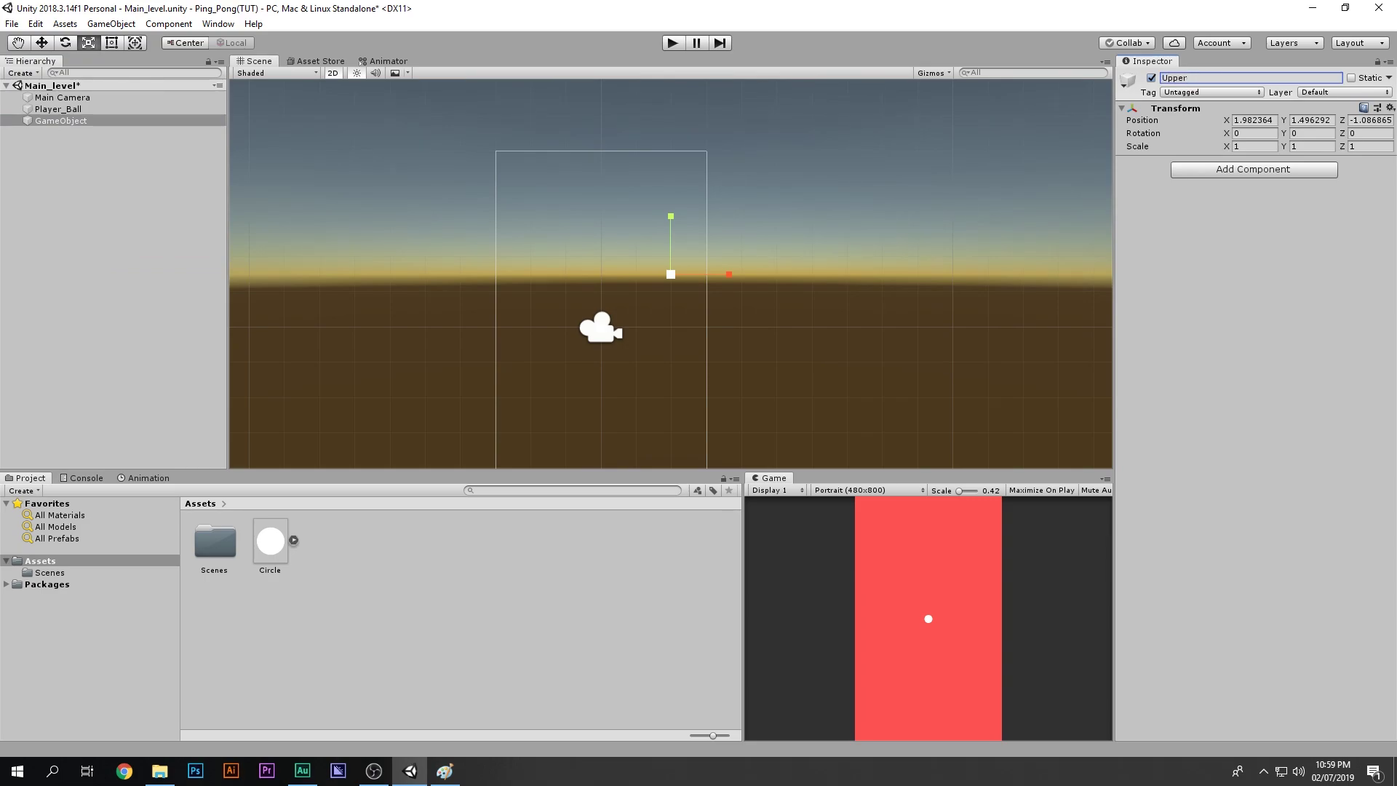
key("Return")
Switch to Paint to review the upper circles in the layout sketch, then return to Unity
left_click(445, 770)
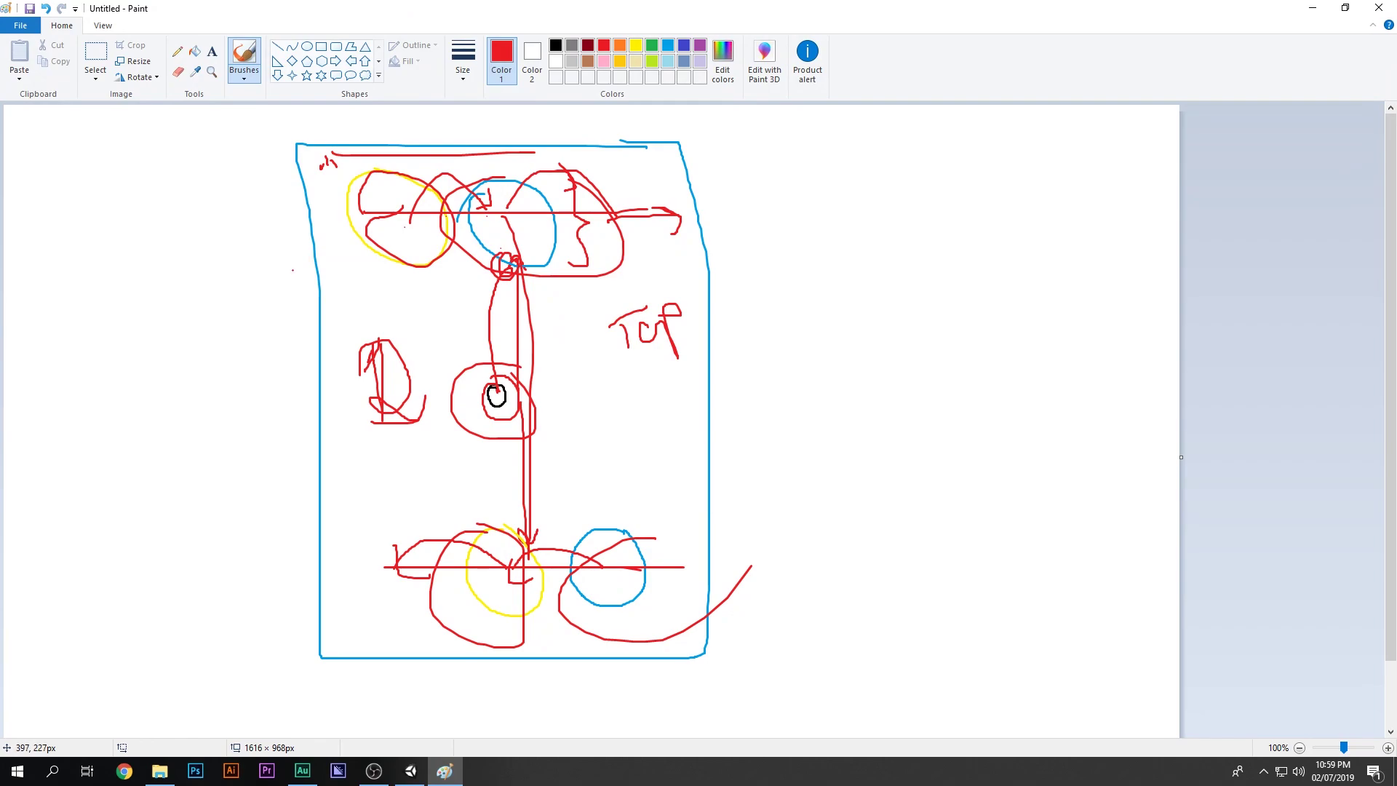
mouse_move(390, 154)
left_mouse_down()
mouse_move(317, 217)
mouse_move(451, 273)
mouse_move(596, 211)
mouse_move(440, 165)
left_mouse_up()
left_click(1312, 7)
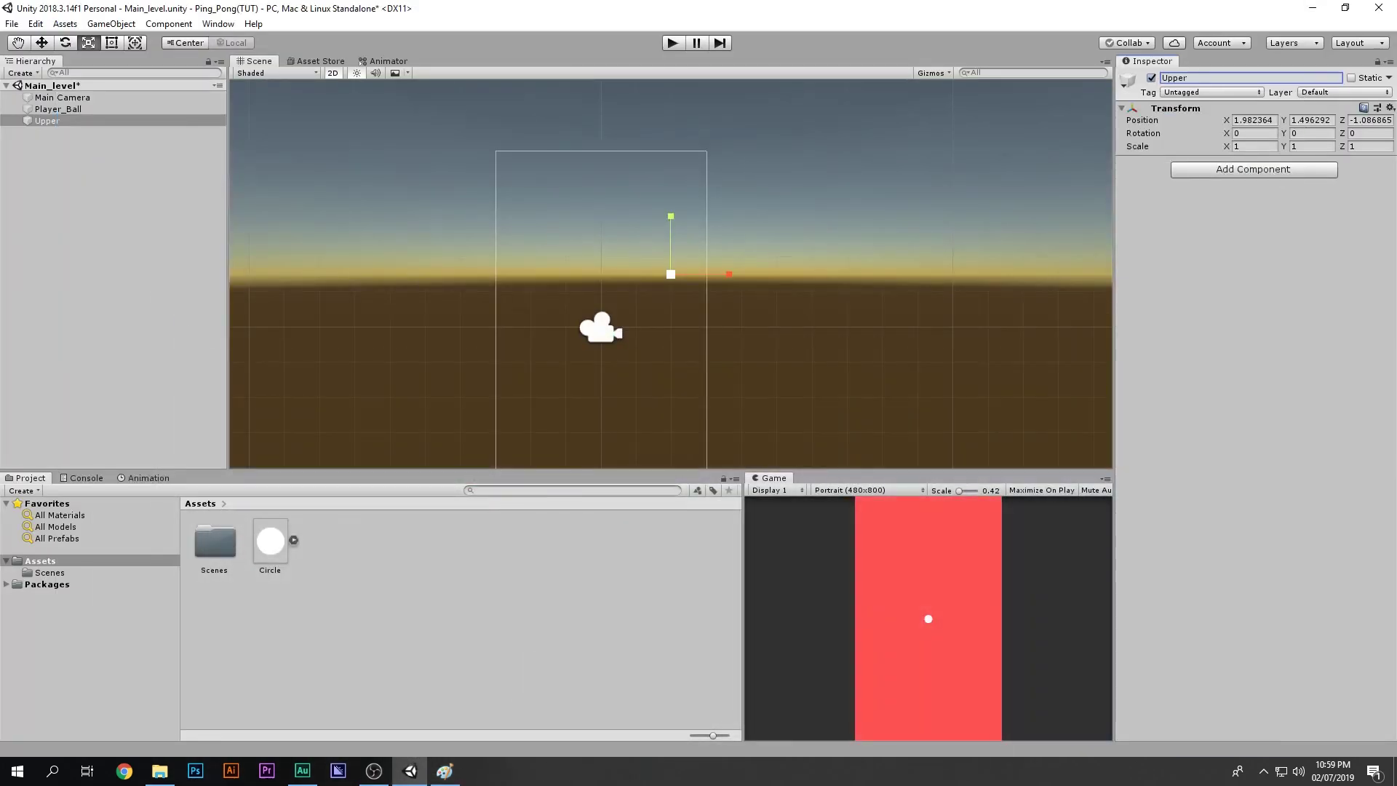
Add a 2D sprite as a child of Upper and assign the Circle image to it
right_click(56, 121)
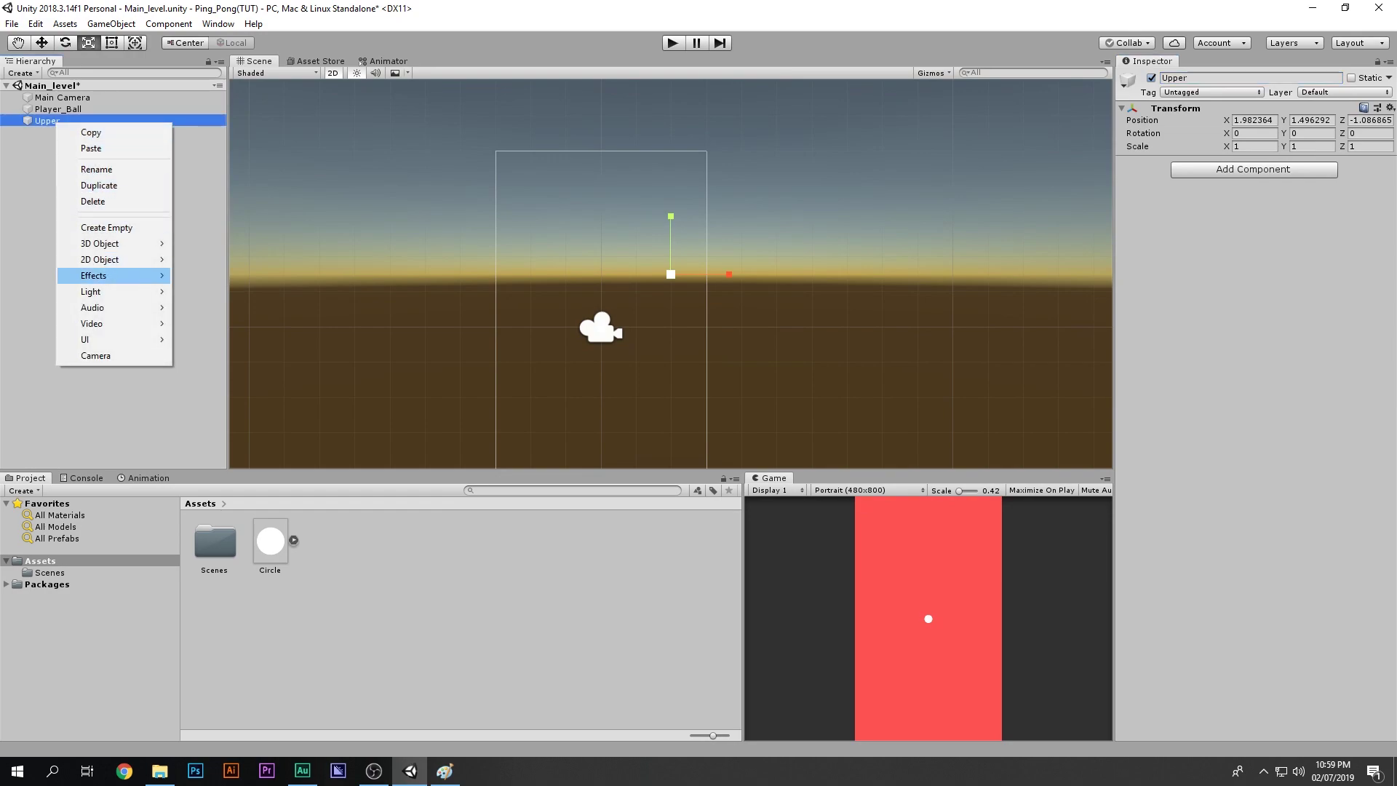
mouse_move(117, 260)
left_click(207, 260)
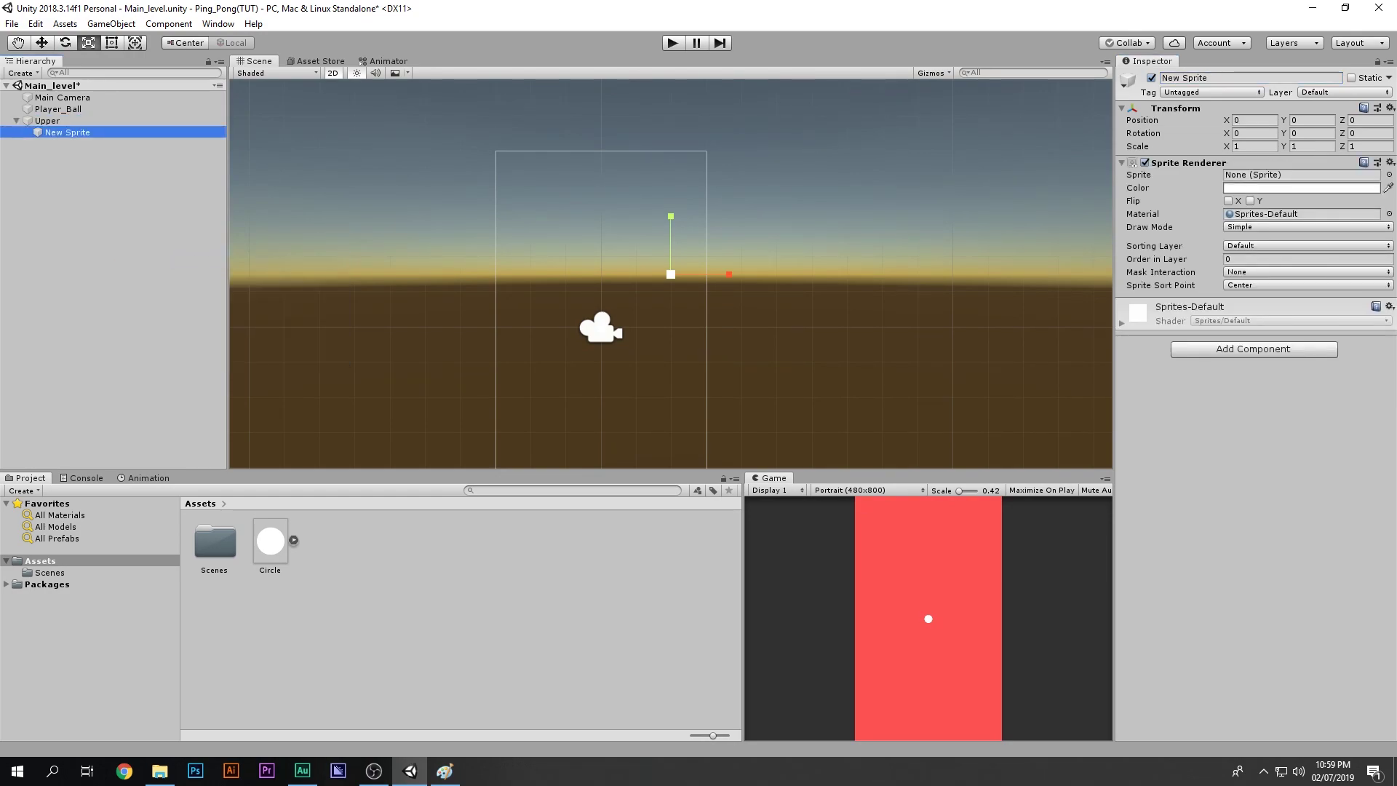
left_click_drag(270, 541, 1302, 174)
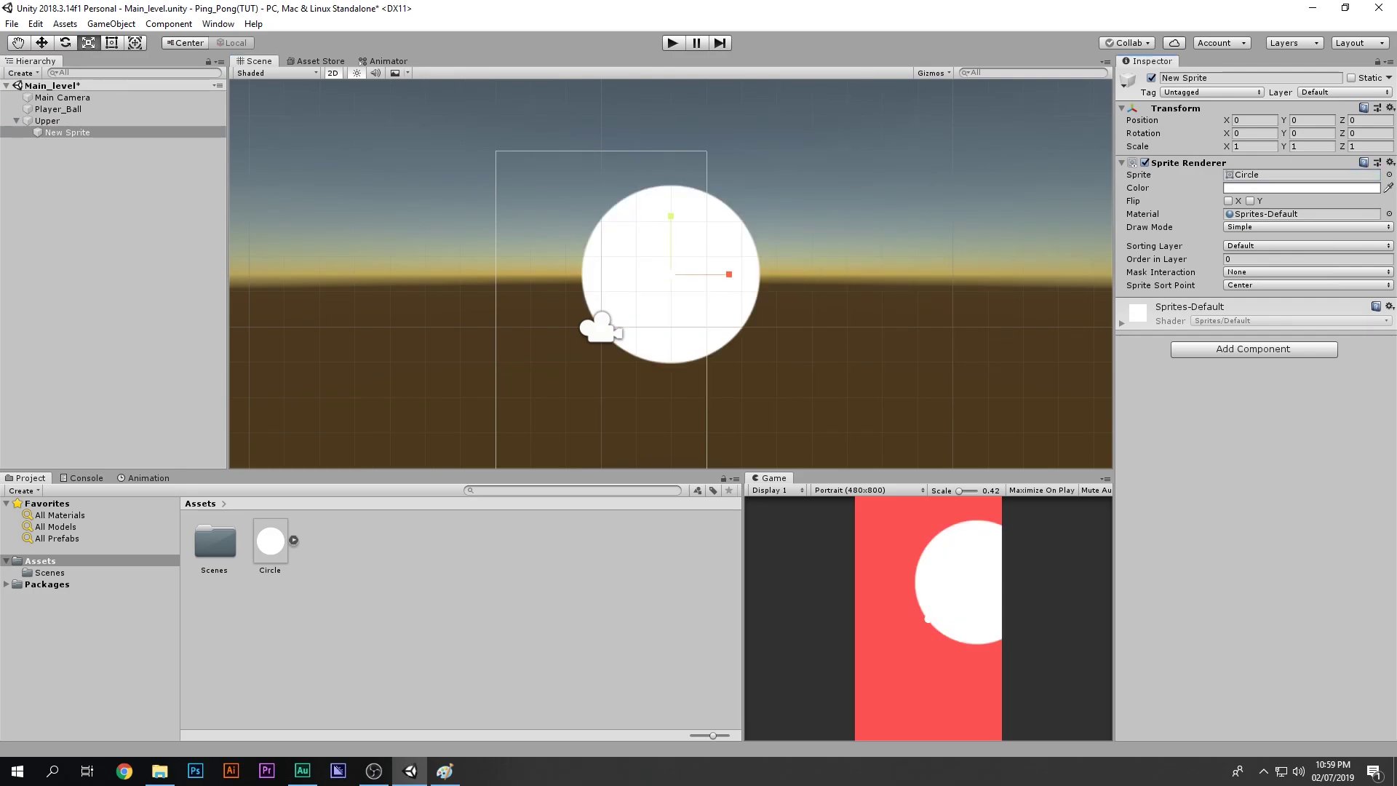
Reset Upper's Transform and move the object straight up to about Y 2.74
left_click(53, 121)
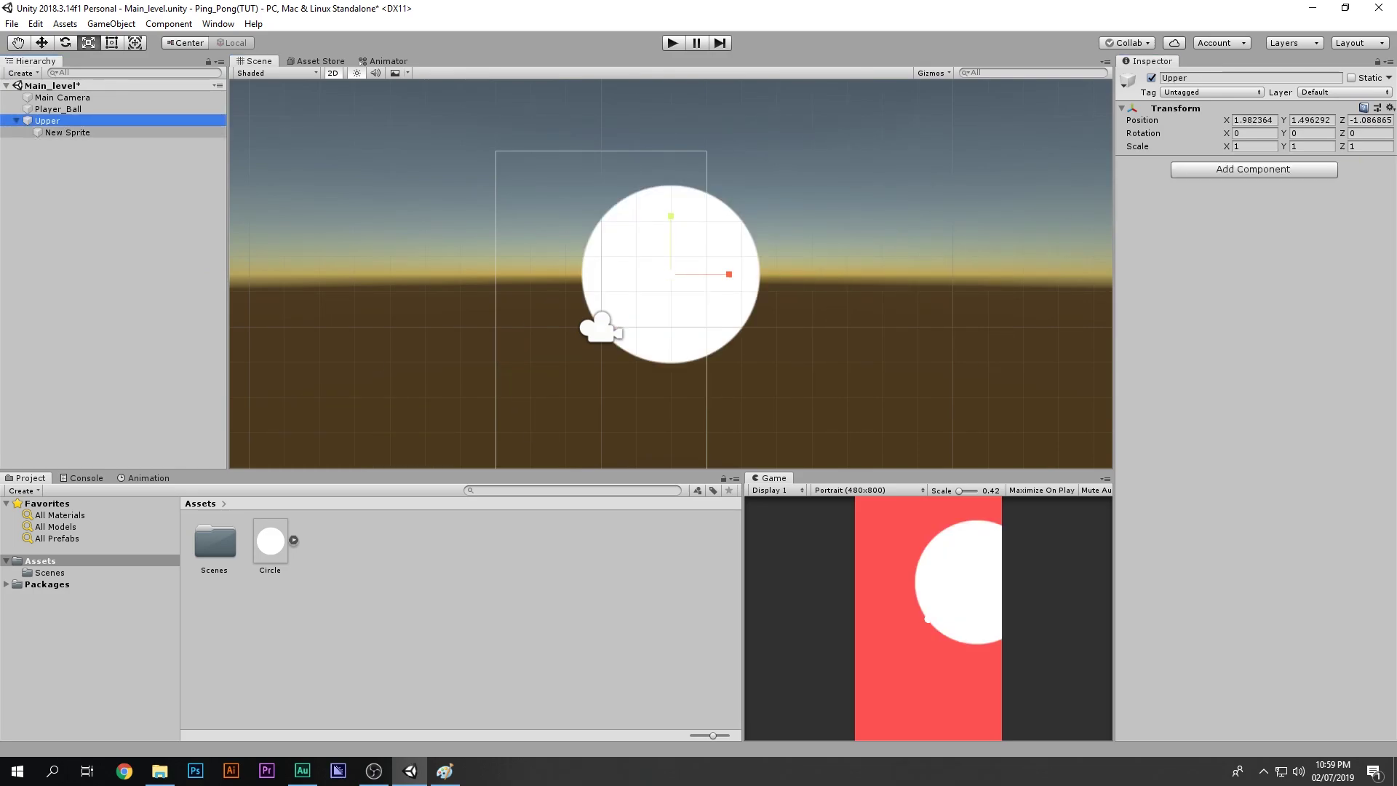
left_click(1390, 107)
left_click(1267, 124)
key("w")
left_click_drag(601, 270, 601, 172)
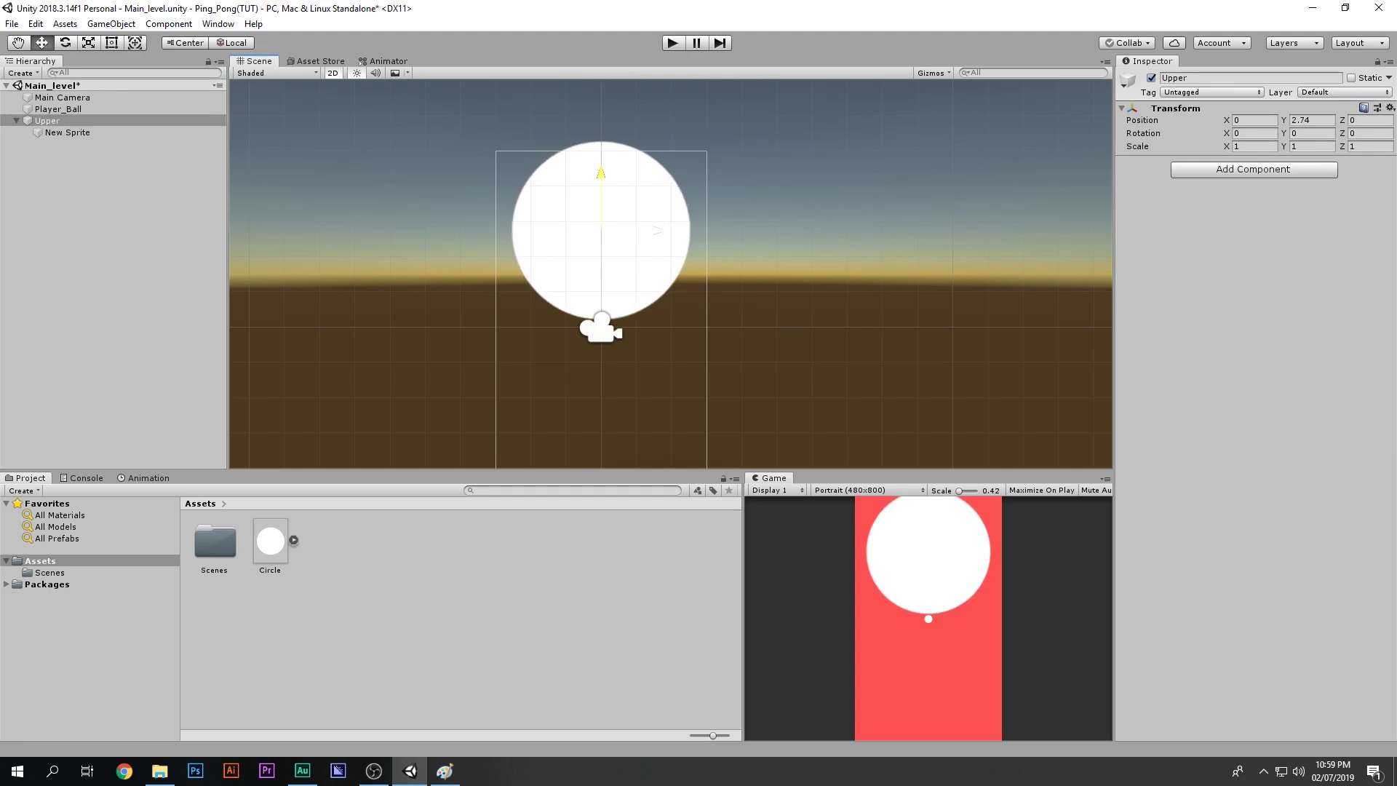
Scale Upper's child circle uniformly to about 0.313 and check it in the maximized Game view
left_click(67, 132)
key("r")
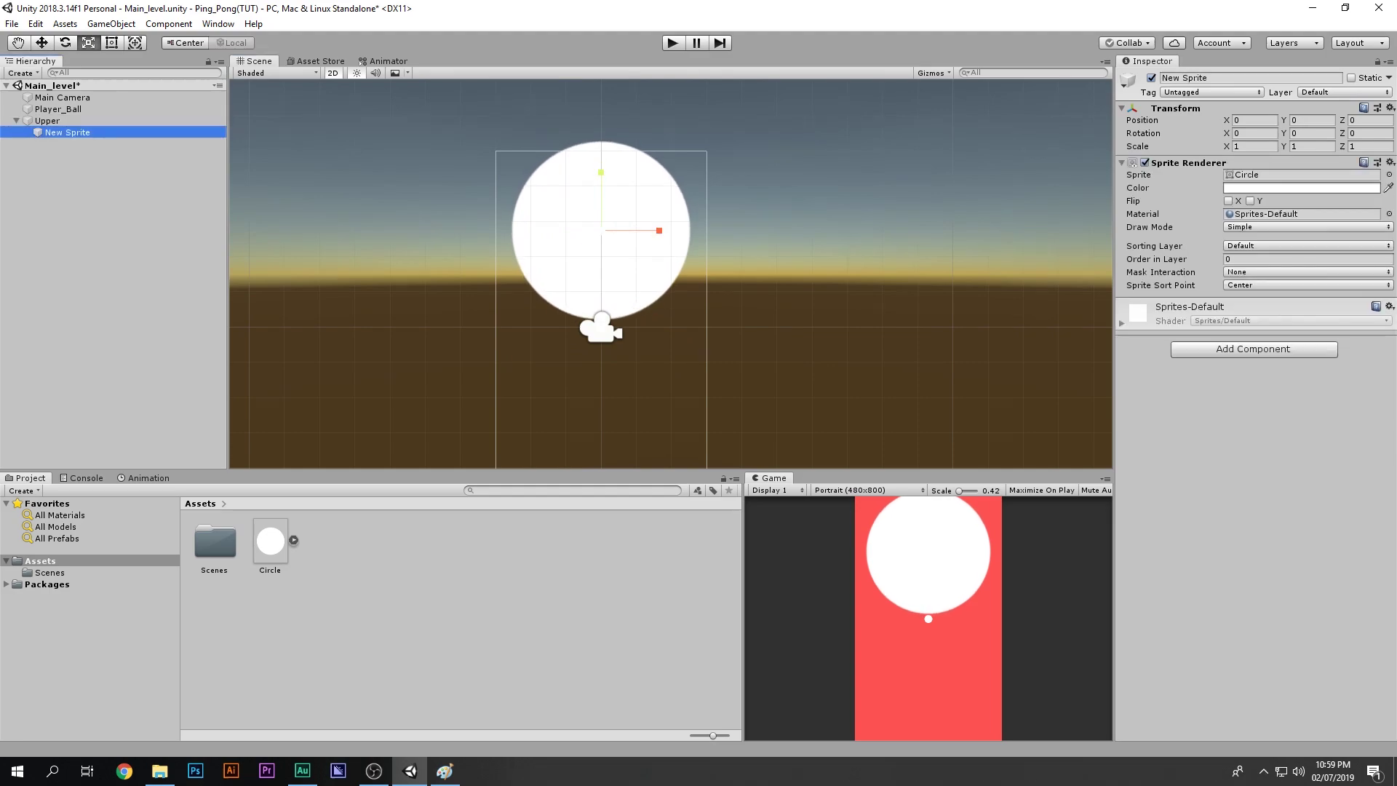
left_click_drag(601, 230, 525, 245)
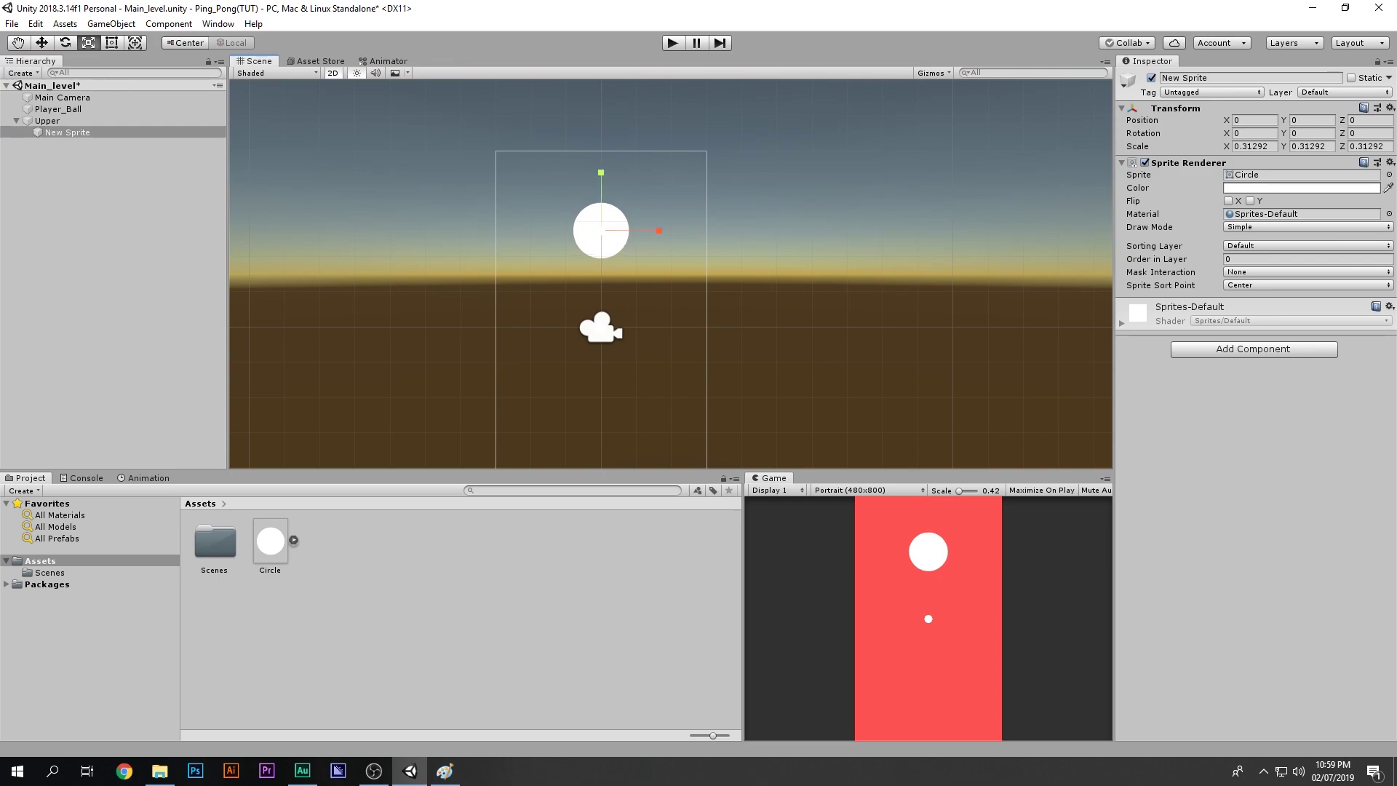
double_click(773, 478)
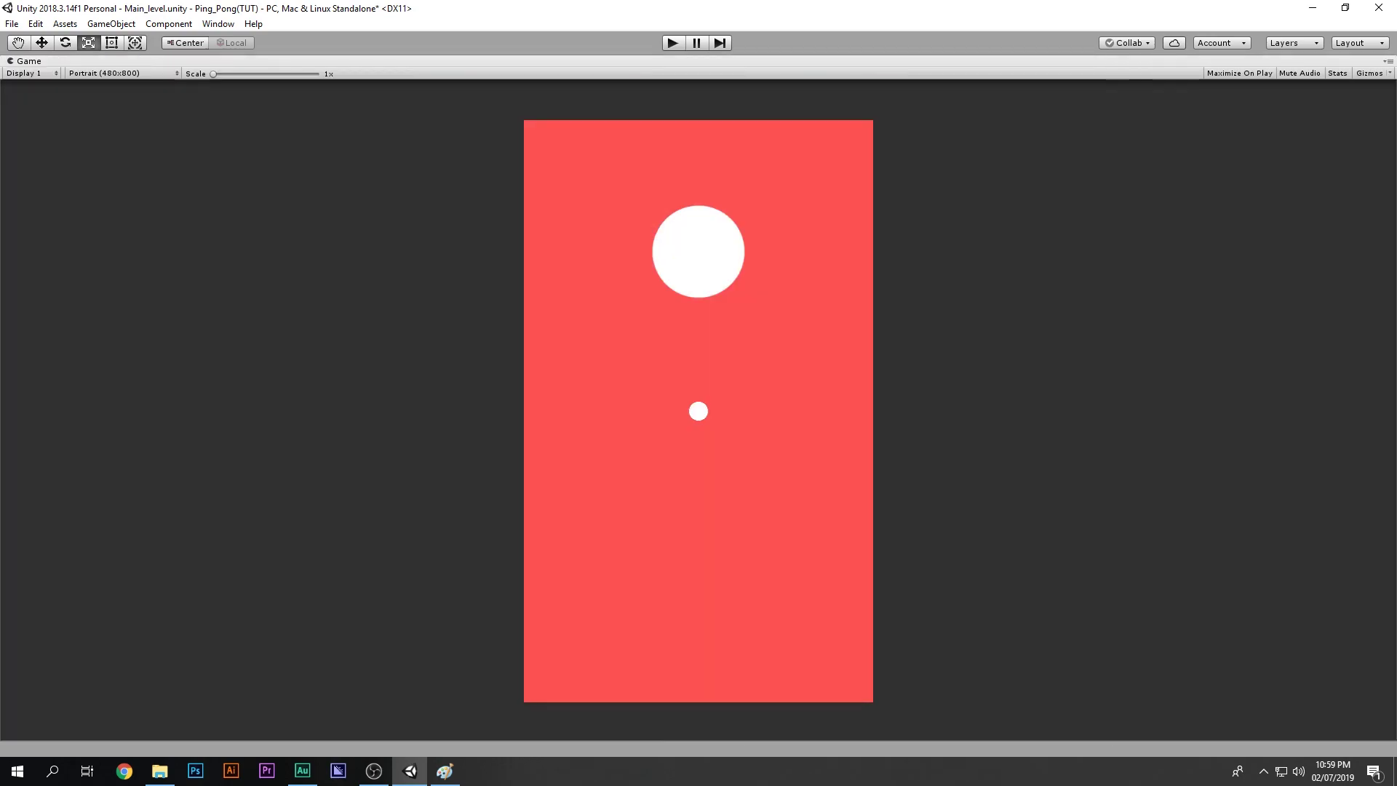
key("shift+space")
Duplicate Upper's child circle and colour the copy dark gray (4B4B4B)
scroll(621, 299, "up", 12)
middle_click_drag(621, 298, 625, 335)
left_click(625, 335)
left_click(68, 132)
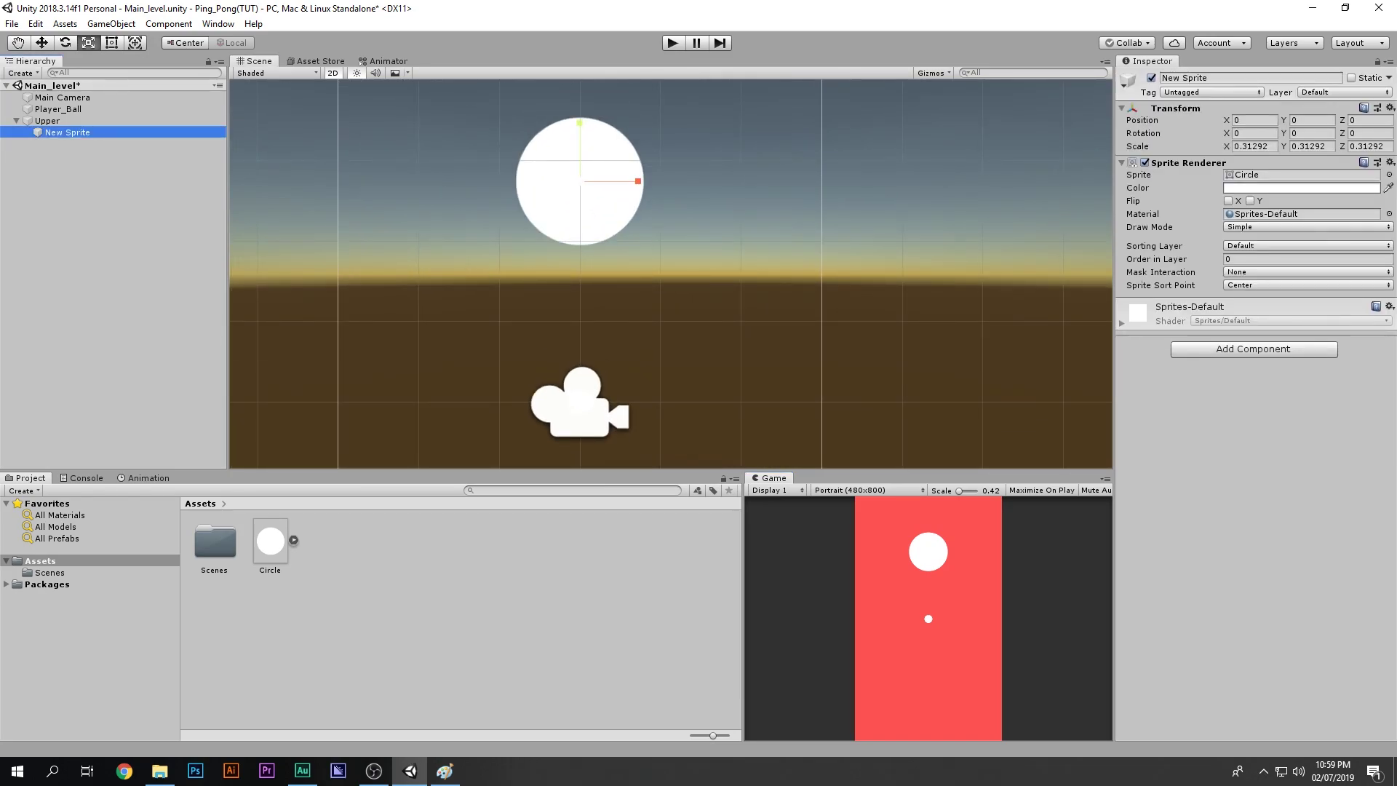
key("w")
key("ctrl+d")
left_click(75, 144)
left_click(1301, 187)
mouse_move(54, 135)
left_mouse_down()
mouse_move(51, 175)
mouse_move(51, 153)
left_mouse_up()
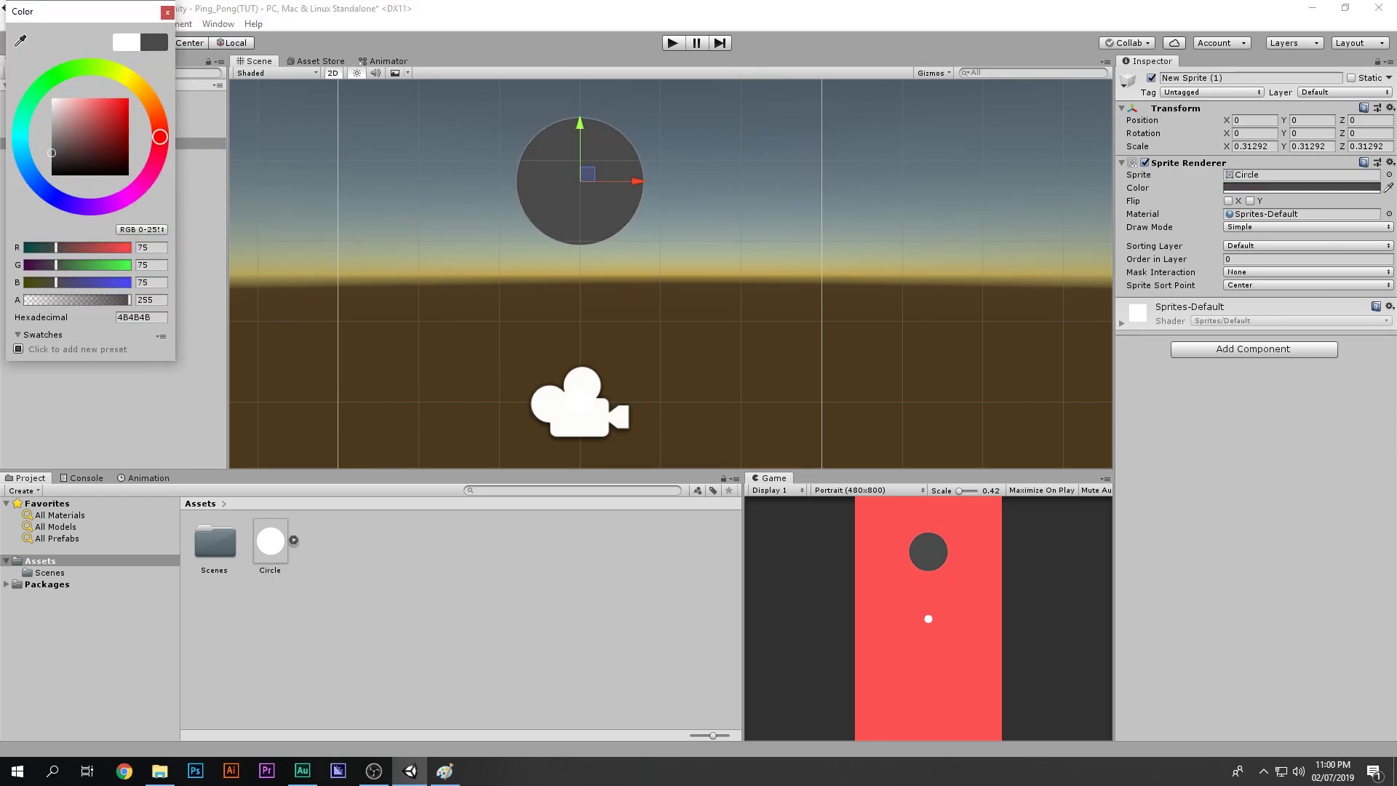
left_click(167, 13)
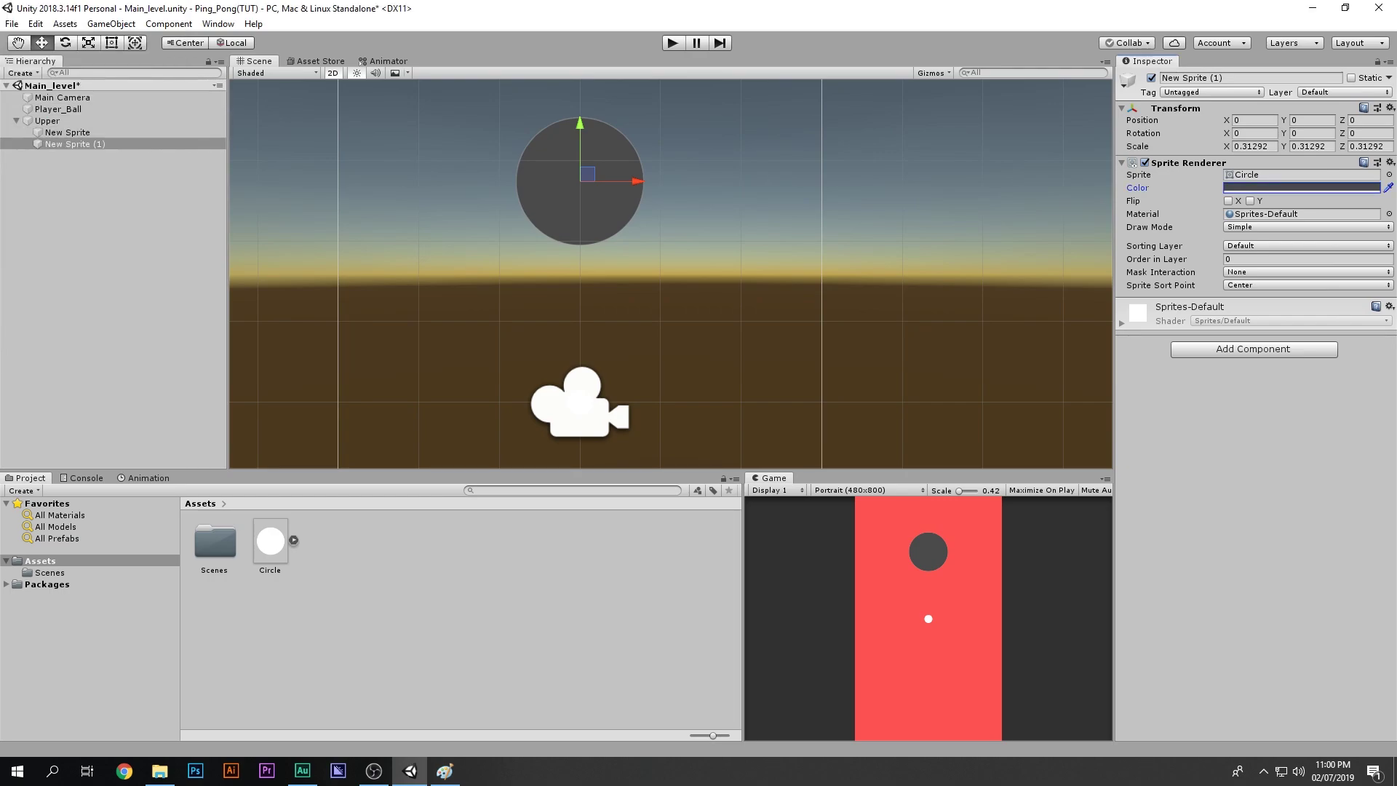
Assign the round yellow icon to the Upper object so its pivot shows in the Scene view
left_click(67, 132)
left_click(58, 109)
left_click(48, 121)
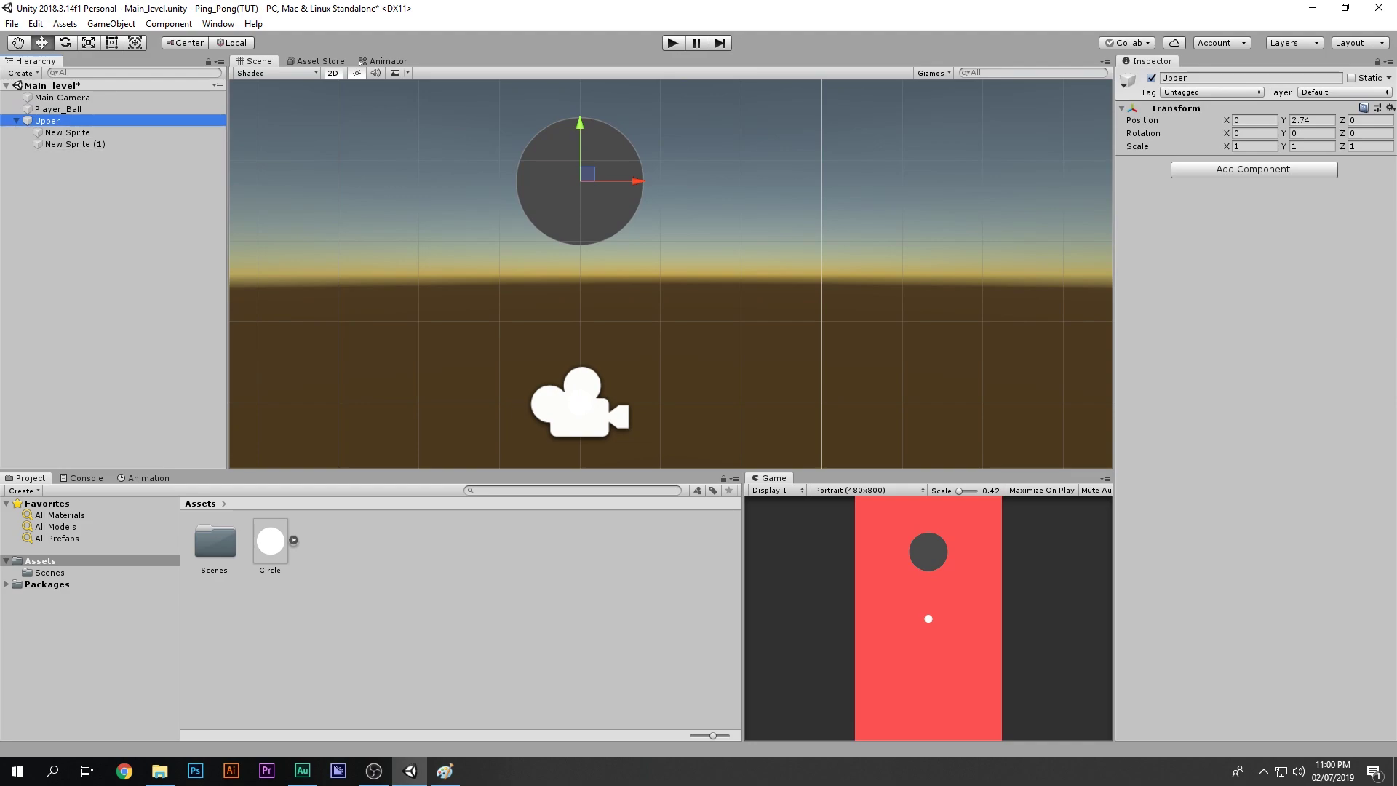
left_click(1127, 80)
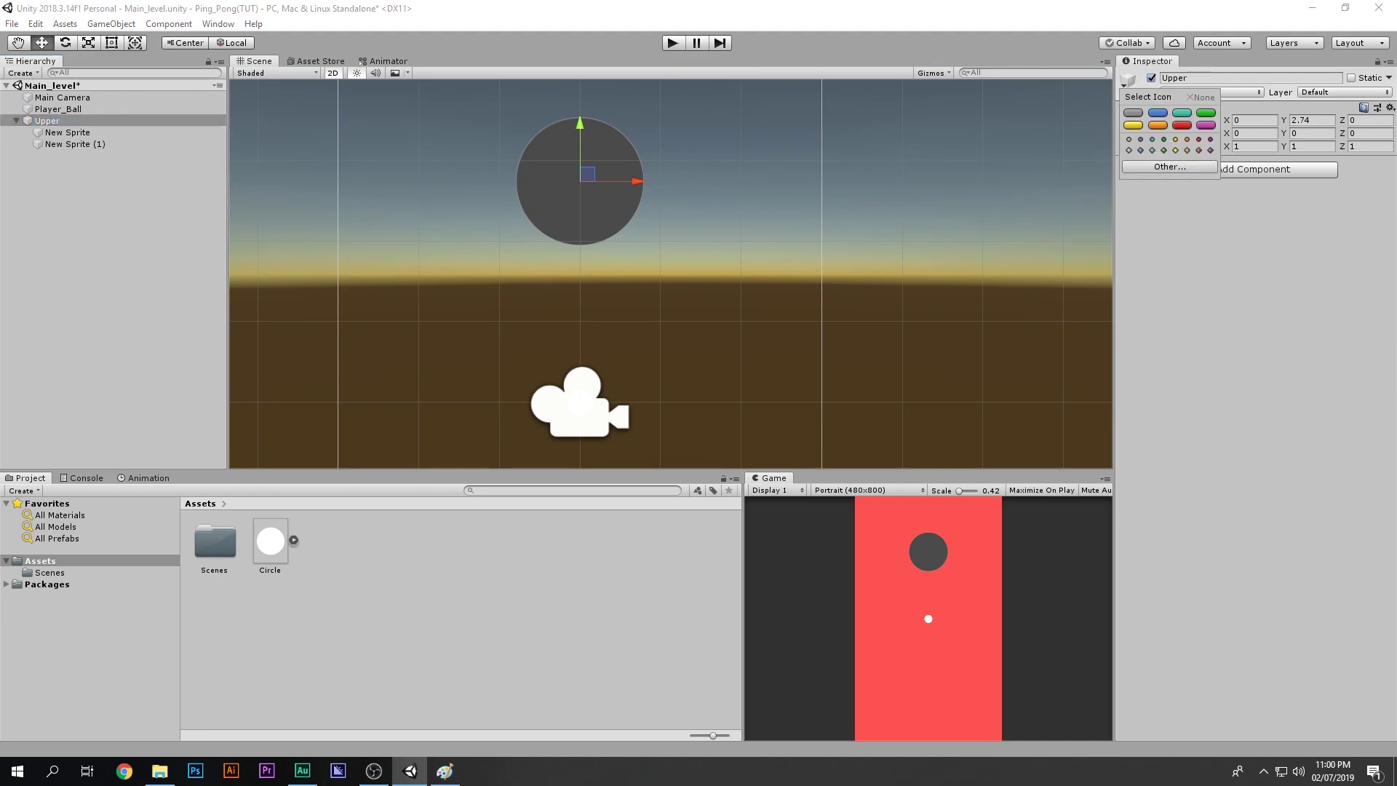
left_click(1175, 139)
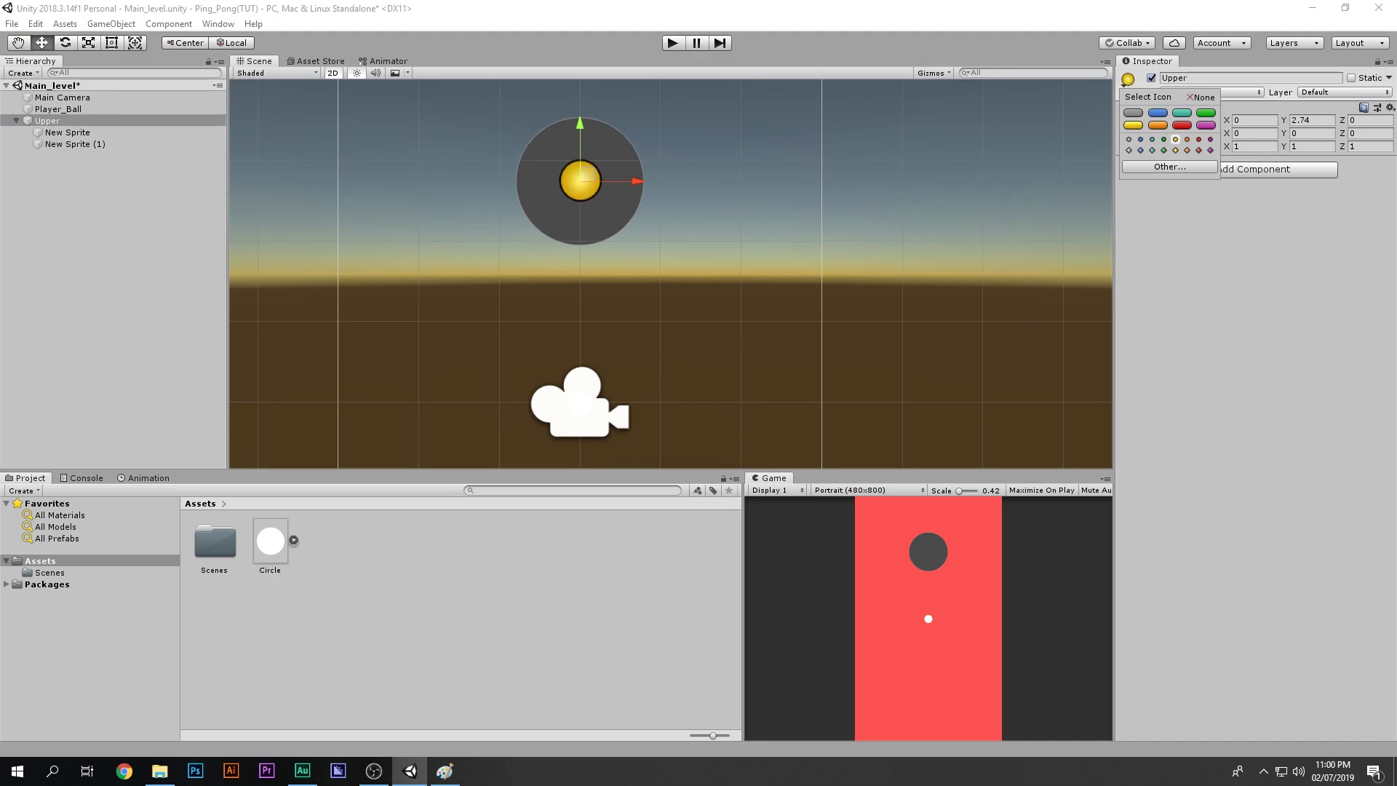
left_click(1193, 254)
Try to move both child circles of Upper together to about X -3.05
left_click(67, 133)
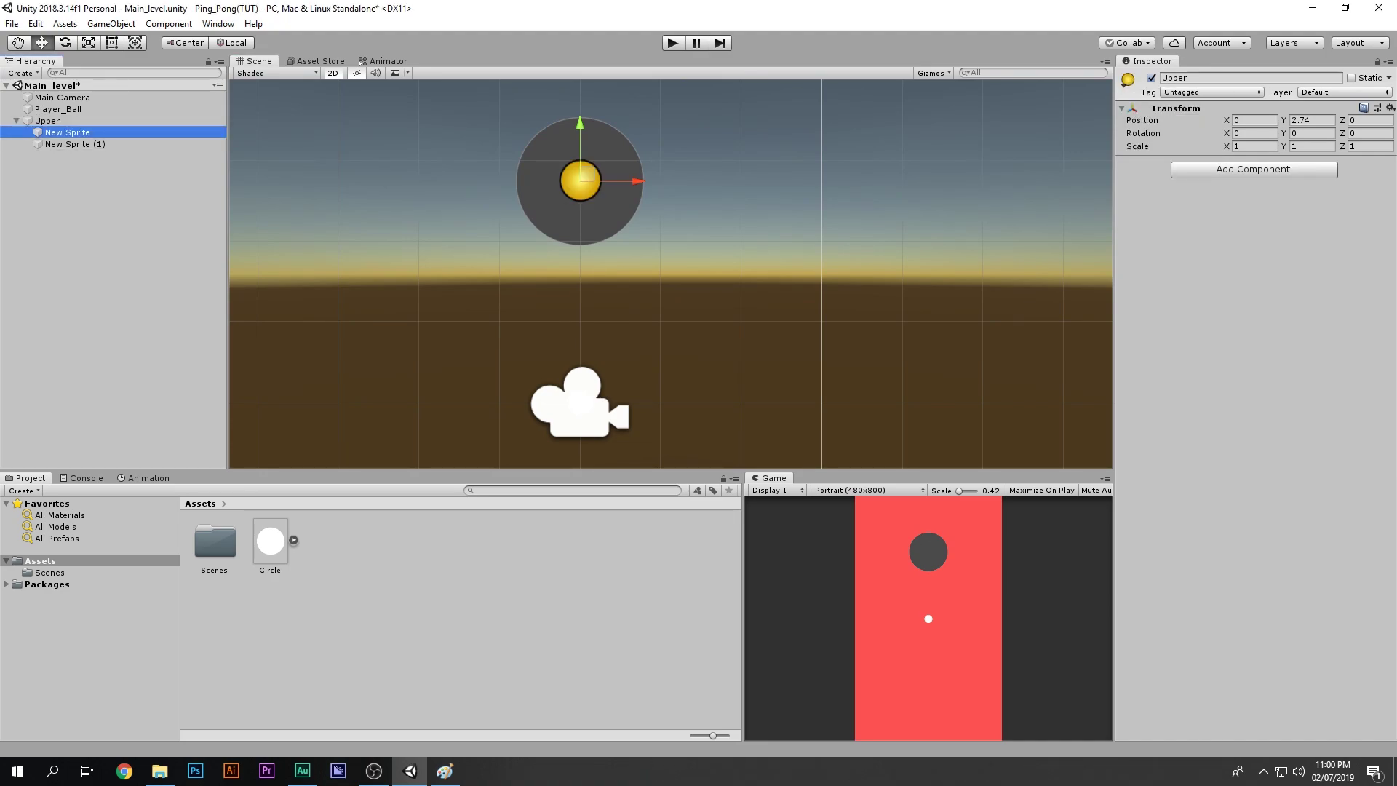
left_click(75, 144, "shift")
left_click_drag(633, 181, 390, 181)
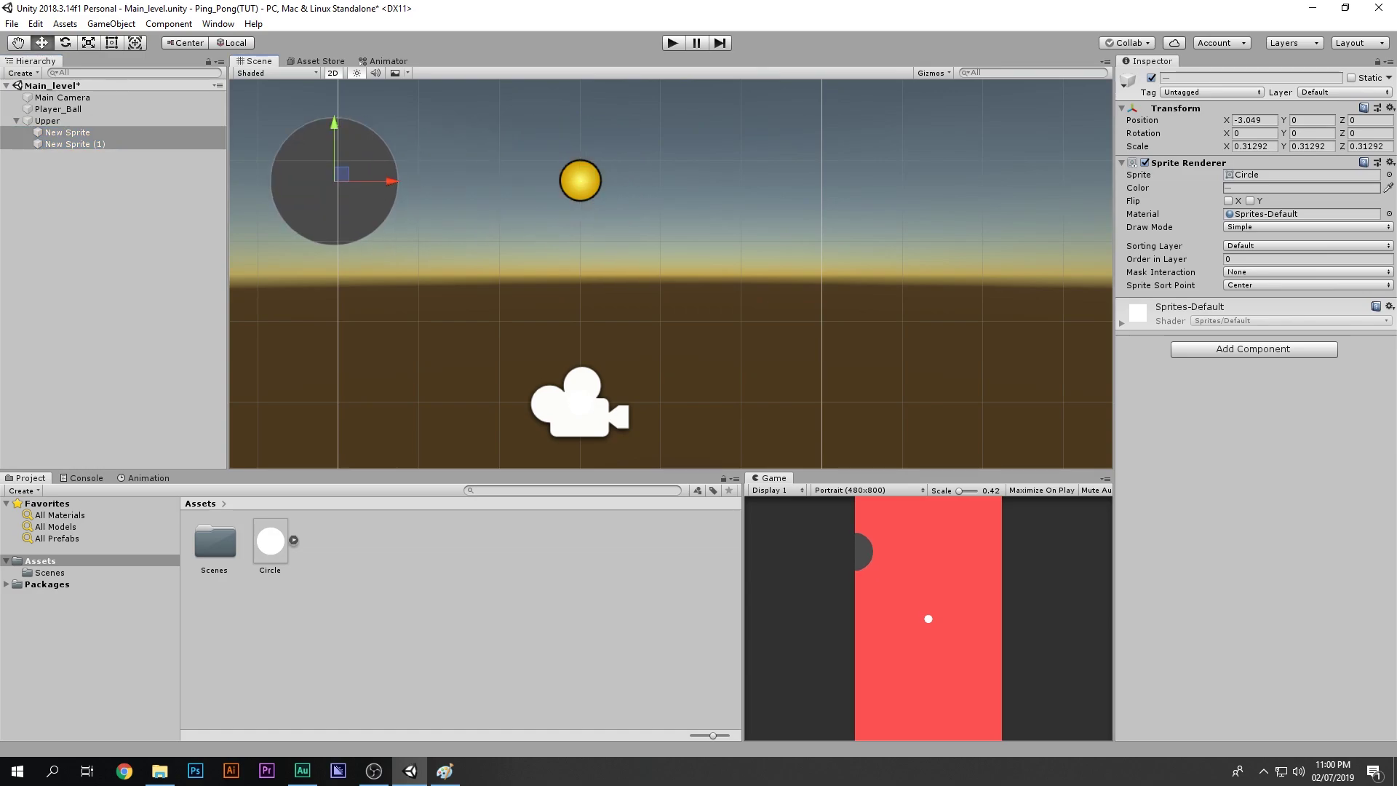
key("ctrl+z")
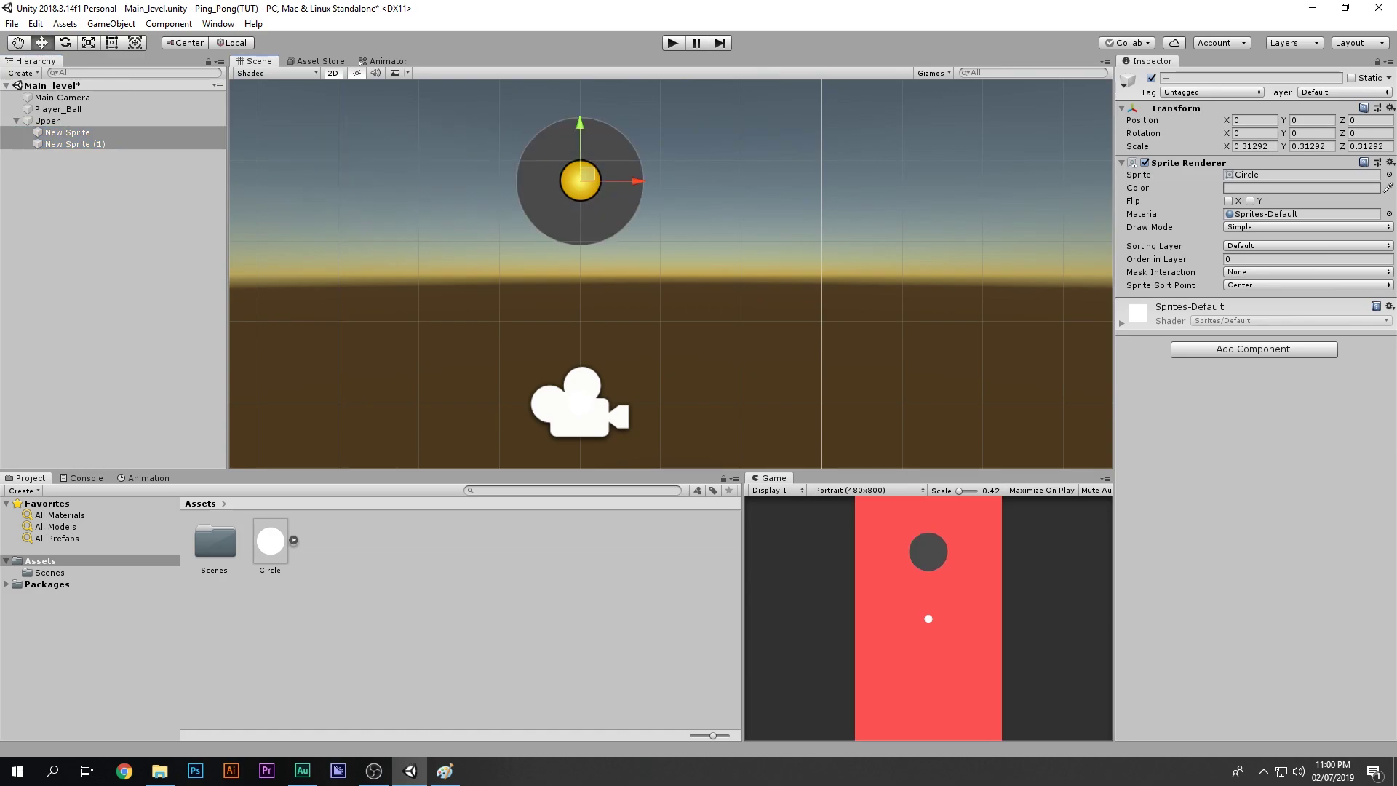
Move the dark gray circle to the left edge of Upper's icon and the white circle to about X 1.04
scroll(515, 187, "up", 3)
left_click(75, 144)
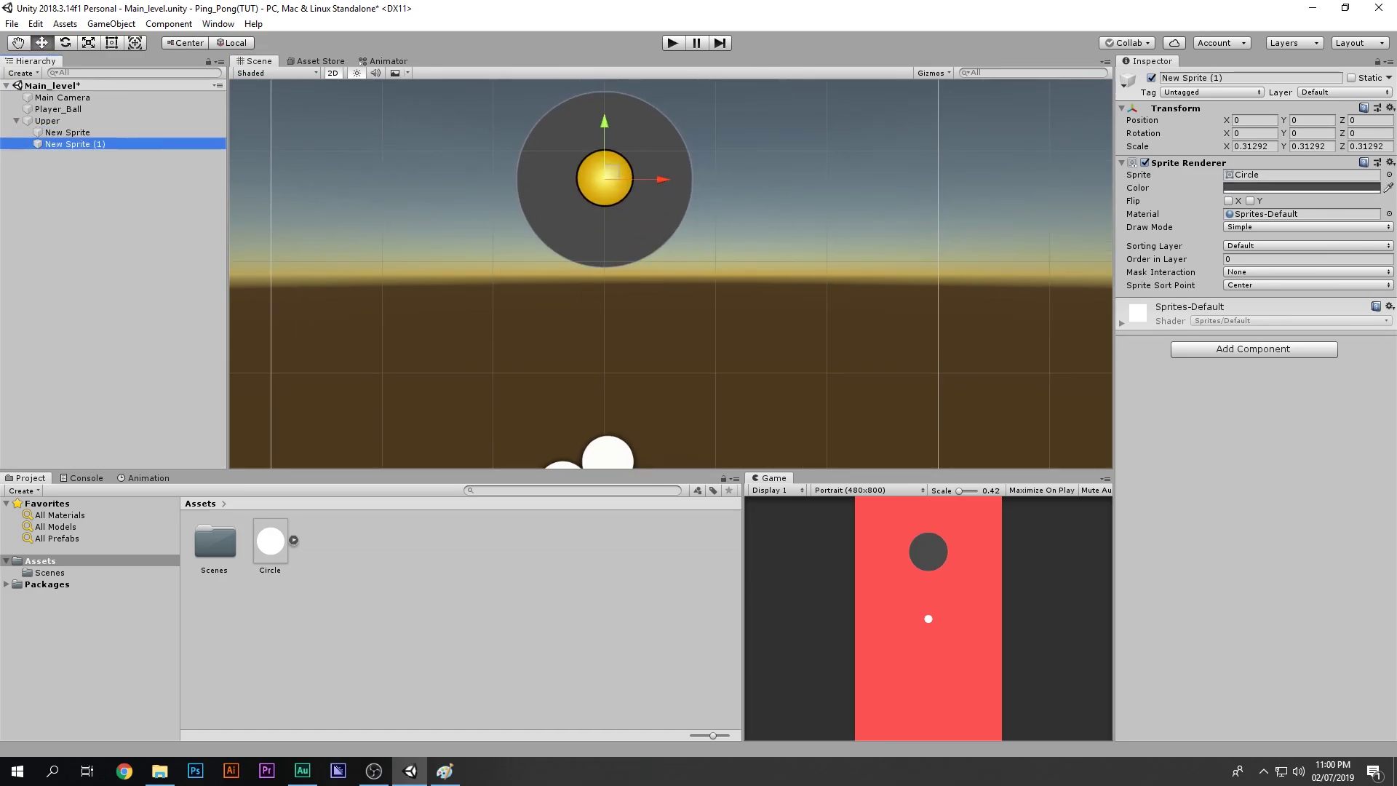
left_click_drag(660, 179, 544, 179)
left_click(68, 132)
left_click_drag(660, 179, 778, 179)
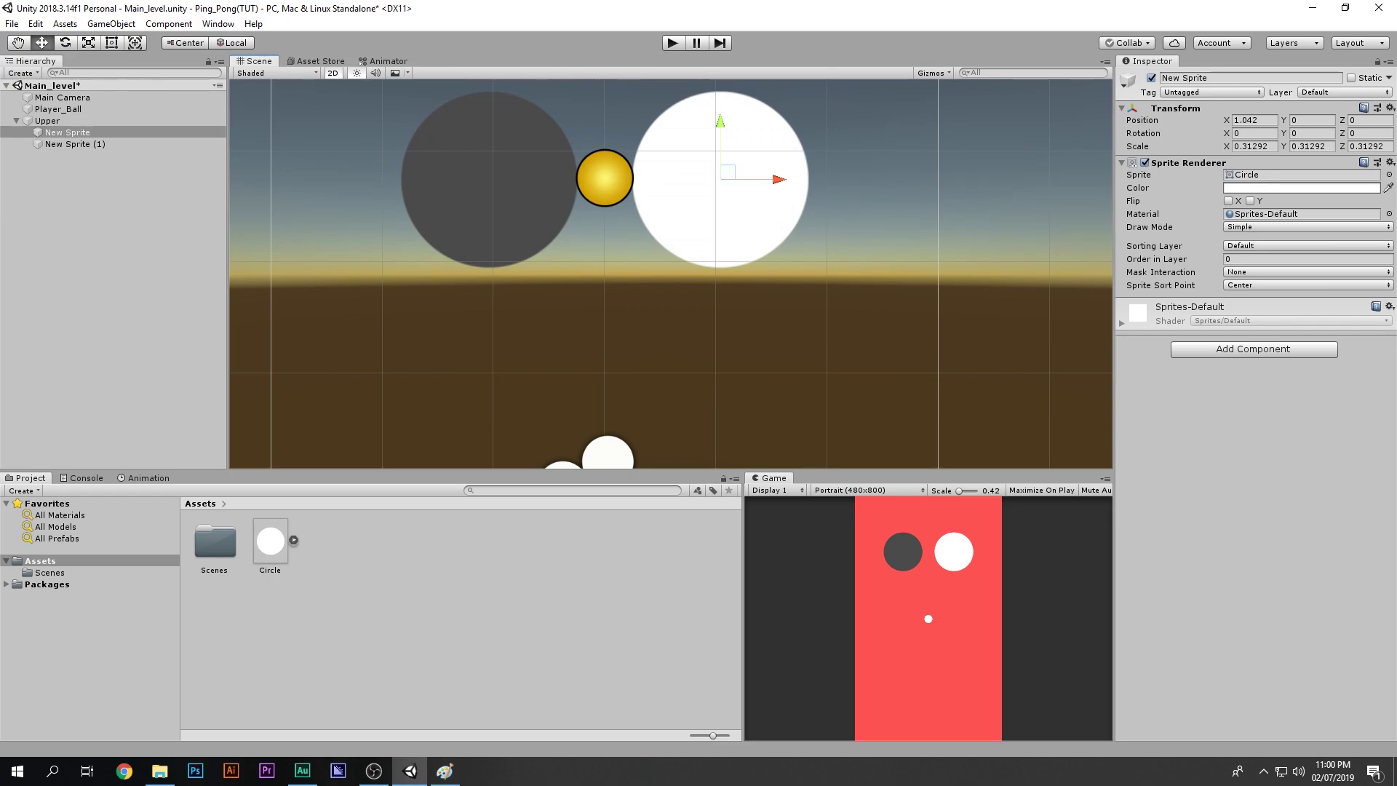
Try to move the Upper parent together with its two circles
left_click(48, 121)
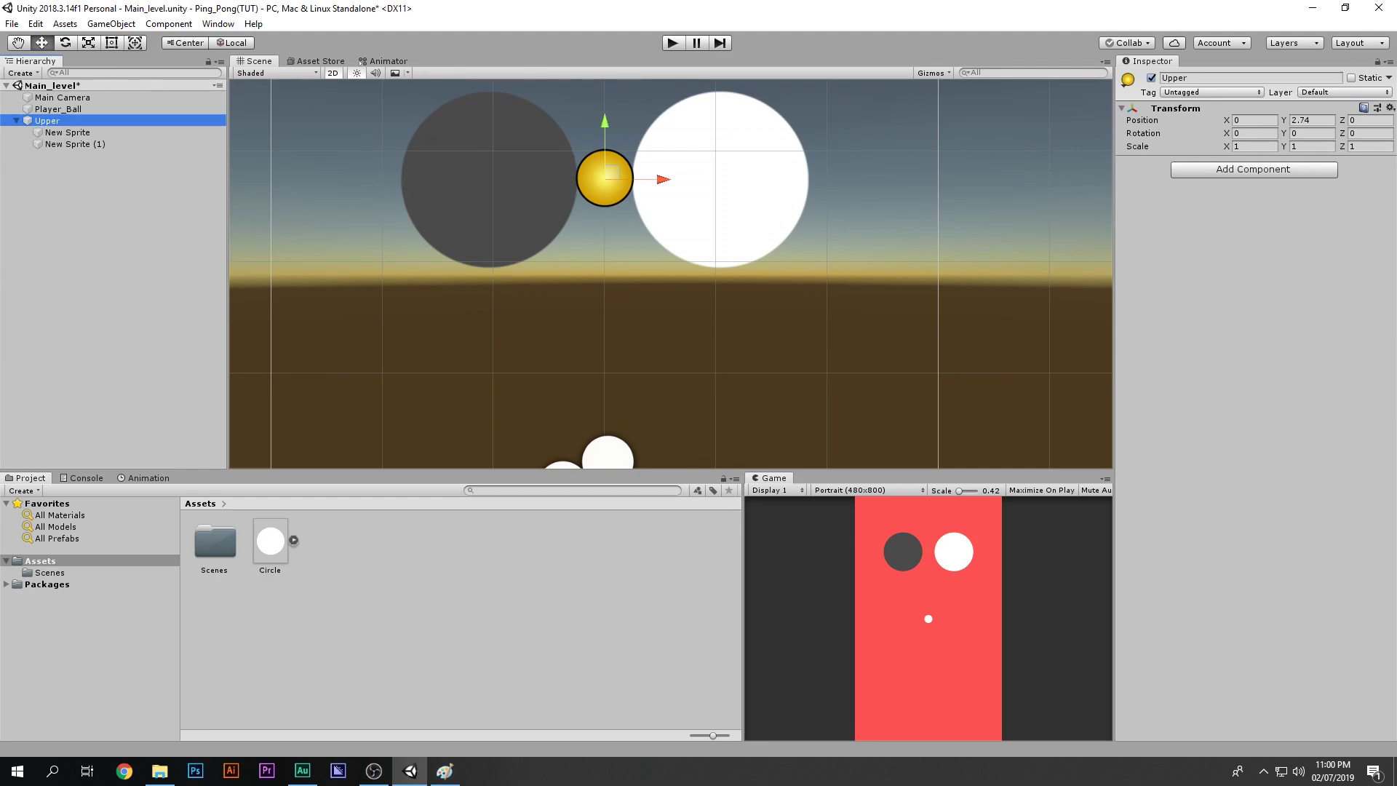
left_click(16, 121)
scroll(562, 149, "down", 7)
mouse_move(601, 164)
left_mouse_down()
mouse_move(600, 142)
mouse_move(600, 163)
mouse_move(641, 203)
mouse_move(580, 190)
left_mouse_up()
key("ctrl+z")
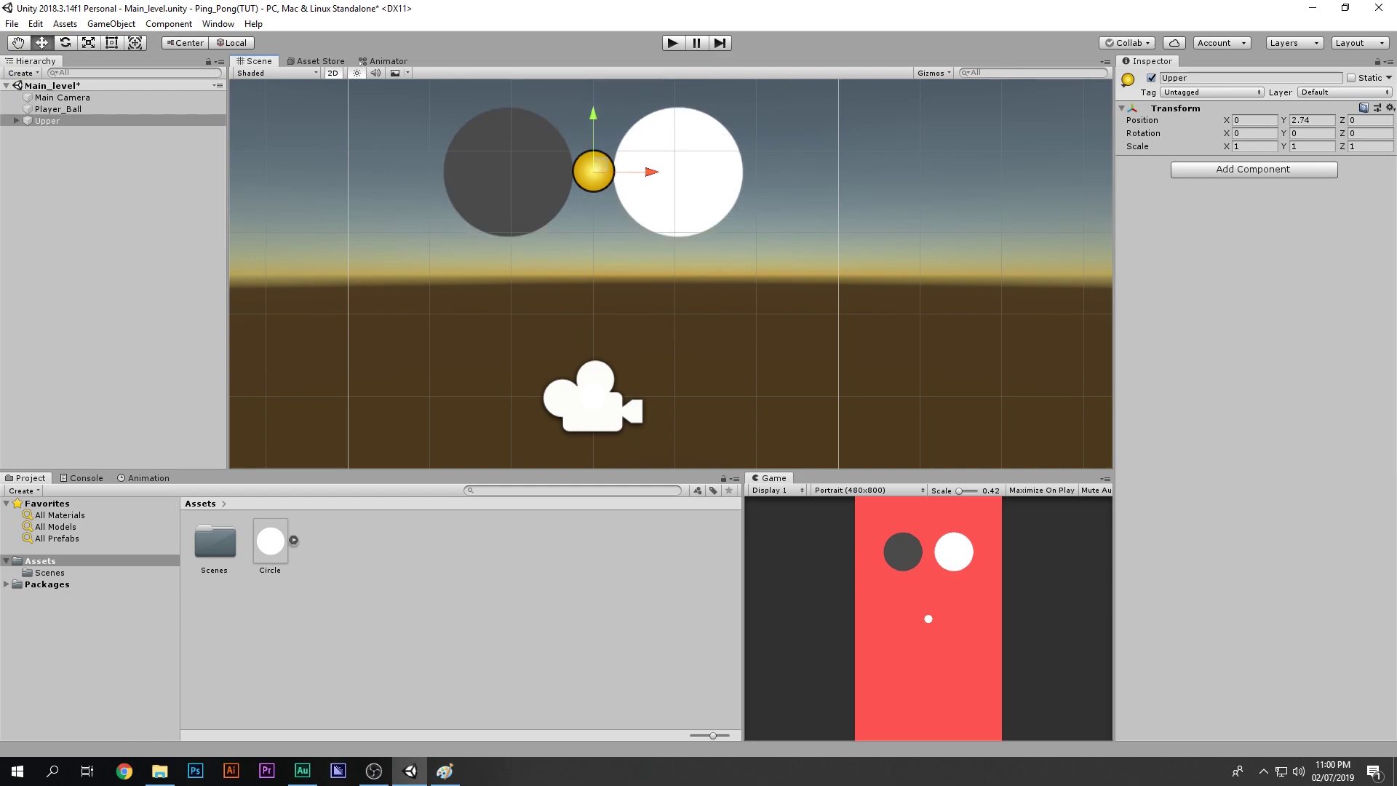
Rename both child circles of Upper as Ball and collapse the Upper group
left_click(16, 121)
left_click(67, 132)
left_click(74, 144, "shift")
middle_click_drag(655, 189, 657, 214)
left_click(1250, 78)
type("Ball")
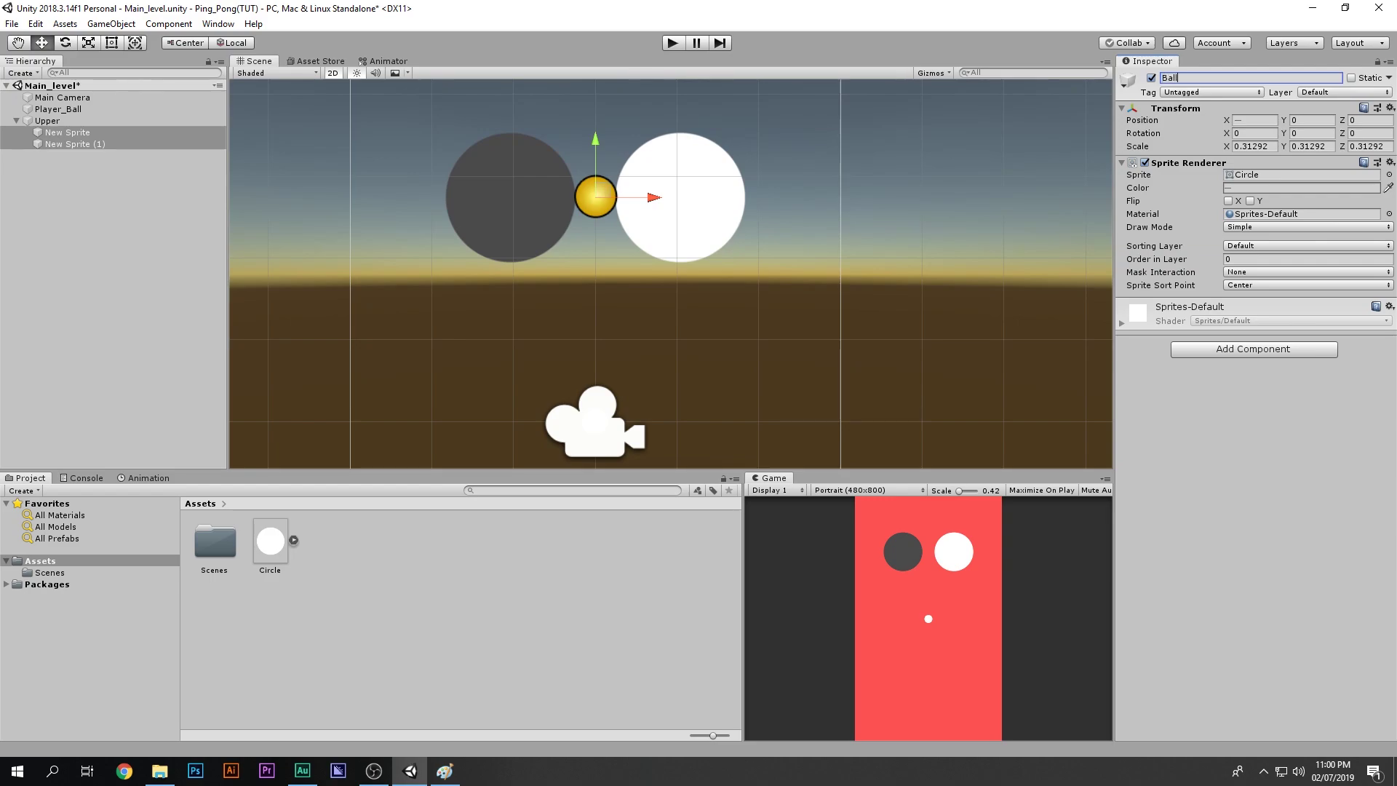
key("Return")
left_click(48, 121)
left_click(16, 120)
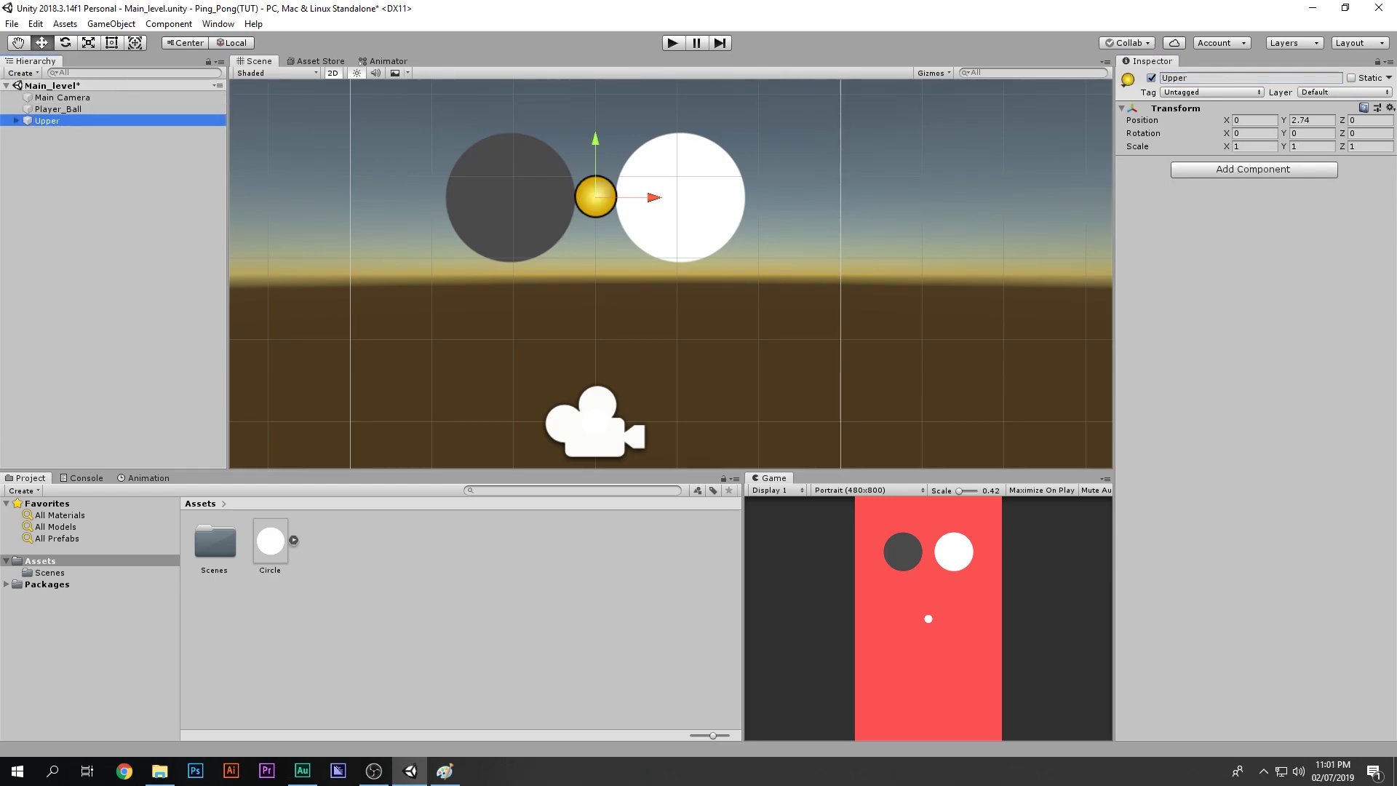
Try raising the Upper group to about Y 3.54
left_click(1255, 121)
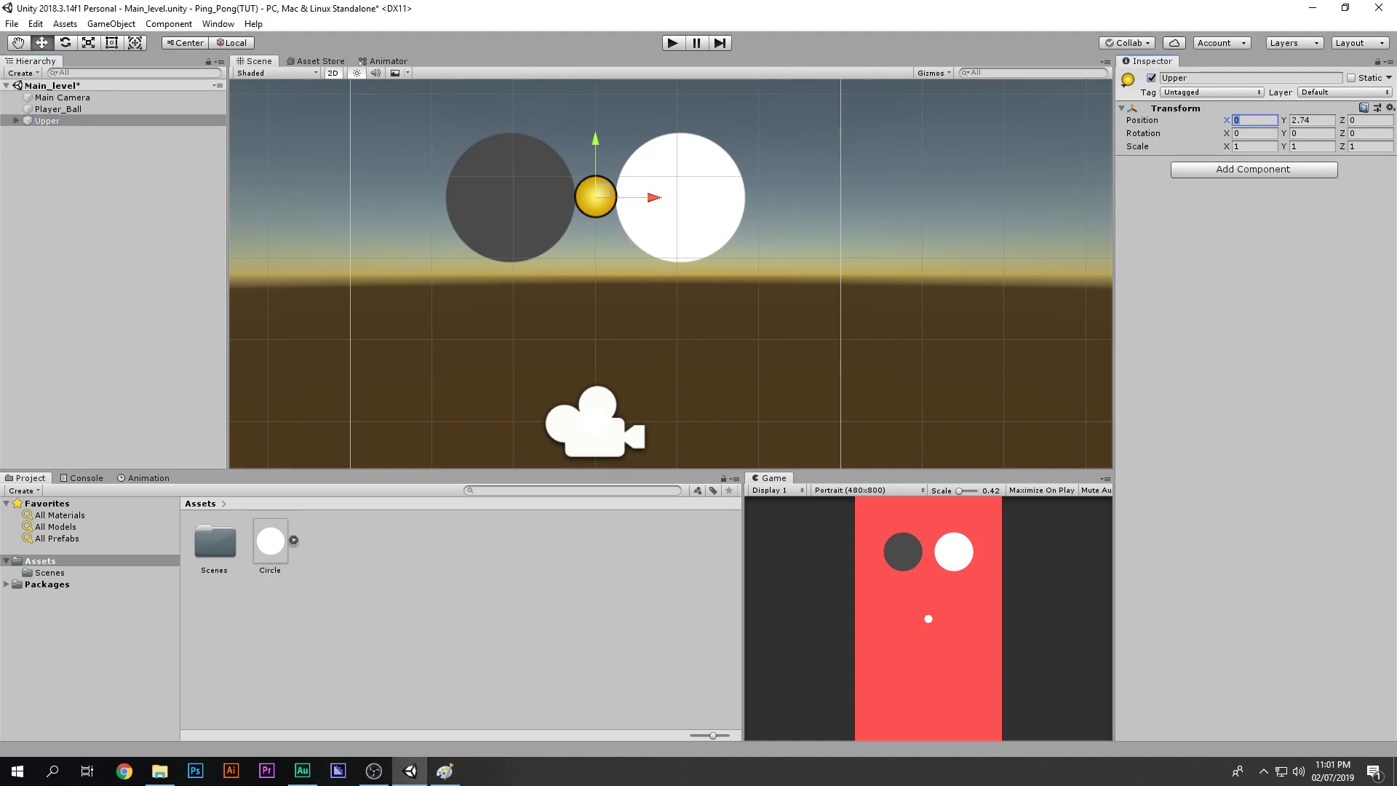
left_click(1370, 120)
left_click_drag(1284, 120, 1295, 121)
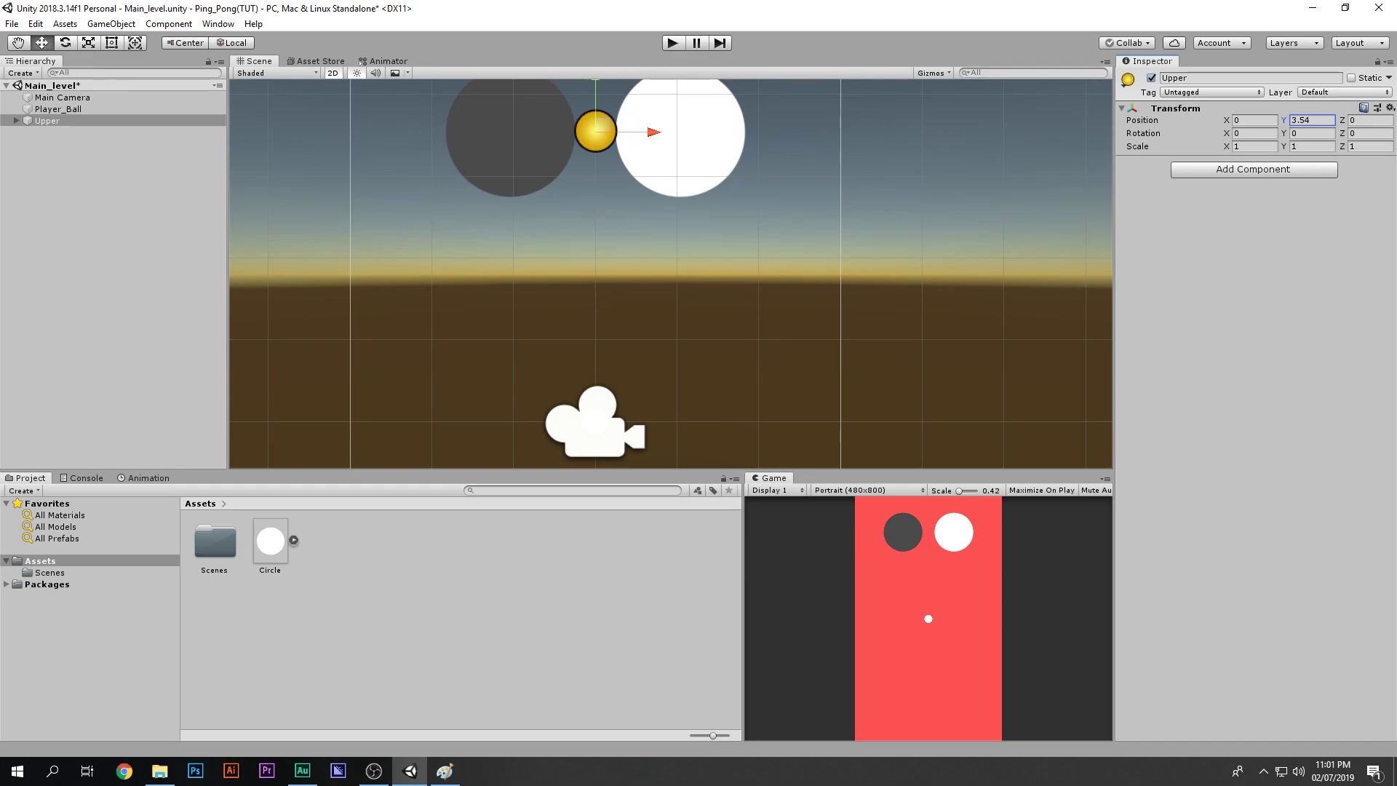
key("ctrl+z")
Set the Upper group's Y position to 3
scroll(617, 106, "down", 3)
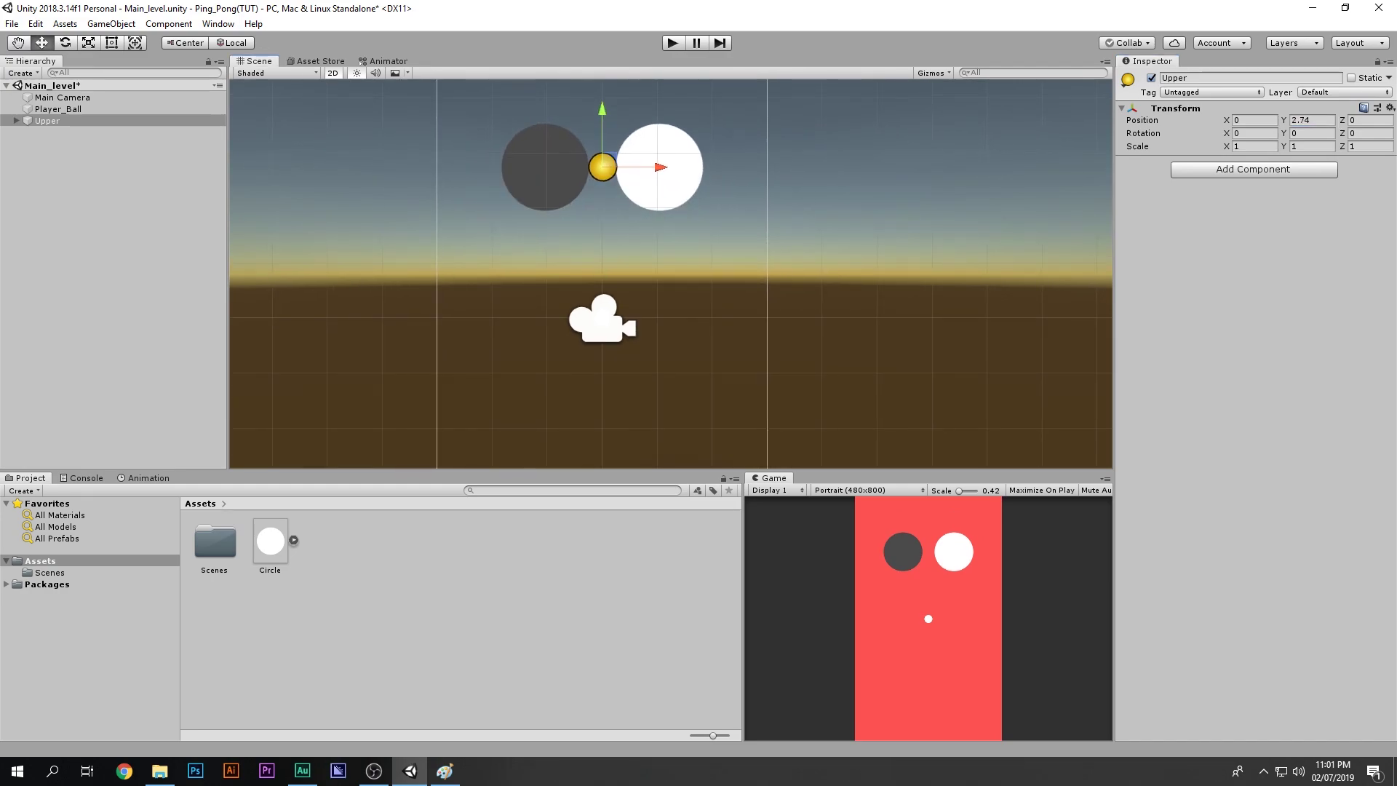
left_click(1311, 121)
type("3")
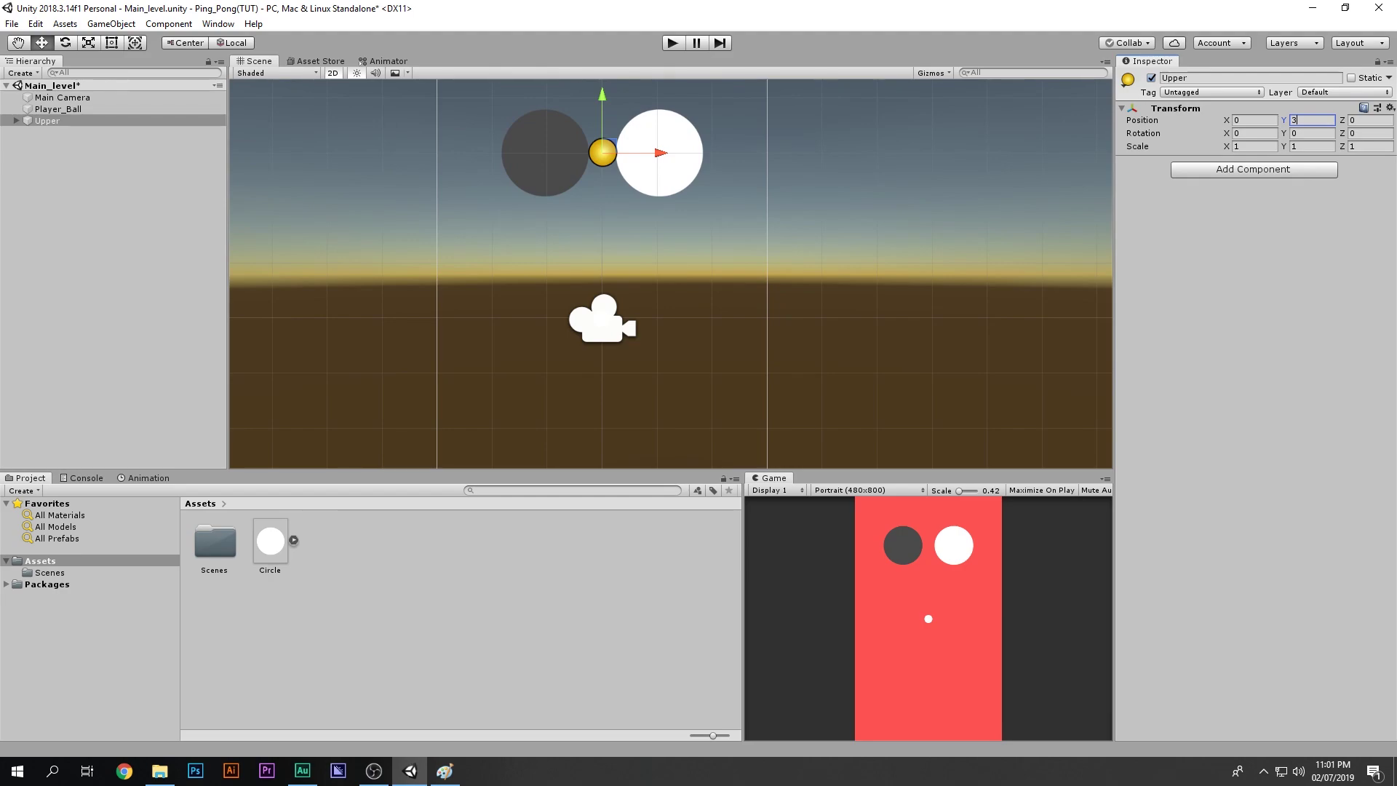
key("alt+Tab")
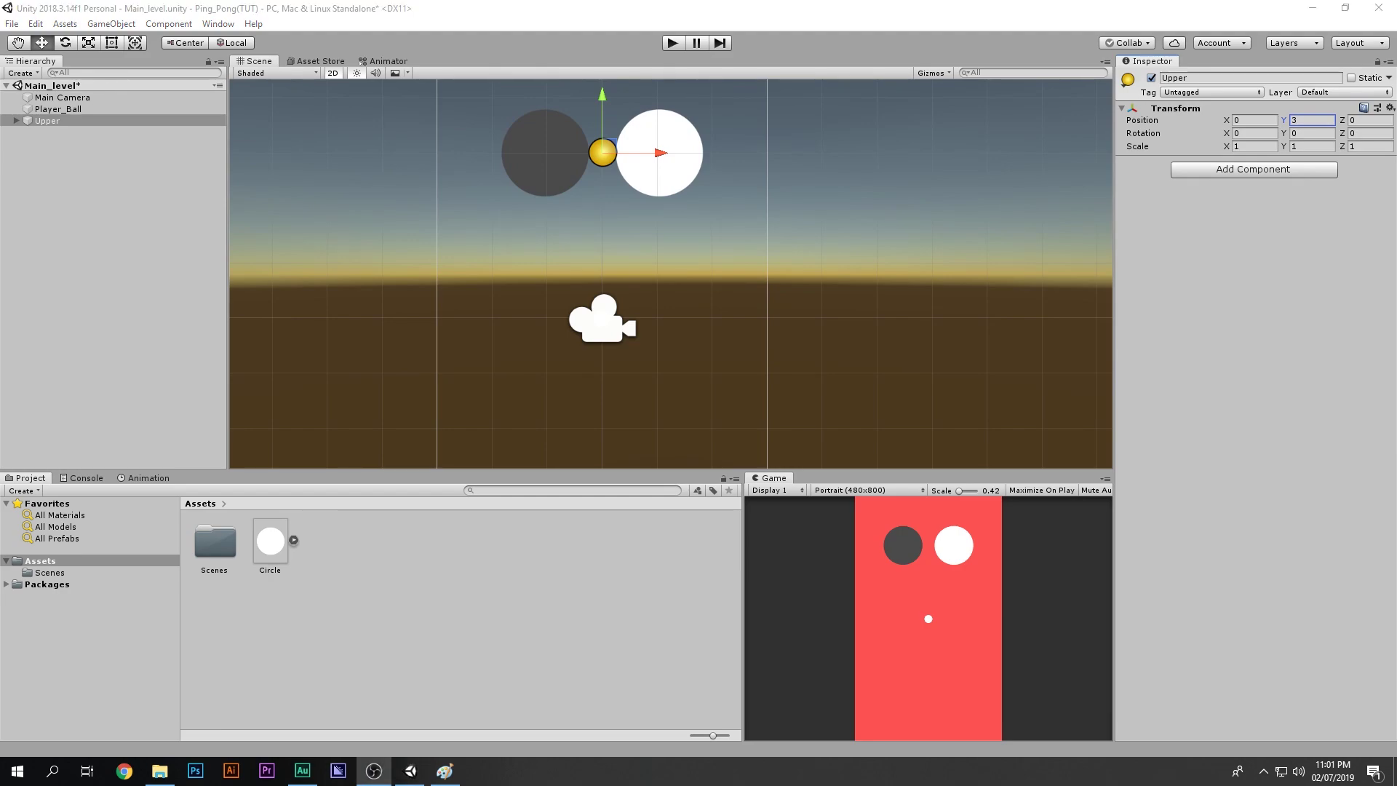
key("alt+Tab")
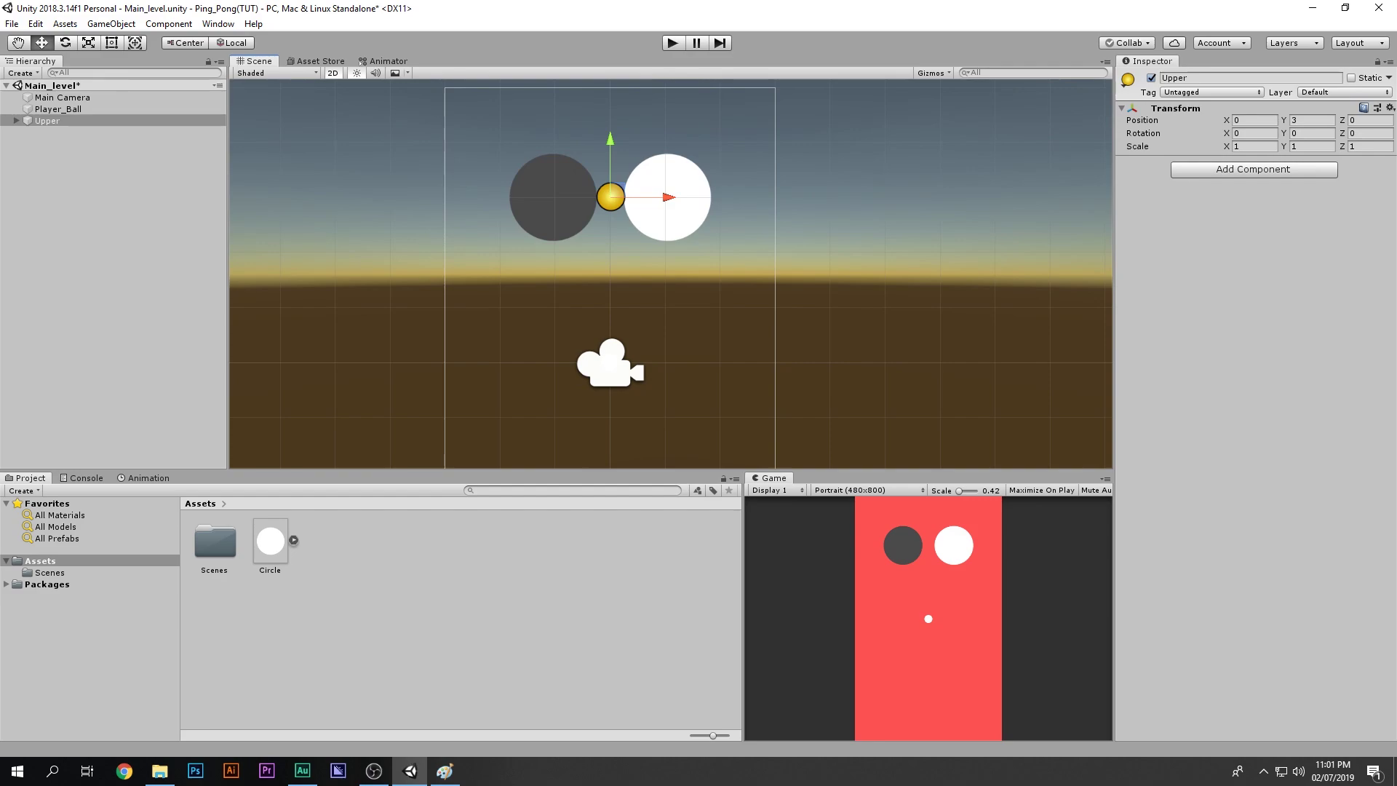
Duplicate the Upper group with its two circles and rename the copy as Lower
left_click(109, 218)
left_click(48, 121)
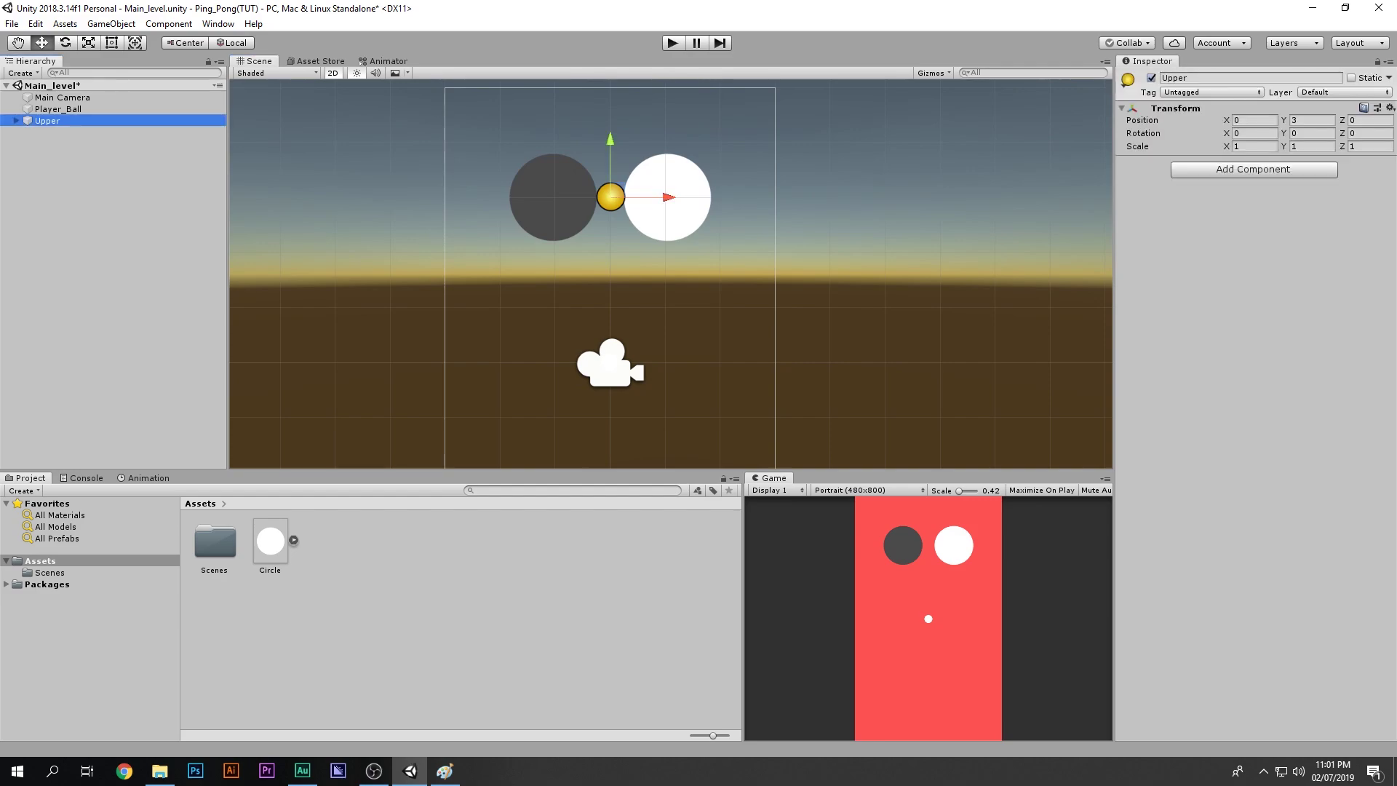
scroll(608, 228, "down", 4)
middle_click_drag(609, 228, 635, 150)
left_click(48, 121)
key("ctrl+d")
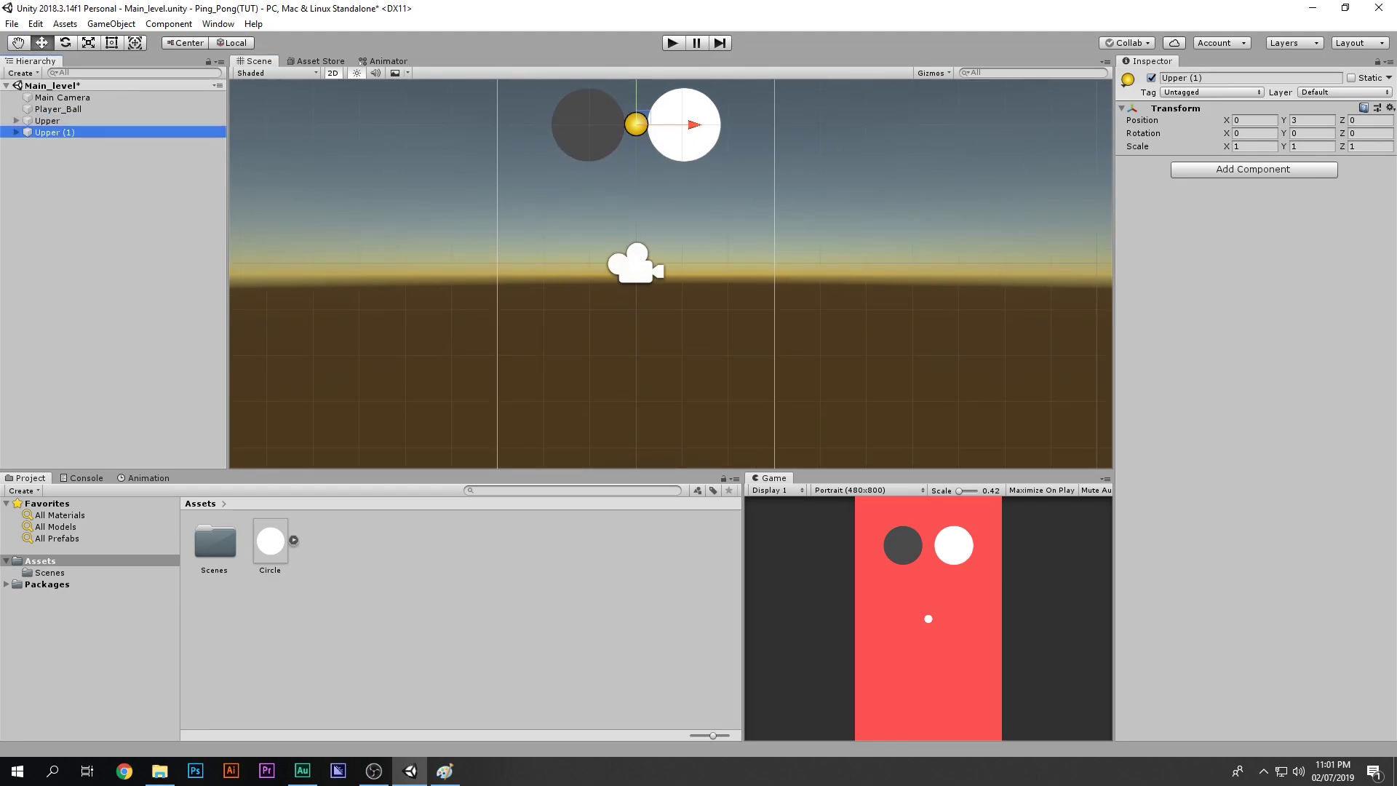
left_click(1209, 78)
type("Lower")
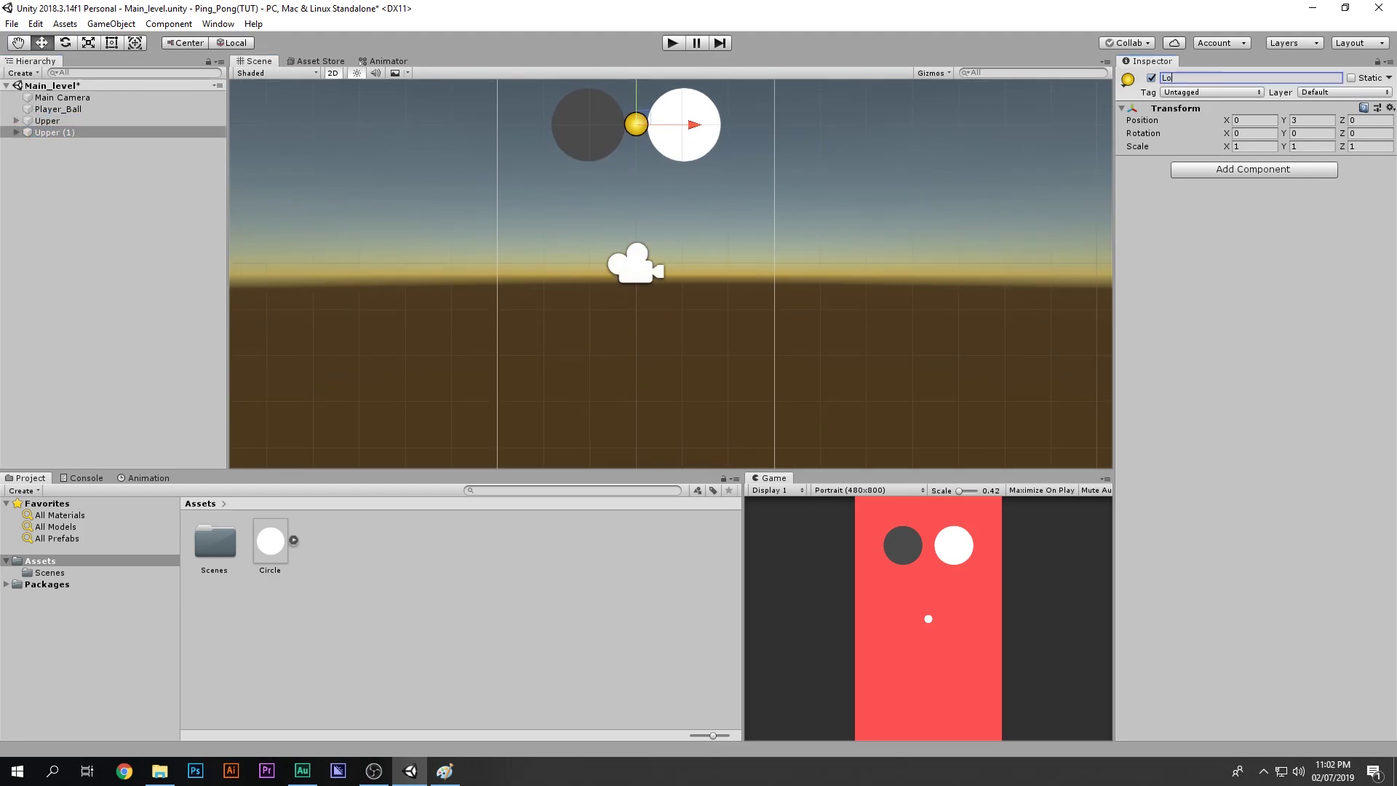
key("Return")
Try to move the Lower group freehand straight down toward the lower part of the camera frame
scroll(753, 204, "down", 6)
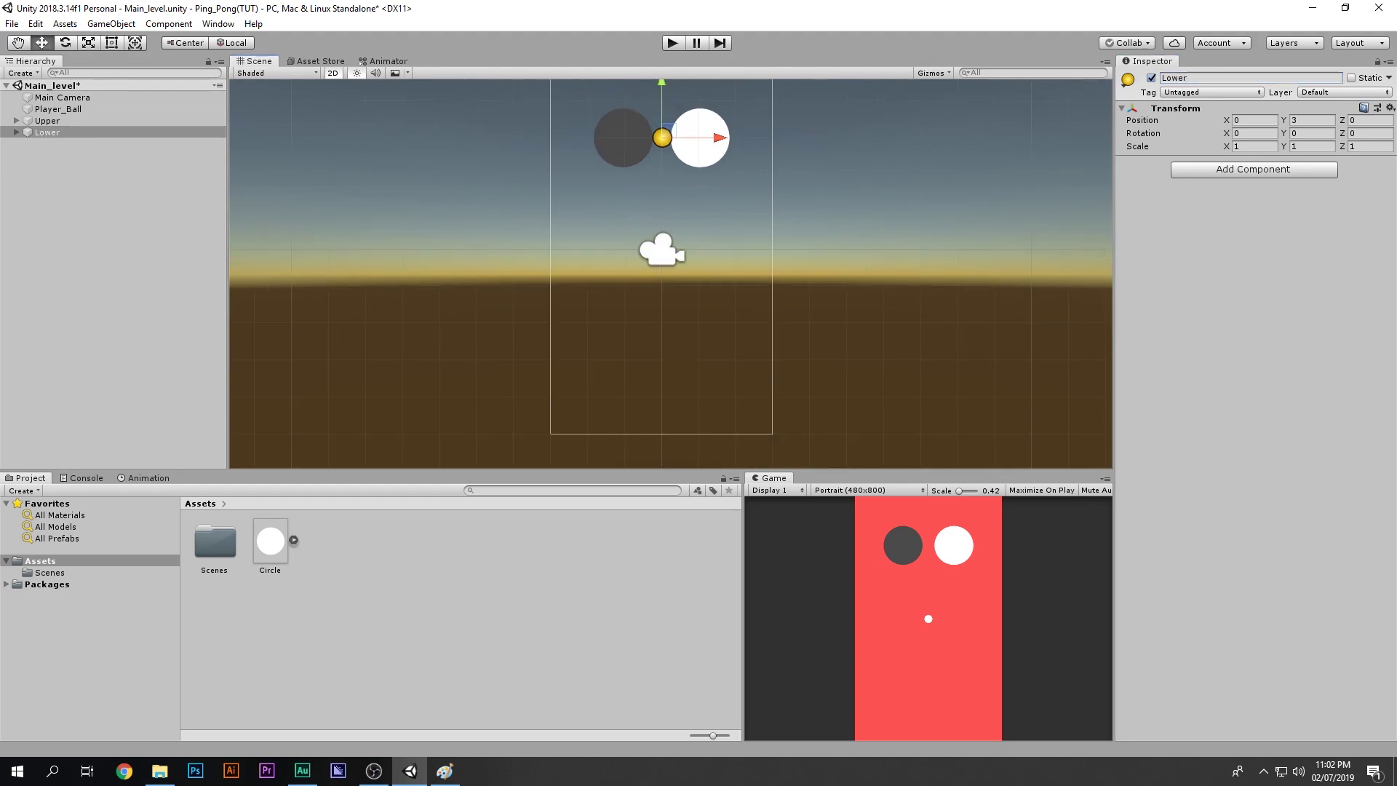
middle_click_drag(753, 204, 730, 269)
left_click_drag(640, 152, 641, 352)
key("ctrl+z")
Set the Lower group's Y position to -3 so it mirrors Upper below the centre
left_click(1292, 120)
left_click(1293, 120)
type("-")
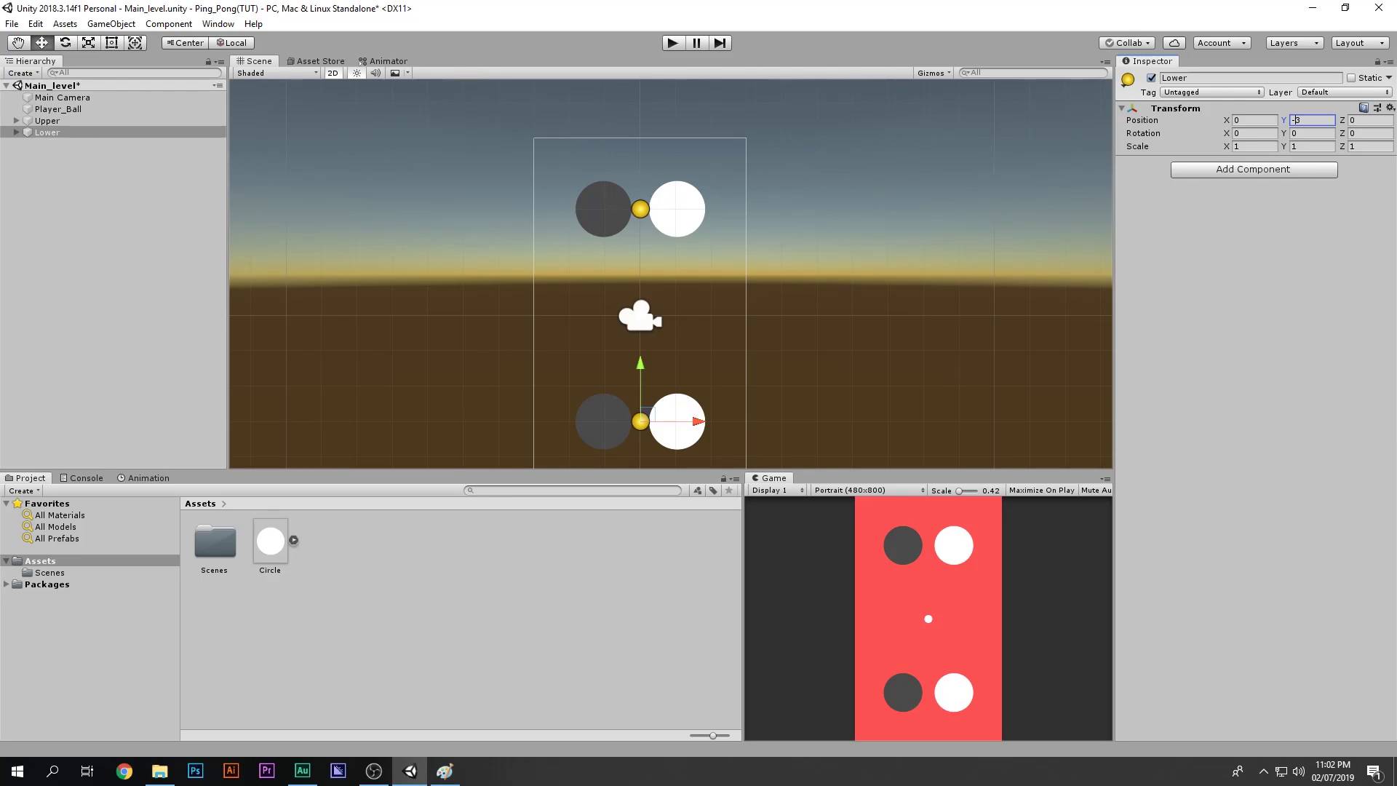
key("shift+Right")
left_click(48, 121)
left_click(48, 132)
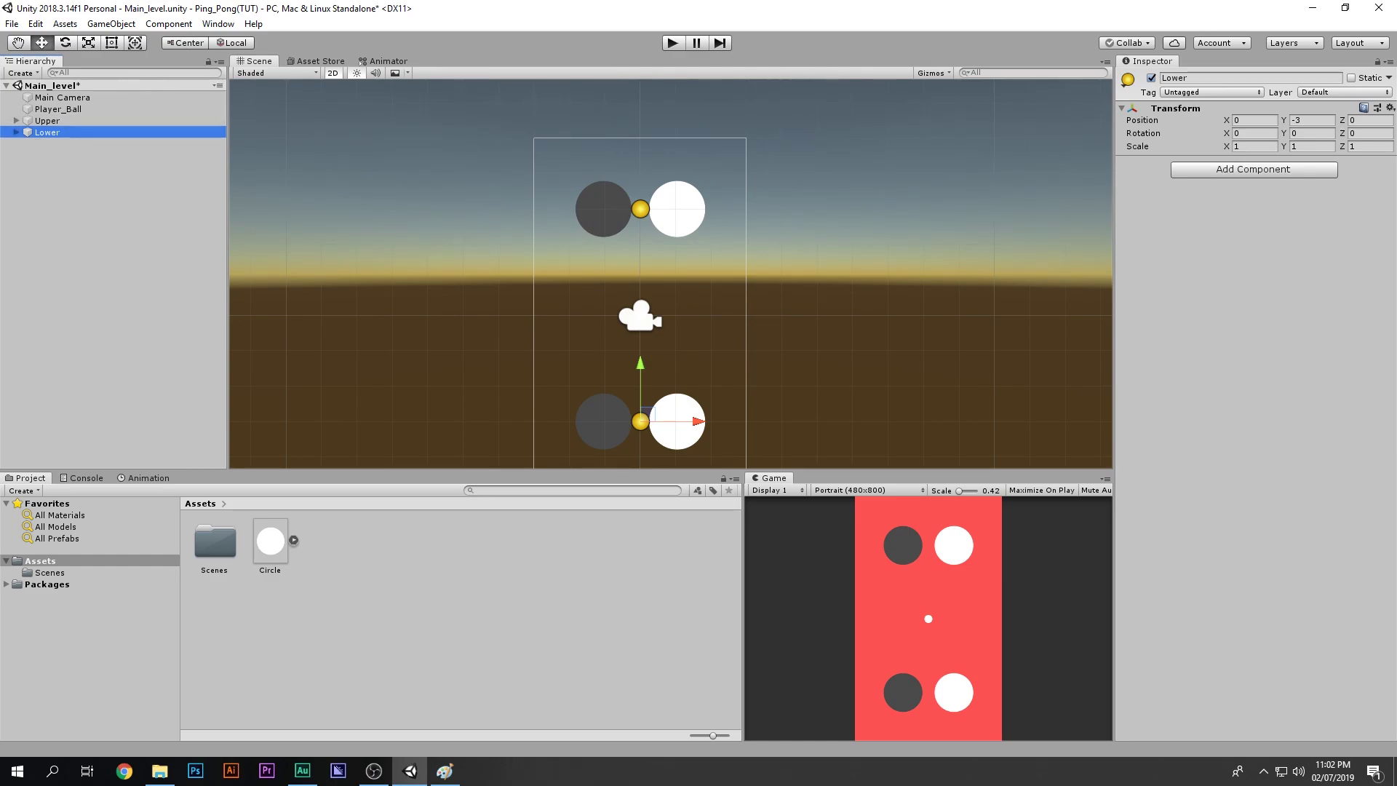
Clear the selection and save the Main_level scene
left_click(102, 233)
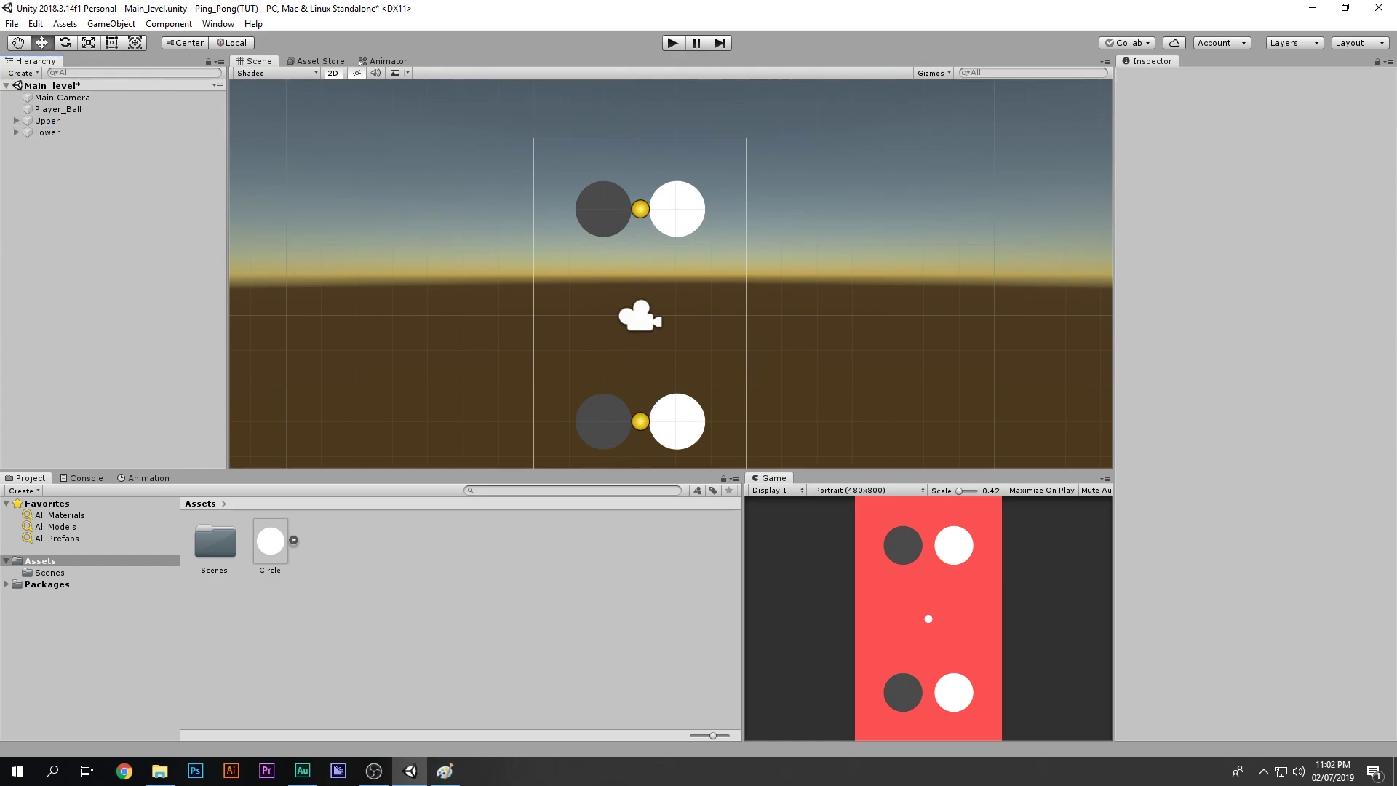
scroll(698, 282, "up", 3)
middle_click_drag(695, 324, 724, 285)
key("ctrl+s")
left_click(929, 619)
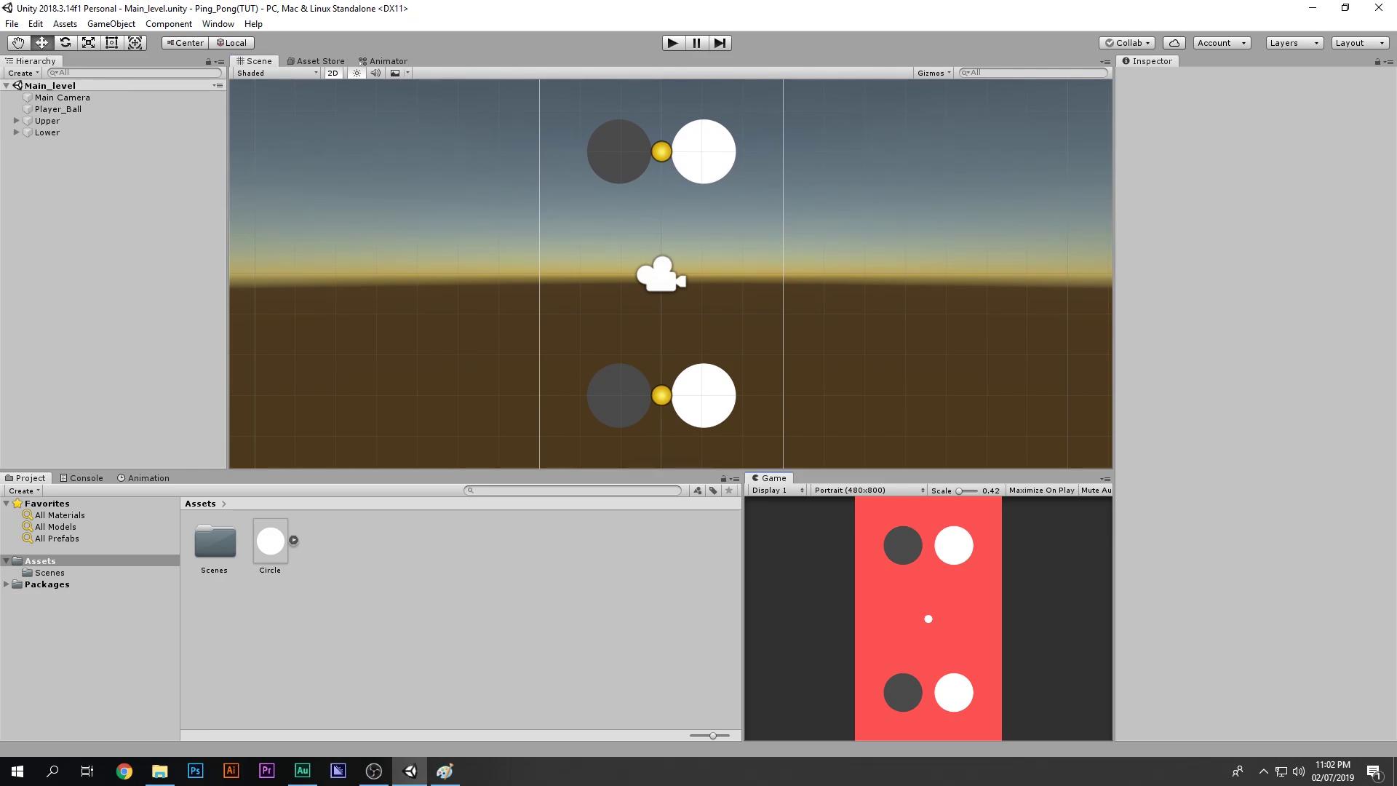
Switch to the Paint sketch and draw a horizontal red stroke across the upper circles and another across the lower circles
left_click(444, 771)
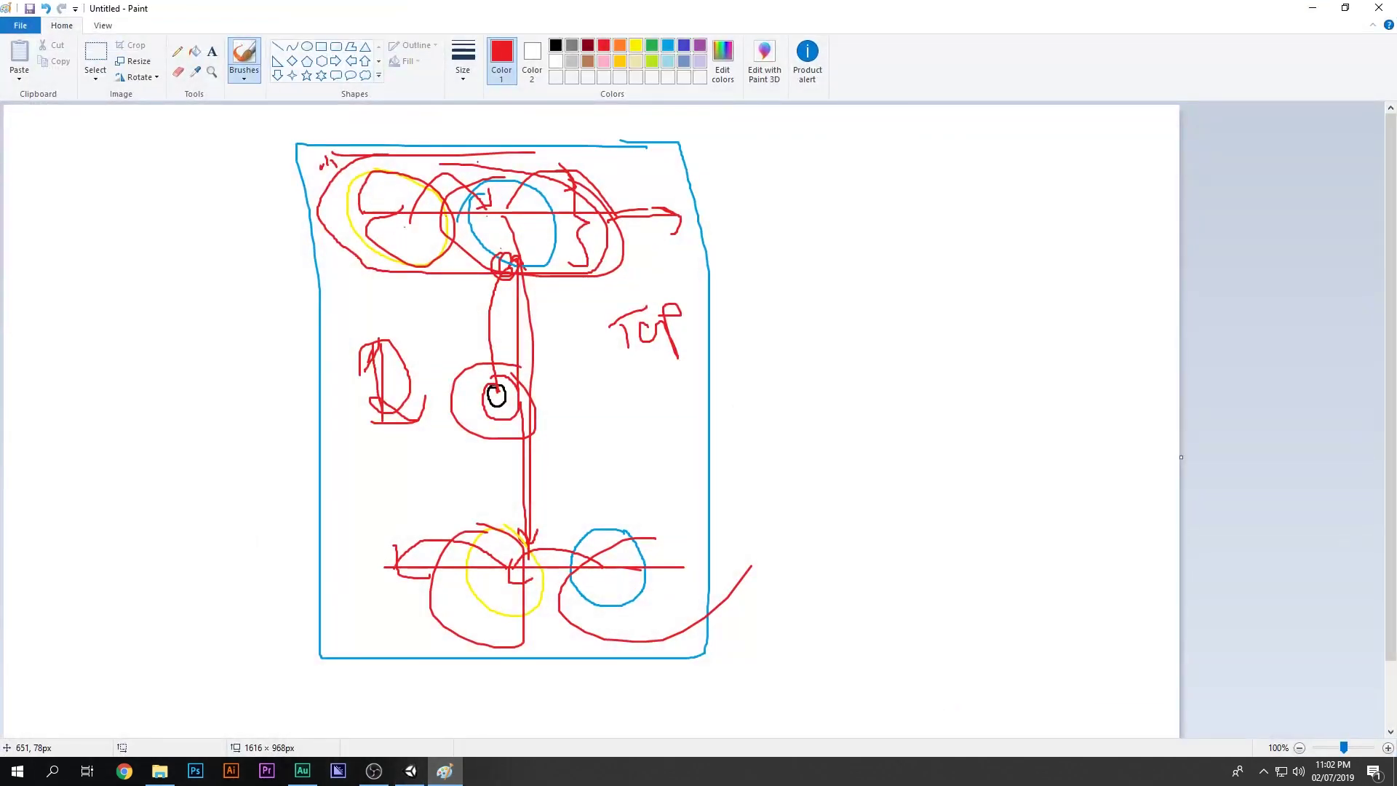
left_click_drag(524, 218, 390, 218)
left_click_drag(501, 580, 657, 573)
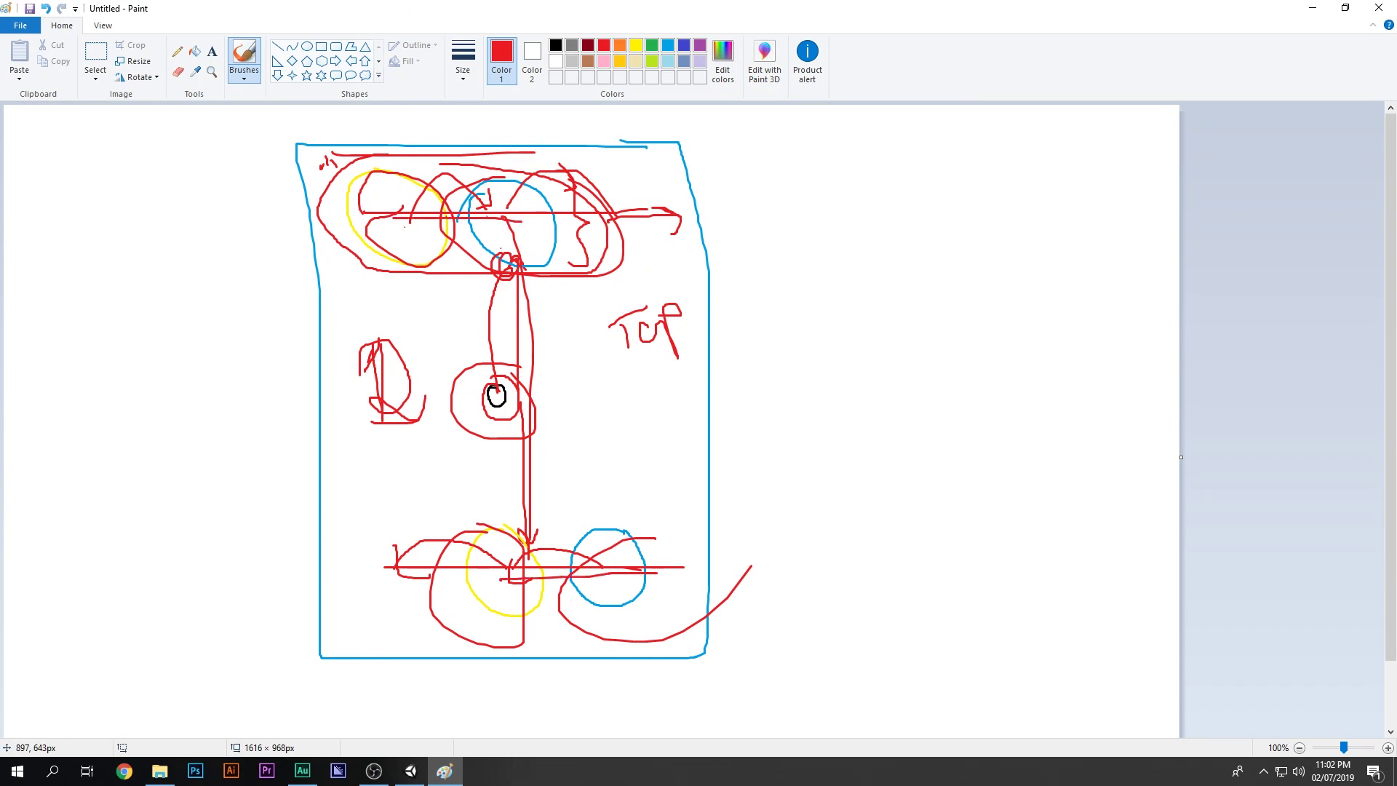
Undo the sketch's red annotations back to the circles, the ball and its two vertical arrows, keeping the blue frame
key("ctrl+z")
key("ctrl+z")
key("ctrl+z")
key("ctrl+z")
key("ctrl+z")
key("ctrl+z")
key("ctrl+z")
key("ctrl+z")
key("ctrl+z")
key("ctrl+z")
key("ctrl+z")
key("ctrl+z")
key("ctrl+z")
key("ctrl+z")
key("ctrl+z")
key("ctrl+z")
key("ctrl+z")
key("ctrl+z")
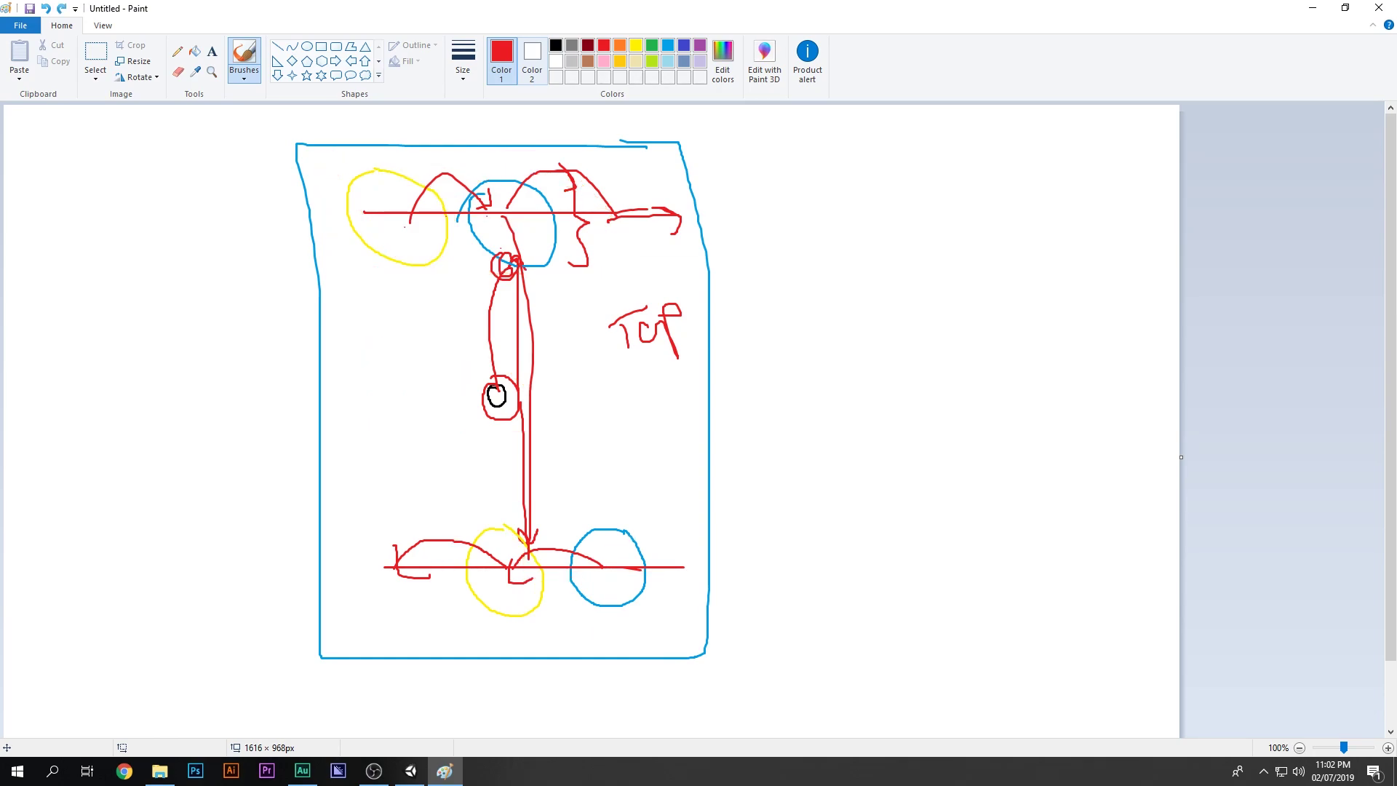
key("ctrl+z")
key("ctrl+z")
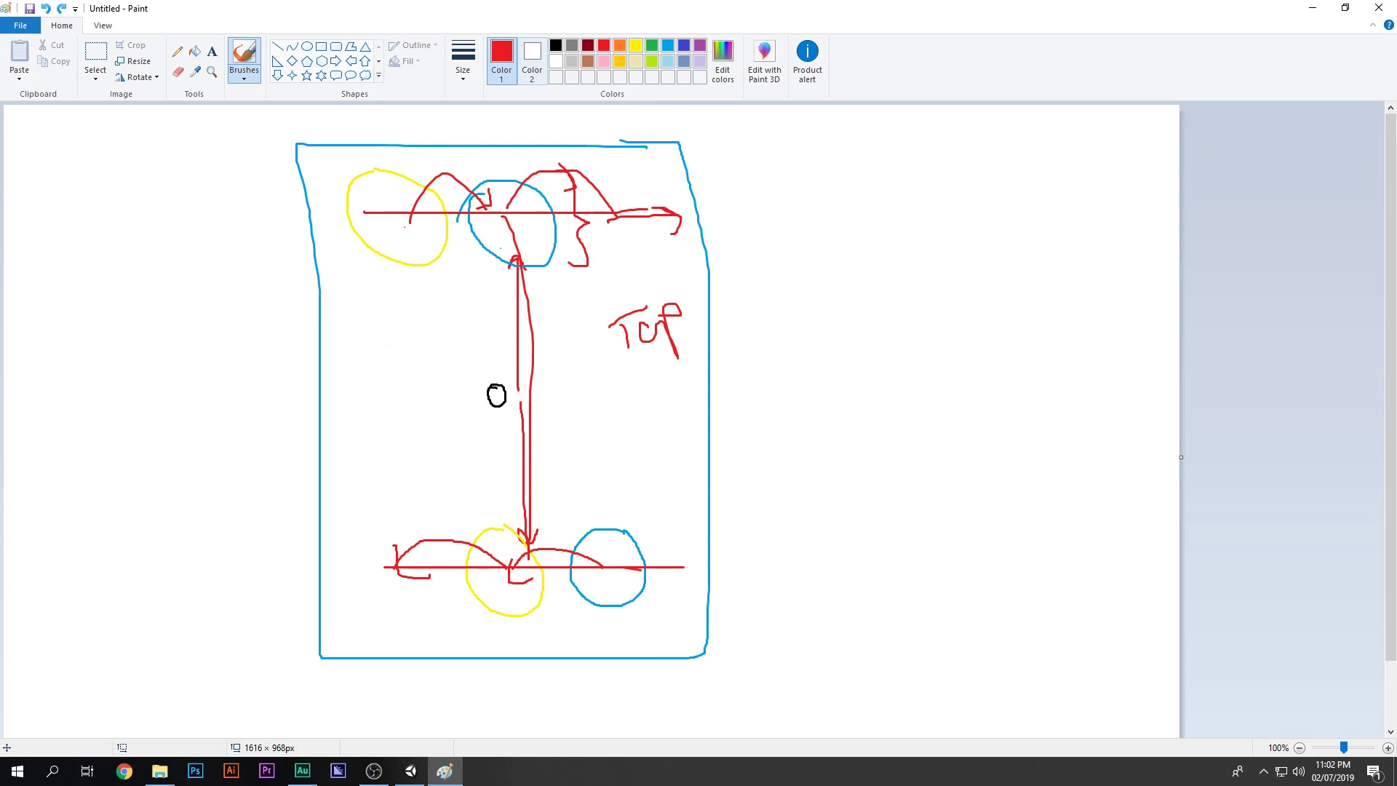
key("ctrl+z")
key("ctrl+z")
key("ctrl+z")
key("ctrl+z")
key("ctrl+z")
key("ctrl+z")
key("ctrl+z")
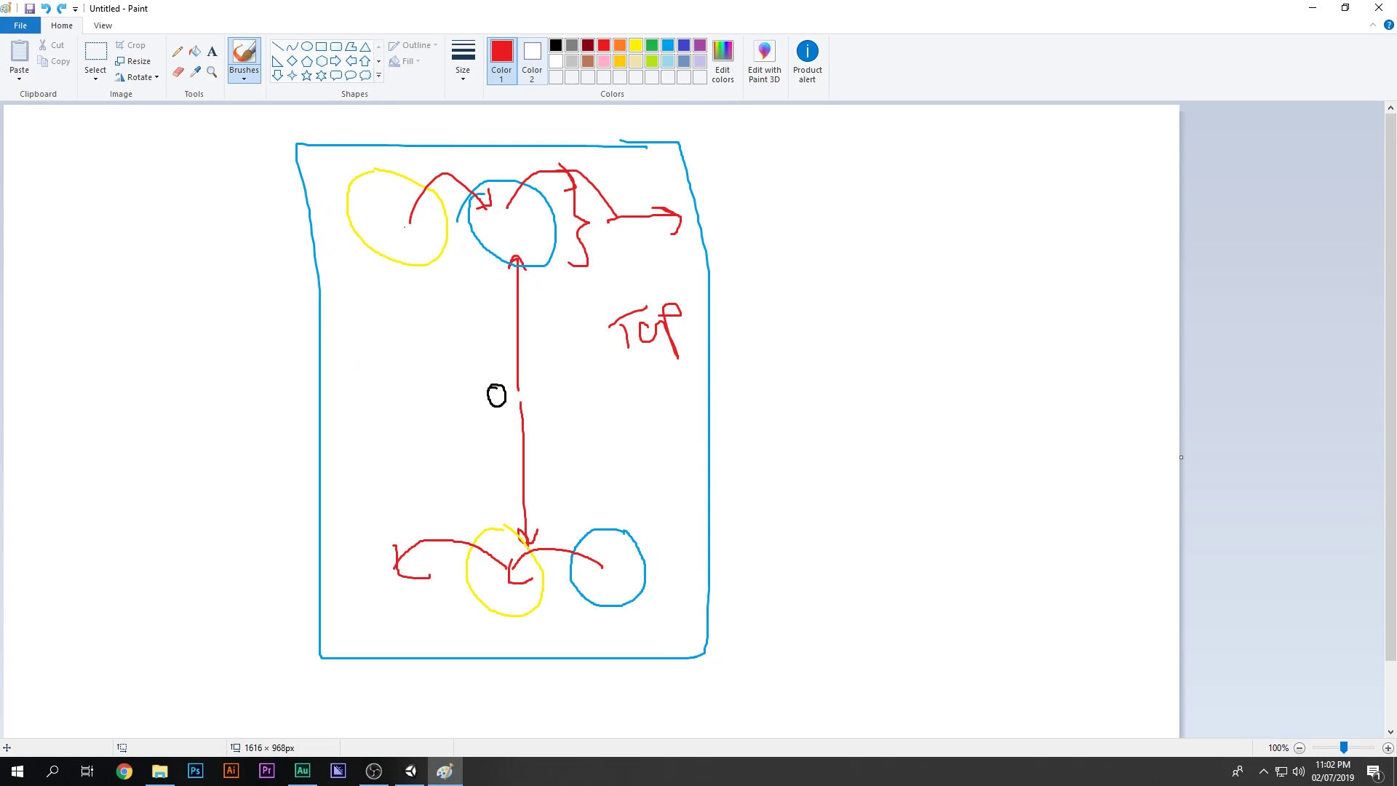
key("ctrl+z")
key("ctrl+z")
key("ctrl+z")
key("ctrl+z")
key("ctrl+z")
key("ctrl+z")
key("ctrl+z")
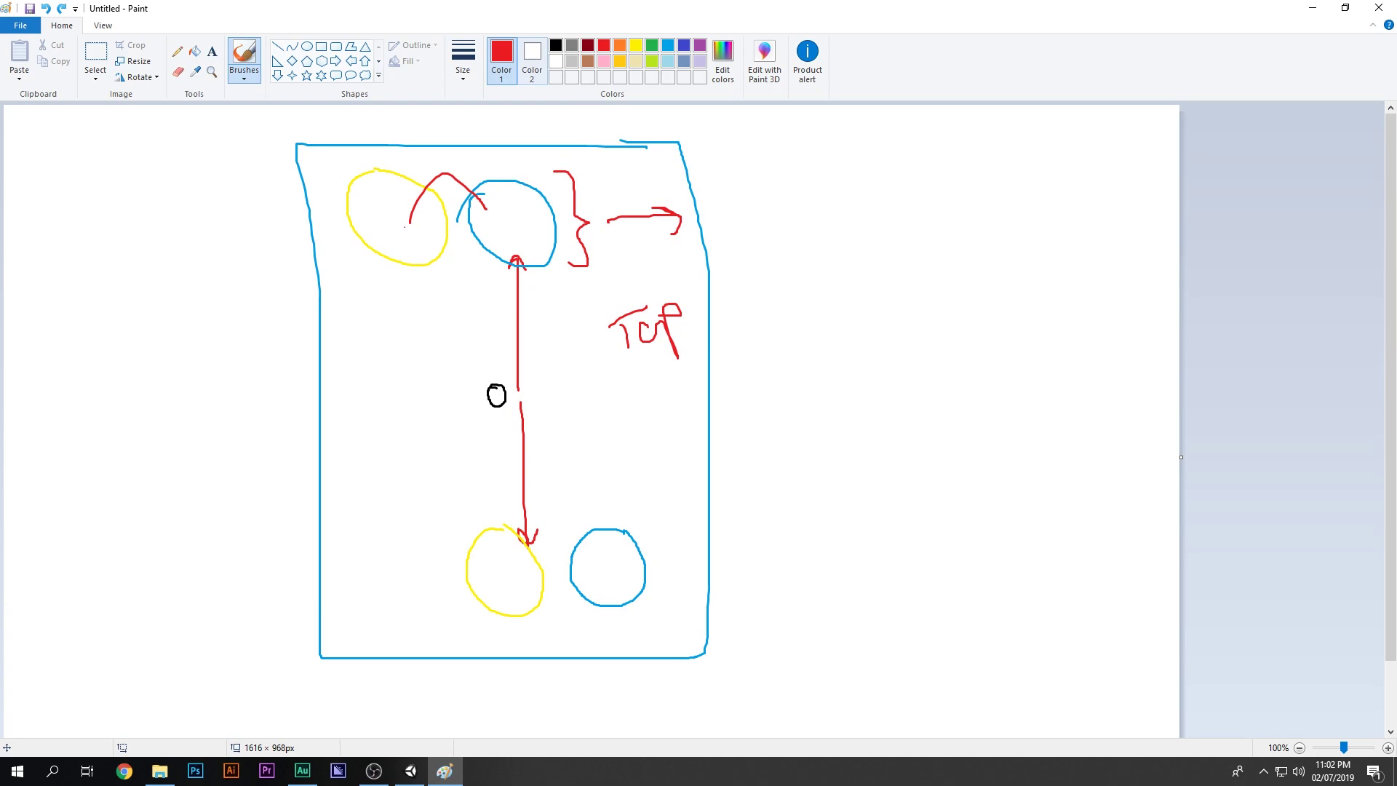
key("ctrl+z")
key("ctrl+z")
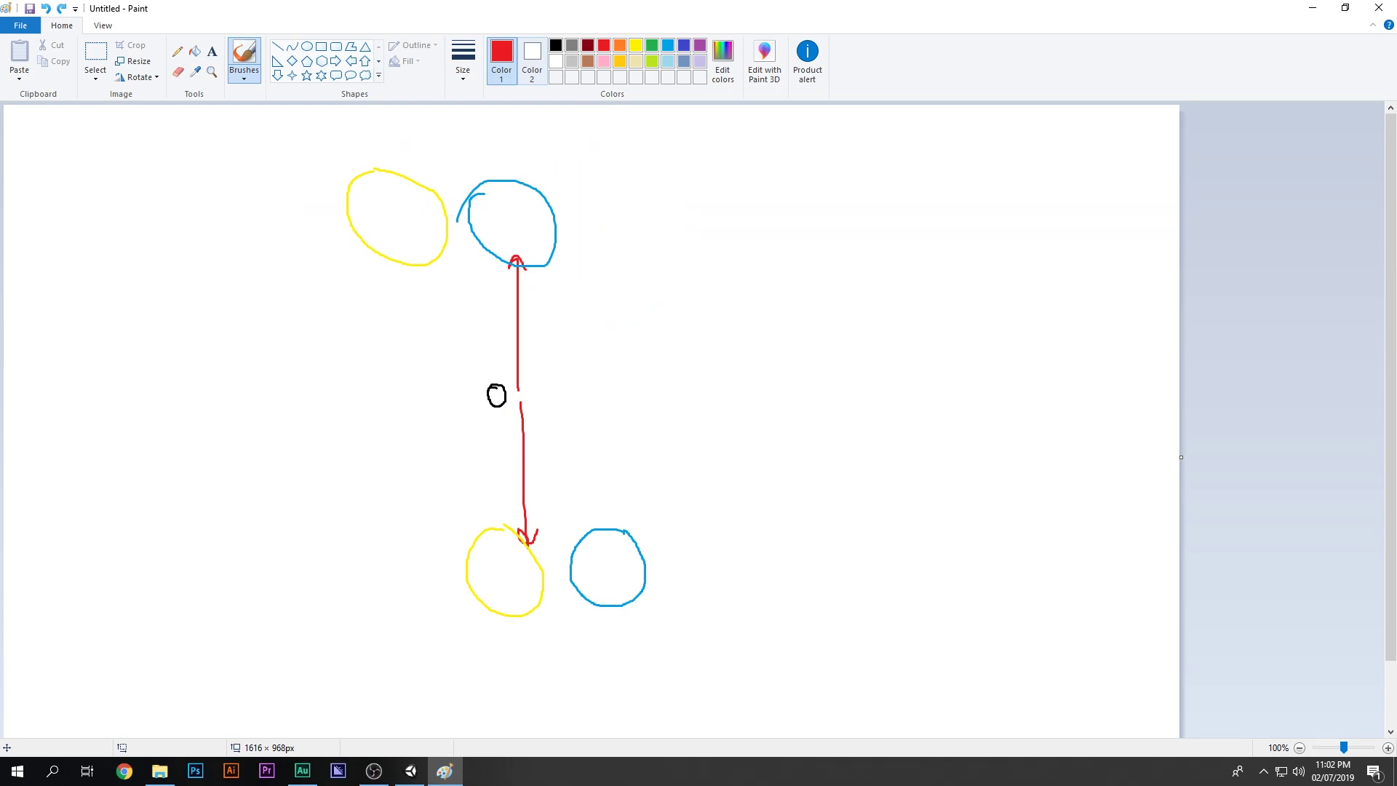
key("ctrl+y")
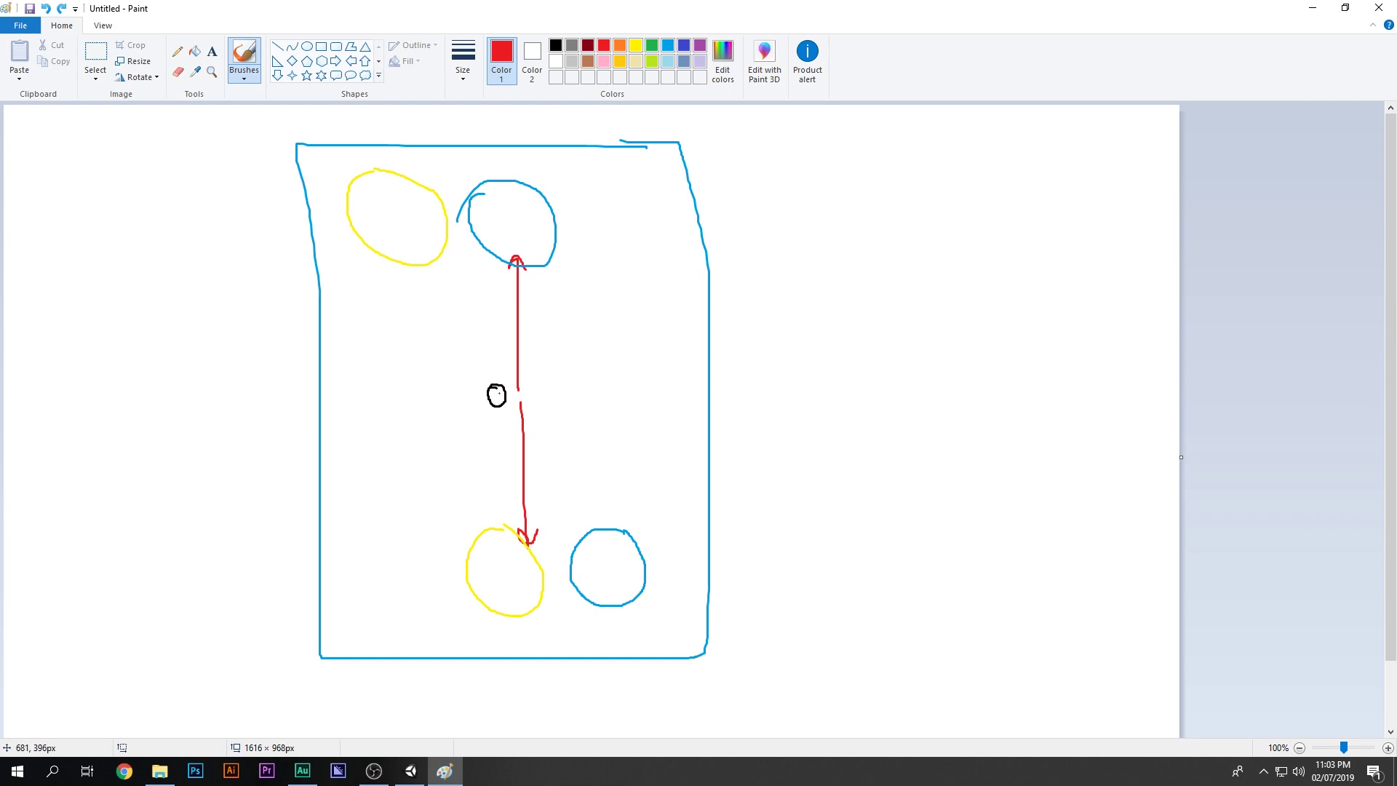
Try red strokes from the black ball up to the upper circles and down to the lower circles
left_click_drag(494, 389, 495, 255)
mouse_move(493, 409)
left_mouse_down()
mouse_move(491, 515)
mouse_move(506, 548)
left_mouse_up()
key("ctrl+z")
key("ctrl+z")
Return to Unity and preview the layout in the maximized Game view
left_click(1312, 8)
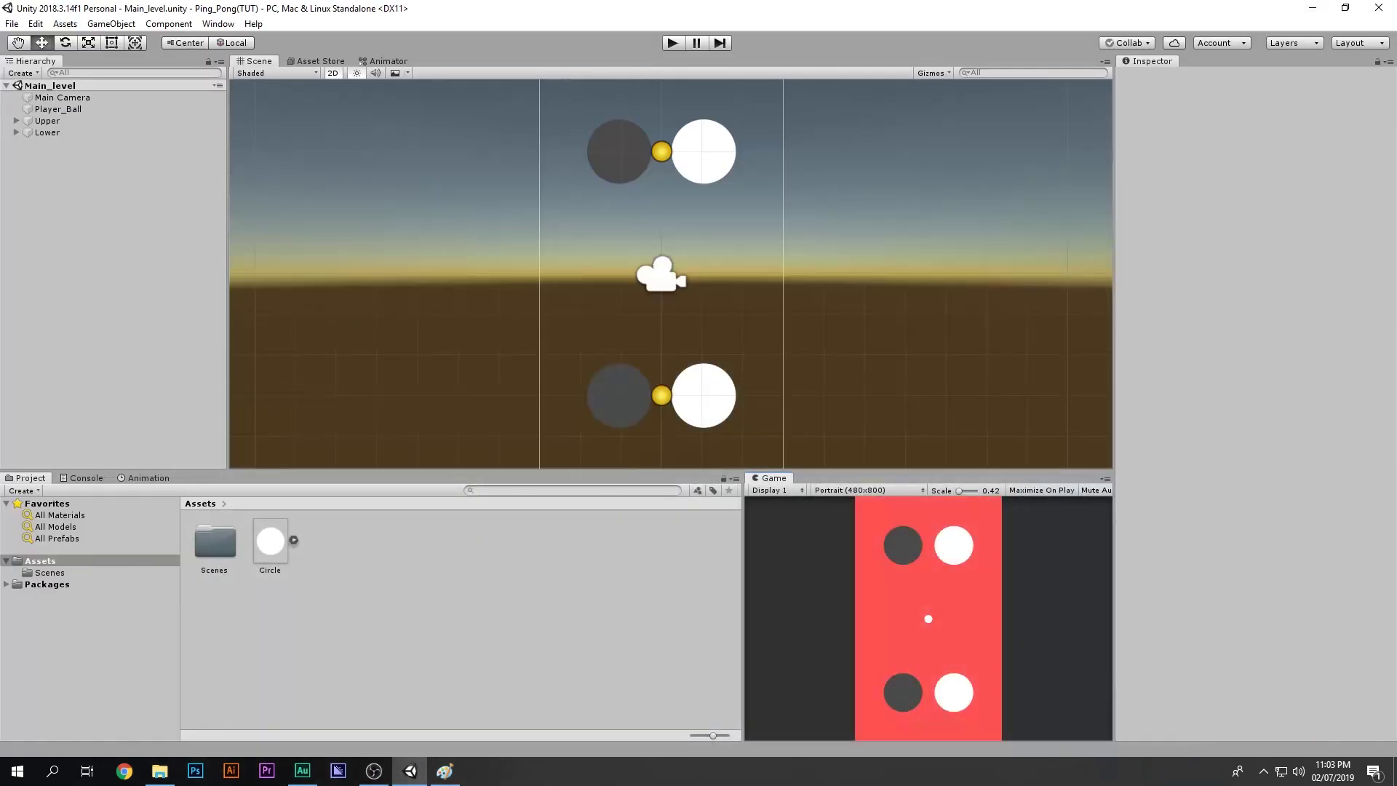
key("shift+space")
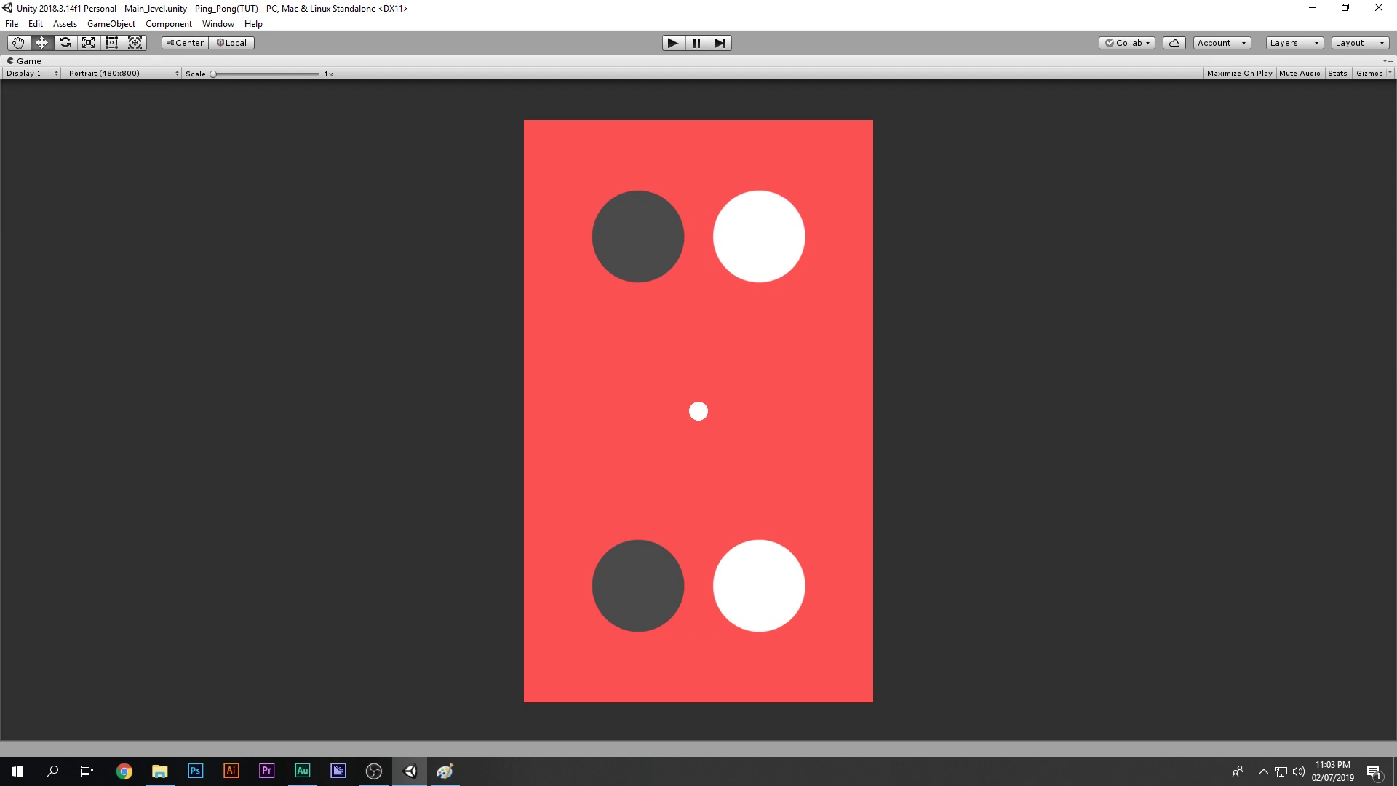
key("shift+space")
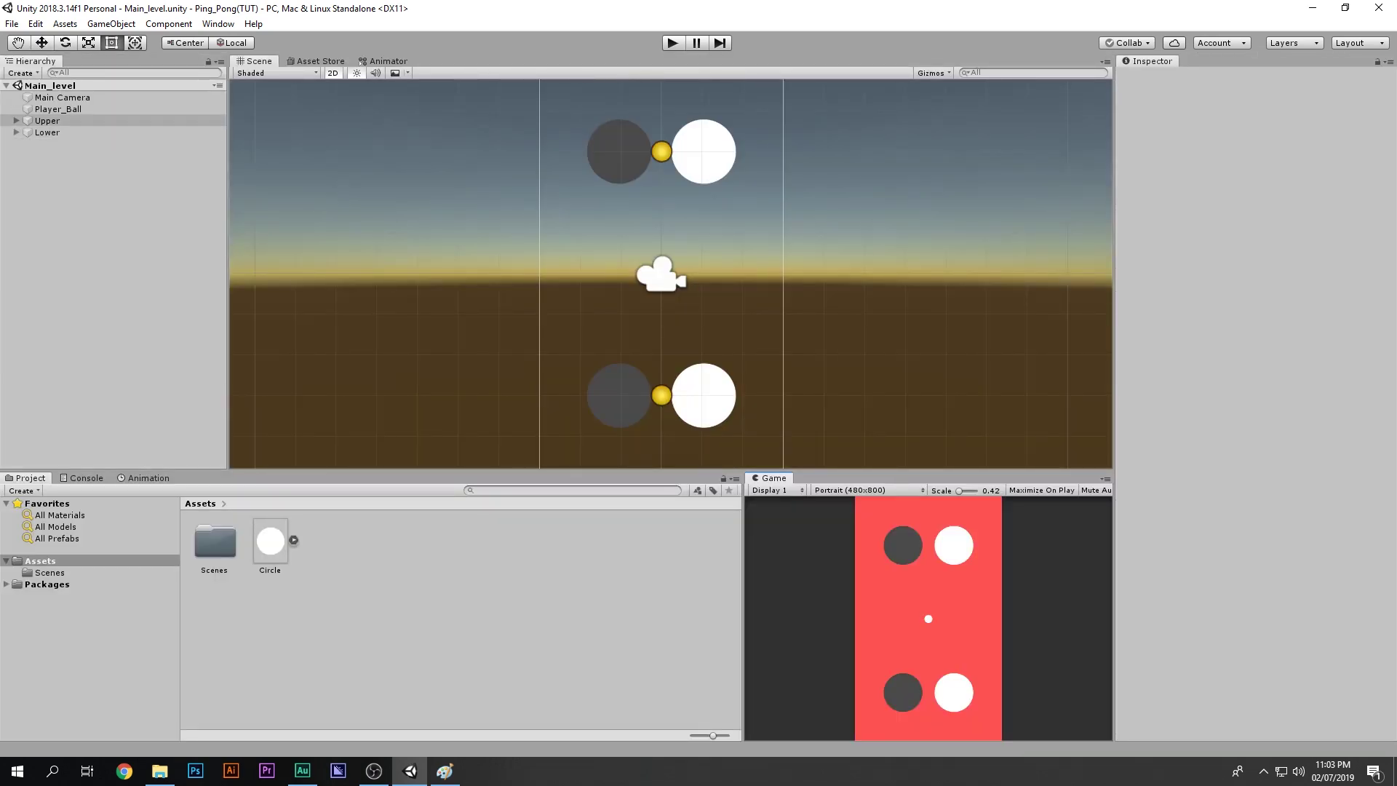
Try shifting Upper to about X -1.13 and Lower to about X 1.26, and preview the offset in the maximized Game view
left_click(48, 121)
key("w")
left_click_drag(719, 151, 674, 151)
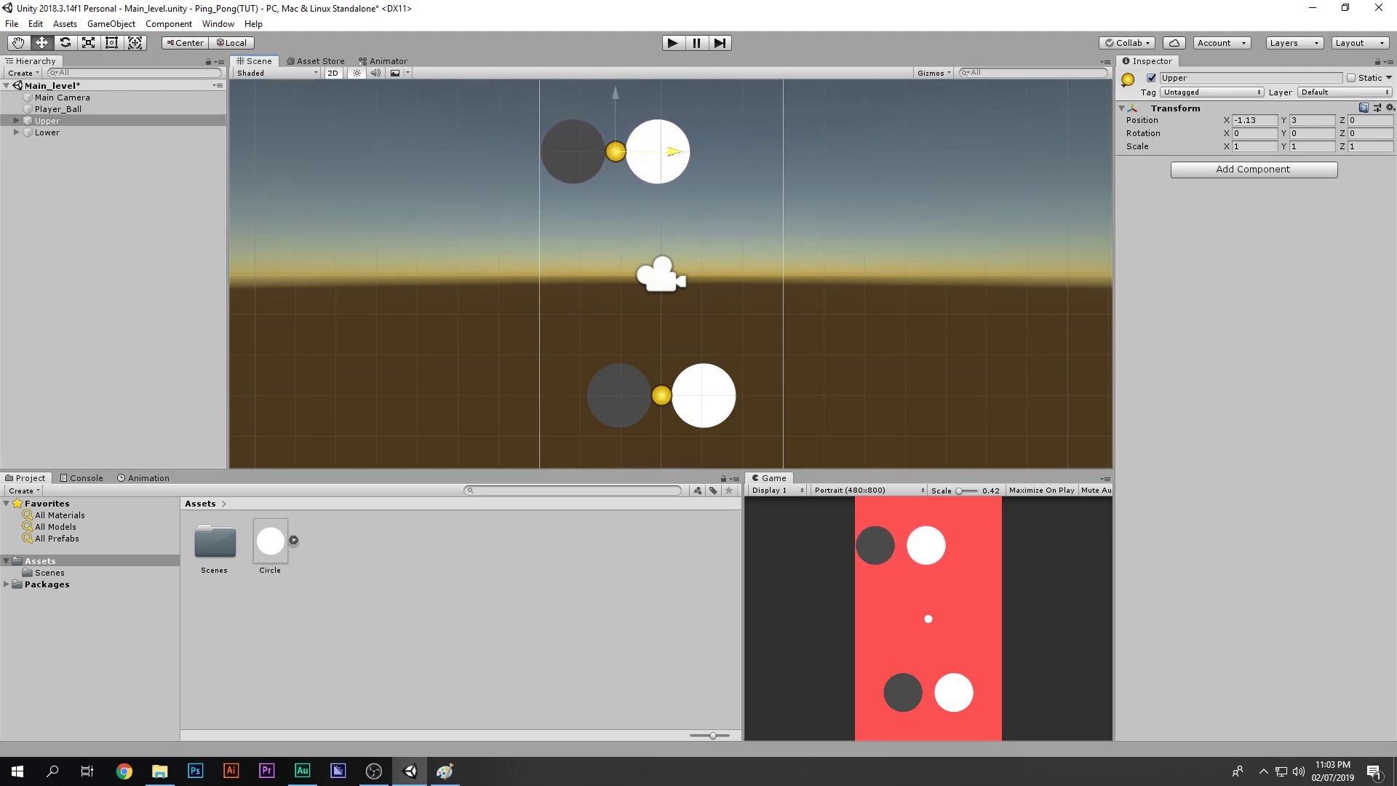
left_click(47, 132)
left_click_drag(683, 395, 735, 395)
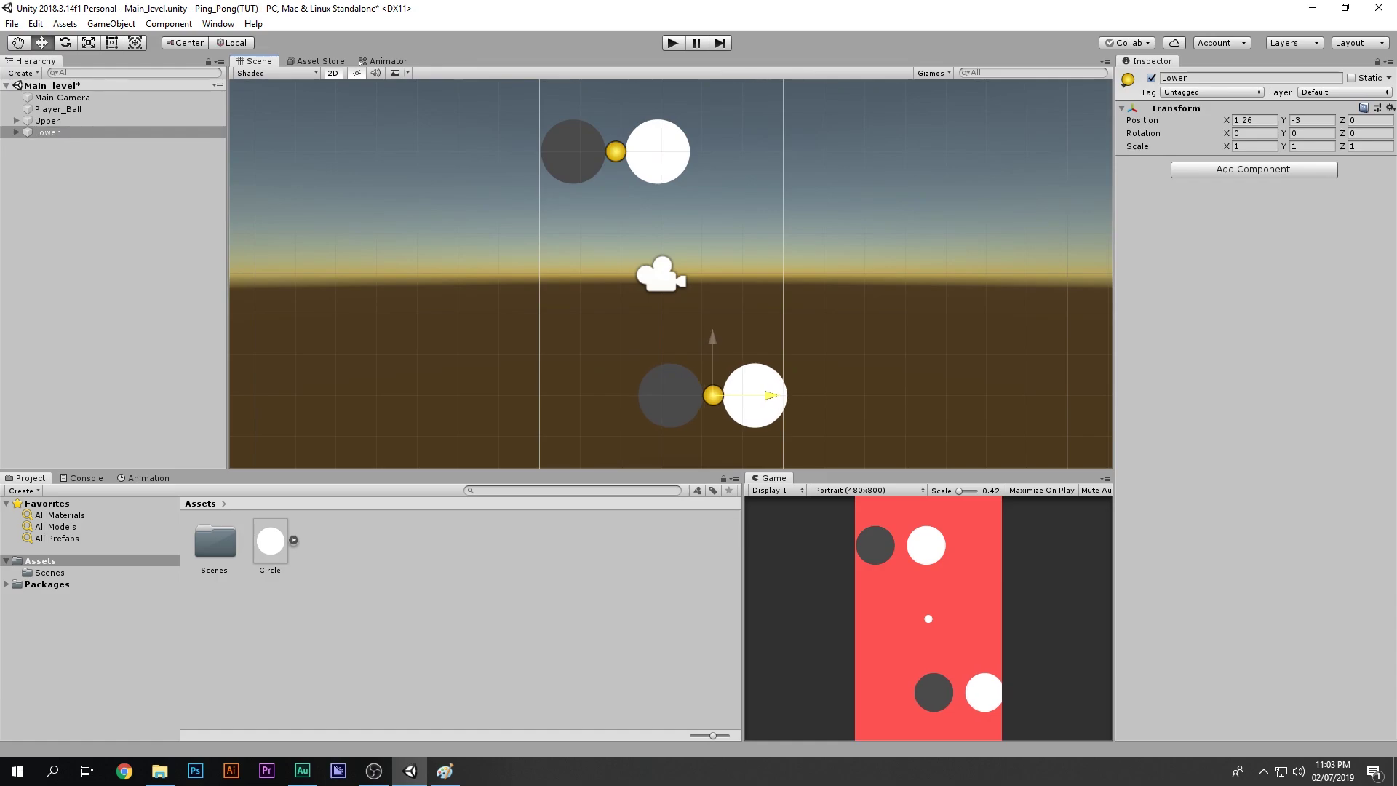
key("shift+space")
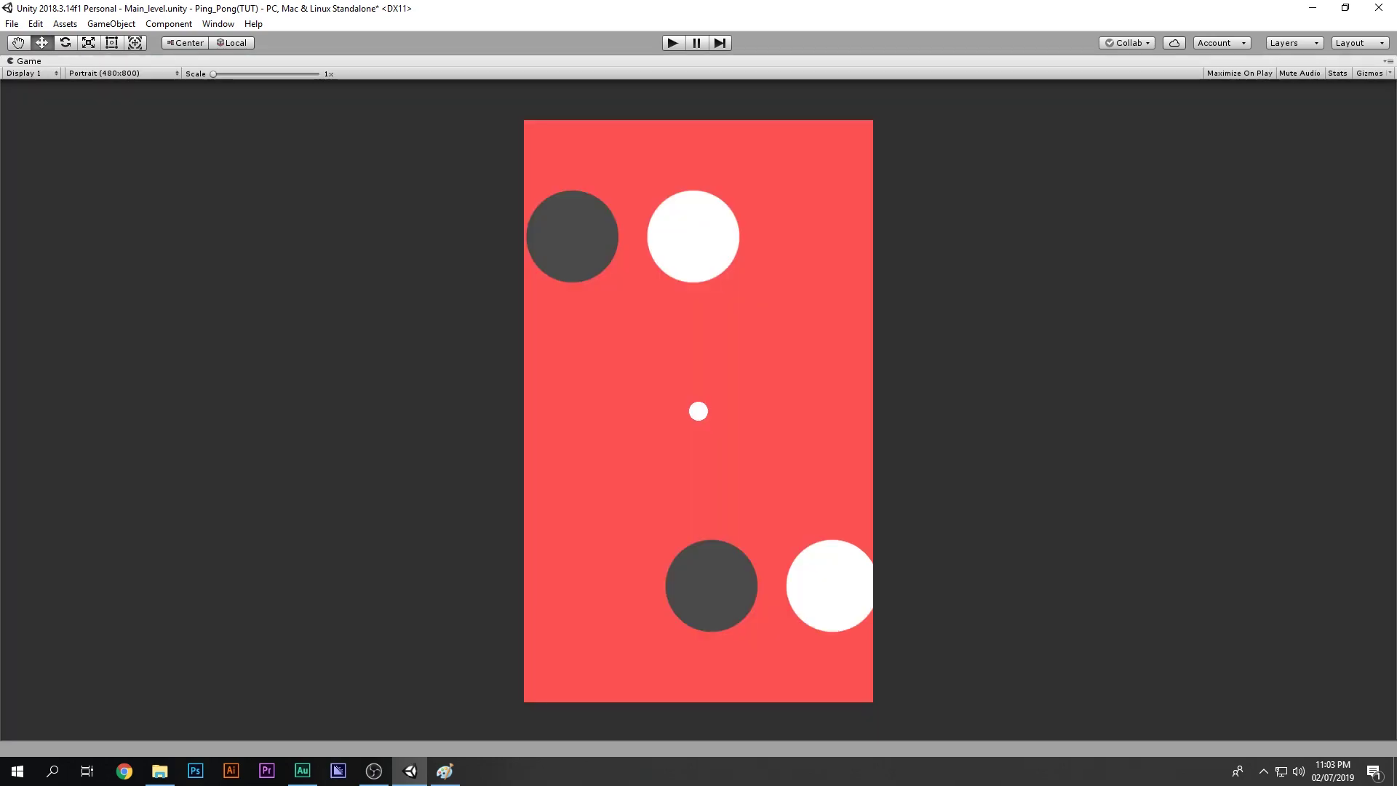
key("shift+space")
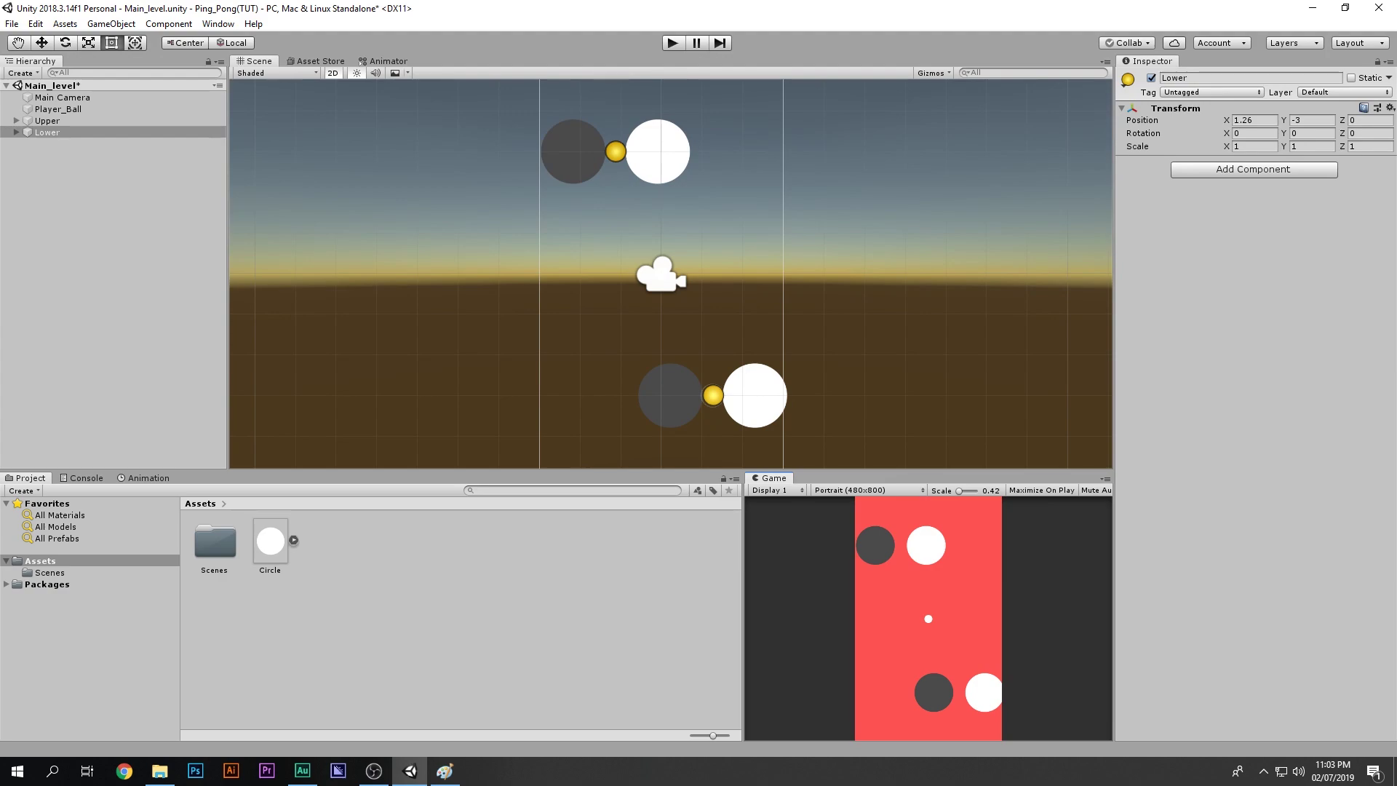
Undo the horizontal shifts of Lower and Upper and save the scene
left_click(112, 261)
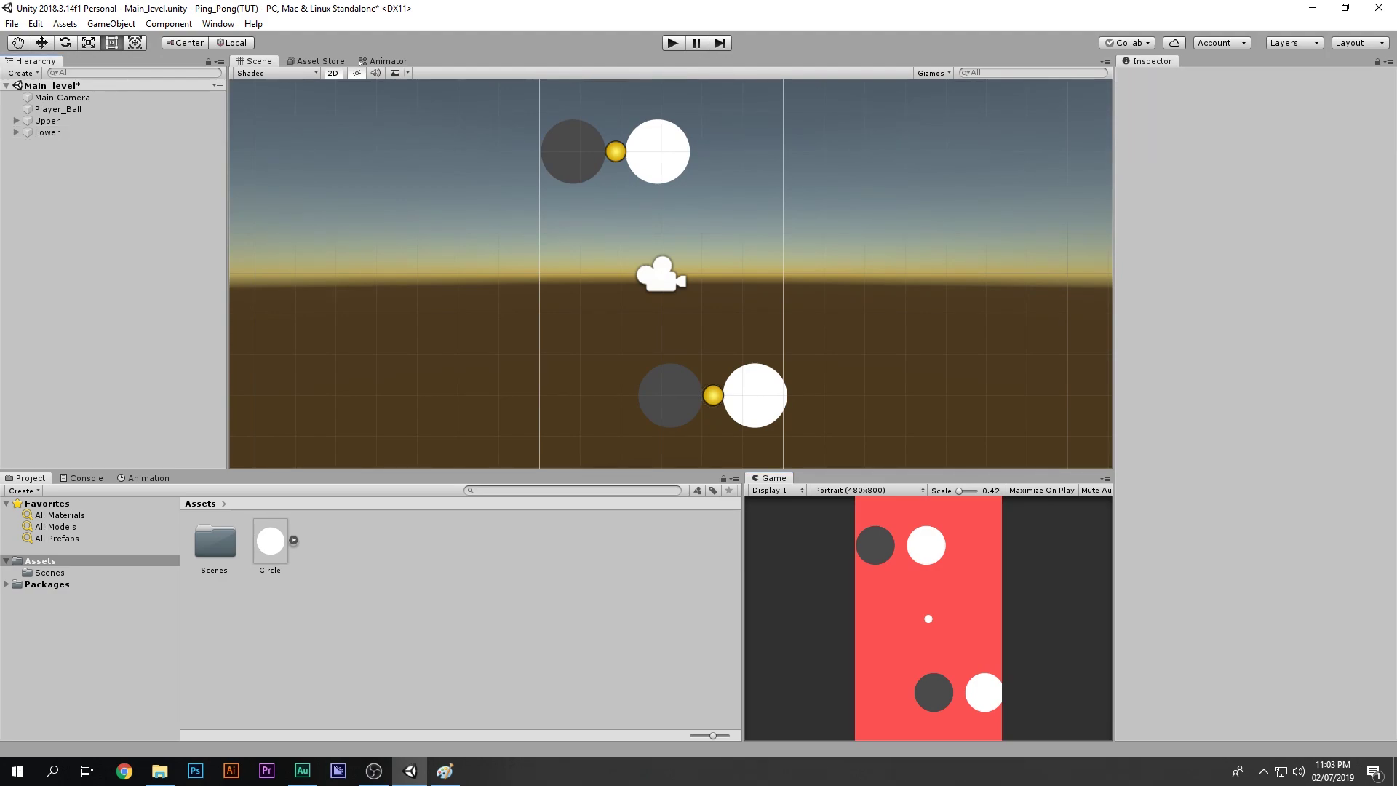
key("ctrl+z")
key("ctrl+z")
key("ctrl+z")
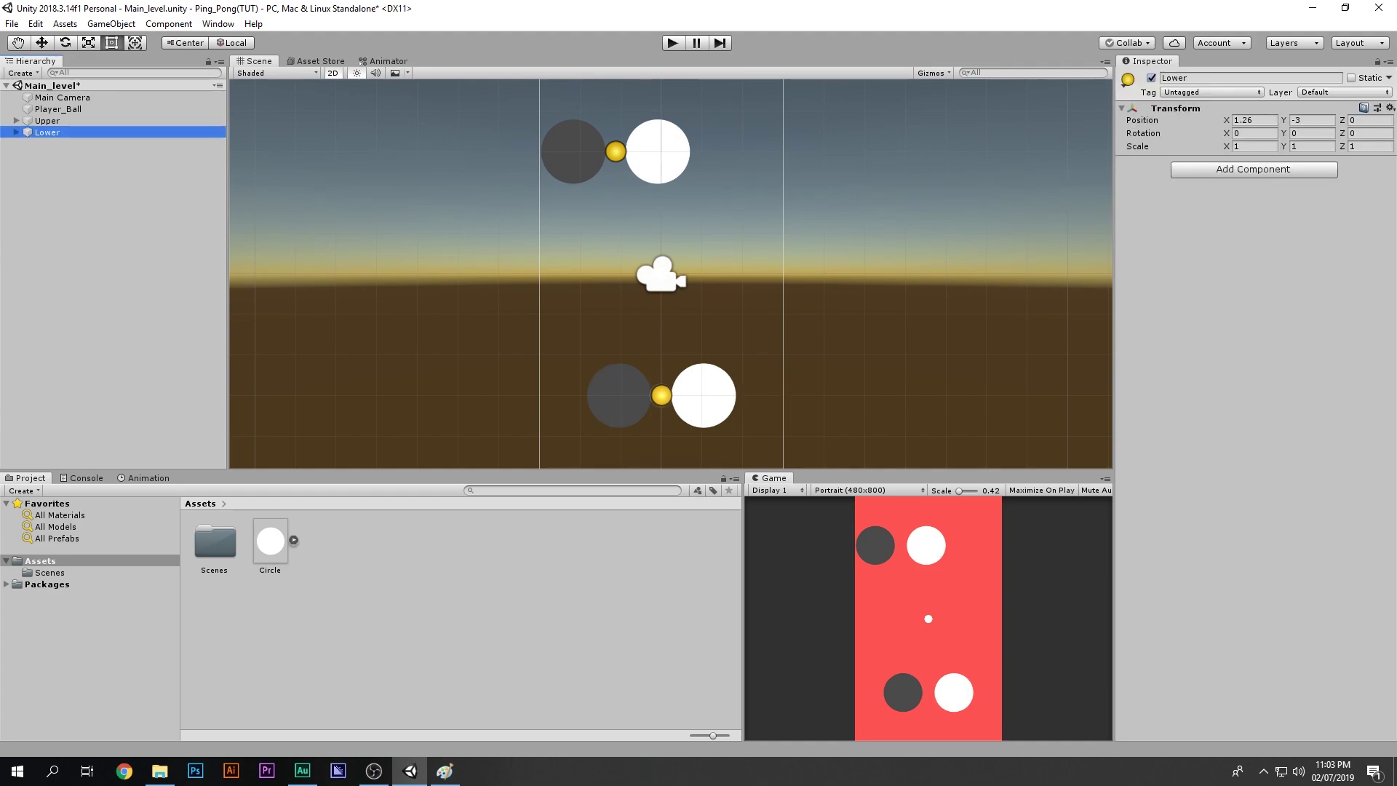
key("ctrl+z")
key("ctrl+s")
Move the Upper group left to about X -1.02, keeping its dark gray circle just inside the camera frame
key("w")
left_click_drag(719, 151, 680, 152)
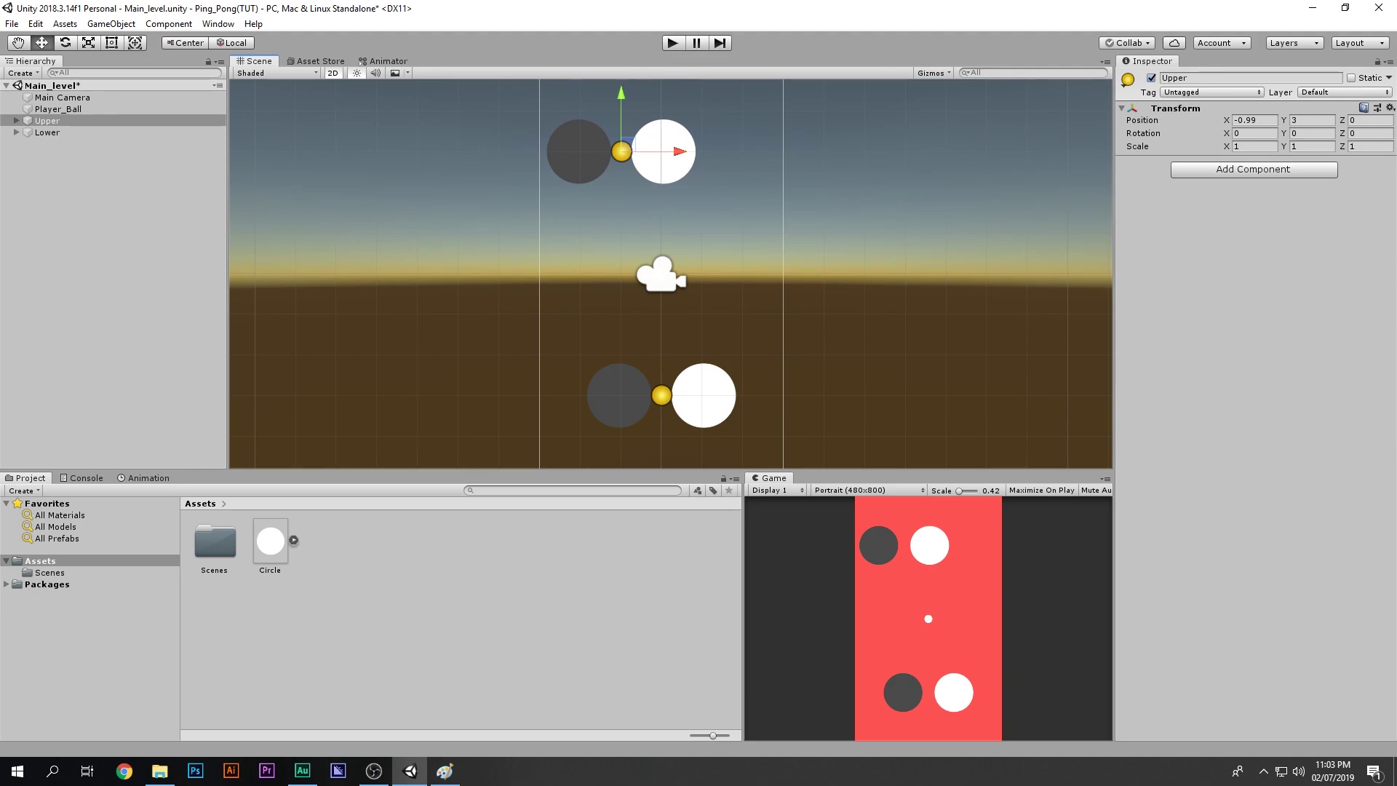
scroll(680, 151, "up", 10)
middle_click_drag(679, 152, 713, 222)
scroll(641, 259, "up", 9)
left_click_drag(667, 203, 660, 202)
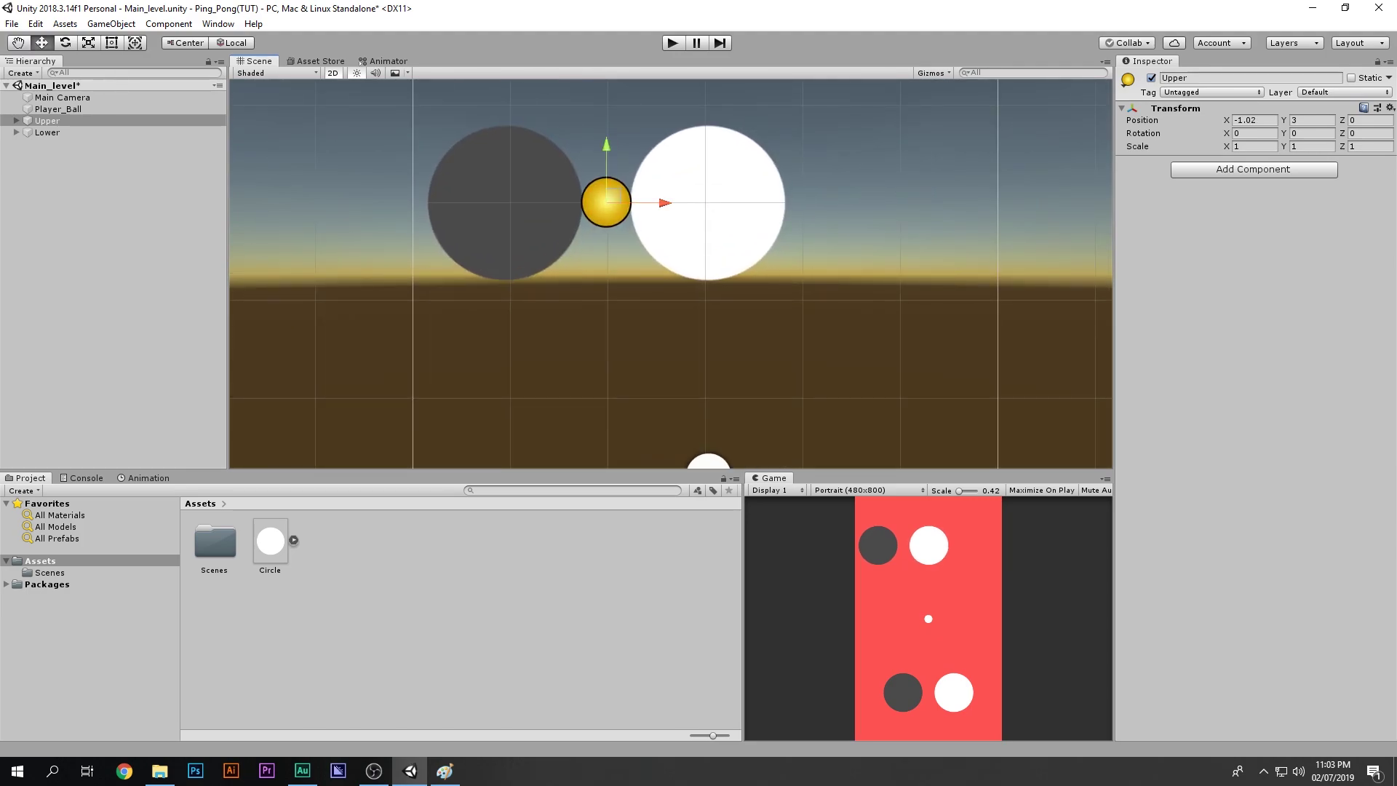
Copy the Upper group's X position to the Lower group and make it positive, giving X 1.02
scroll(670, 274, "down", 5)
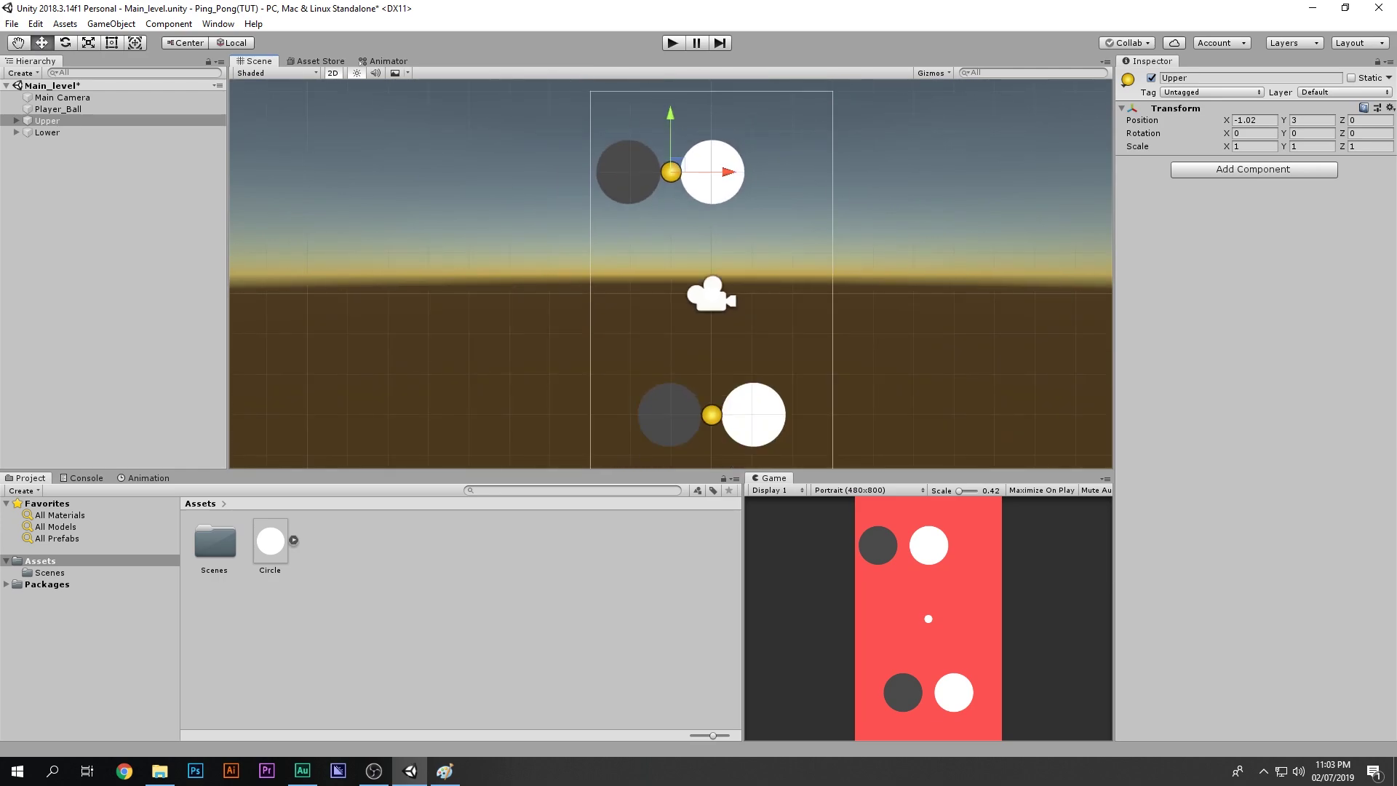
left_click(1254, 120)
key("ctrl+c")
left_click(48, 132)
left_click(1255, 120)
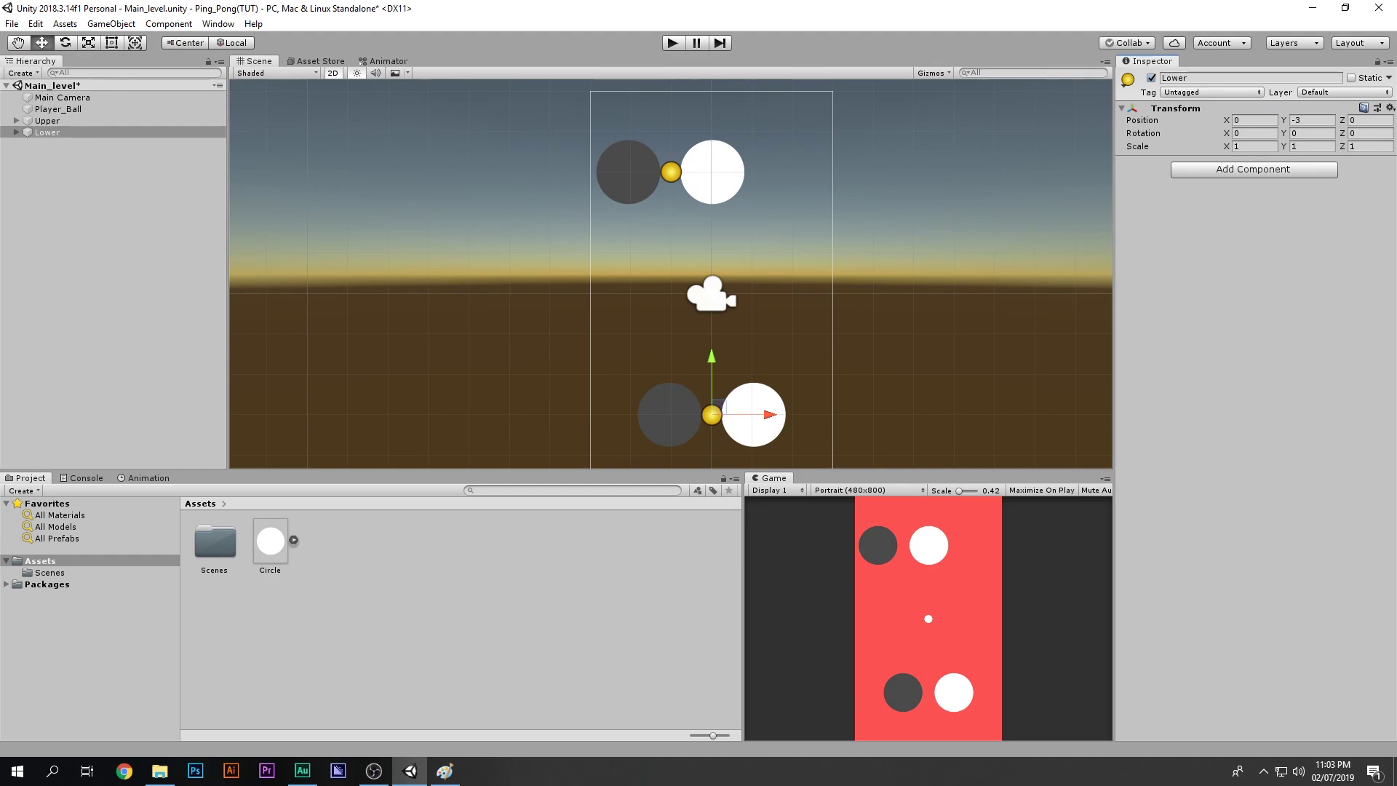
key("ctrl+v")
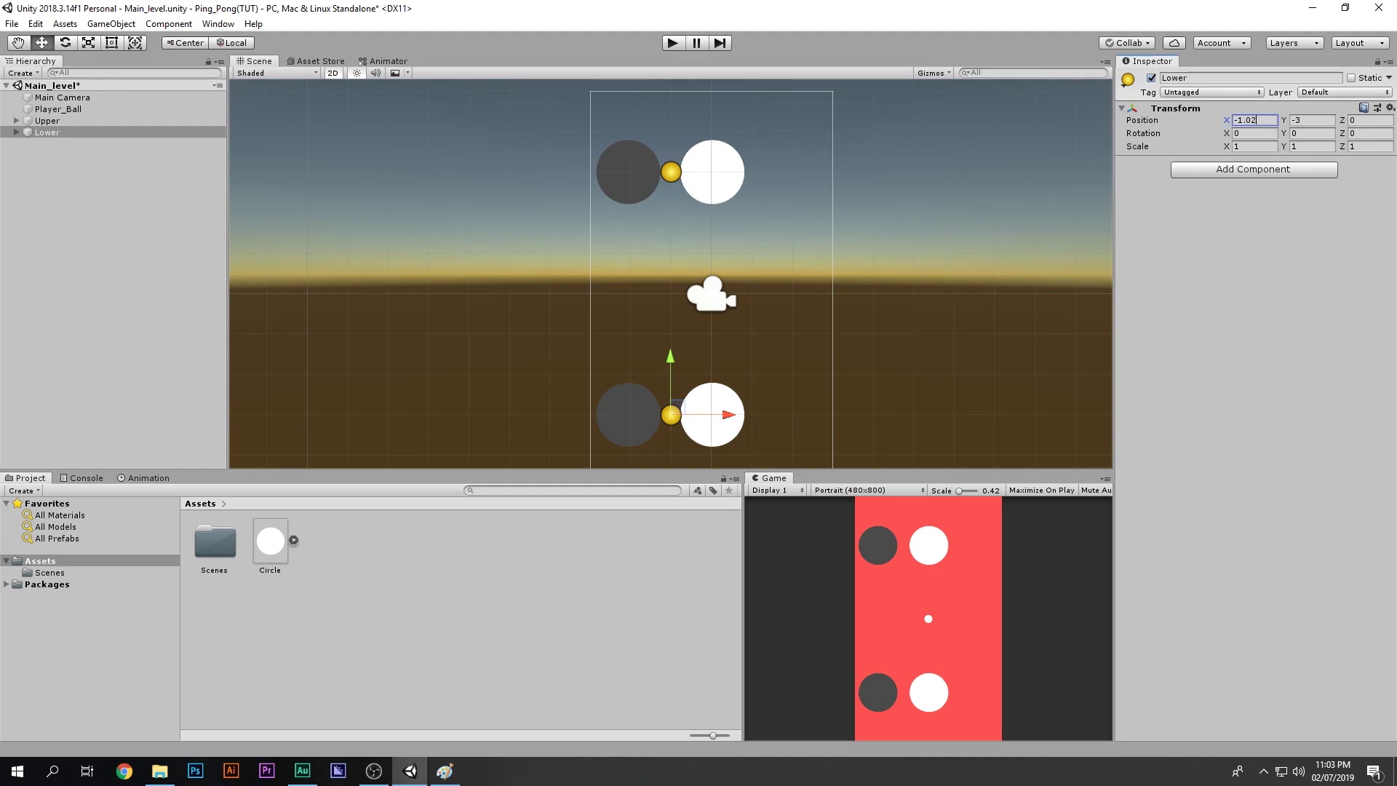
key("BackSpace")
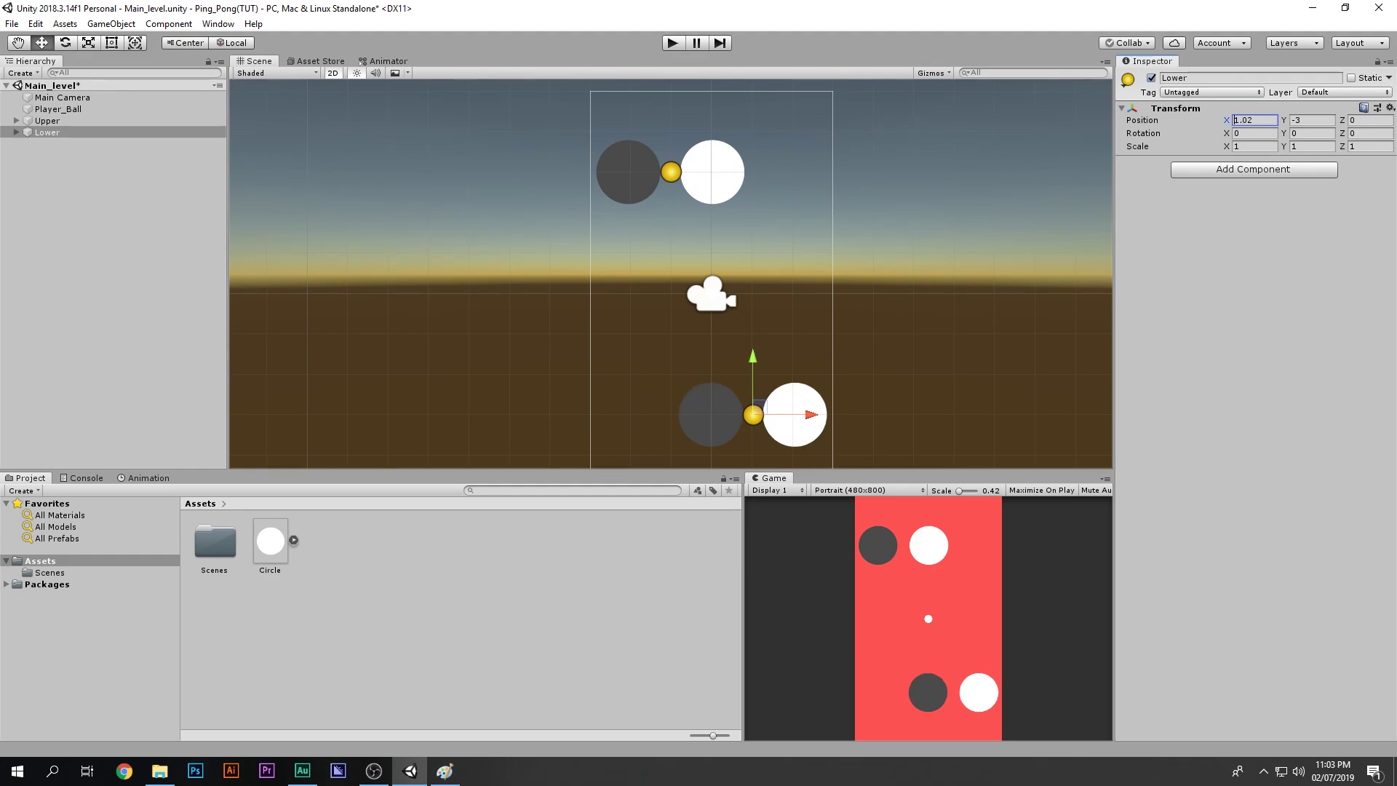
Preview the mirrored offset in the maximized Game view, save the scene and restore the editor layout
double_click(773, 478)
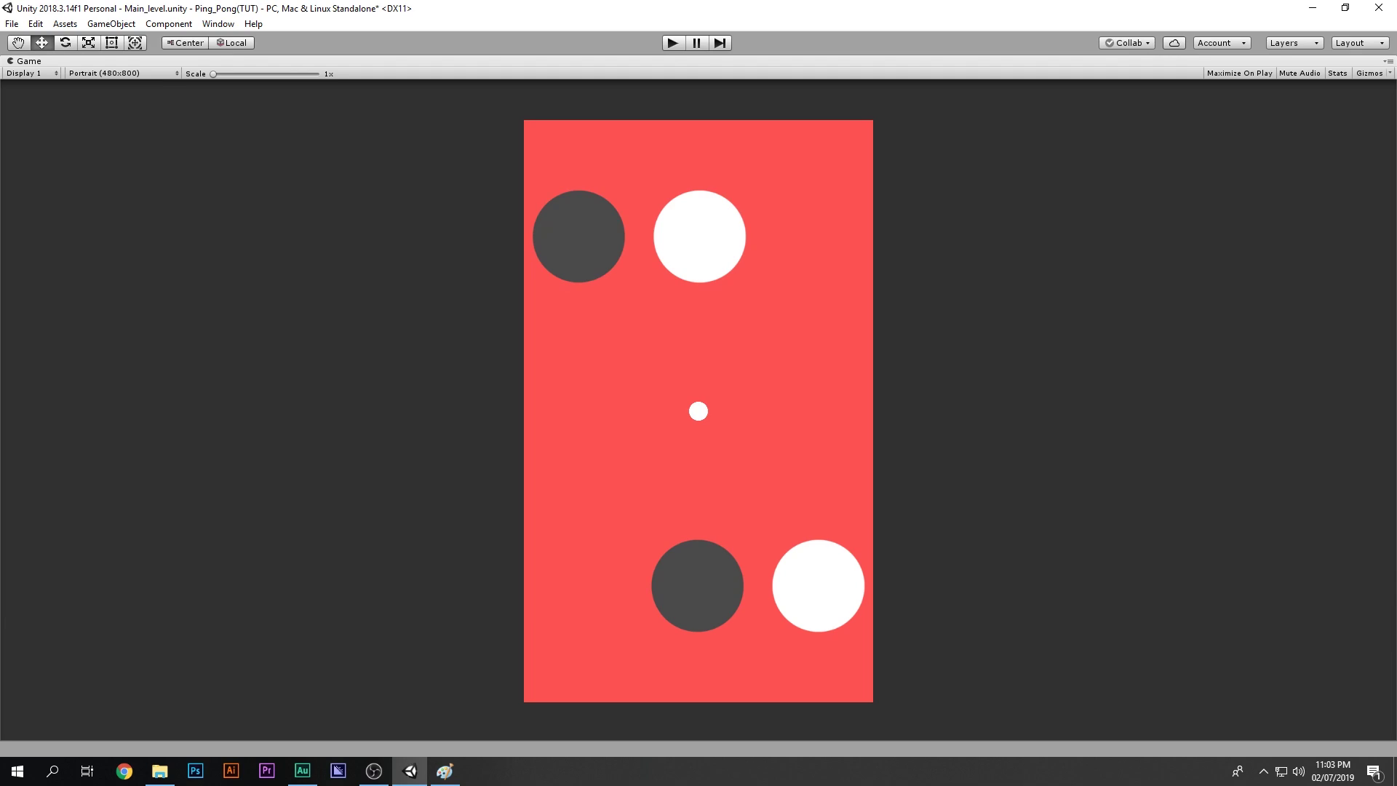
key("ctrl+s")
key("shift+space")
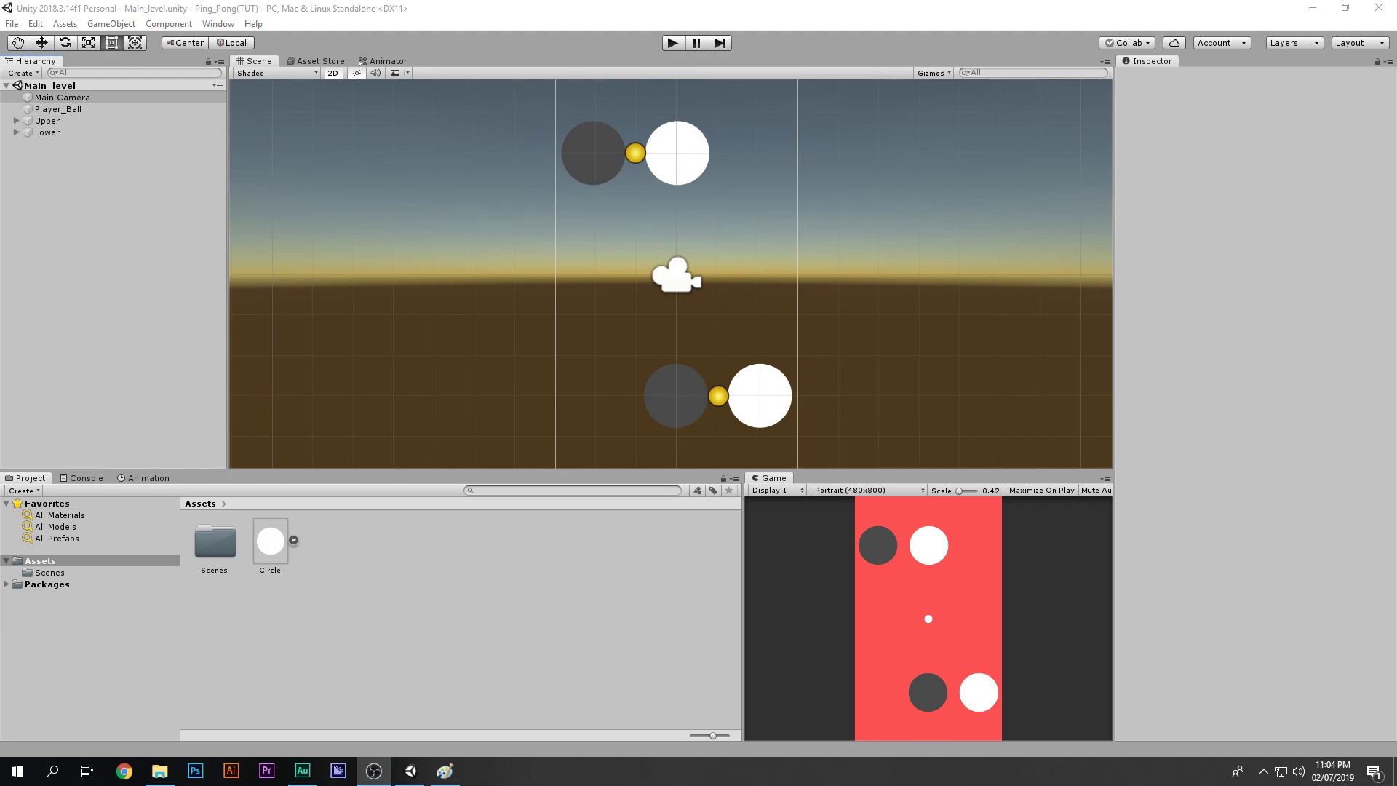
Create a folder named Sprite in Assets and move the Circle sprite into it
left_click(58, 109)
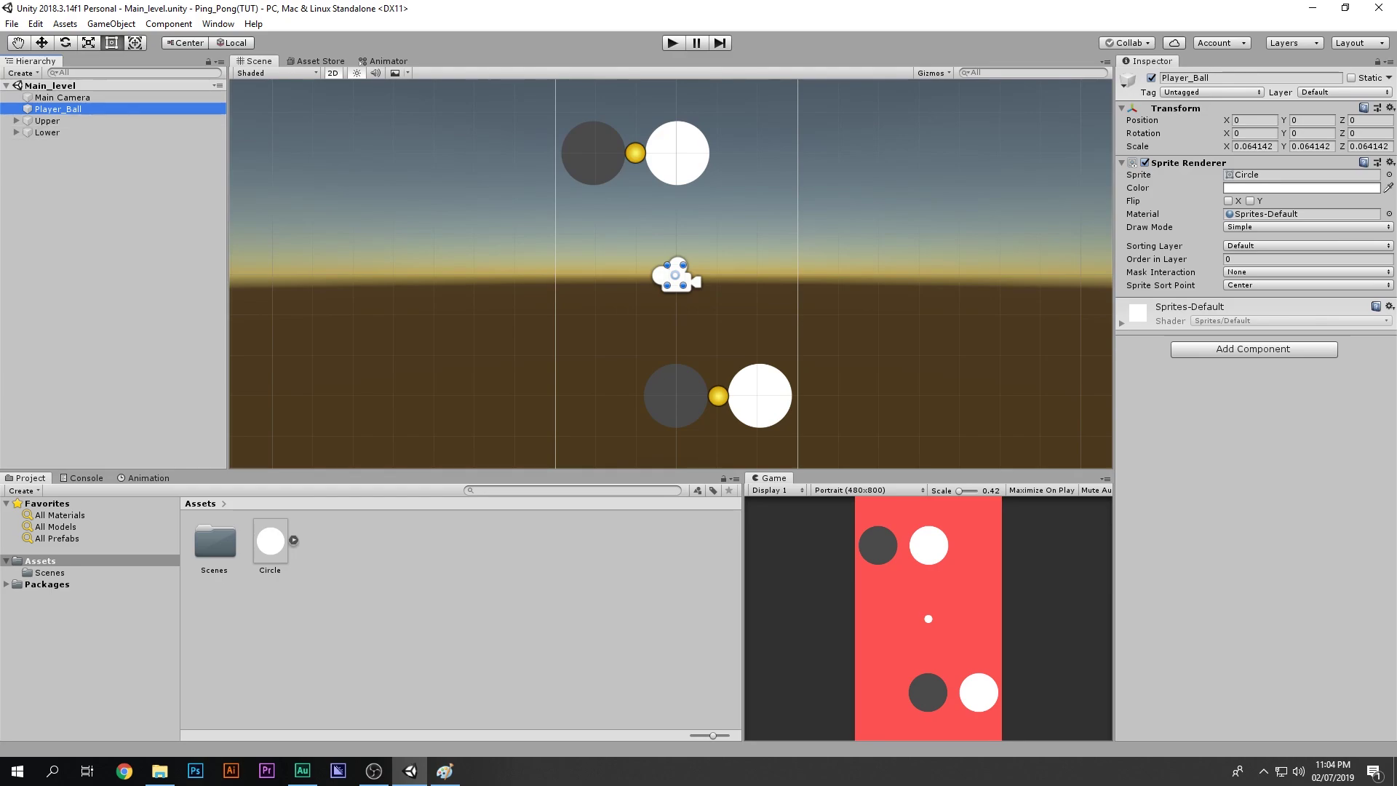
right_click(393, 600)
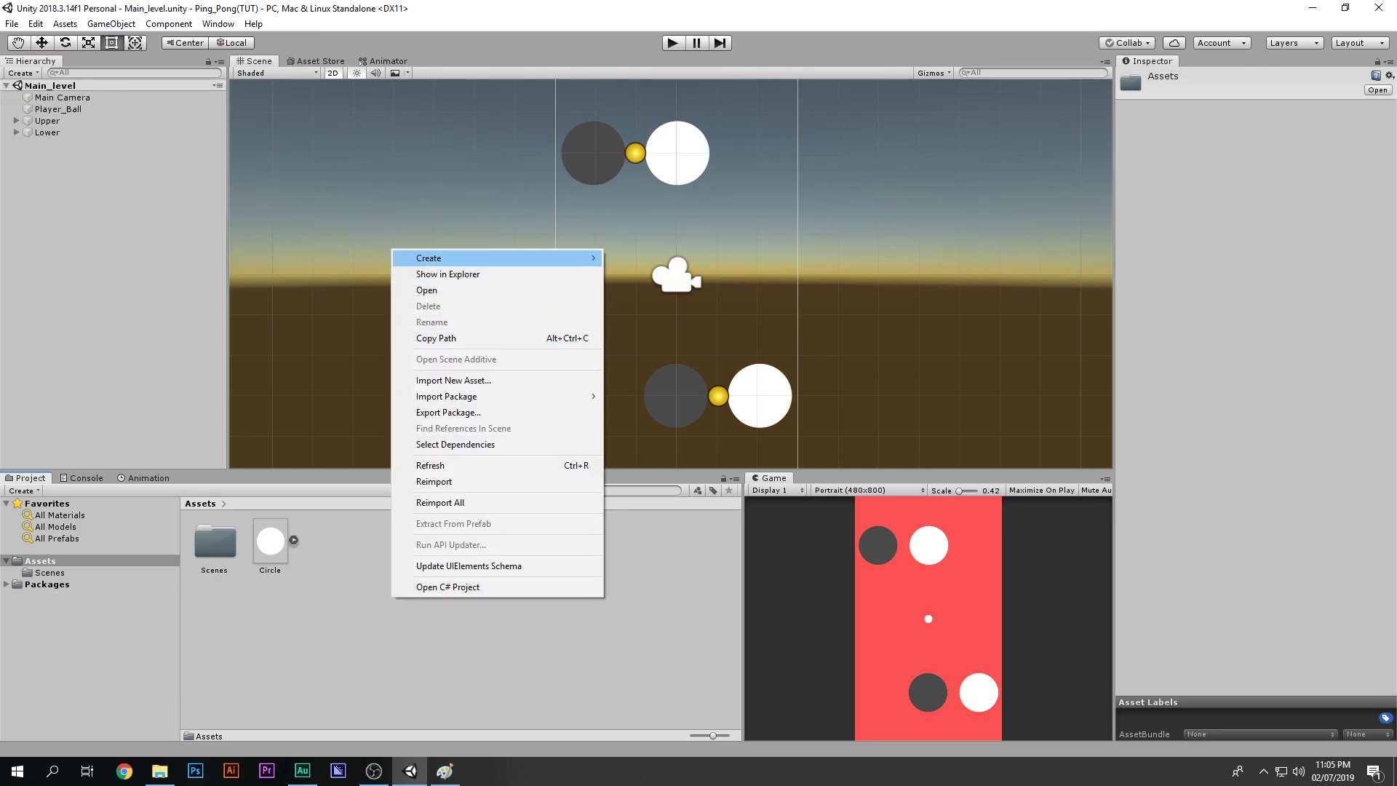
mouse_move(473, 258)
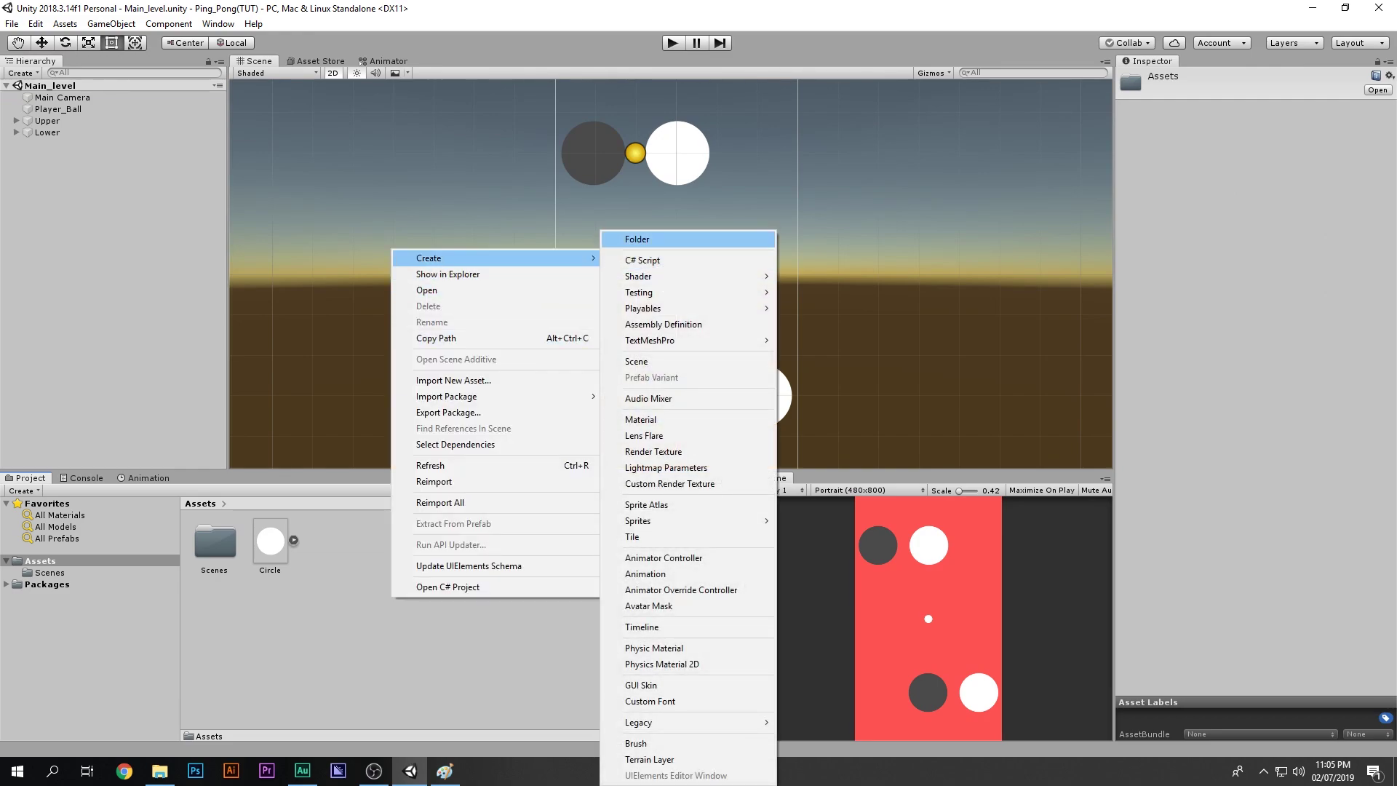
left_click(638, 239)
type("Sprite")
key("Return")
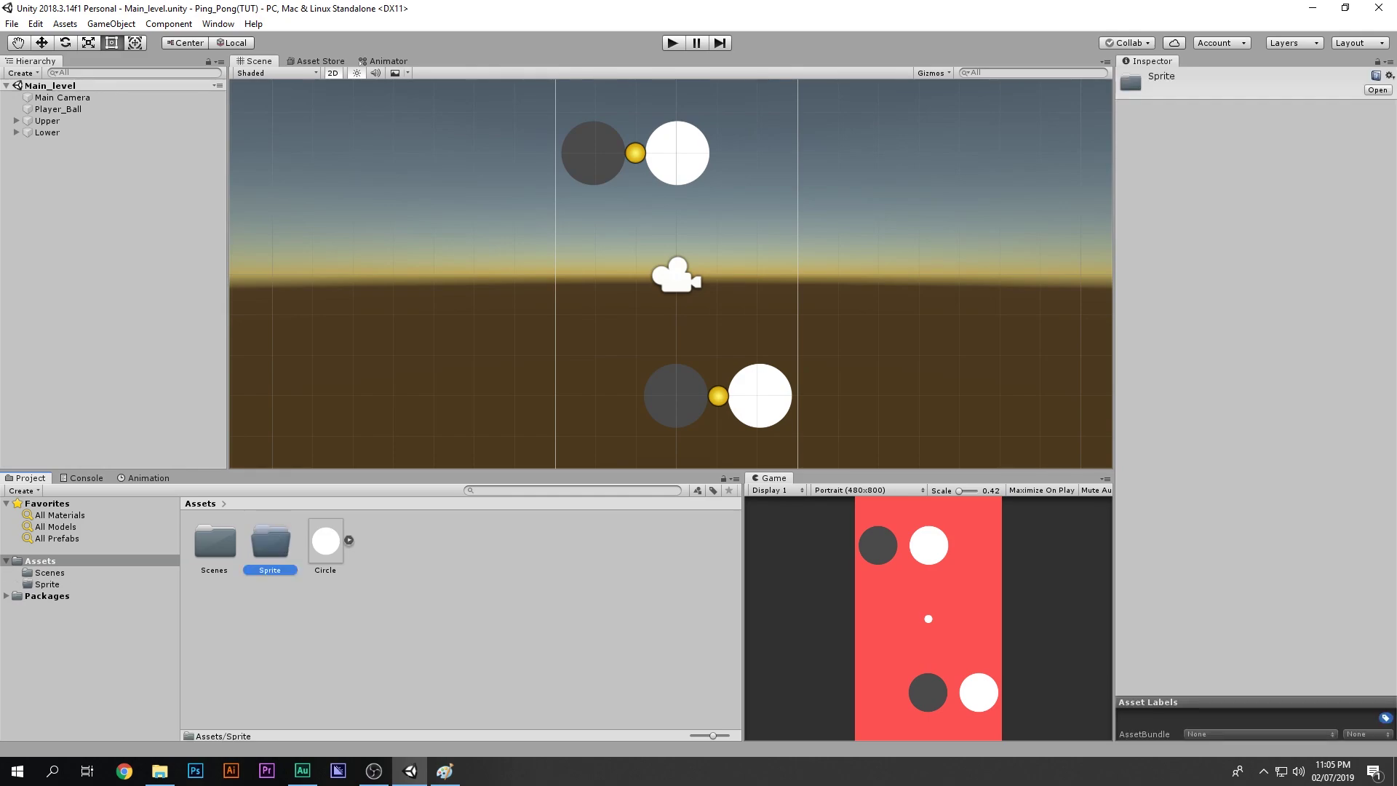
left_click_drag(325, 542, 271, 543)
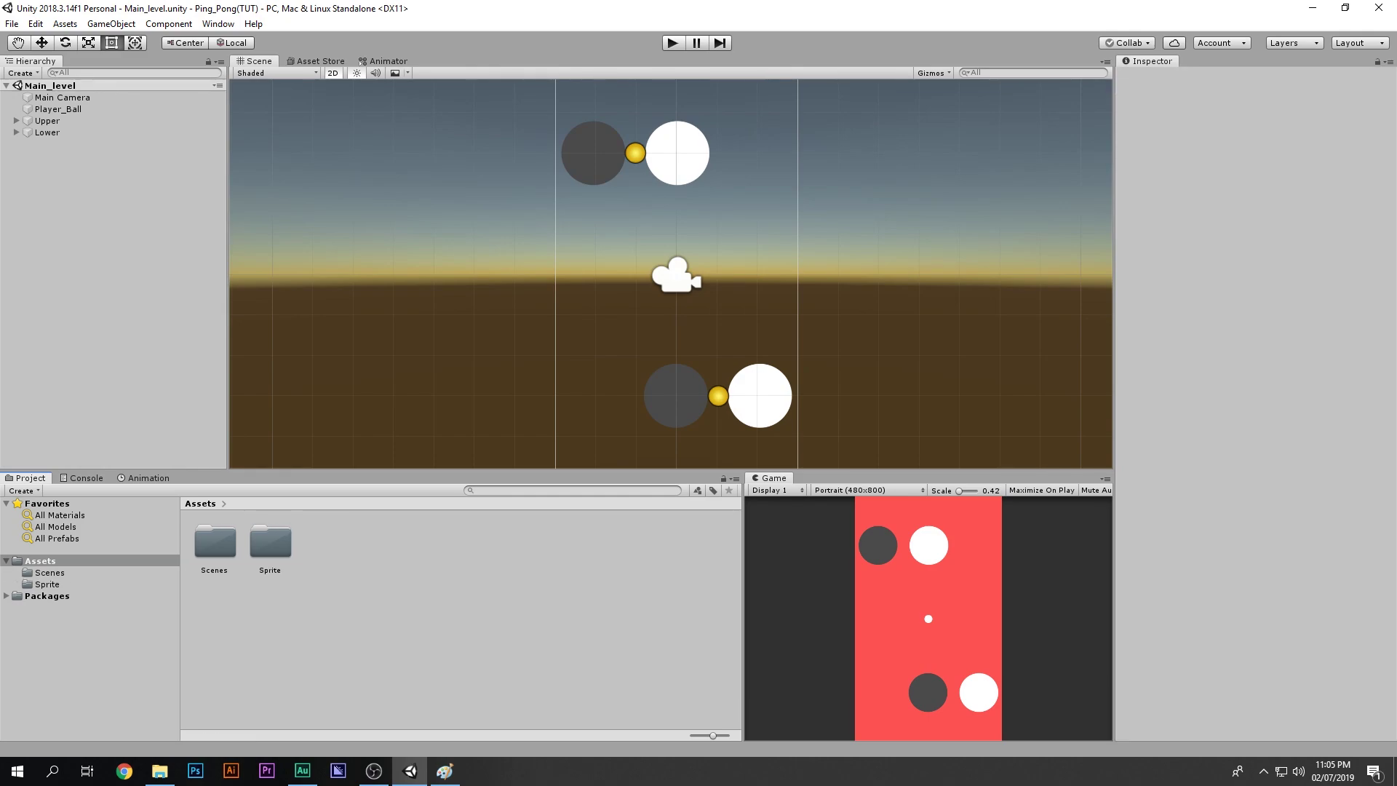
Create a second folder named Scripts in Assets
right_click(394, 584)
mouse_move(451, 245)
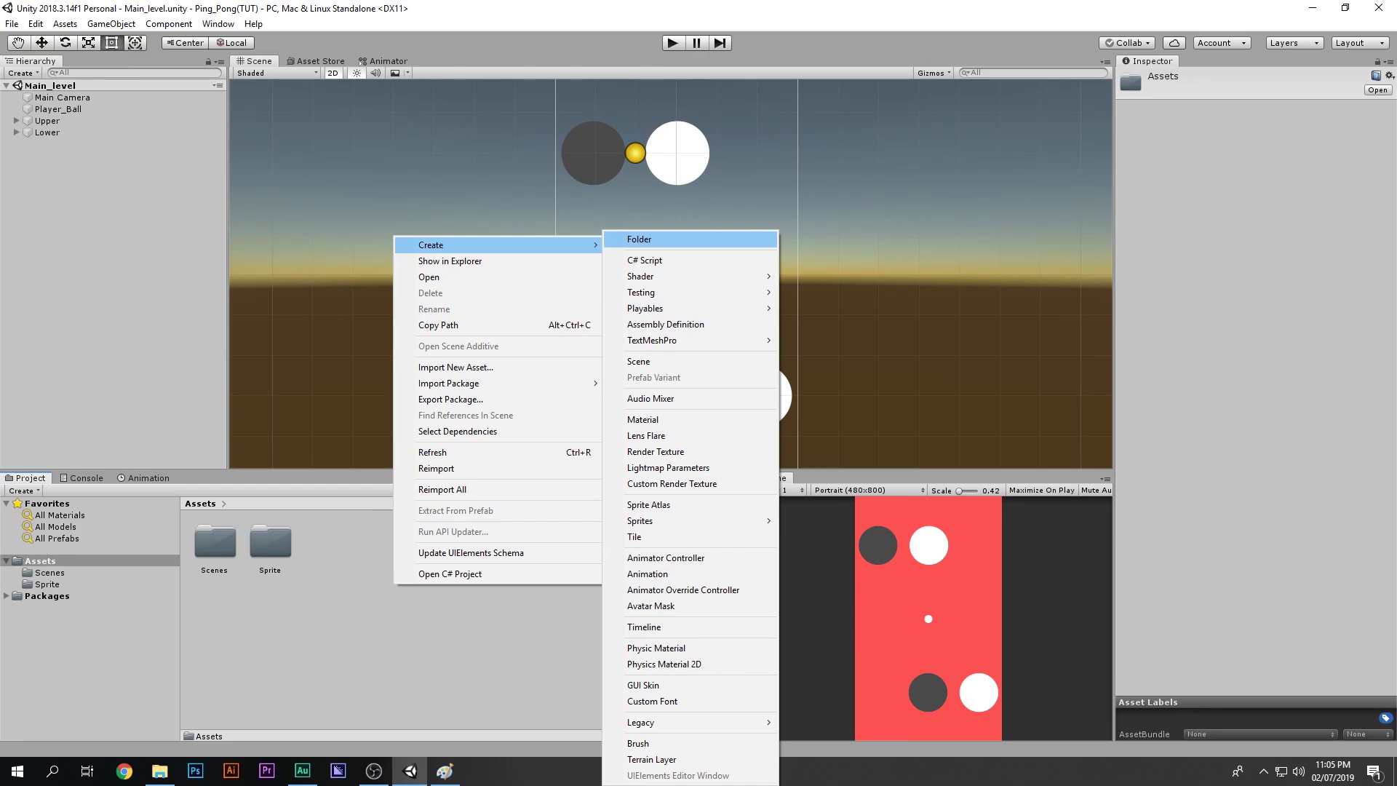
left_click(639, 239)
type("Scripts")
key("Return")
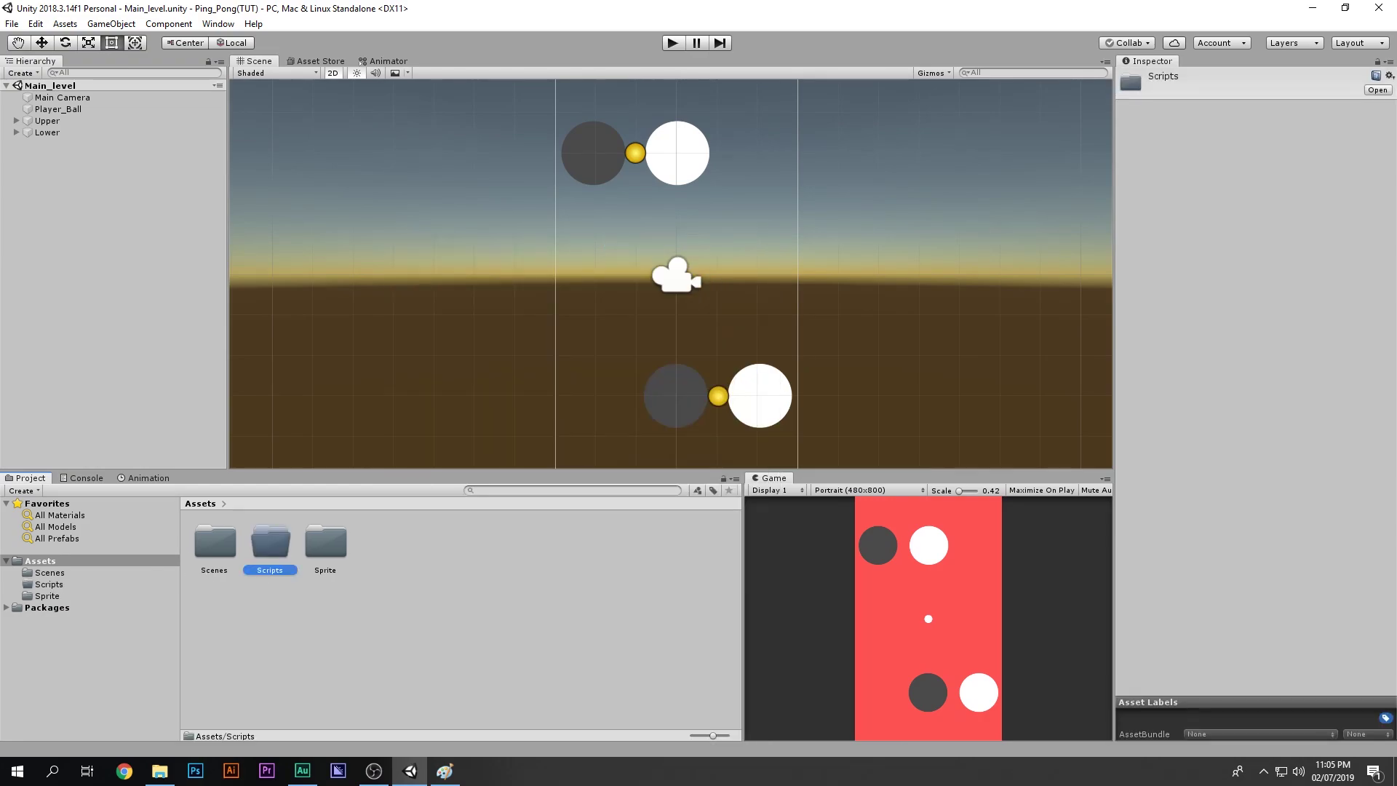
key("Return")
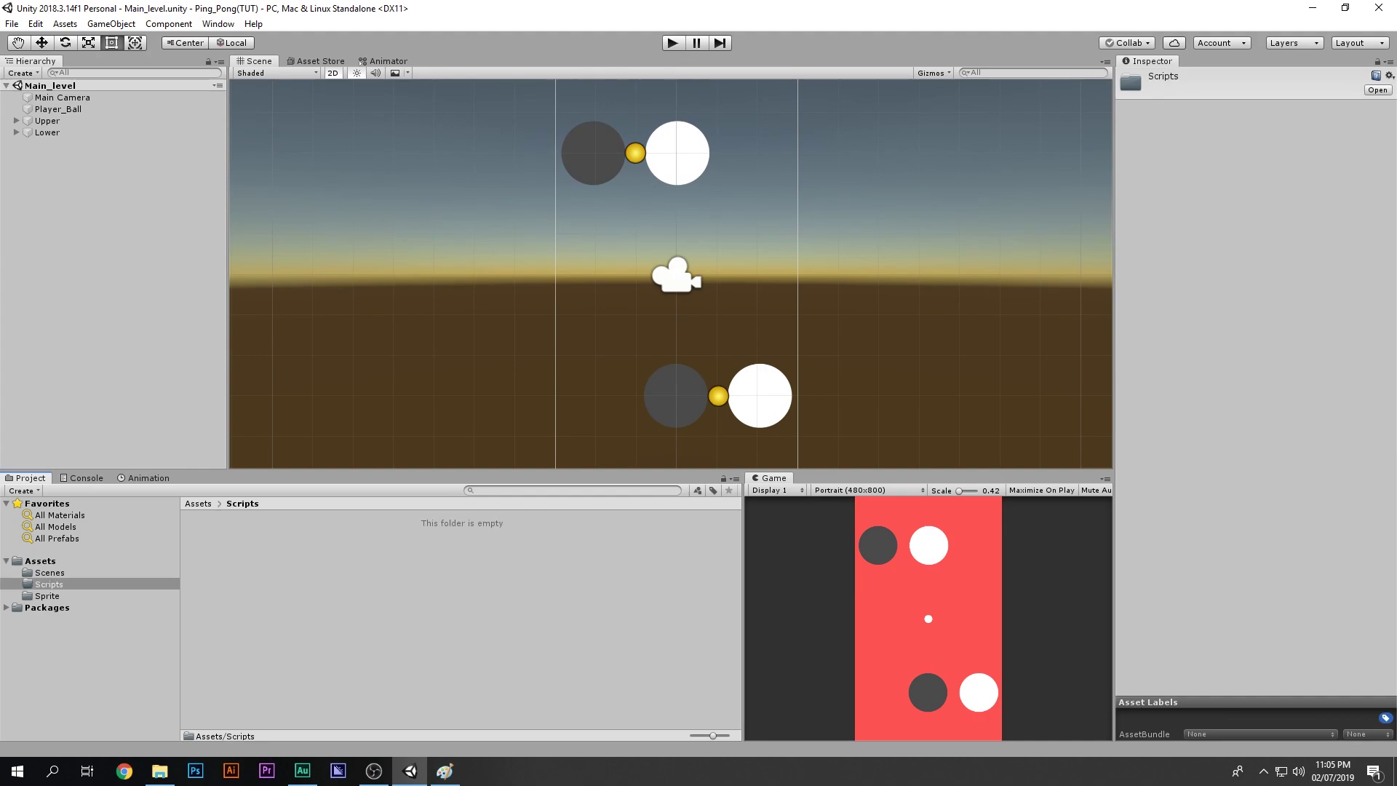
key("BackSpace")
key("Right")
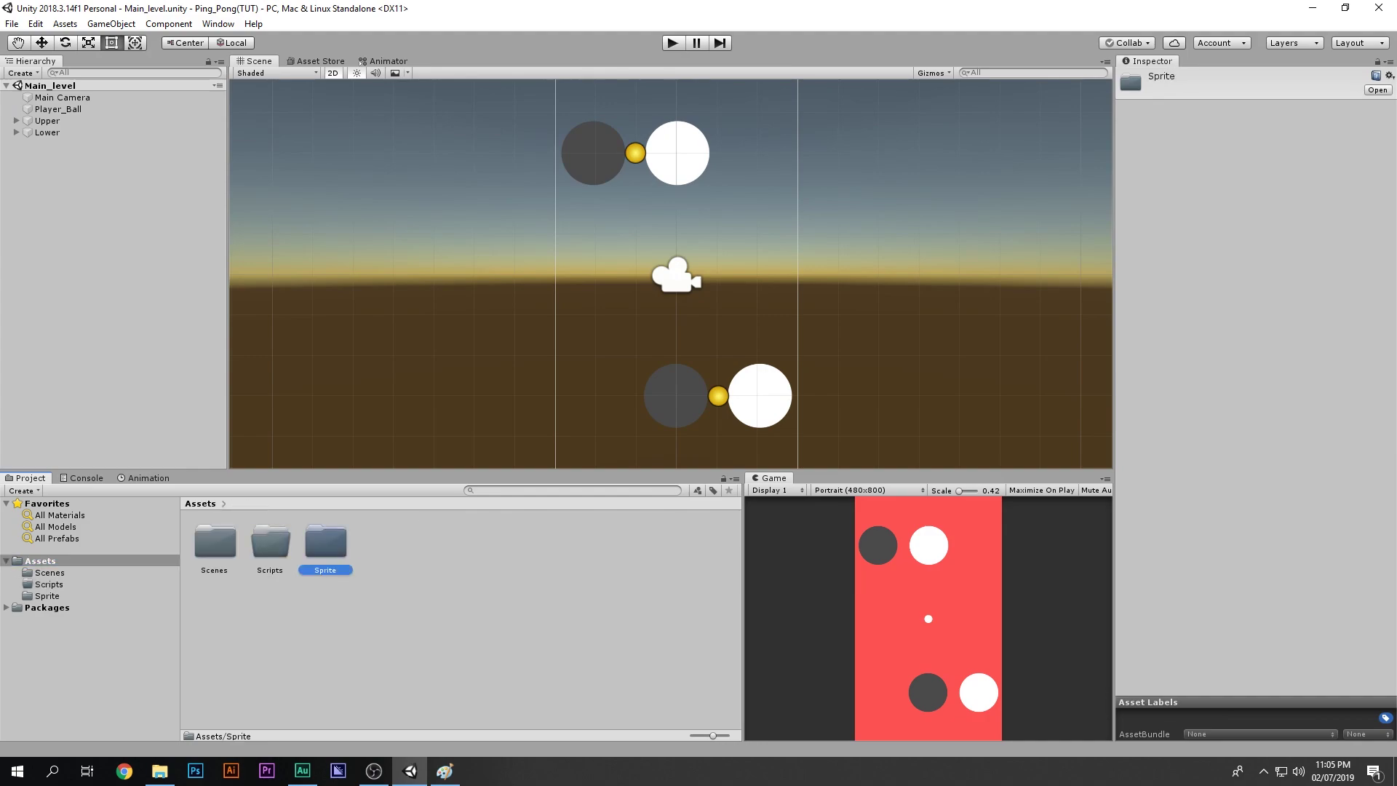
key("Return")
key("BackSpace")
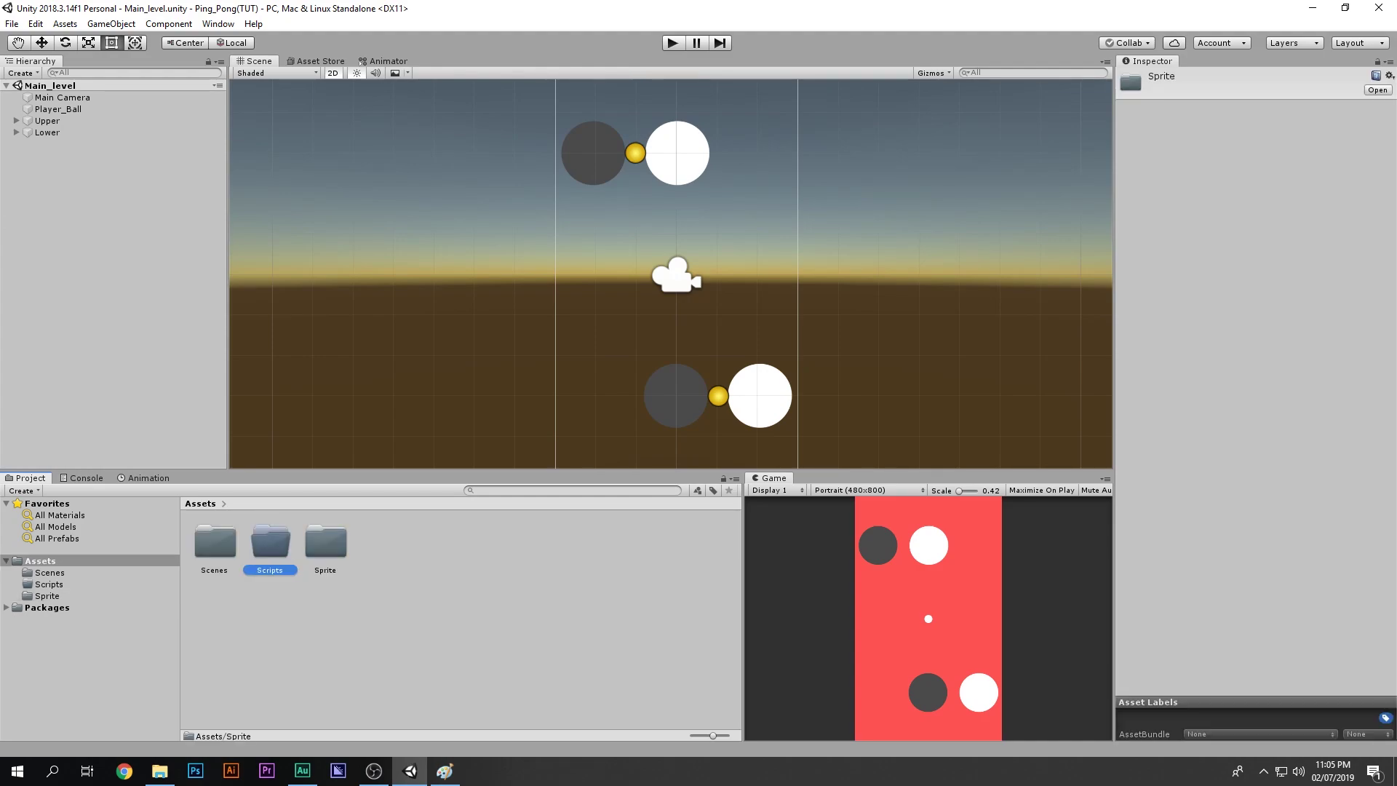
key("Left")
Create a C# script named Player_Ball inside the Scripts folder and open it in Visual Studio
key("Return")
right_click(258, 552)
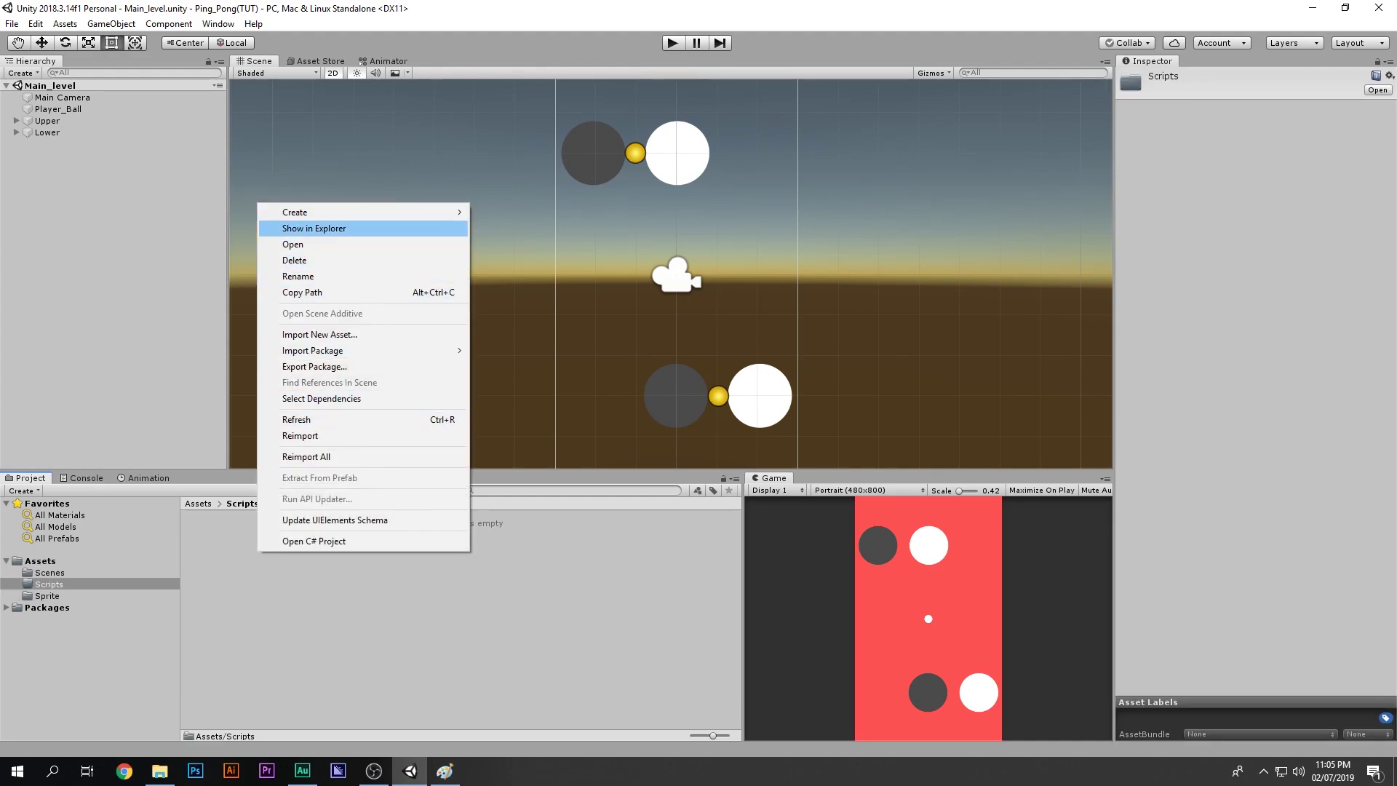
mouse_move(327, 213)
key("Return")
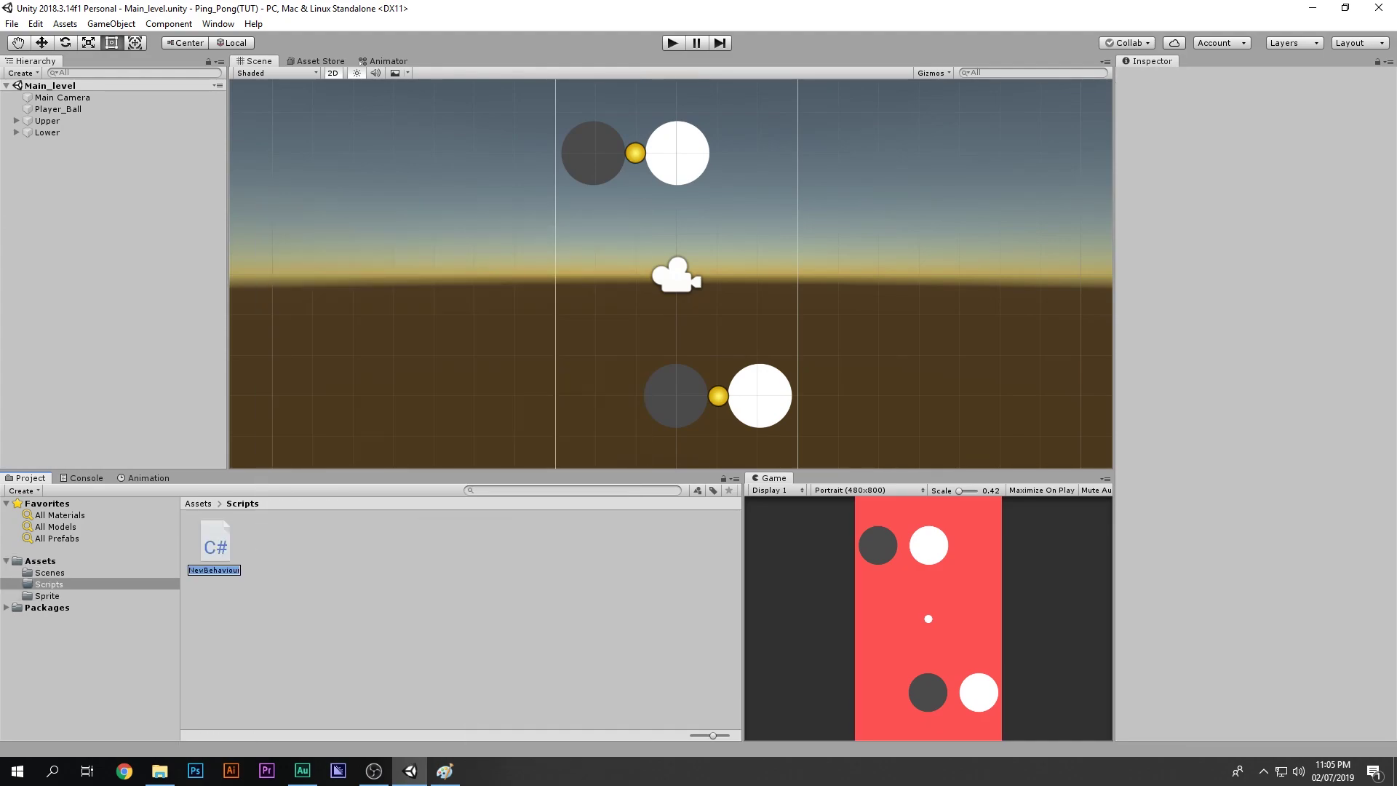
type("Player_Balll")
key("Return")
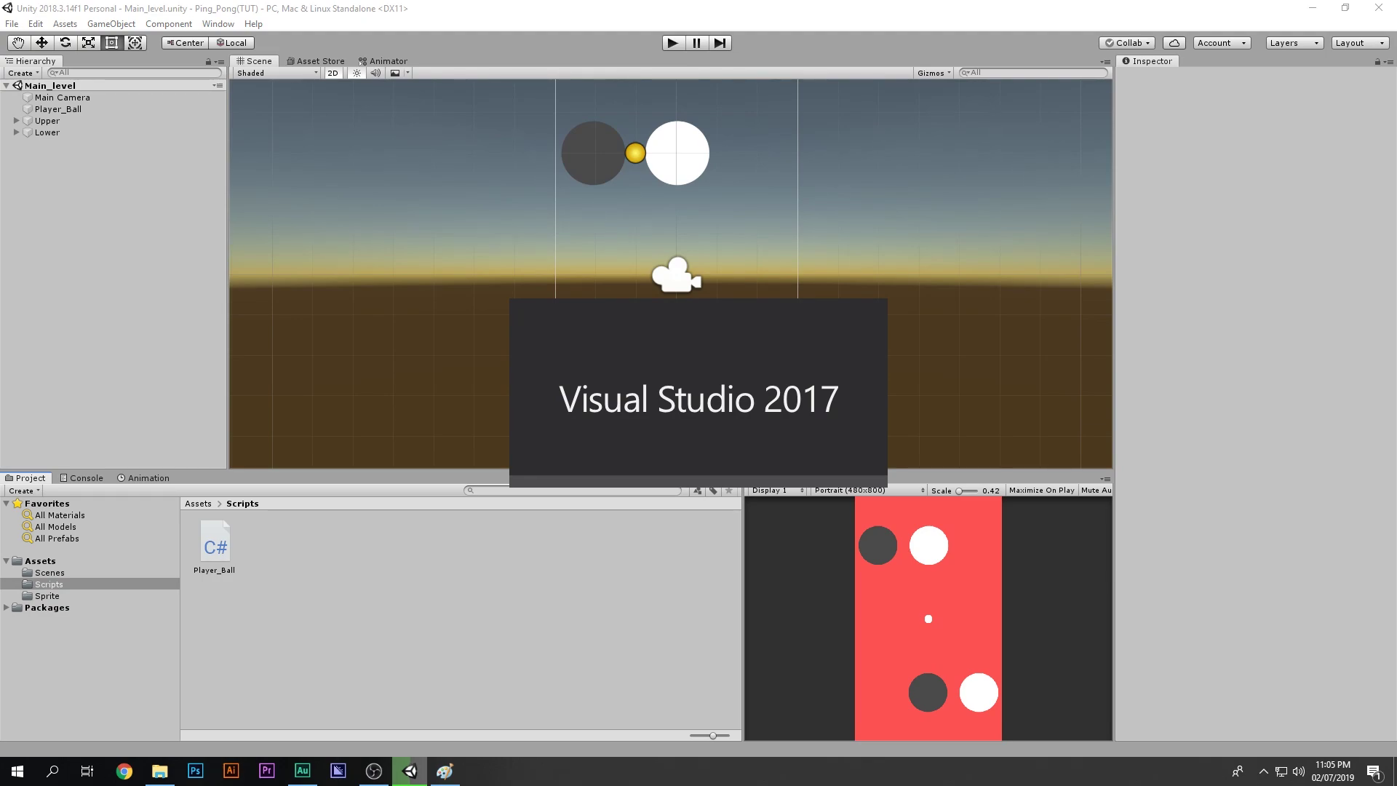
Switch to Chrome, show the How To Do channel's videos, and open the Ultimate Graphics, Blood Splatter and Sniper Shooting videos in separate tabs
left_click(124, 770)
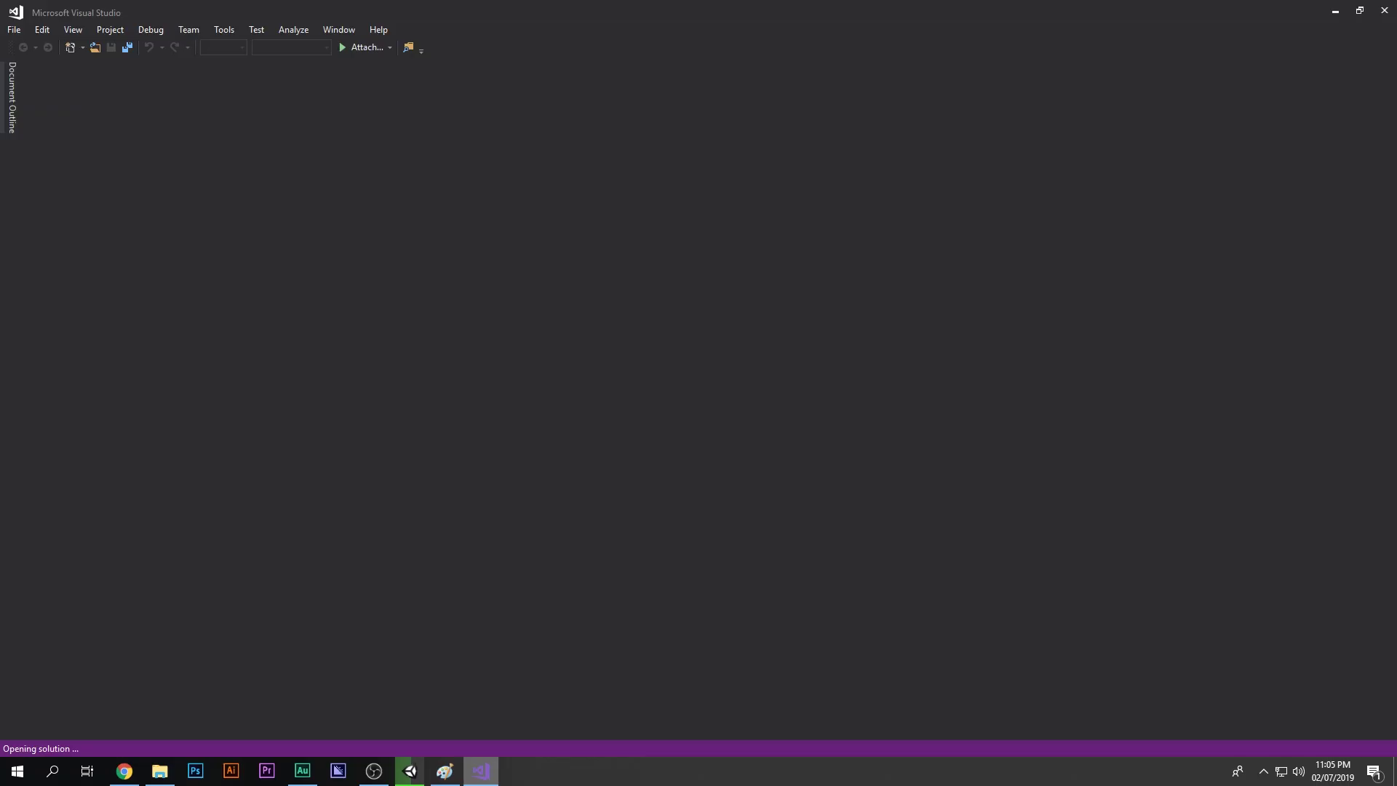
mouse_move(481, 771)
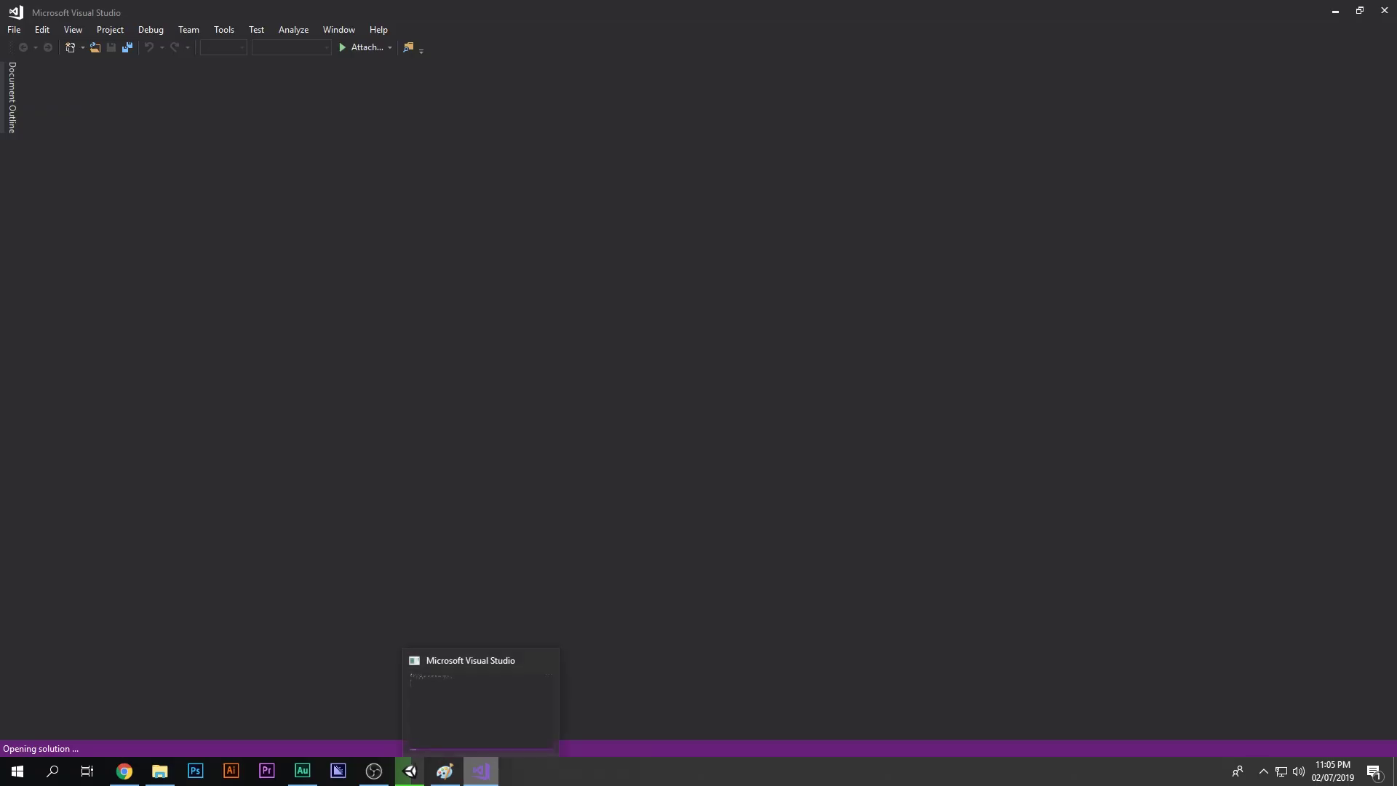
left_click(125, 770)
left_click(535, 378)
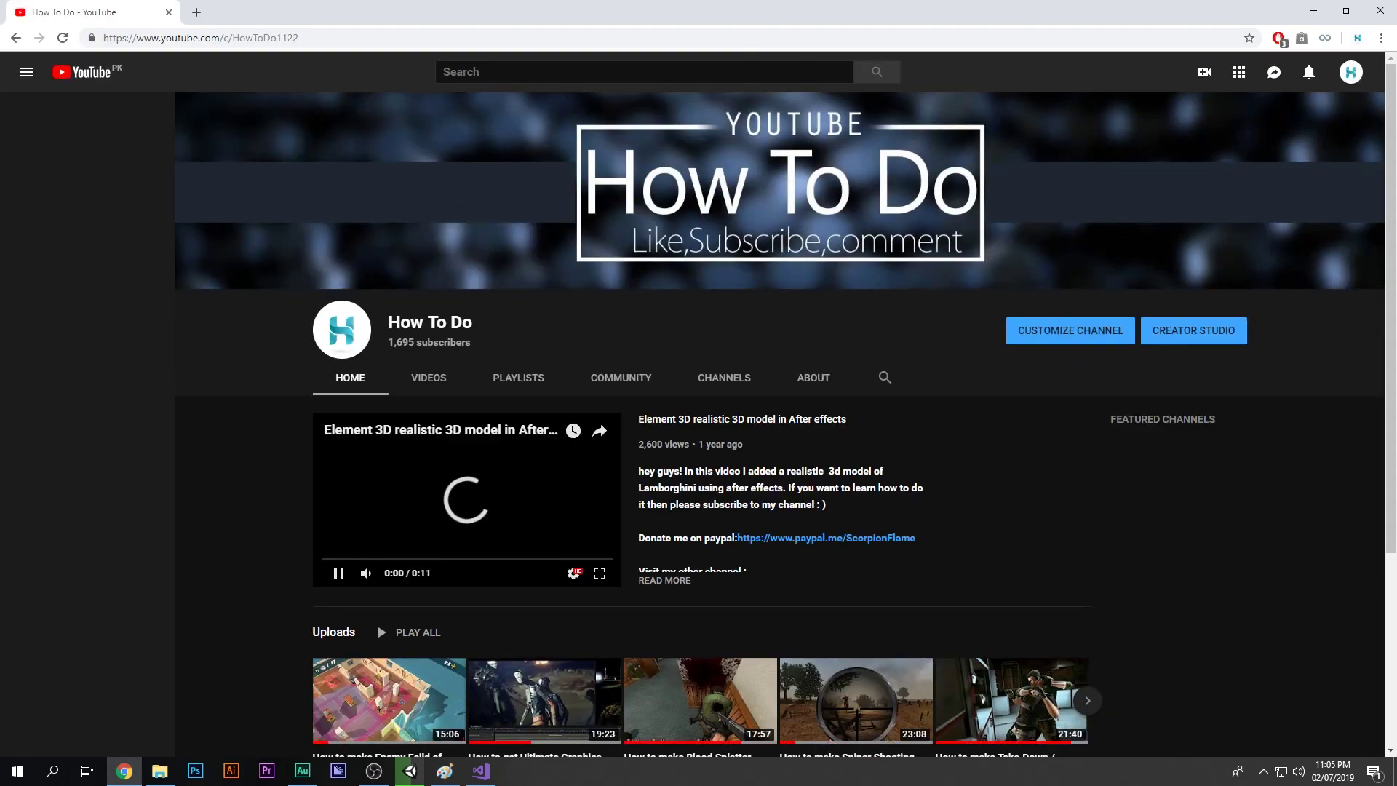
left_click(429, 378)
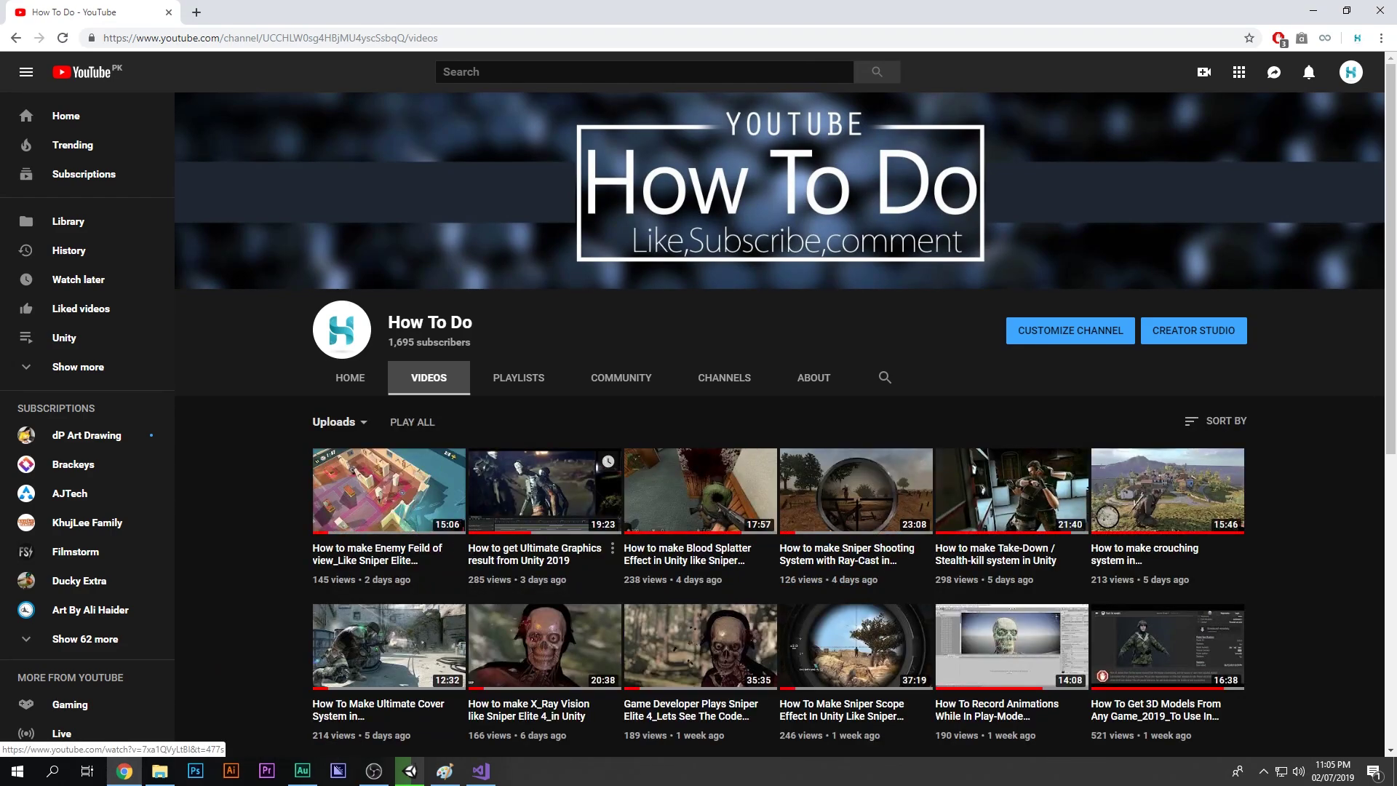
middle_click(545, 492)
middle_click(700, 492)
middle_click(856, 491)
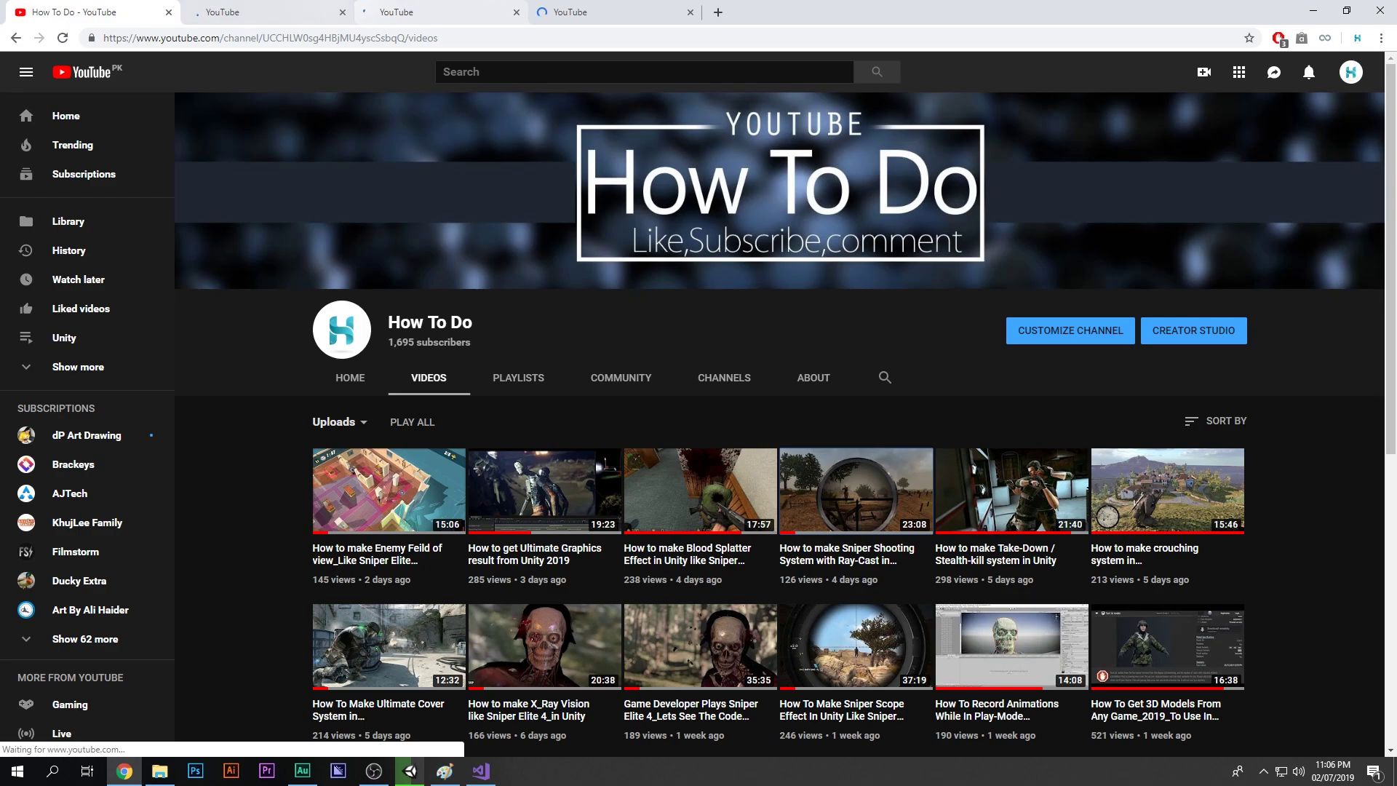
View the Ultimate Graphics video, mute it and return it to the beginning
key("ctrl+Tab")
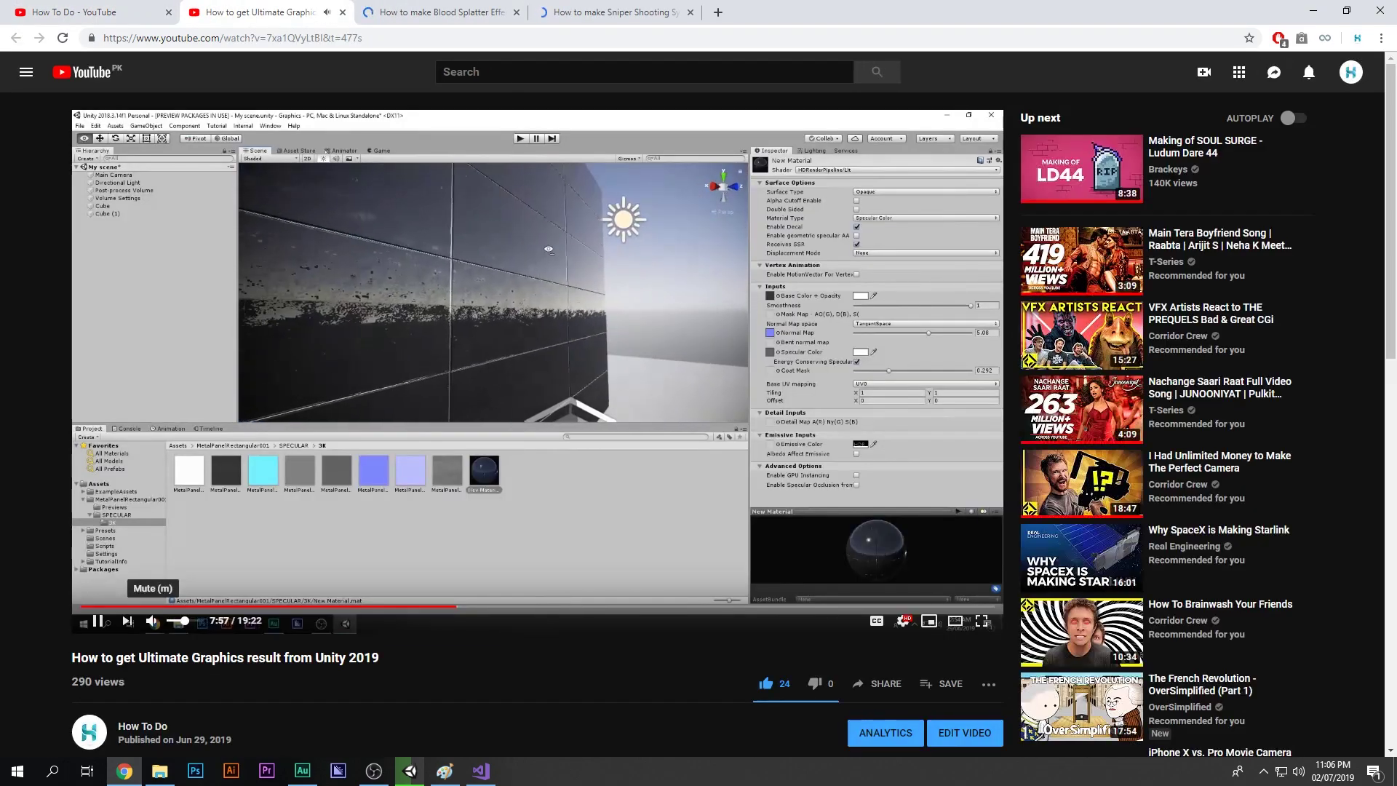
left_click(152, 621)
left_click(82, 606)
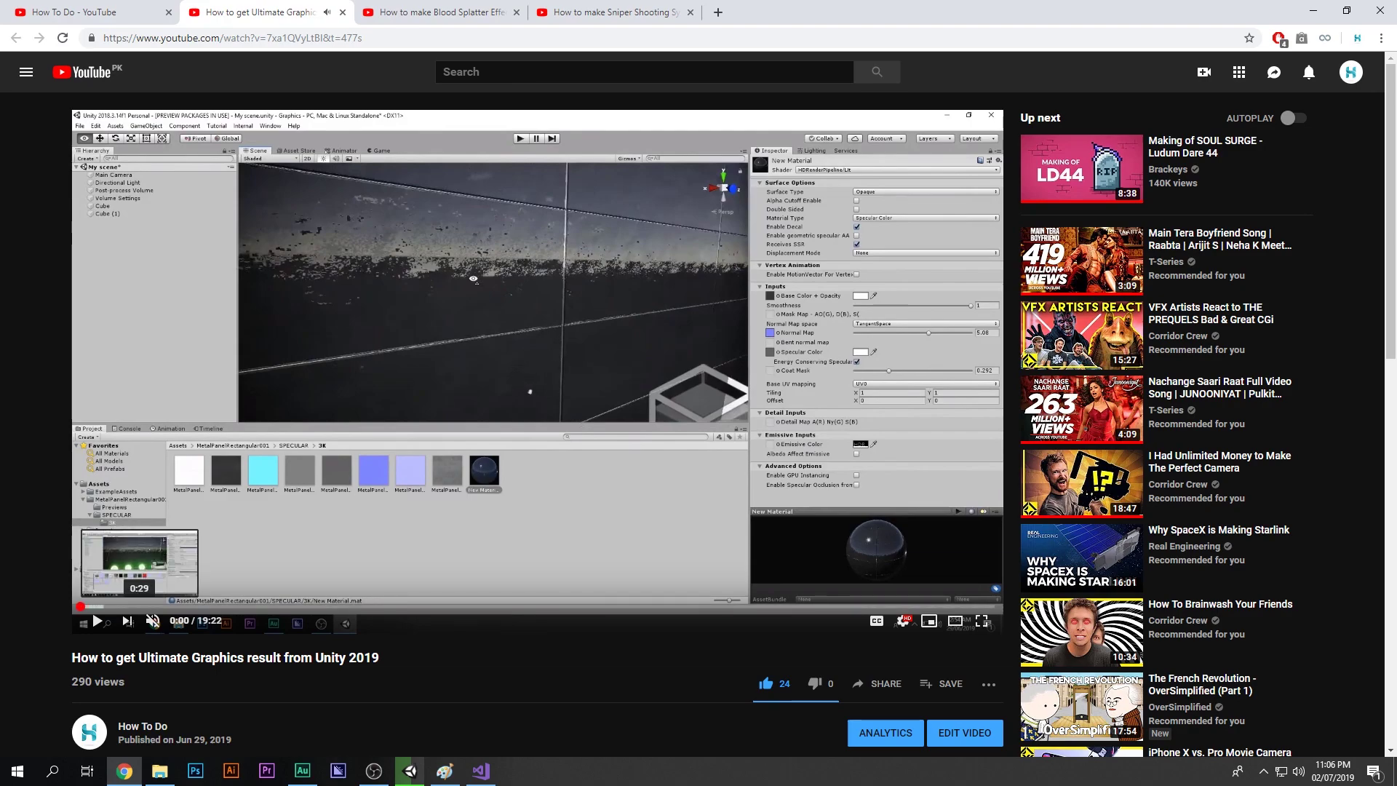
Play the Blood Splatter Effect video from the beginning, then close its tab
left_click(436, 12)
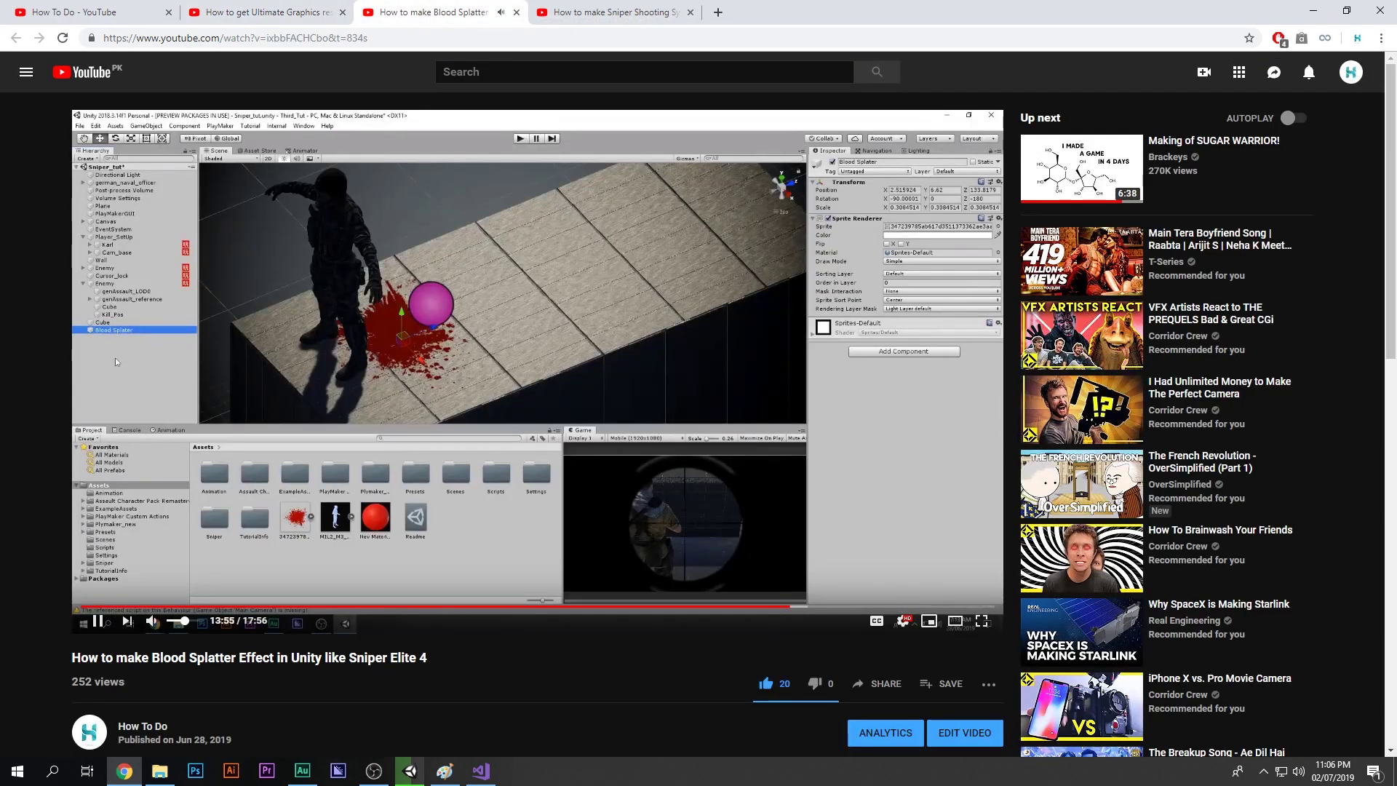
left_click_drag(107, 606, 85, 606)
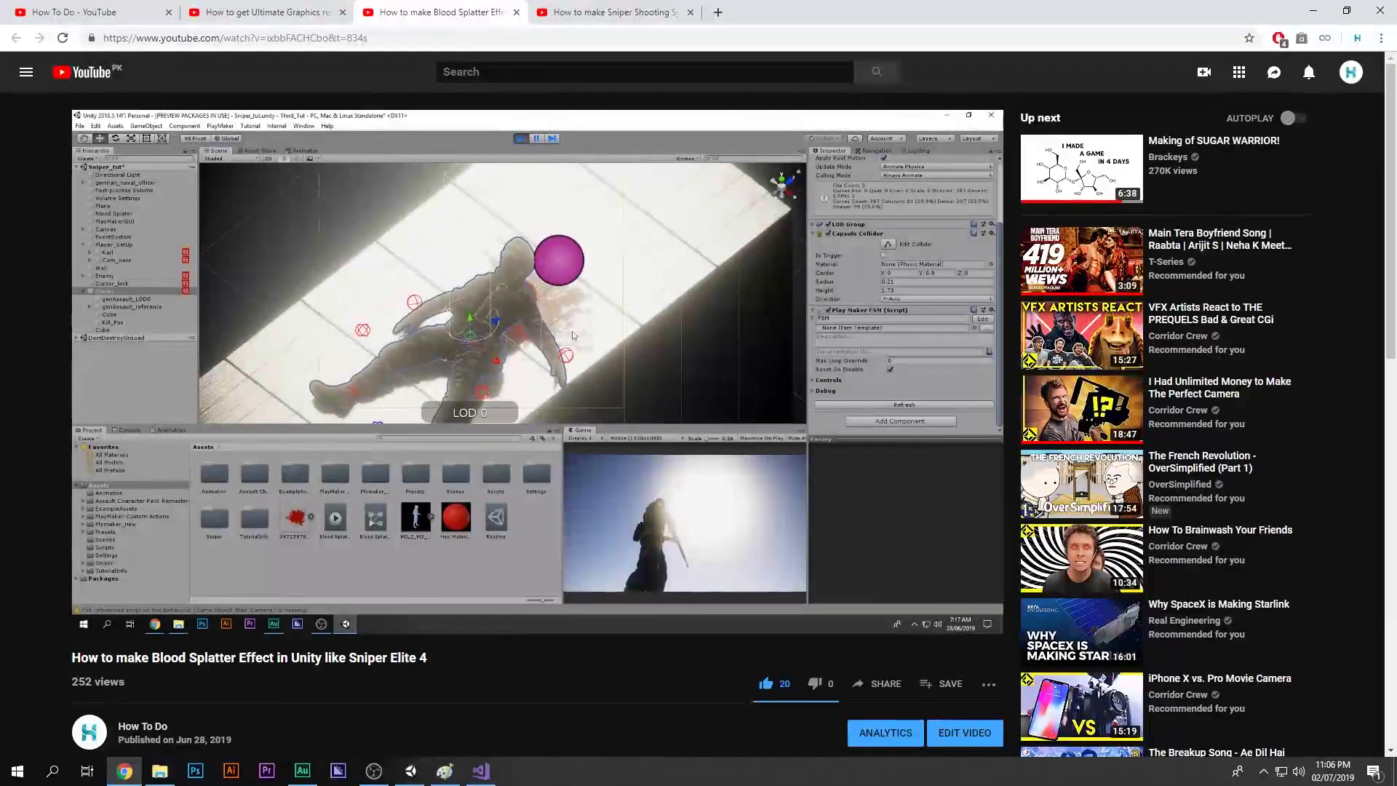
left_click(81, 606)
key("k")
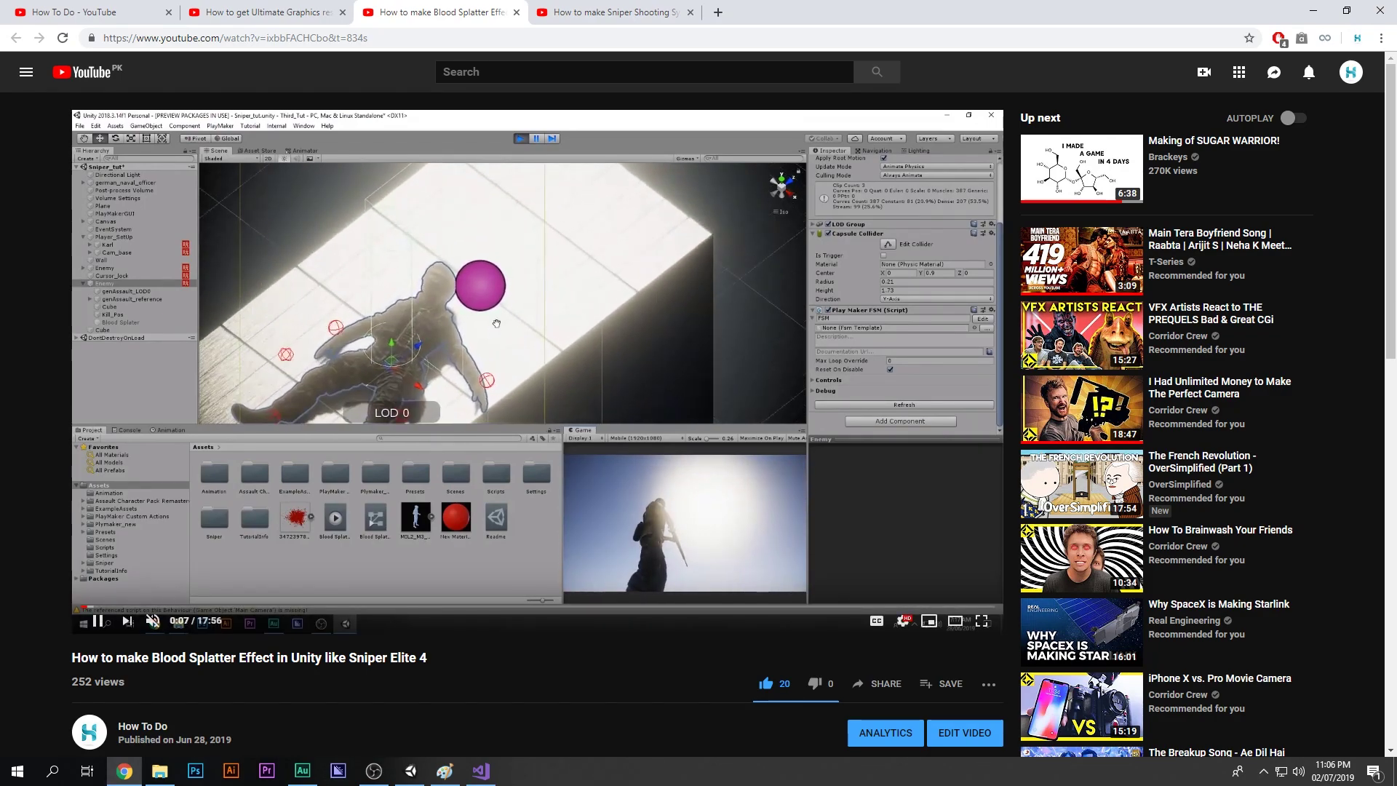
left_click(517, 12)
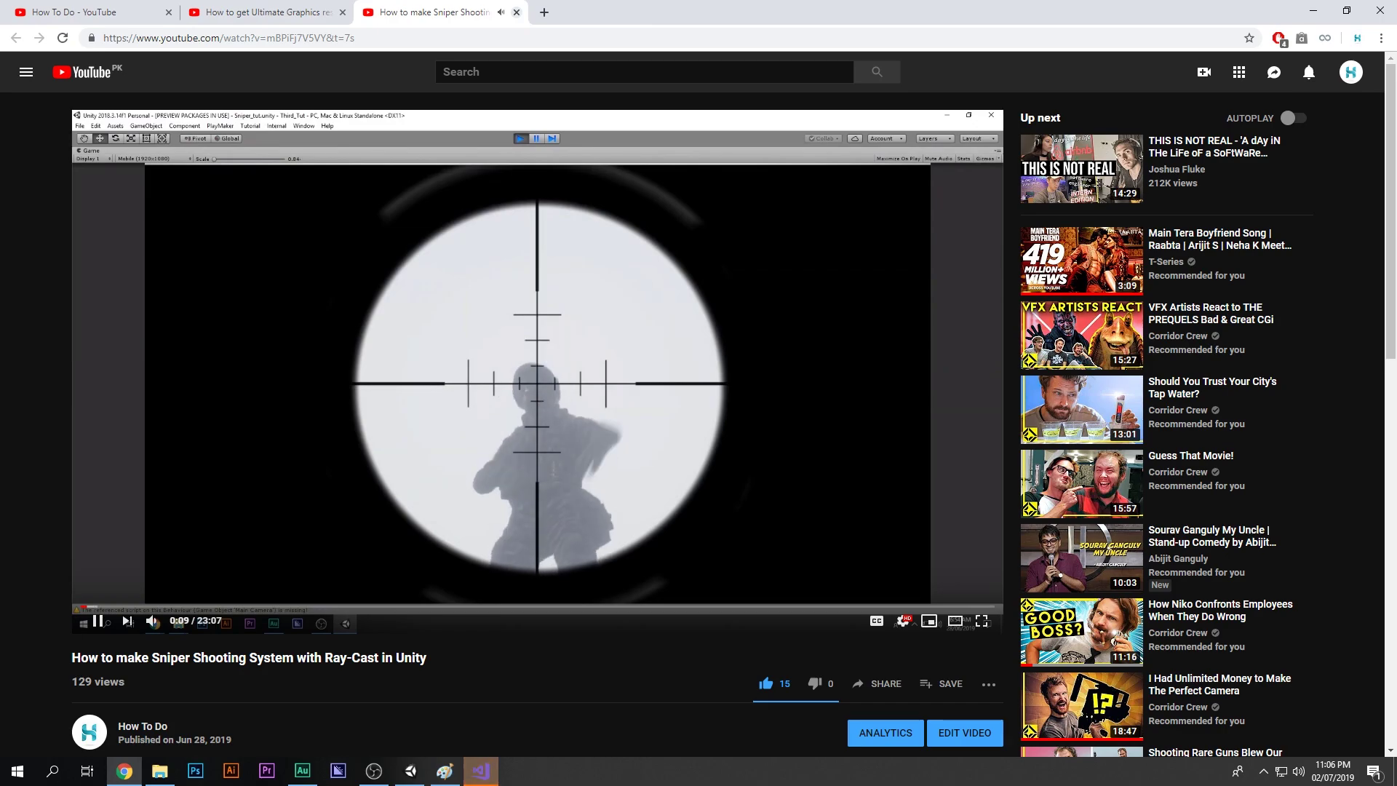
Close the Sniper Shooting video, replay and close the Ultimate Graphics video, and return to the end of the Player_Ball class in Visual Studio
key("ctrl+w")
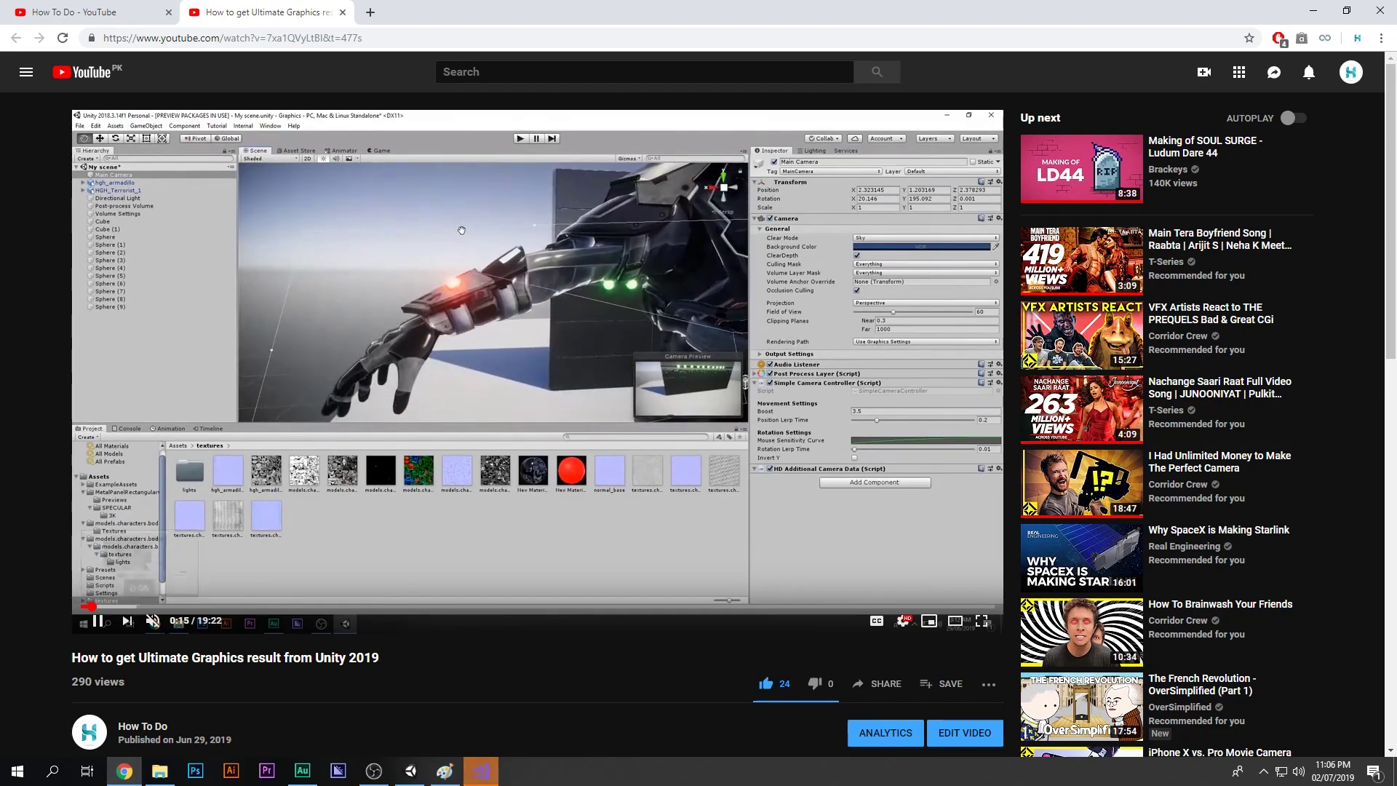
left_click(81, 606)
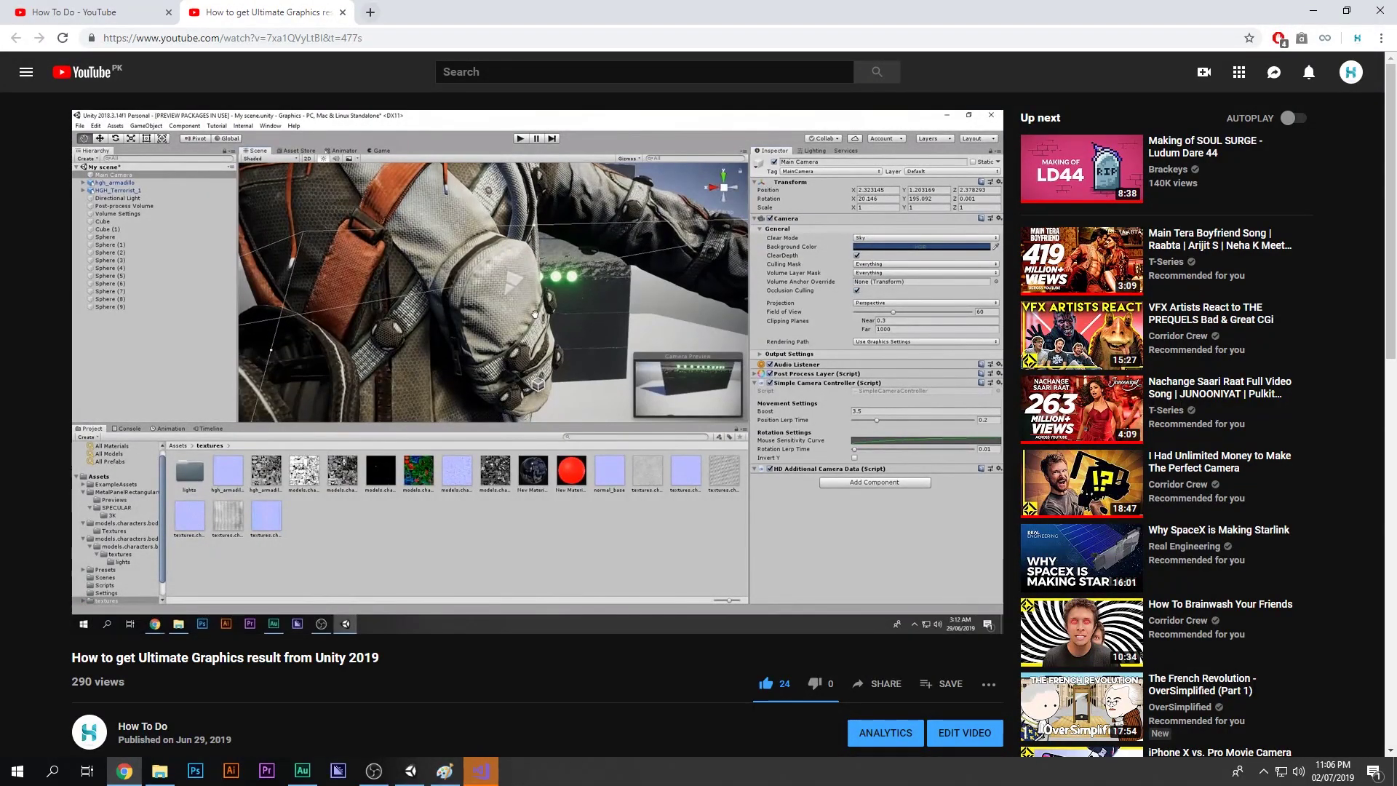
left_click(342, 12)
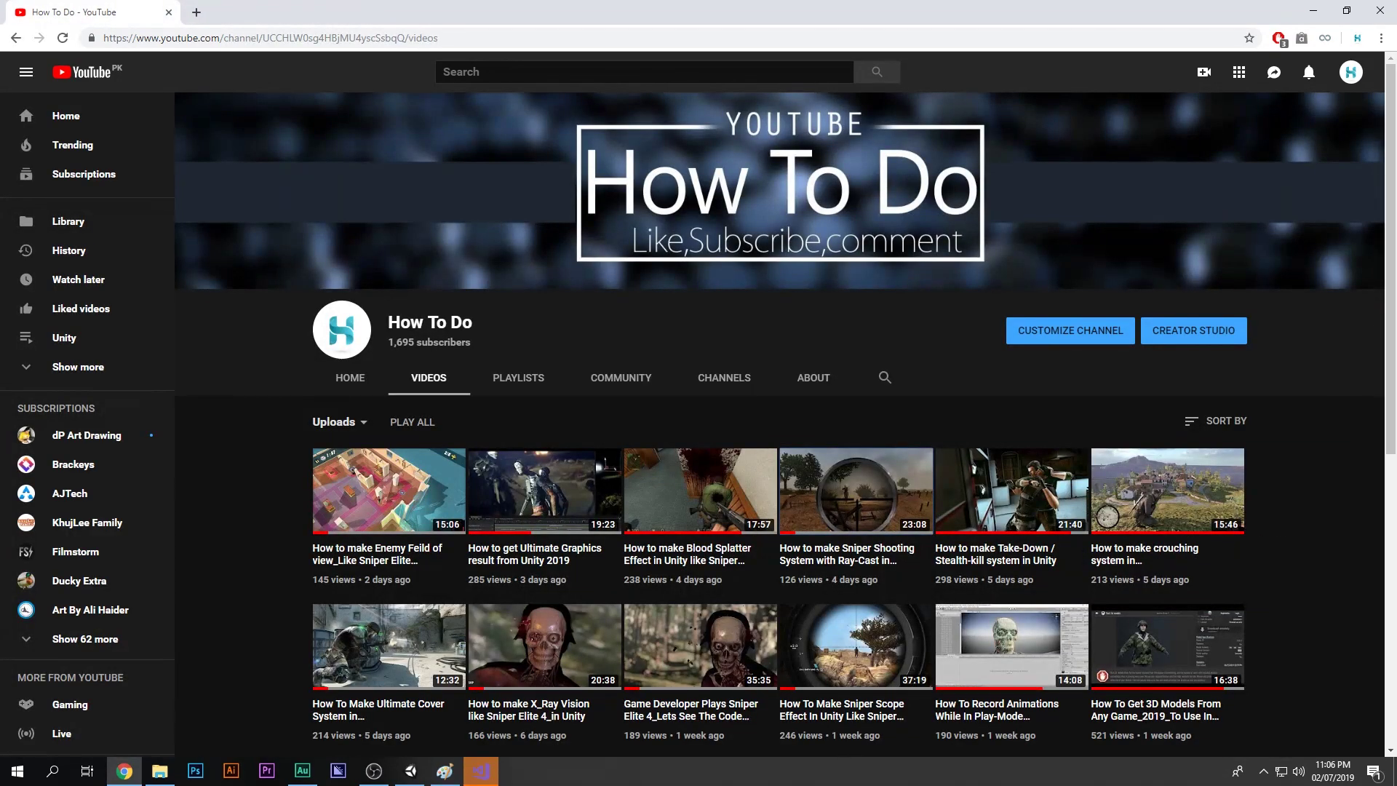
left_click(1313, 11)
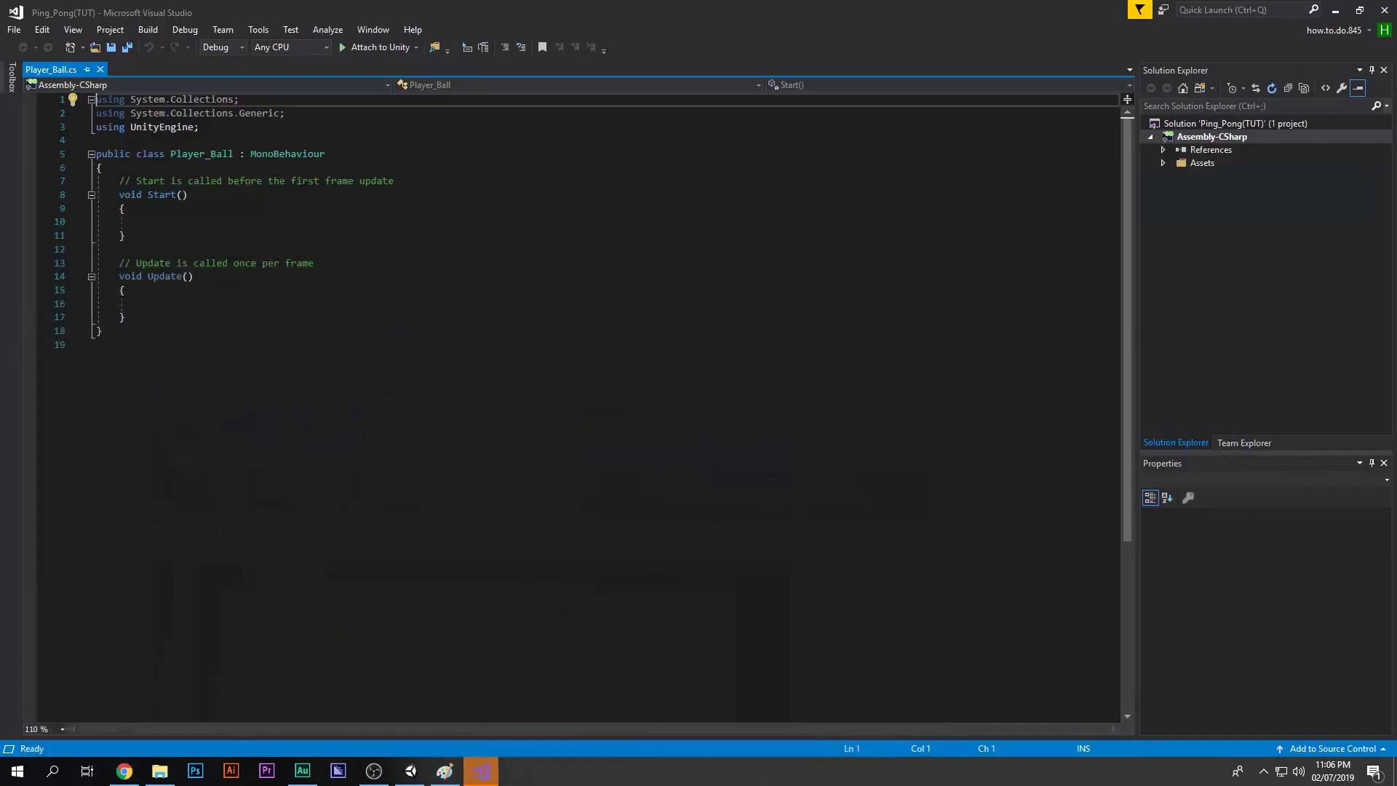
left_click(104, 331)
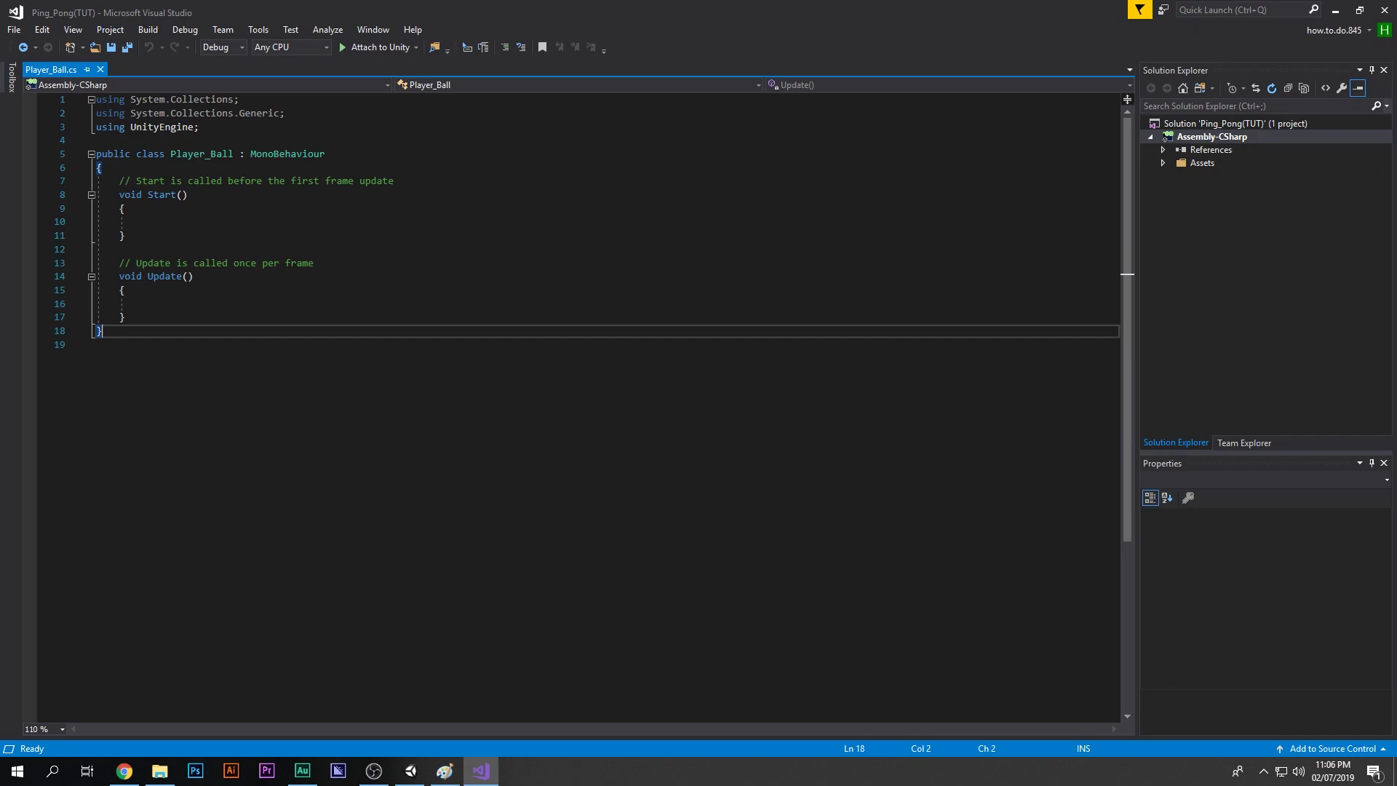
Examine the Start and Update methods and their comments in the Player_Ball script
left_click(126, 290)
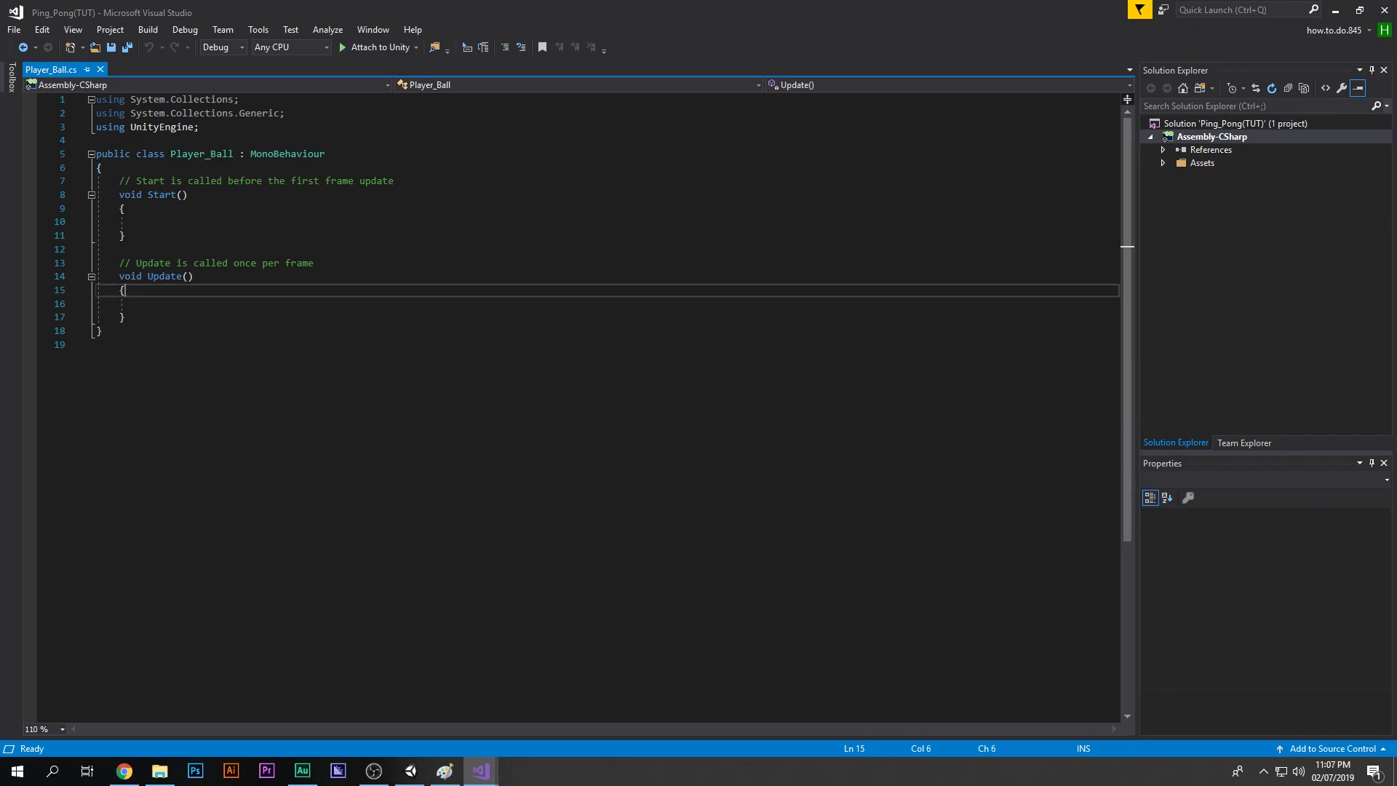
left_click_drag(125, 317, 96, 194)
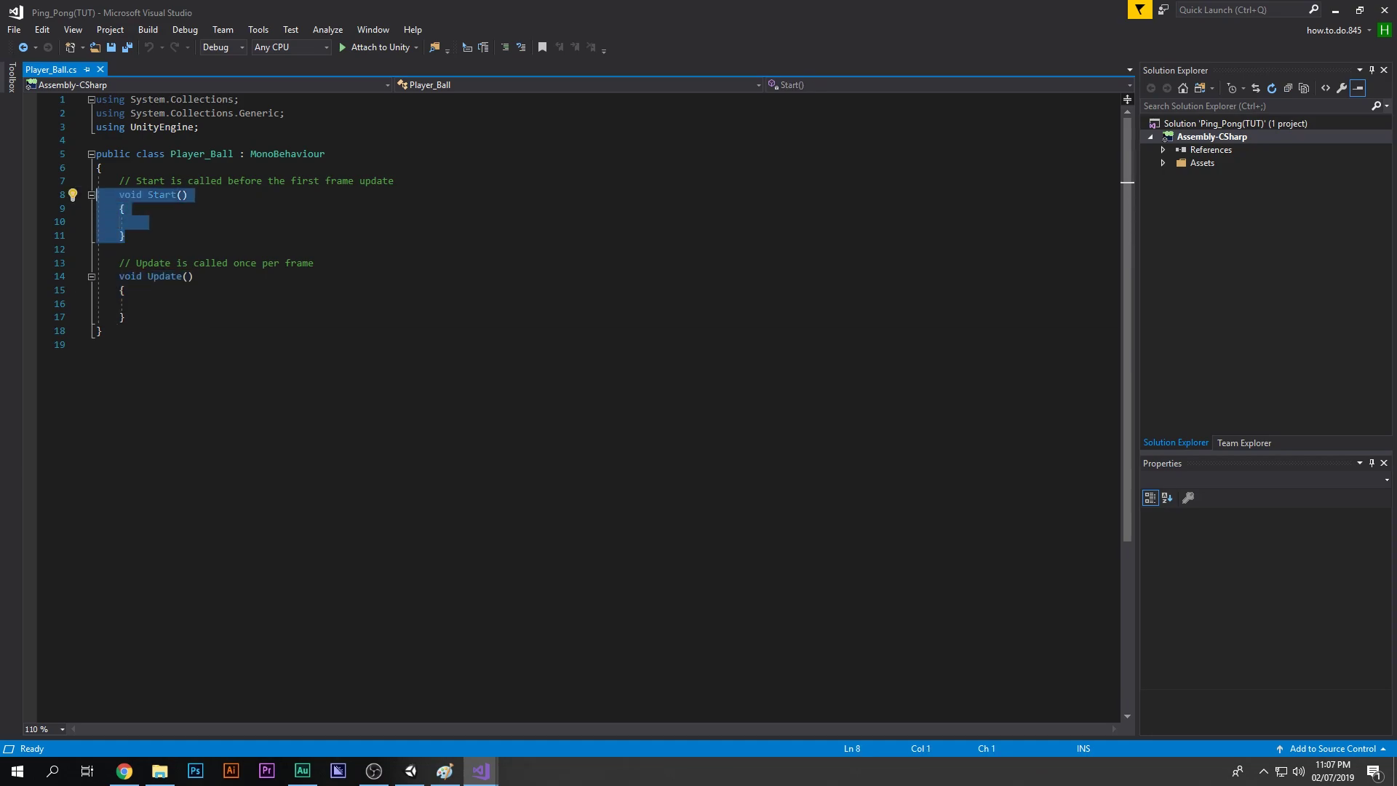
left_click(160, 195)
left_click(131, 222)
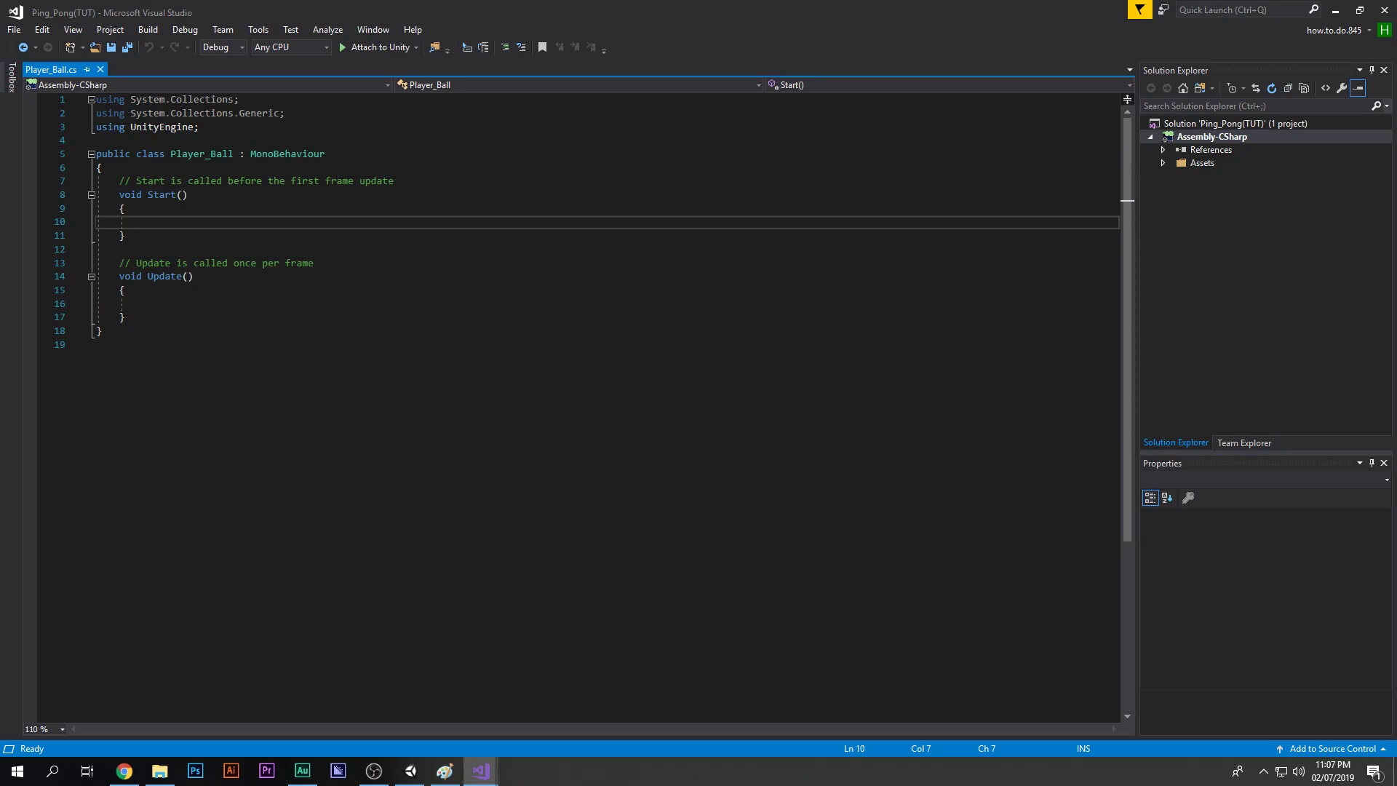
left_click_drag(262, 263, 311, 263)
left_click(317, 262)
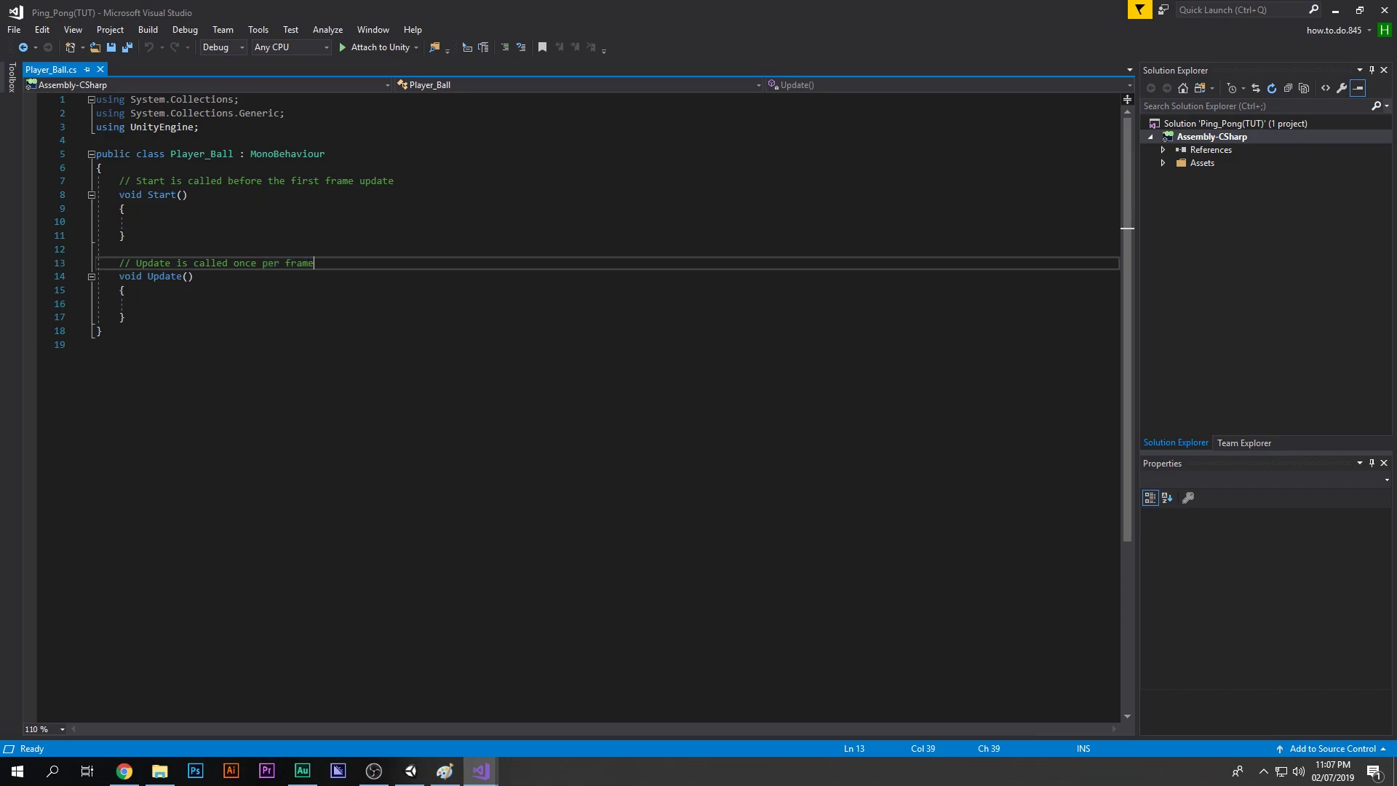
left_click(139, 303)
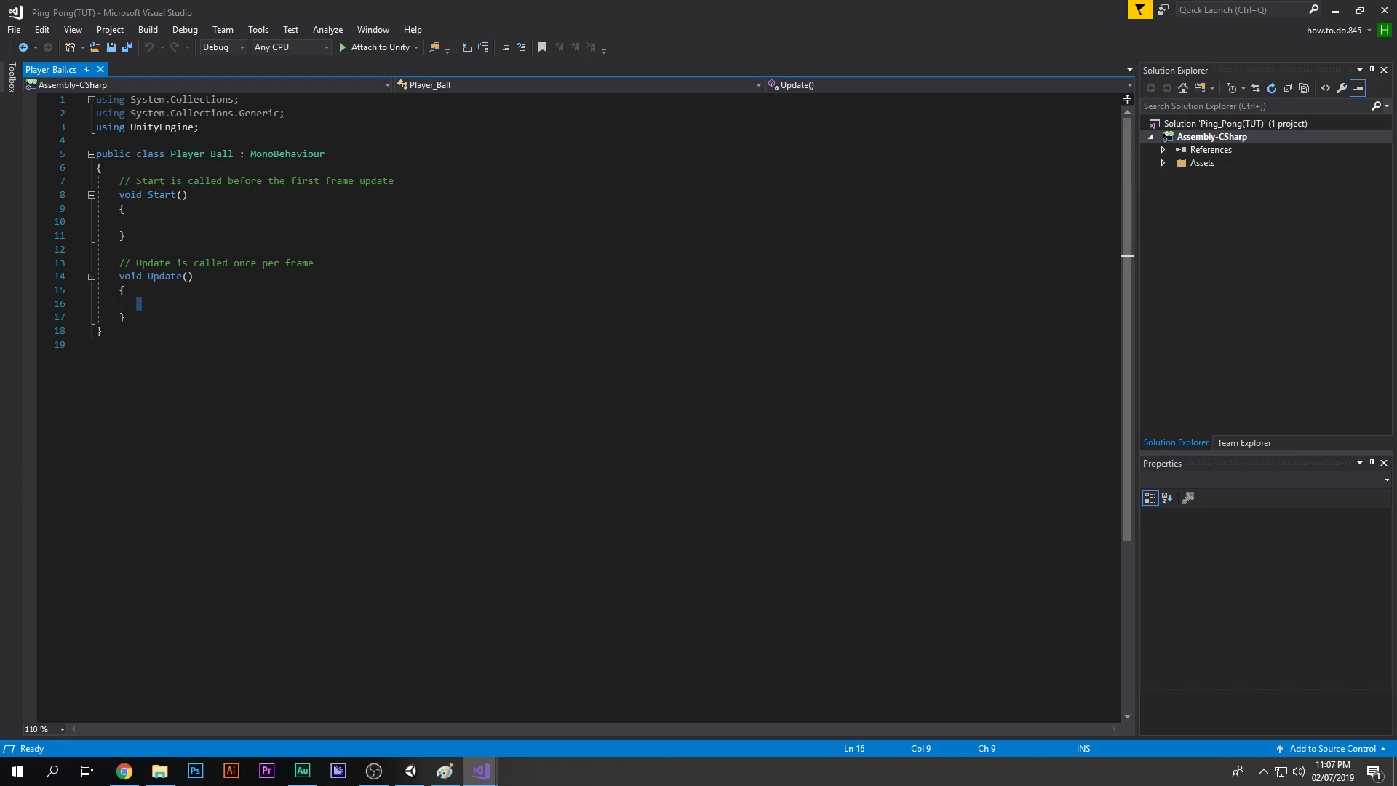
left_click_drag(127, 317, 119, 317)
left_click(143, 304)
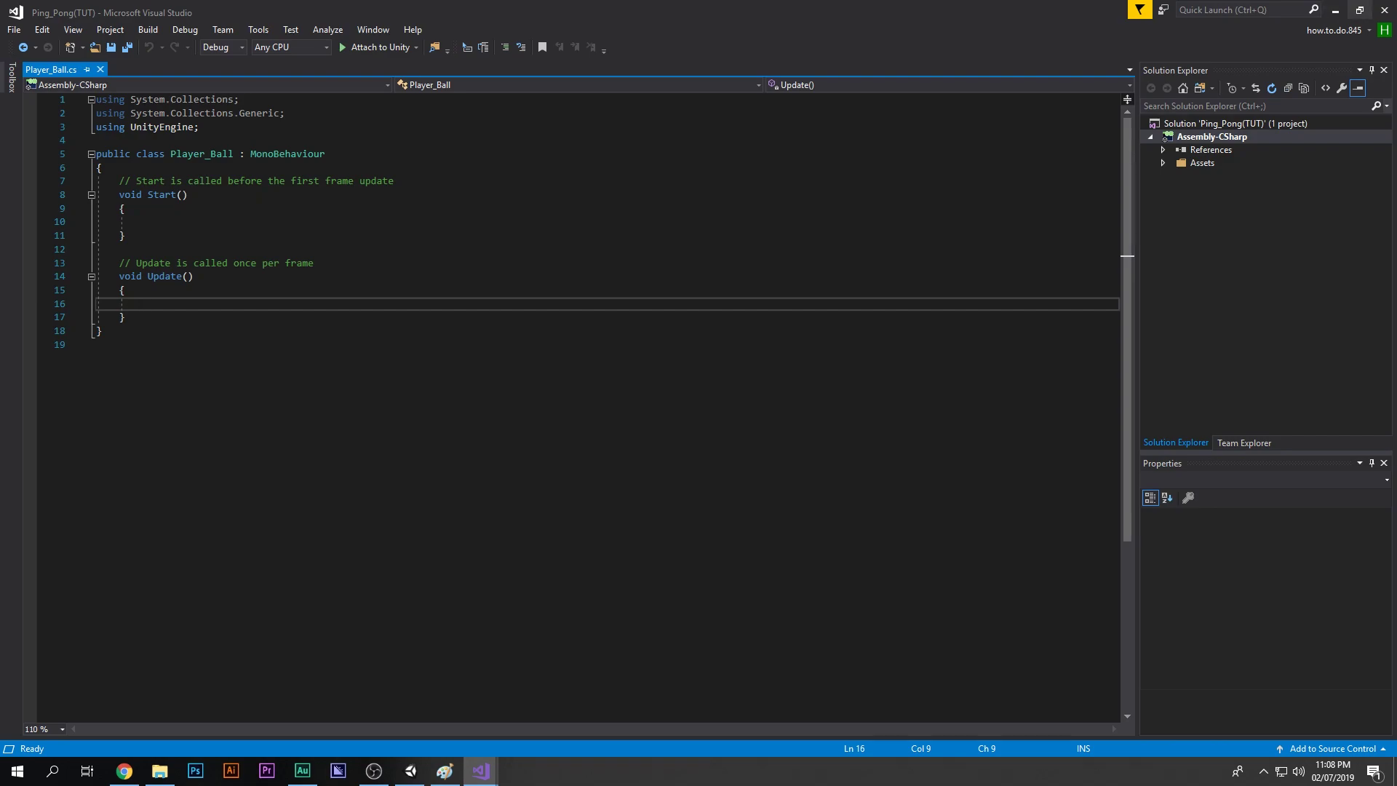
Return to Unity, shrink the scene's 3D gizmo icons to the minimum size and select the Player_Ball object
left_click(1336, 10)
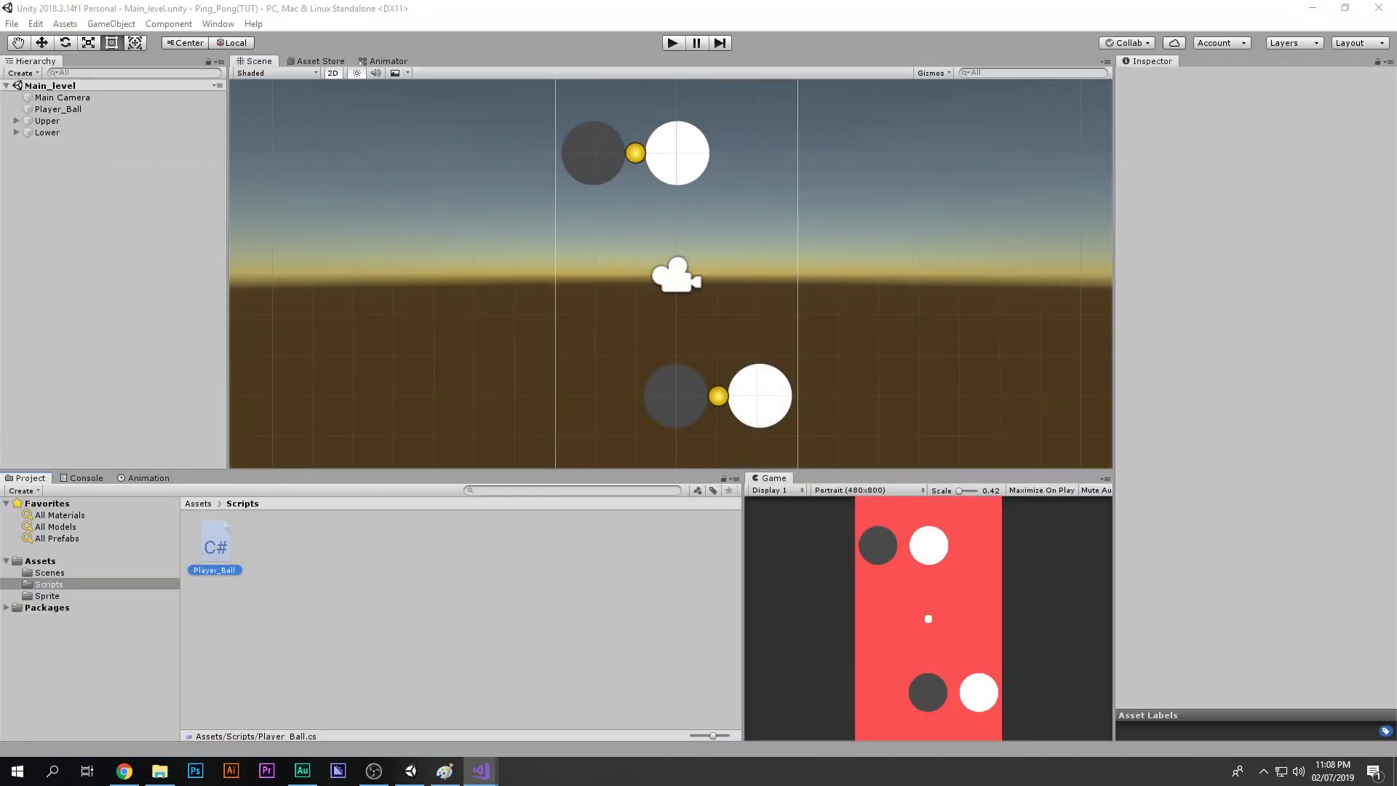
left_click(933, 73)
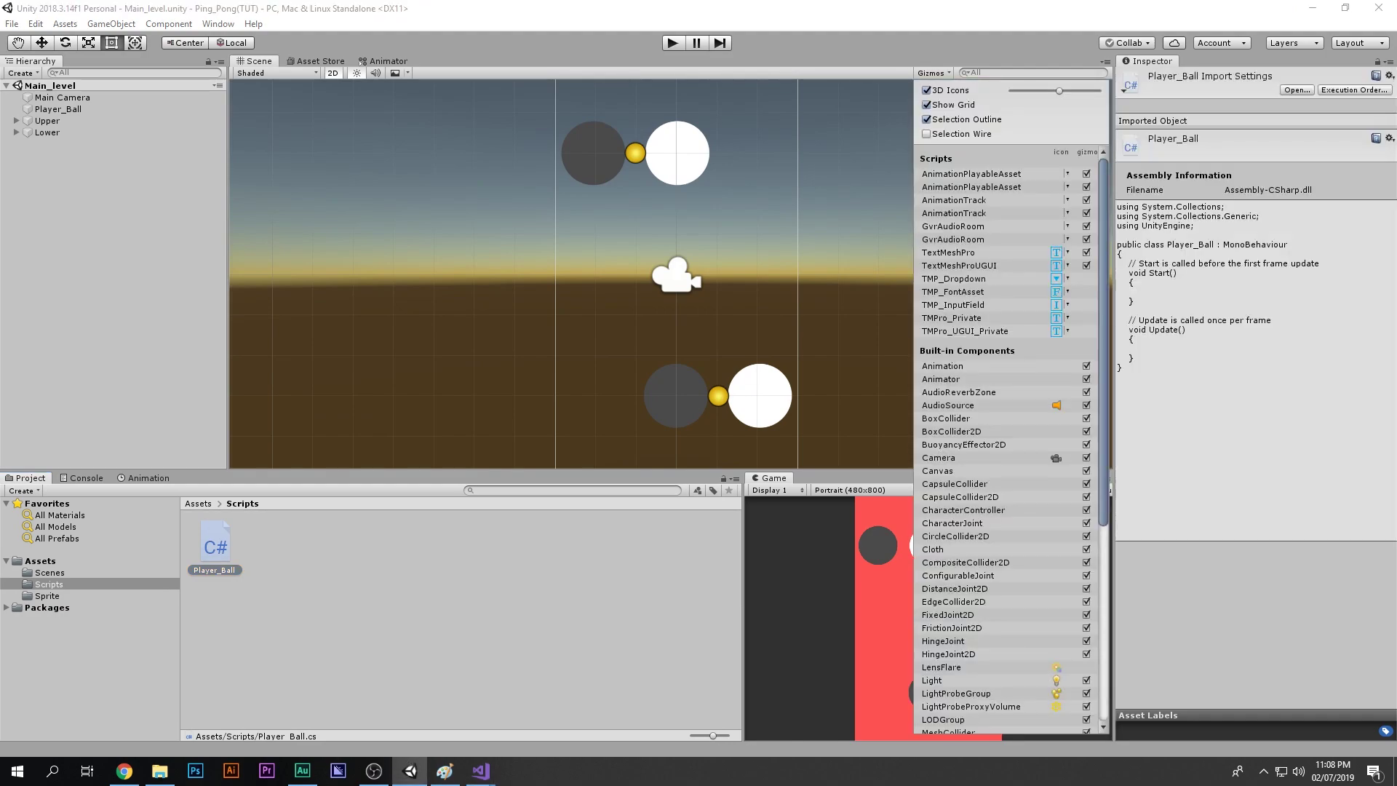
left_click_drag(1060, 91, 1011, 91)
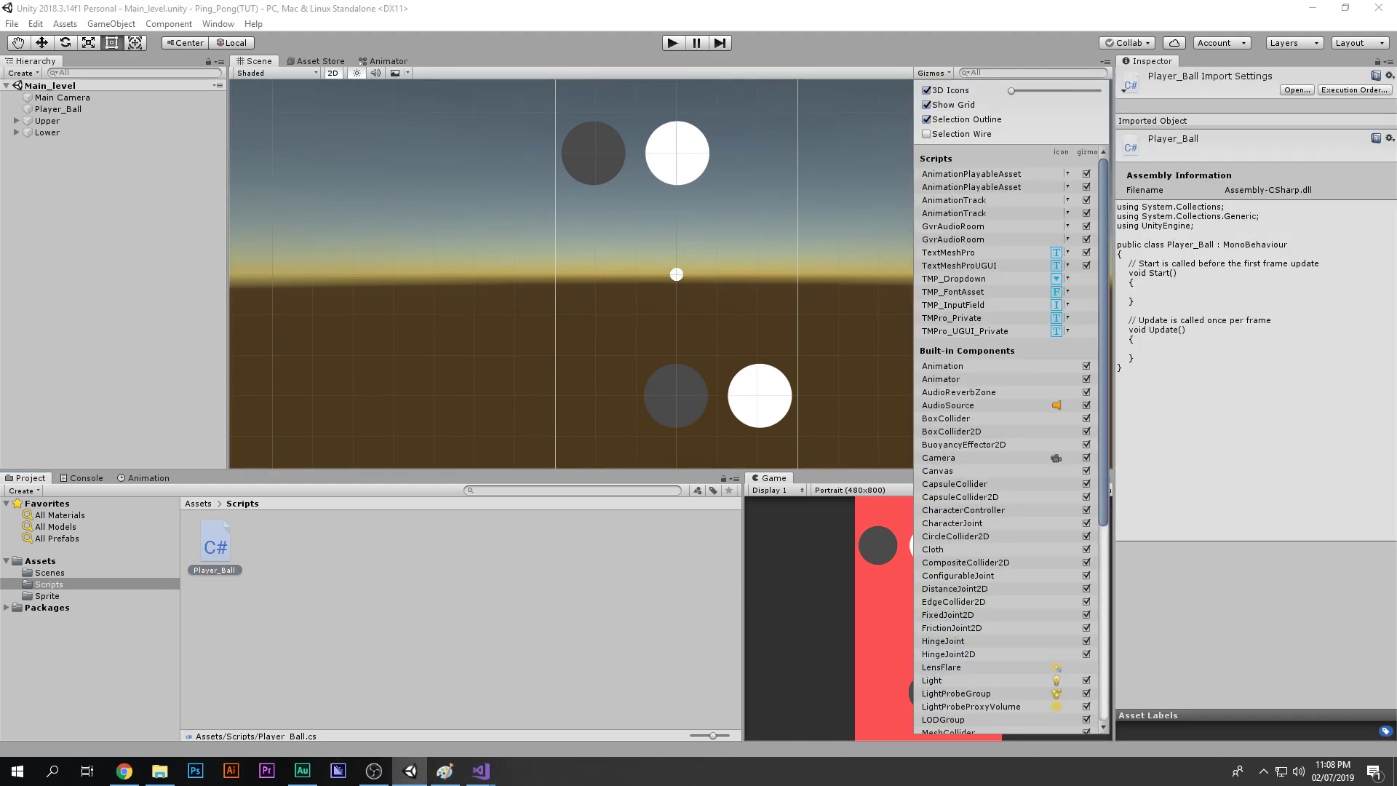
left_click(675, 275)
Try moving the Player_Ball vertically downward in the scene, and undo the move
key("w")
left_click_drag(676, 240, 676, 328)
key("ctrl+z")
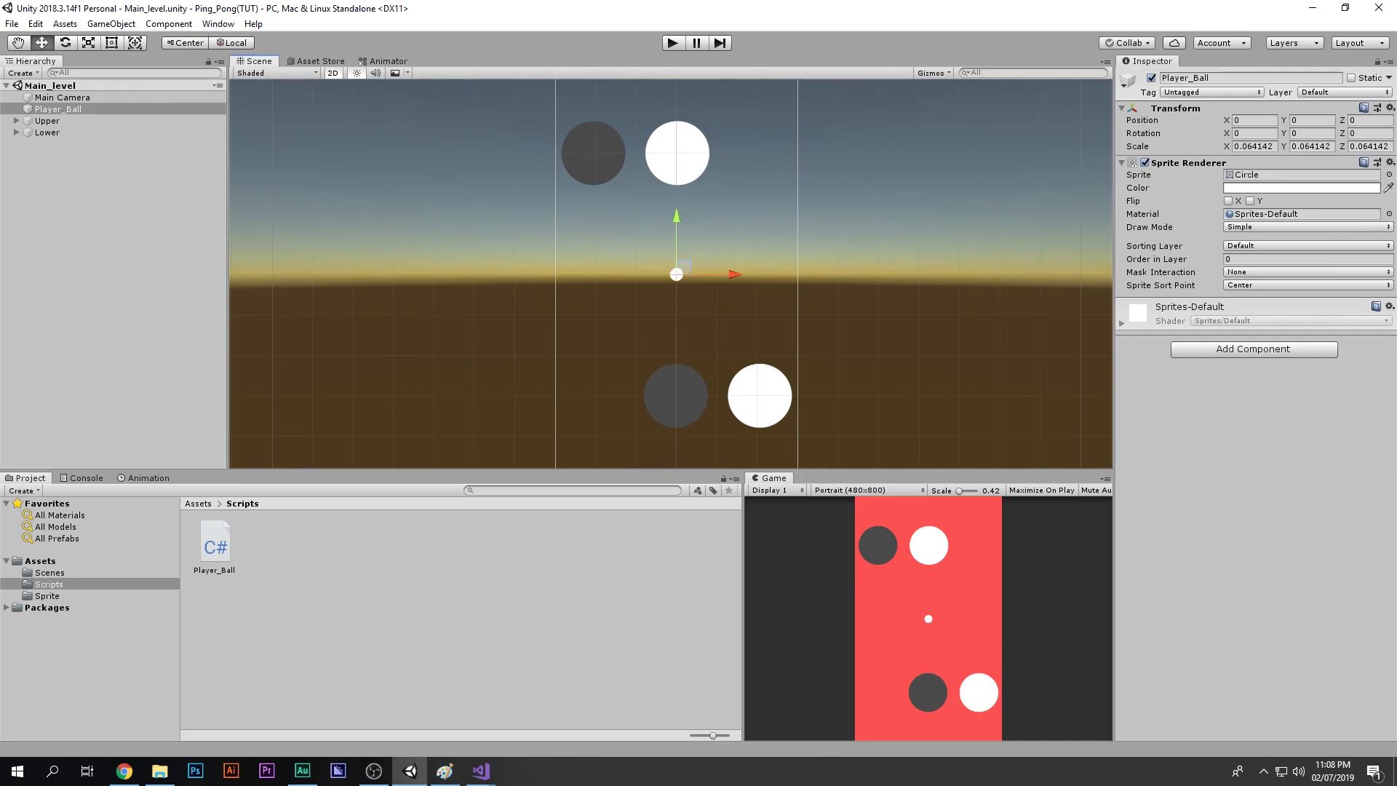
Add a Rigidbody 2D component to the Player_Ball object
left_click(1253, 349)
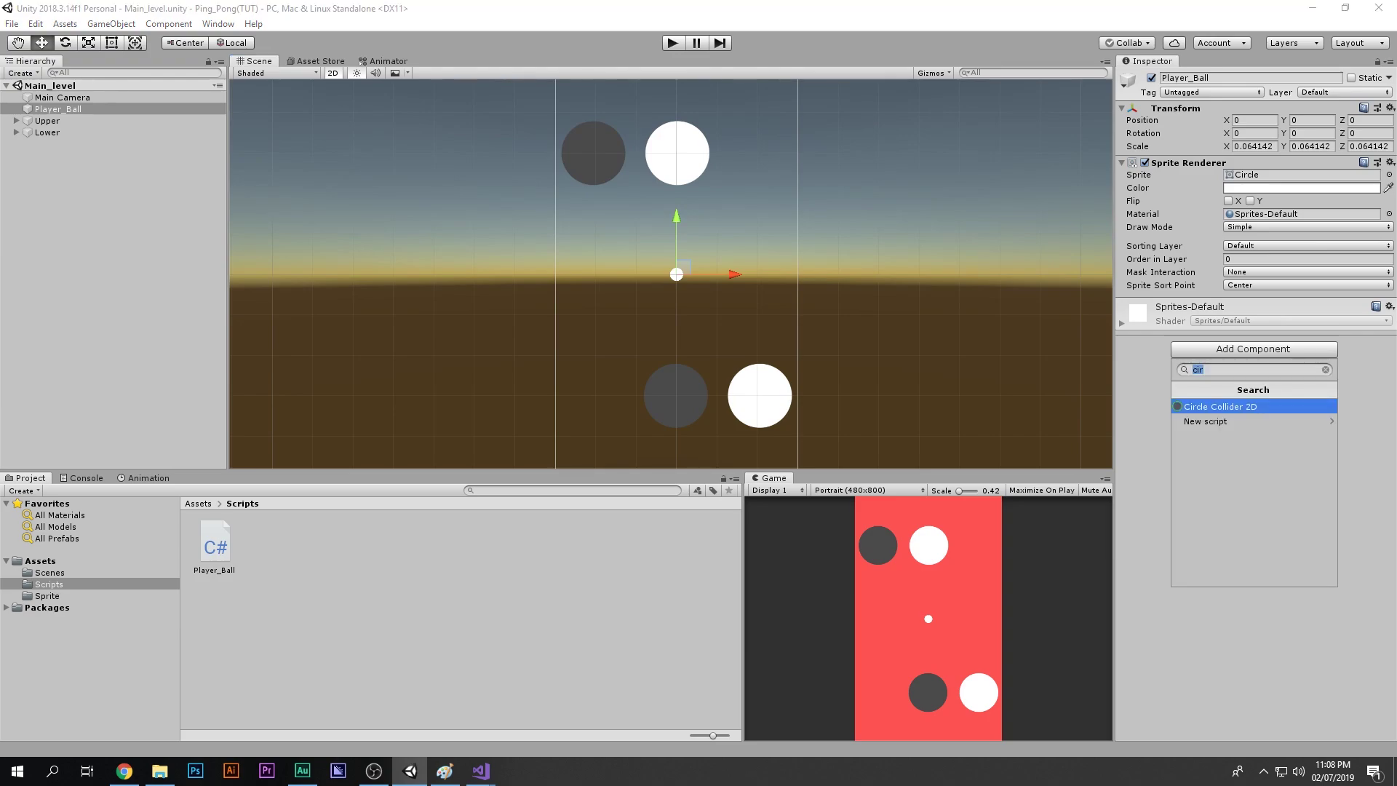
type("Rigi")
key("Return")
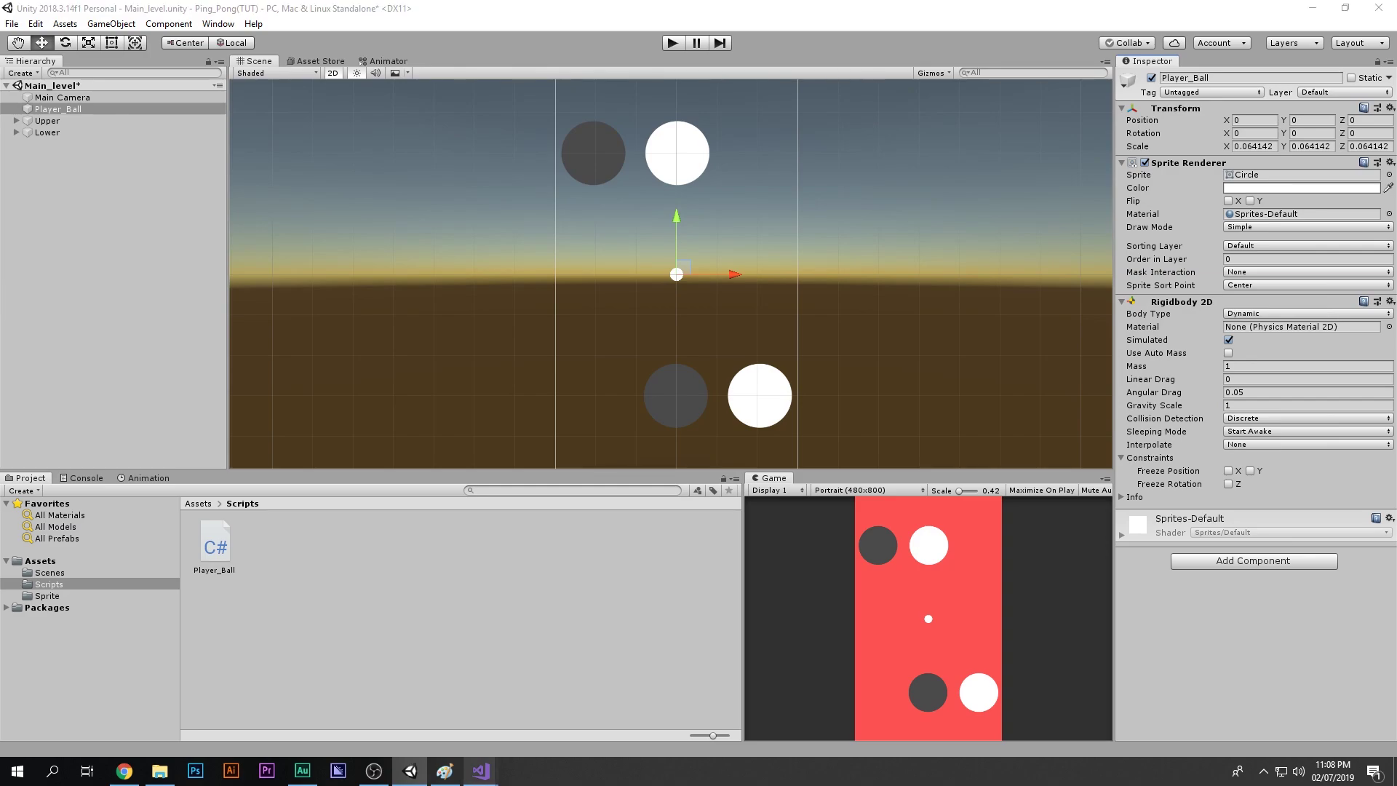
Switch to Visual Studio and insert two blank lines at the start of the Player_Ball class, above the Start comment, with the cursor on the first
mouse_move(480, 771)
left_click(402, 714)
left_click(133, 236)
left_click(136, 221)
key("Up")
key("Up")
key("Up")
key("Up")
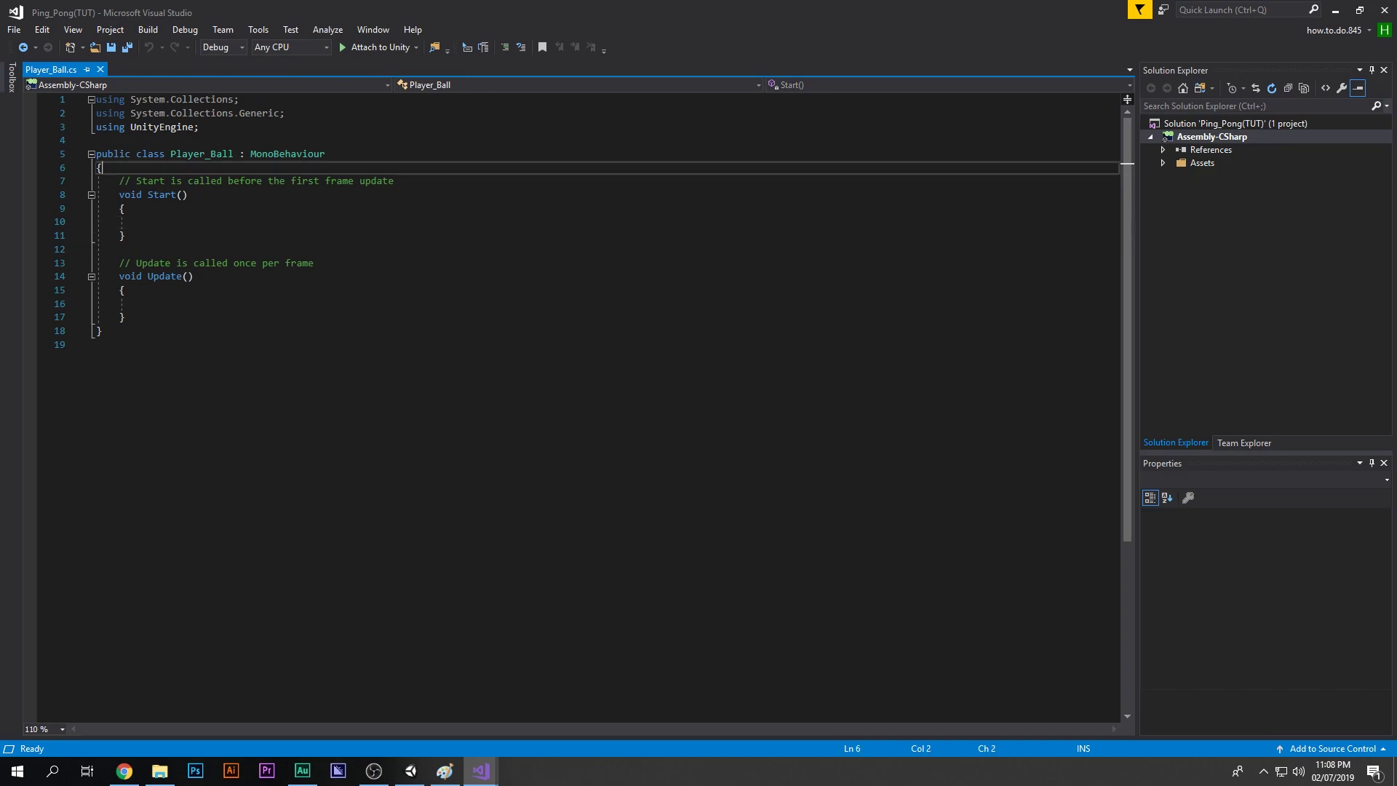
key("Return")
key("Return")
key("Up")
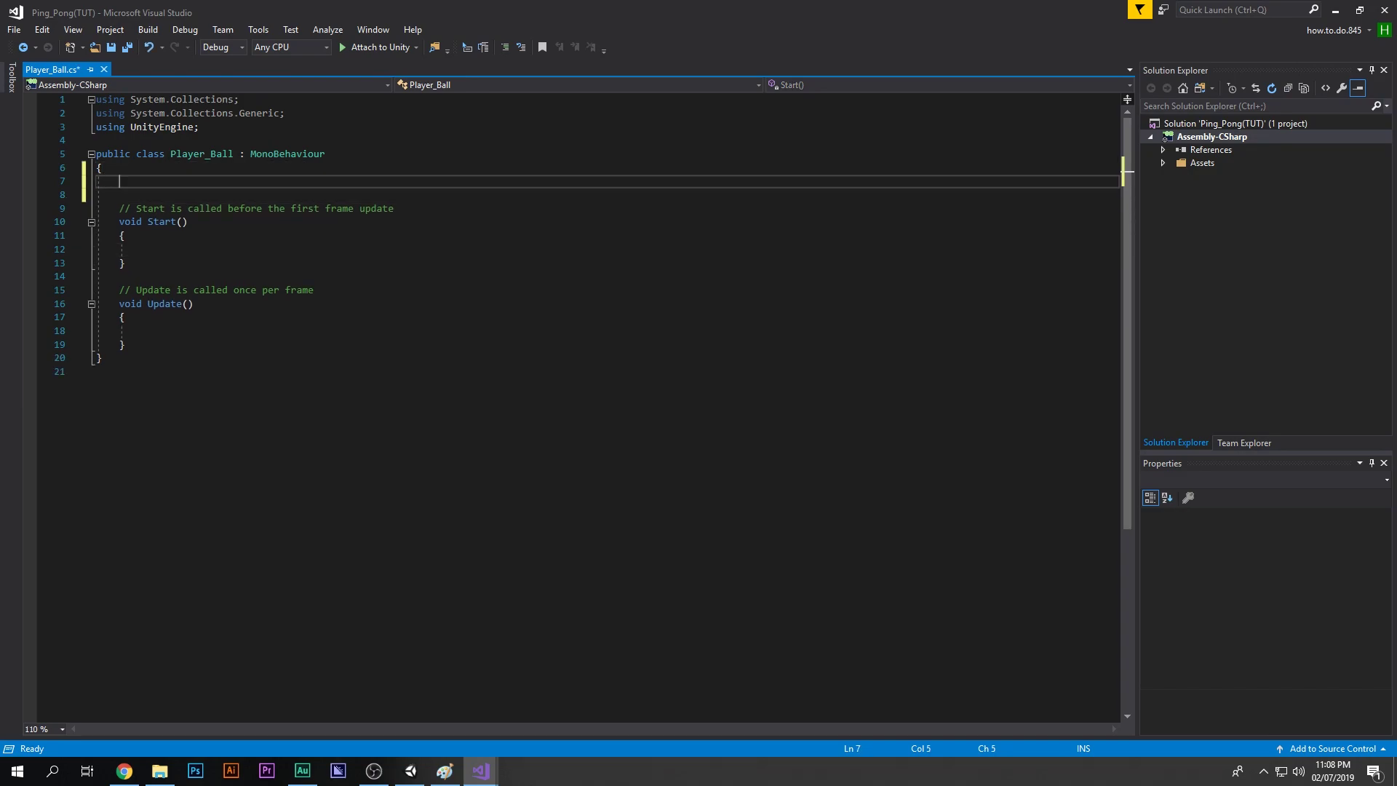